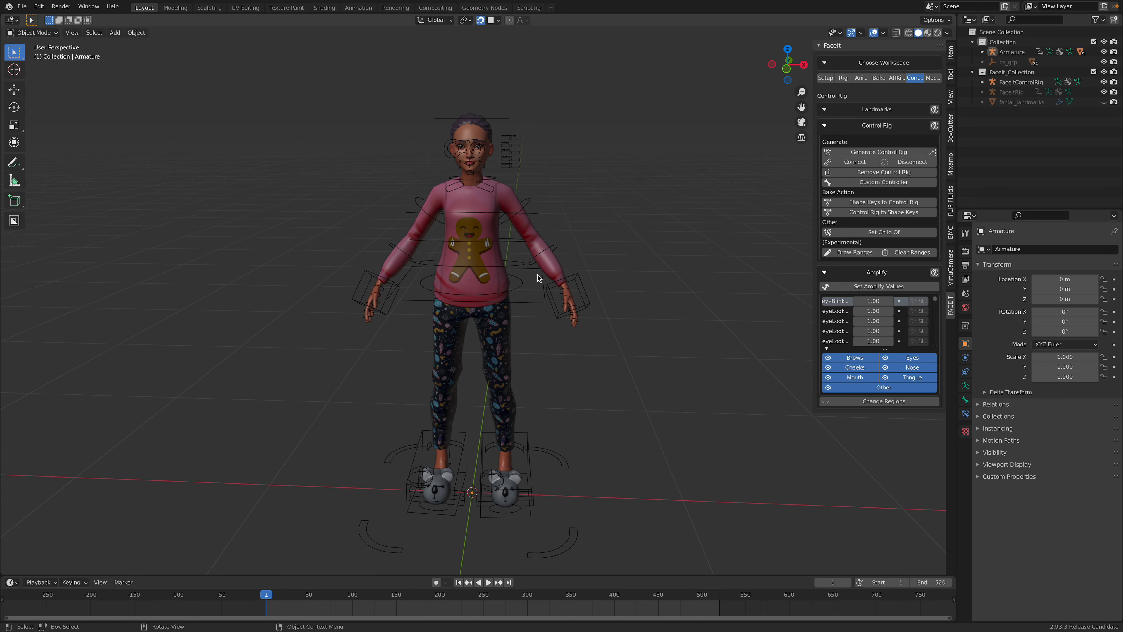
Step: Try moving the Ctrl_Hips control of the character's body armature in Pose Mode
middle_click_drag(503, 207, 548, 229)
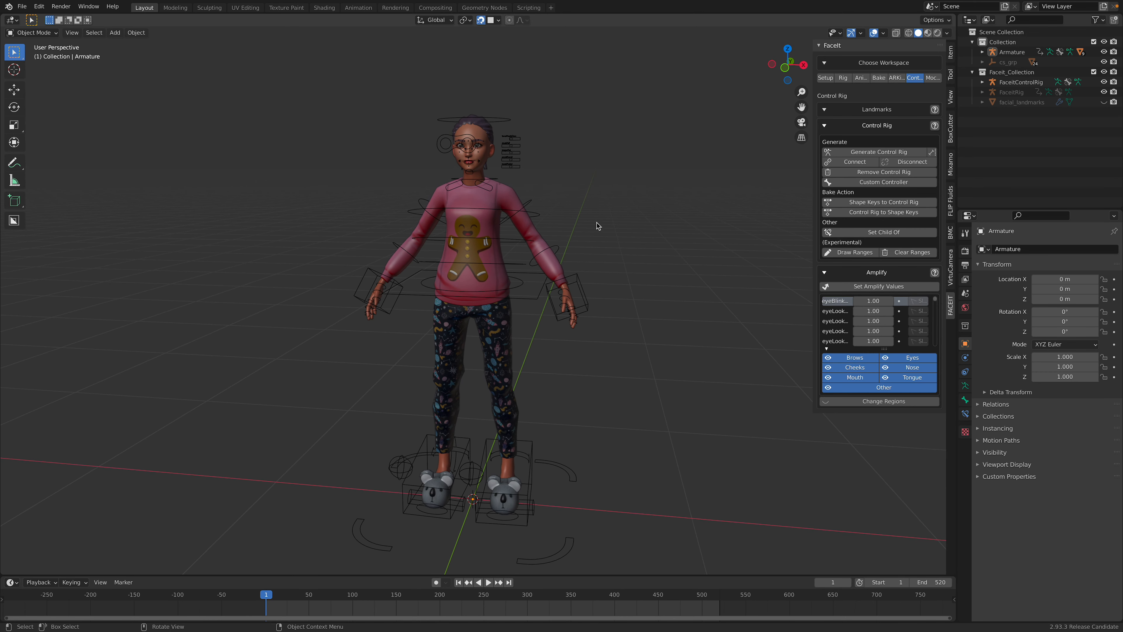
middle_click_drag(597, 226, 543, 162)
left_click(512, 124)
left_click(29, 39)
left_click(40, 66)
key("g")
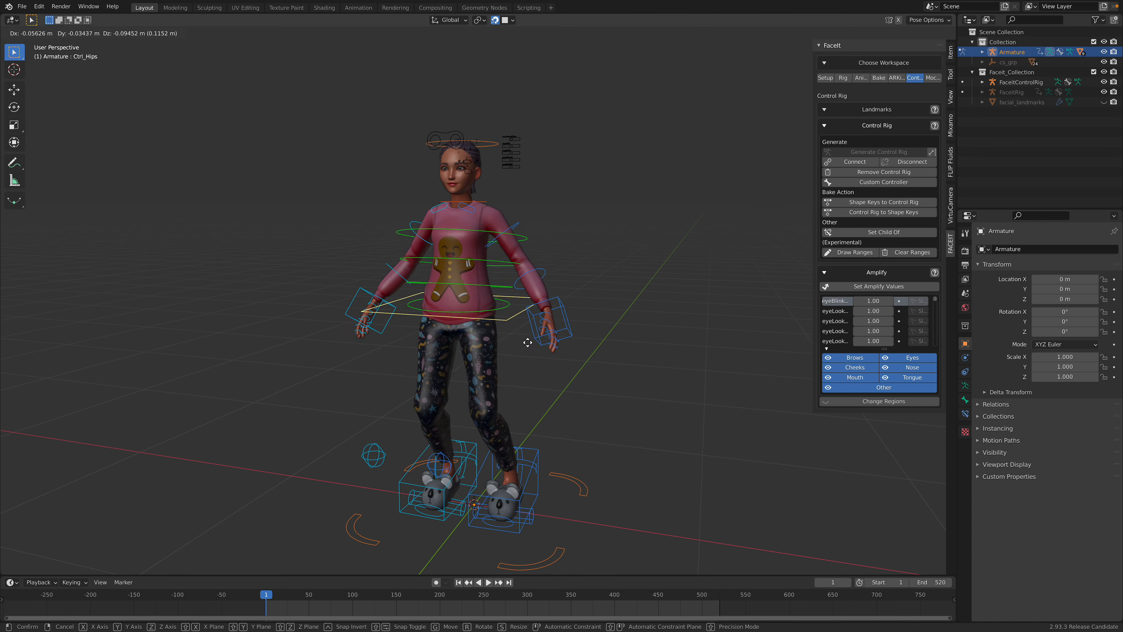
right_click(520, 247)
Step: Return the body armature to Object Mode and select the FaceitControlRig around the face
middle_click_drag(517, 181, 525, 335, "shift")
scroll(526, 336, "up", 6)
scroll(523, 310, "up", 3)
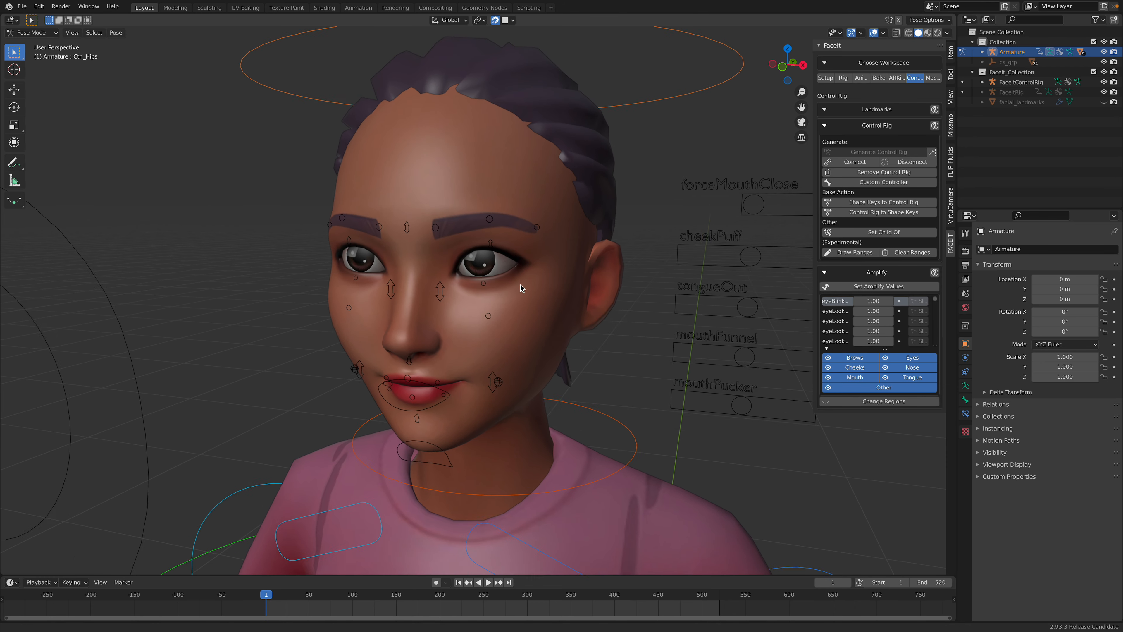
scroll(521, 286, "down", 5)
scroll(463, 284, "up", 2)
left_click(10, 29)
left_click(26, 44)
left_click(381, 235)
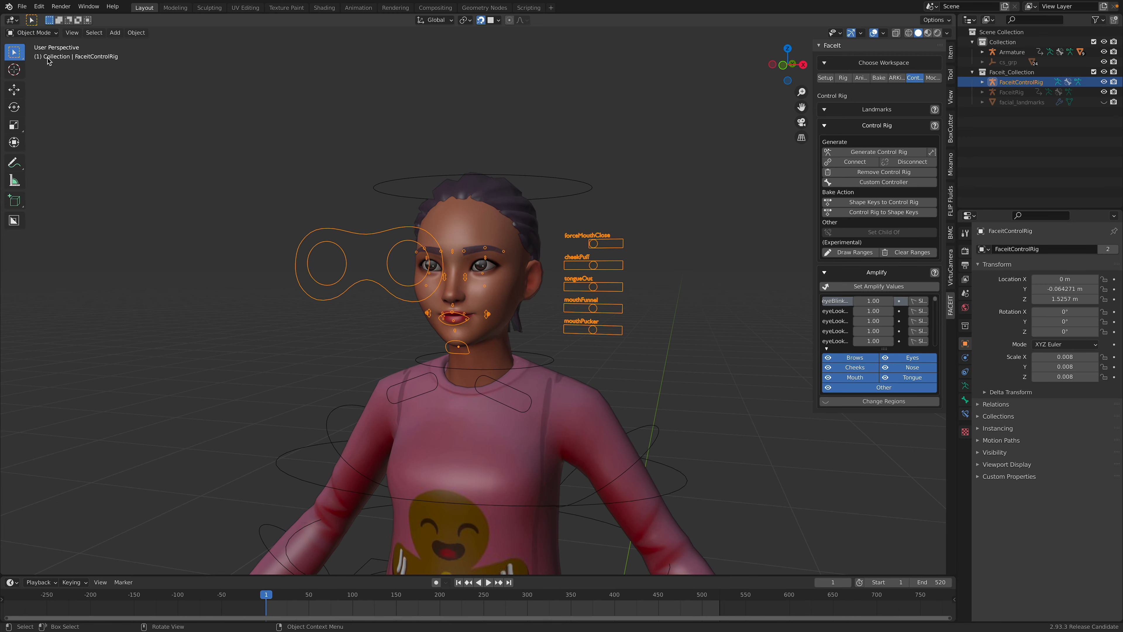
Step: Enter Pose Mode on the face rig and move the facial controls together to test the eye look-at response
key("ctrl+Tab")
left_click(414, 230)
key("g")
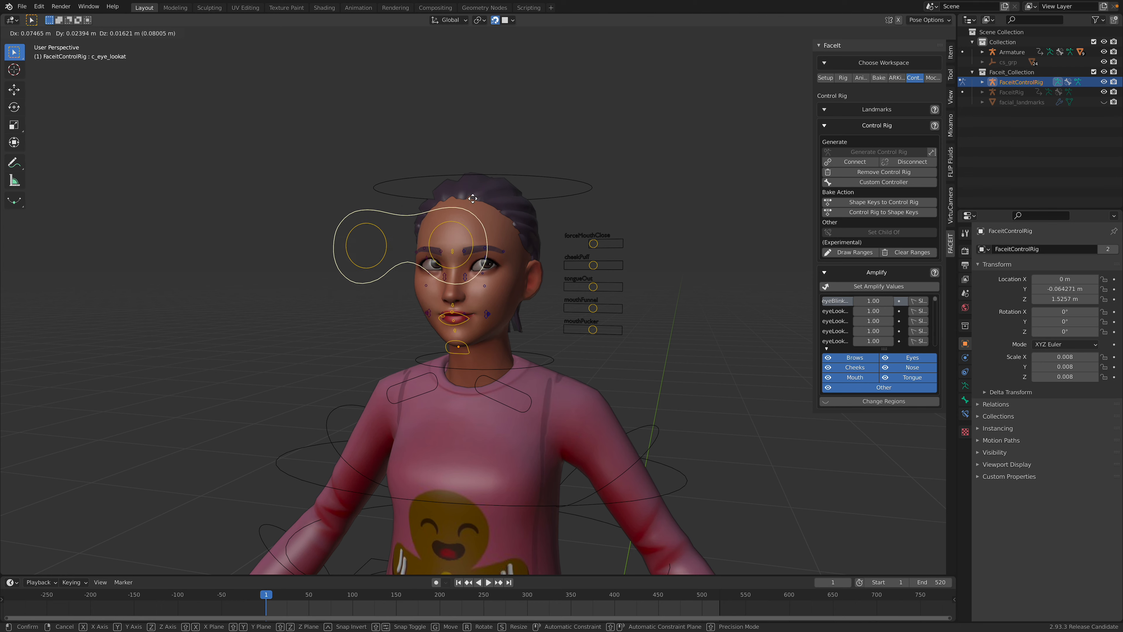
left_click(406, 241)
scroll(508, 262, "up", 1)
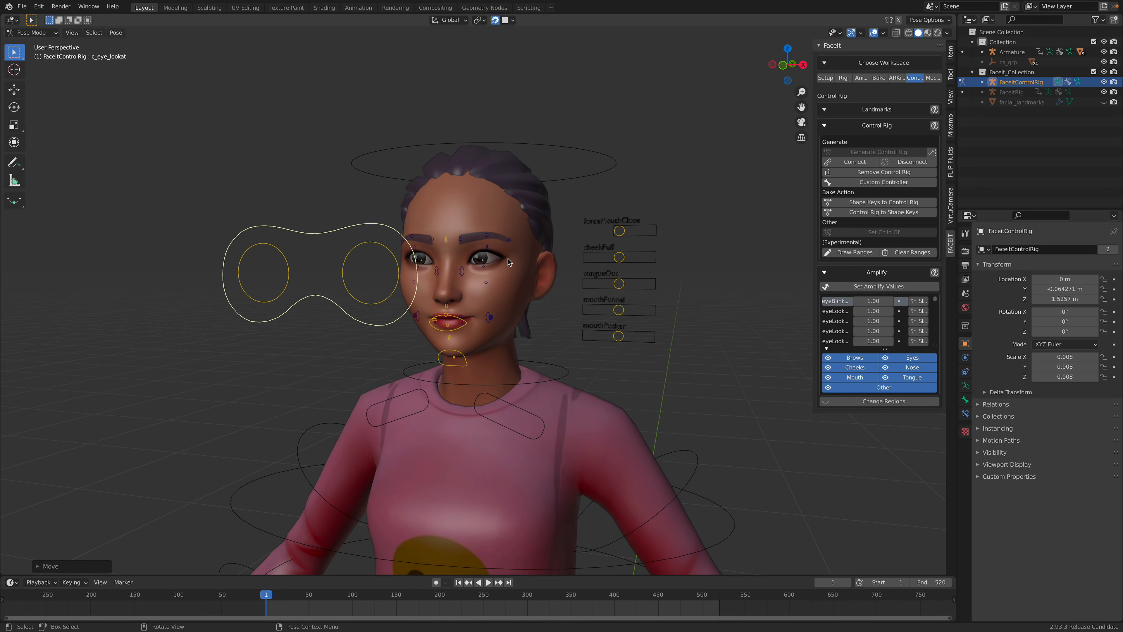
Step: Add the expression sliders beside the head to the selection and move the facial controls downward to test the eyes and mouth
scroll(540, 261, "down", 2, "shift")
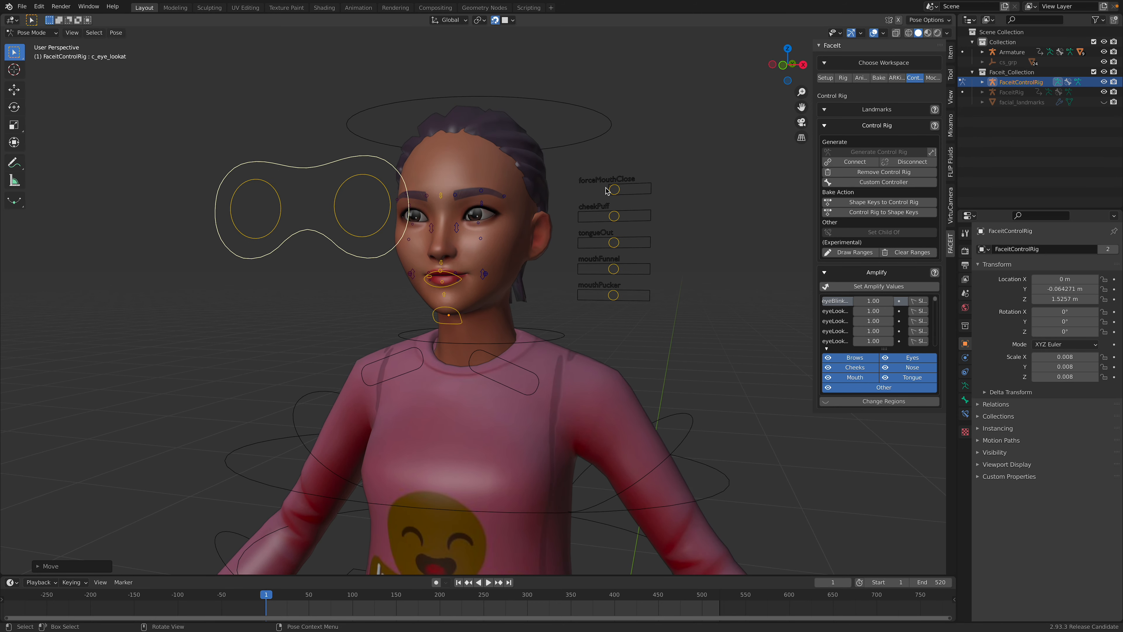
left_click_drag(606, 190, 642, 305, "shift")
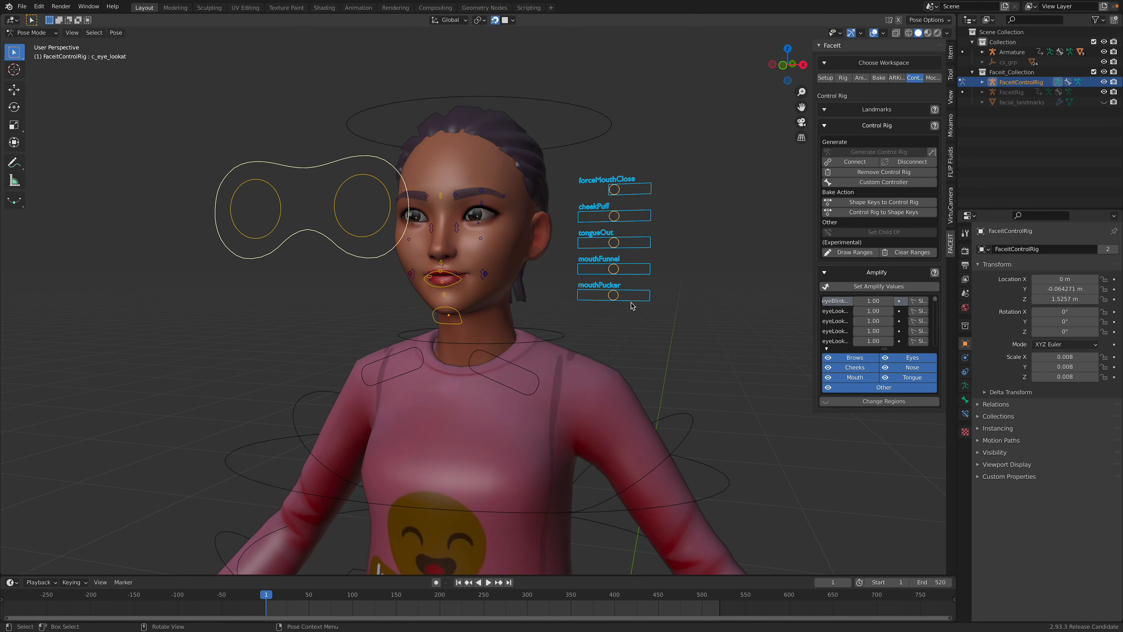
key("g")
left_click(581, 297)
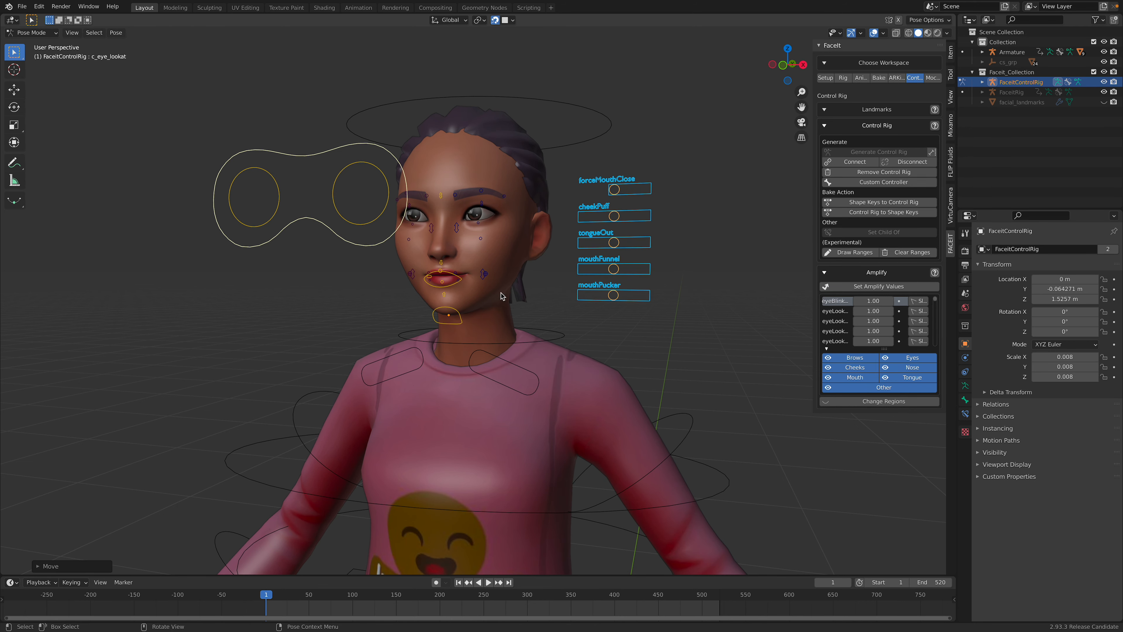
left_click(474, 283)
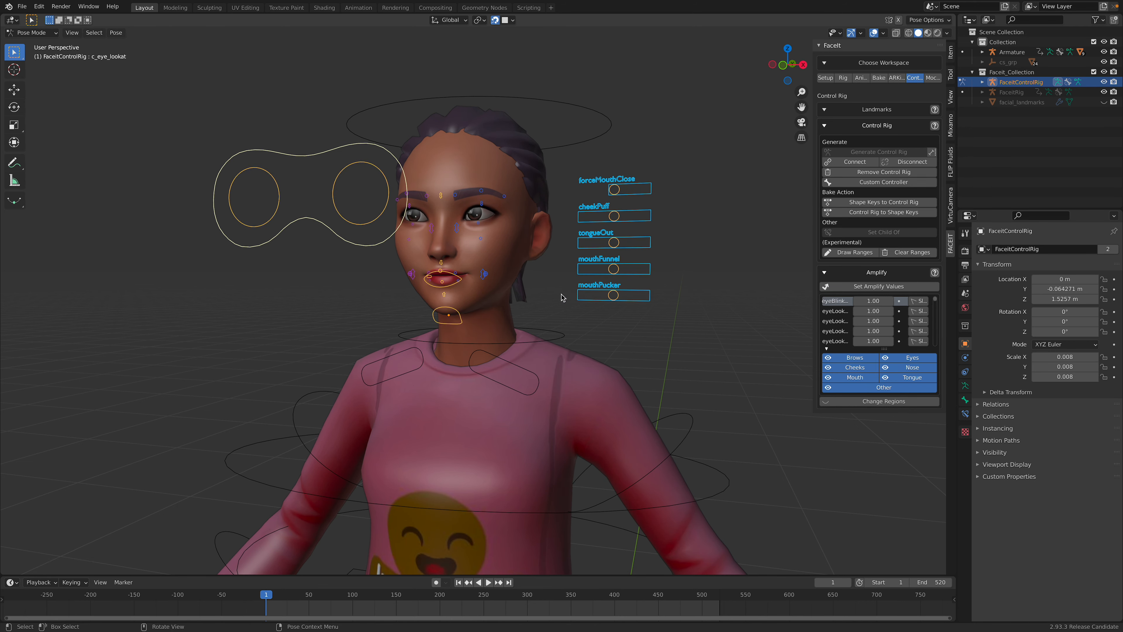
key("g")
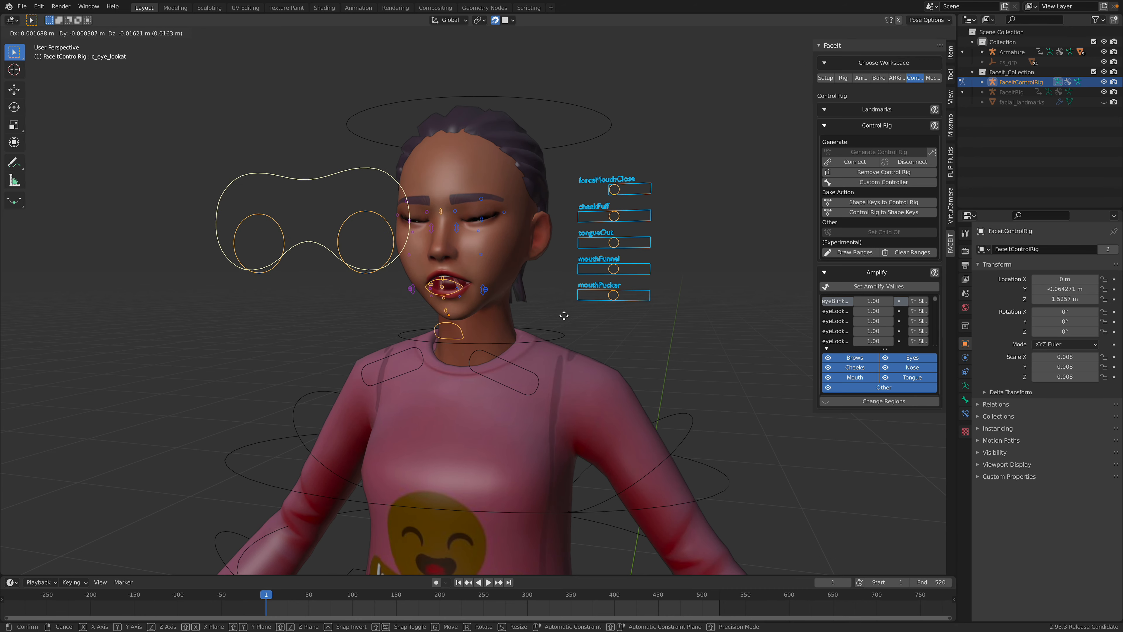
left_click(562, 311)
Step: Inspect the open mouth up close, and move the selected facial controls back up
scroll(489, 306, "up", 5)
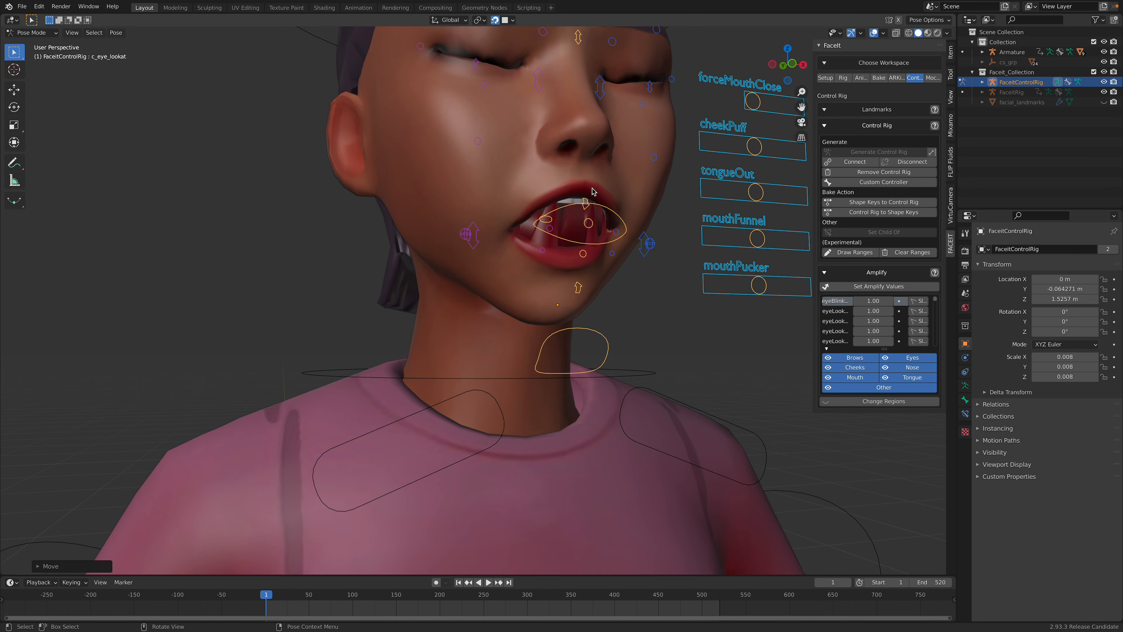
middle_click_drag(599, 230, 423, 190)
scroll(395, 217, "down", 5)
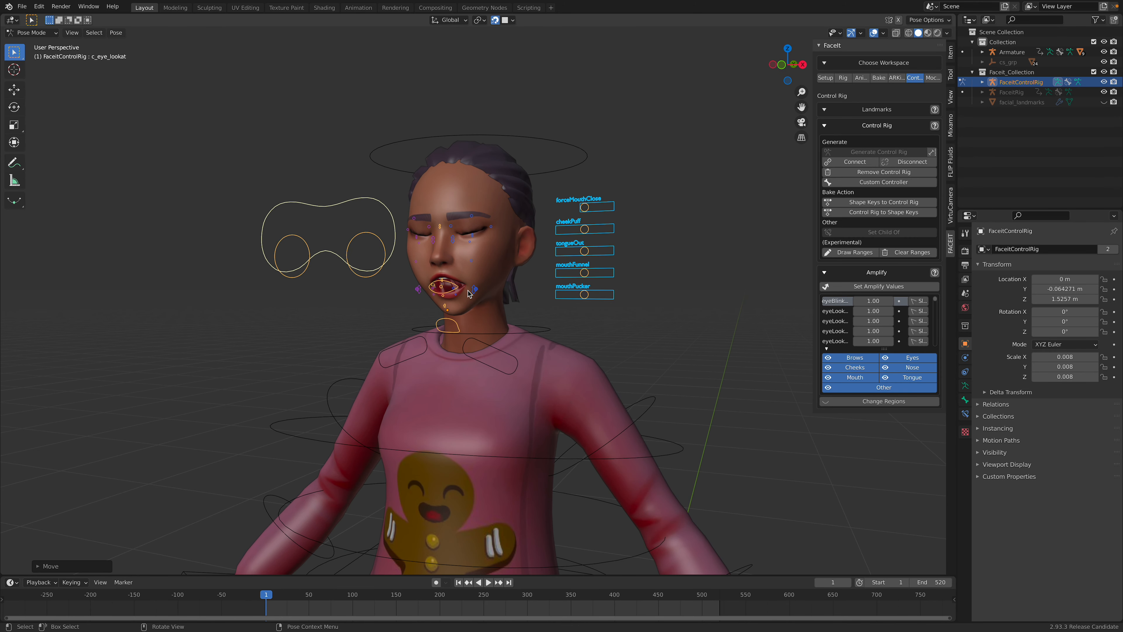
key("g")
left_click(468, 277)
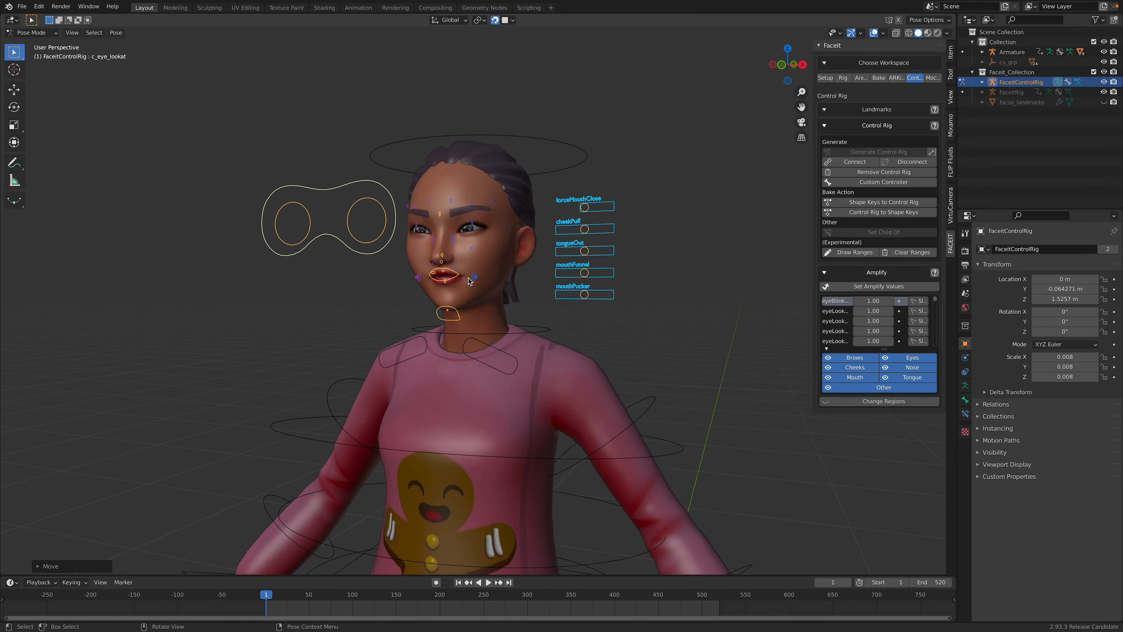
middle_click_drag(468, 280, 461, 307)
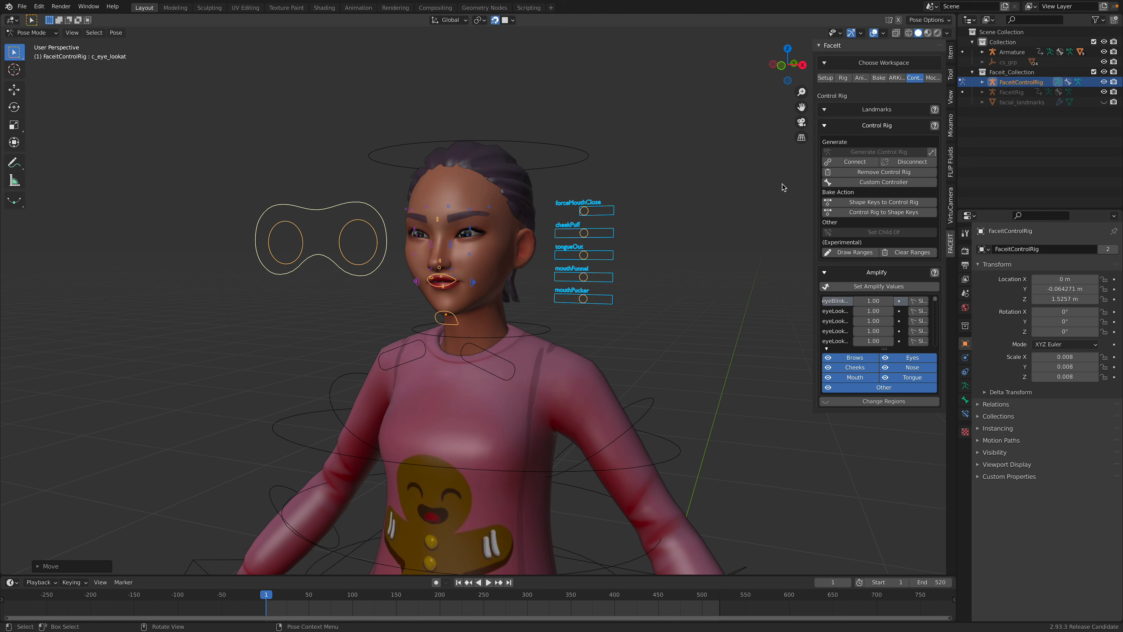
Step: Disconnect the Faceit control rig from the face, and connect it again
left_click(904, 166)
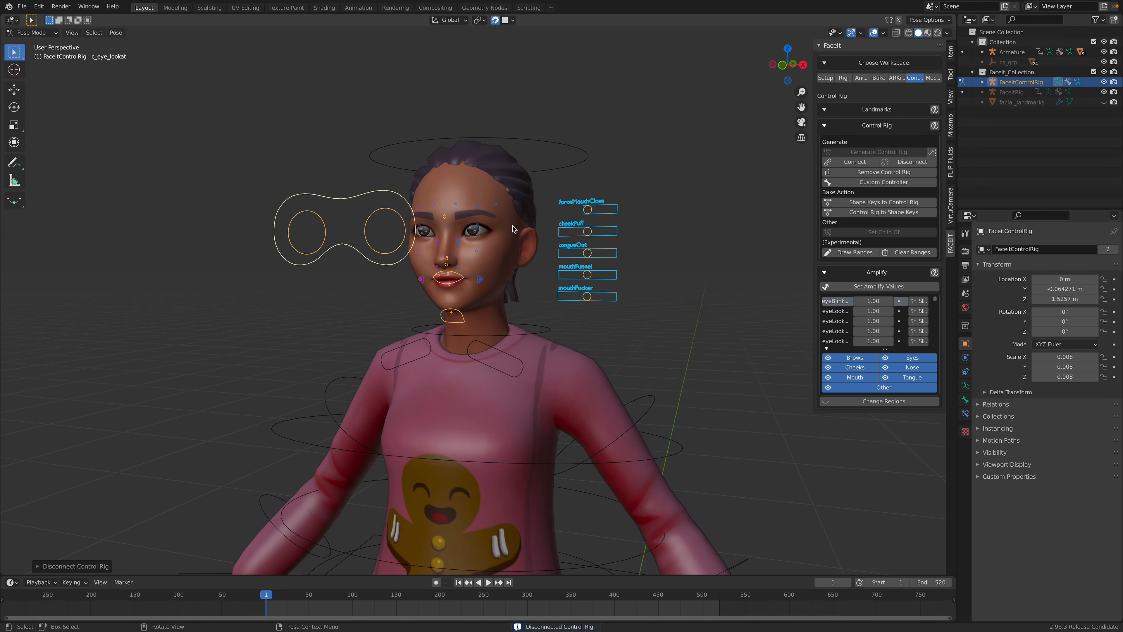
scroll(520, 239, "up", 4)
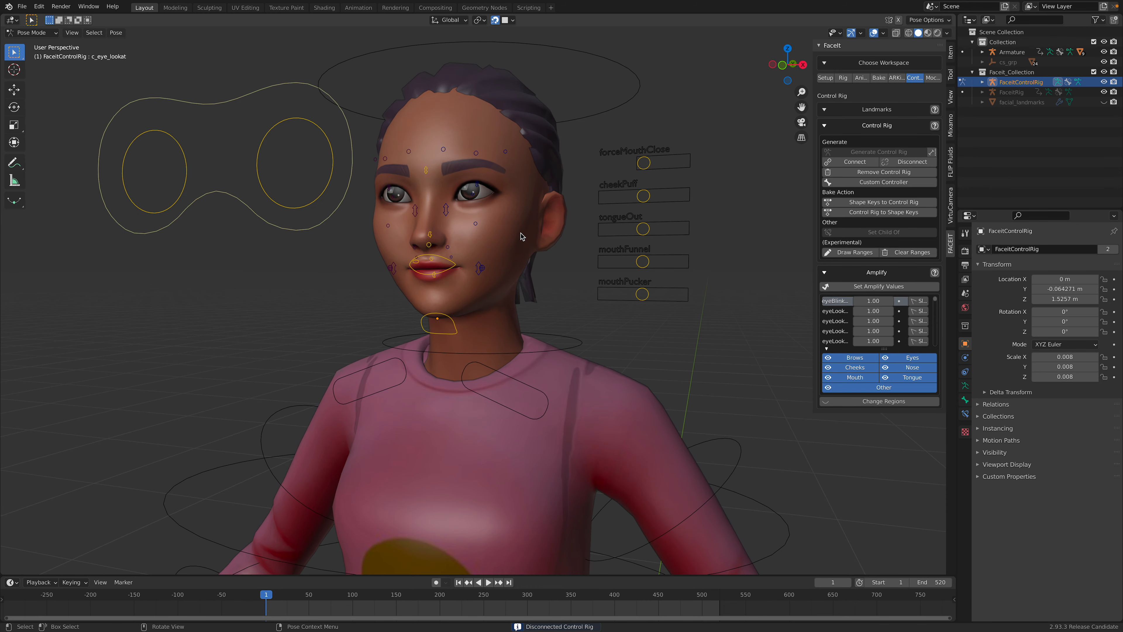
scroll(522, 235, "up", 2)
middle_click_drag(664, 229, 643, 226)
left_click(849, 163)
middle_click_drag(558, 225, 472, 244)
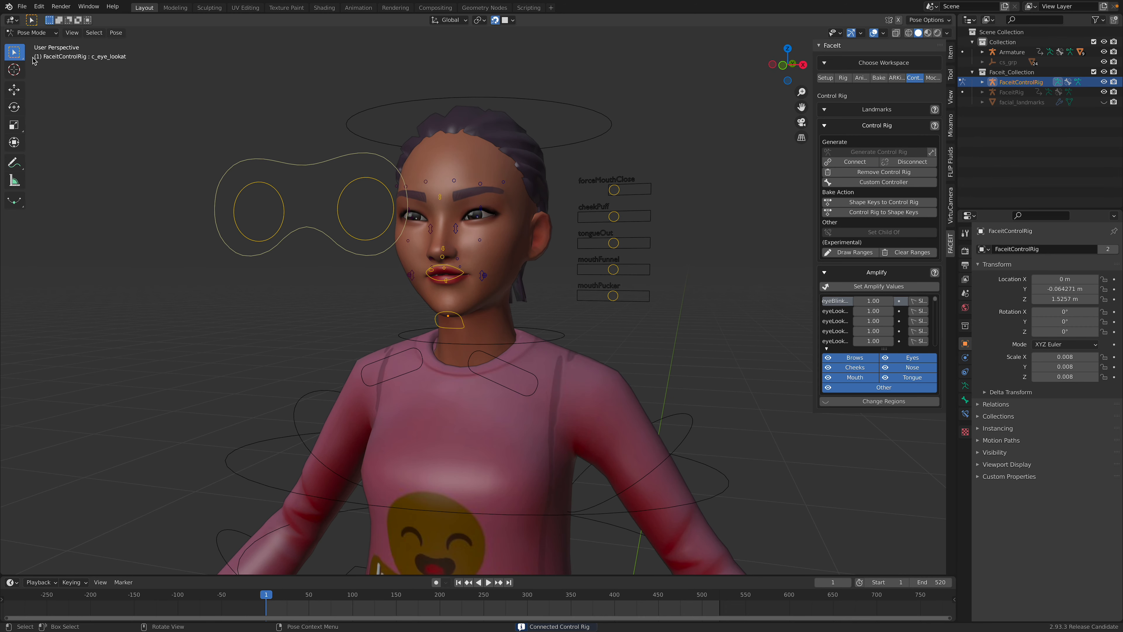
Step: Start a new file without saving the rigged character scene, and delete all default objects
left_click(22, 6)
mouse_move(53, 19)
left_click(133, 20)
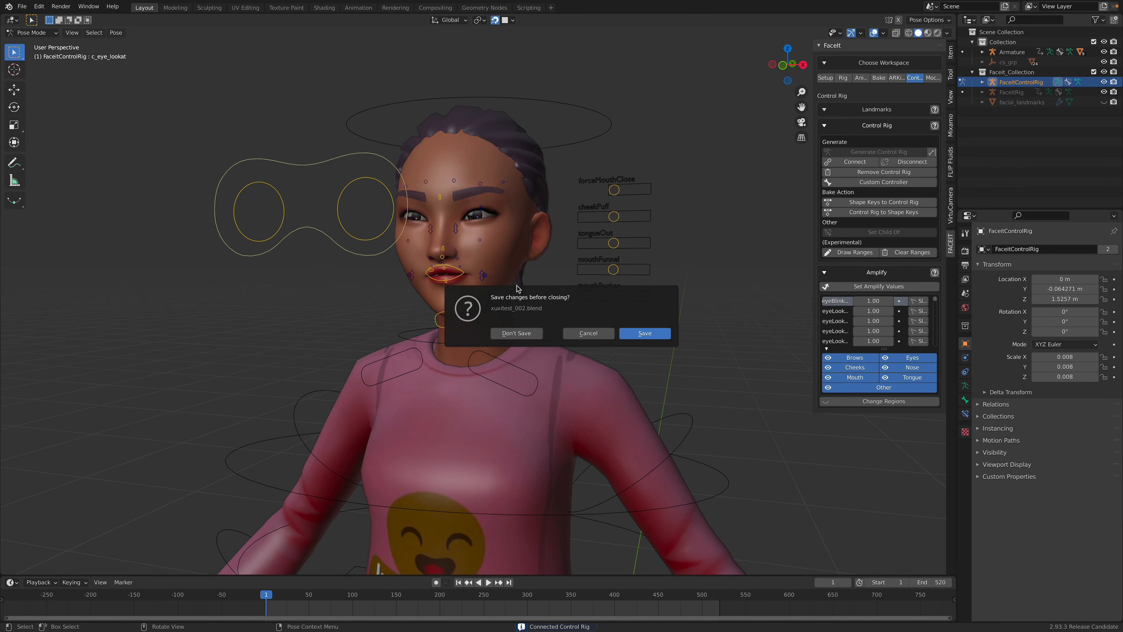
left_click(517, 333)
key("a")
key("x")
left_click(537, 331)
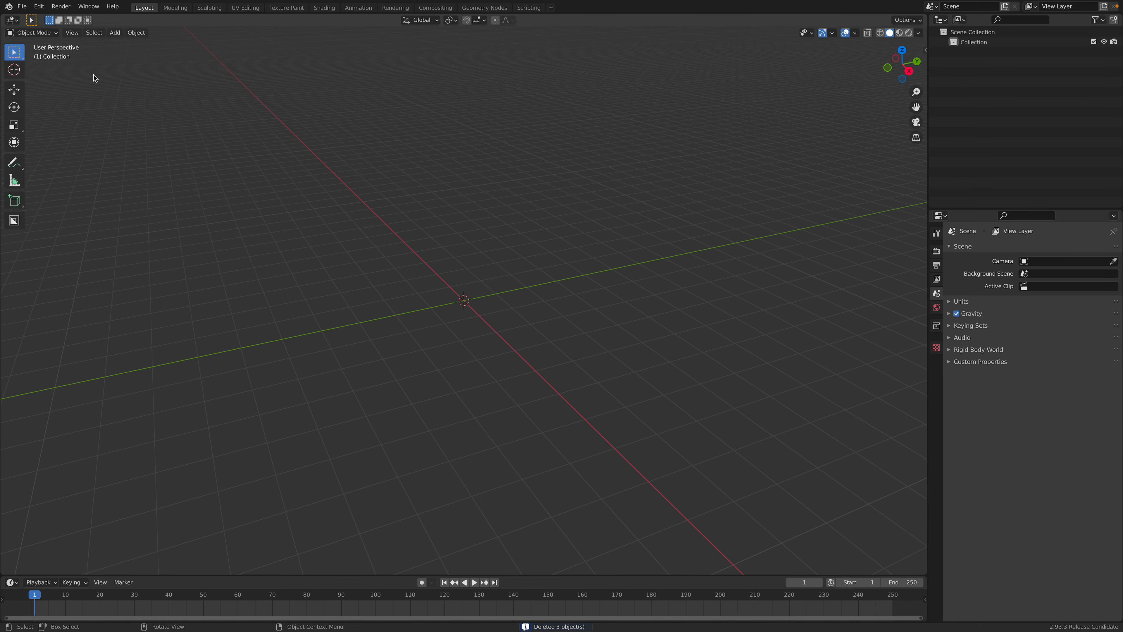
Step: Import XuXi_Blender30.fbx from the BLEND_XuXi folder on the Desktop as an FBX model
left_click(23, 7)
mouse_move(62, 141)
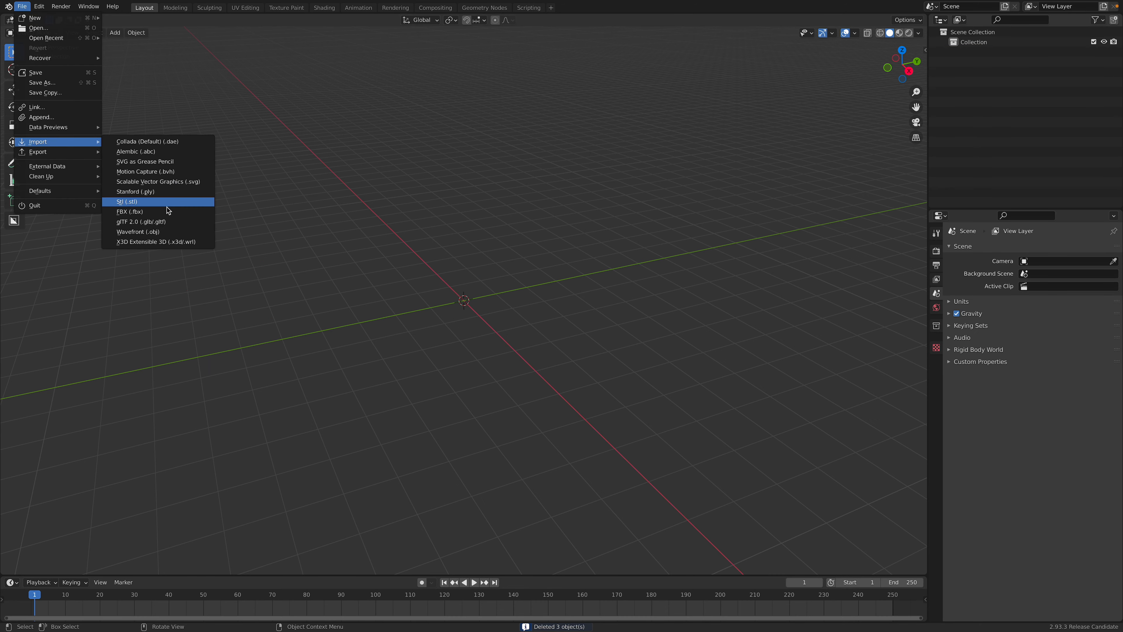
left_click(169, 211)
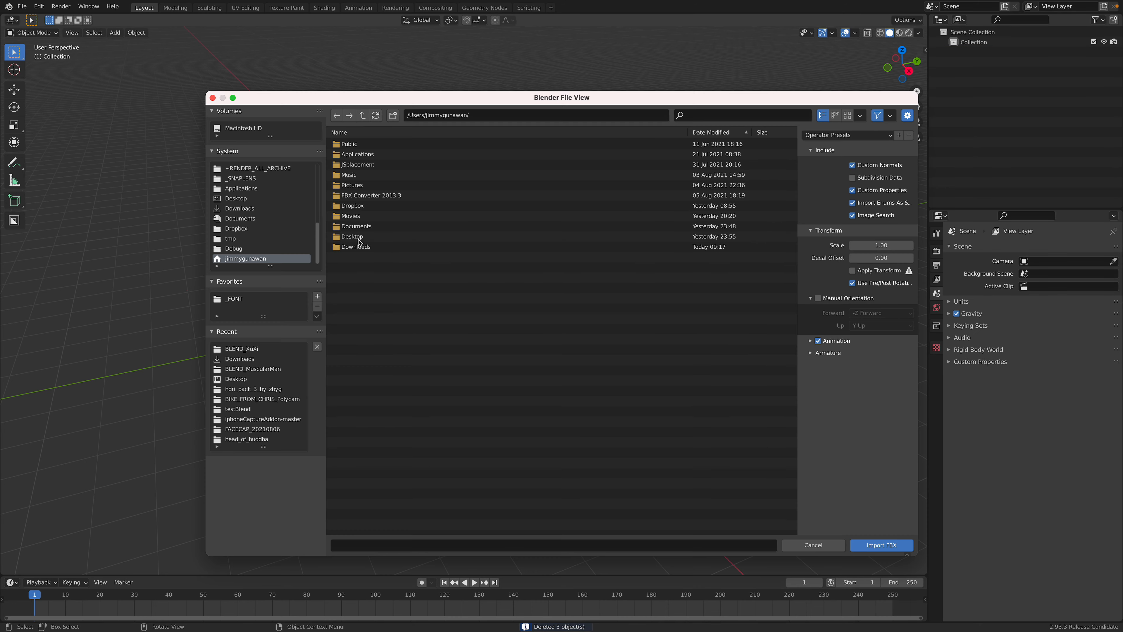
scroll(273, 226, "up", 2)
left_click(271, 218)
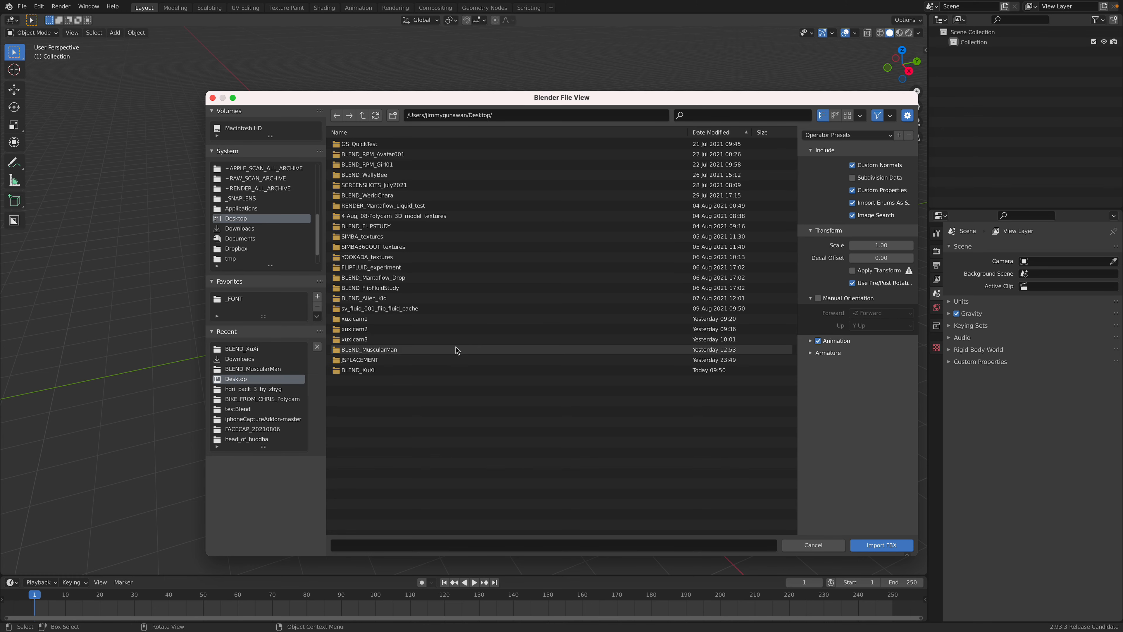
double_click(365, 372)
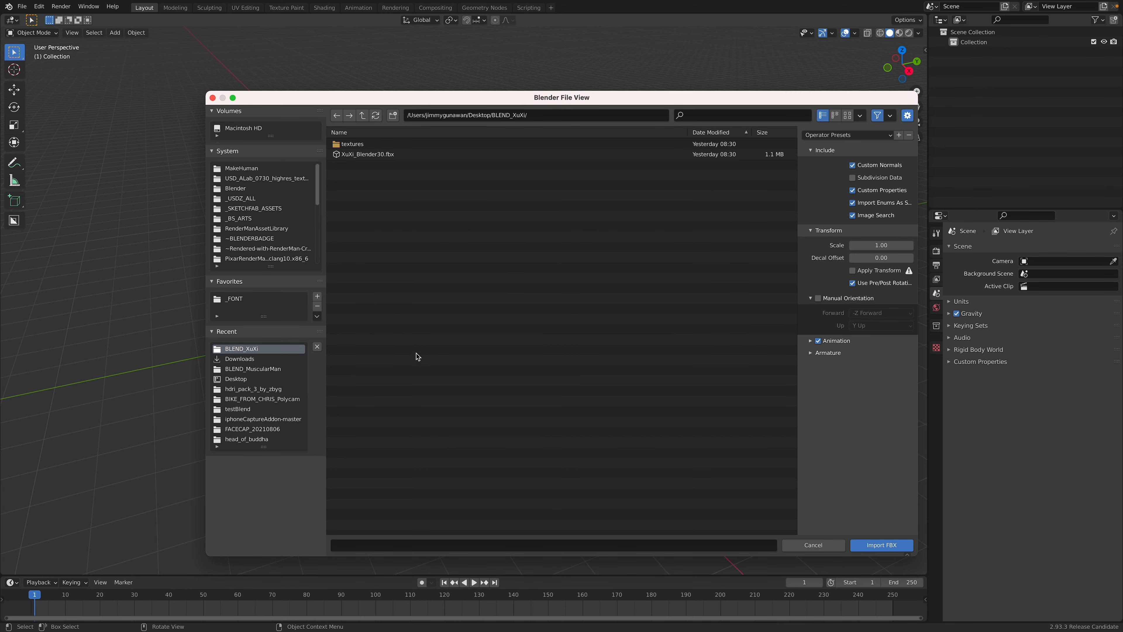
left_click(385, 155)
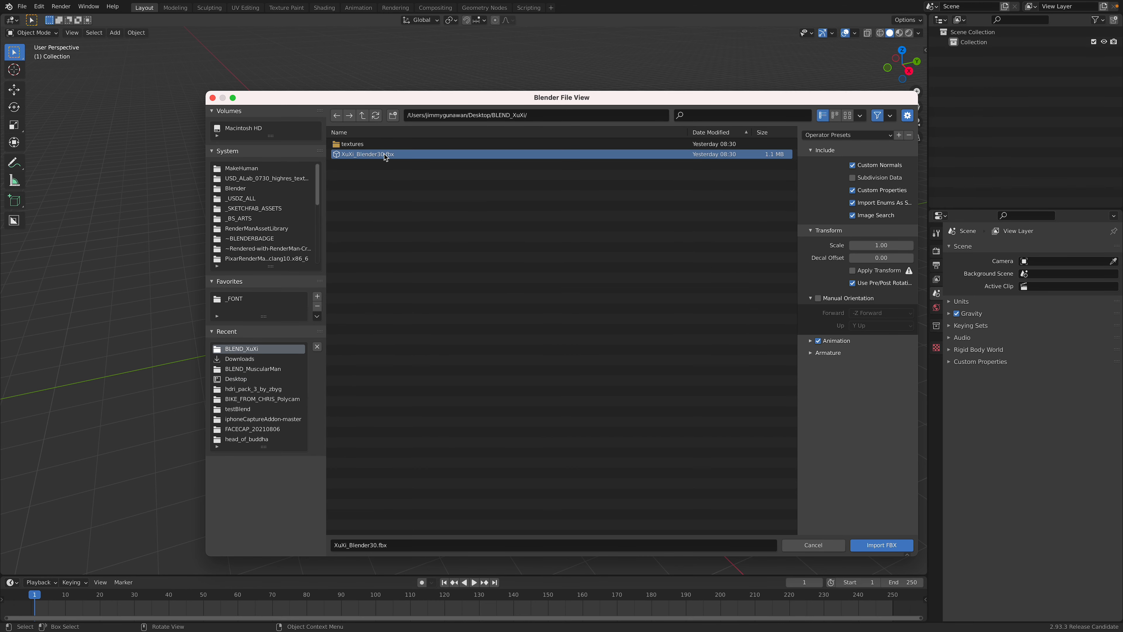
left_click(882, 545)
Step: Examine the imported character from the front with its textures shown in Material Preview shading
middle_click_drag(509, 334, 618, 220)
scroll(552, 261, "up", 8)
left_click(568, 241)
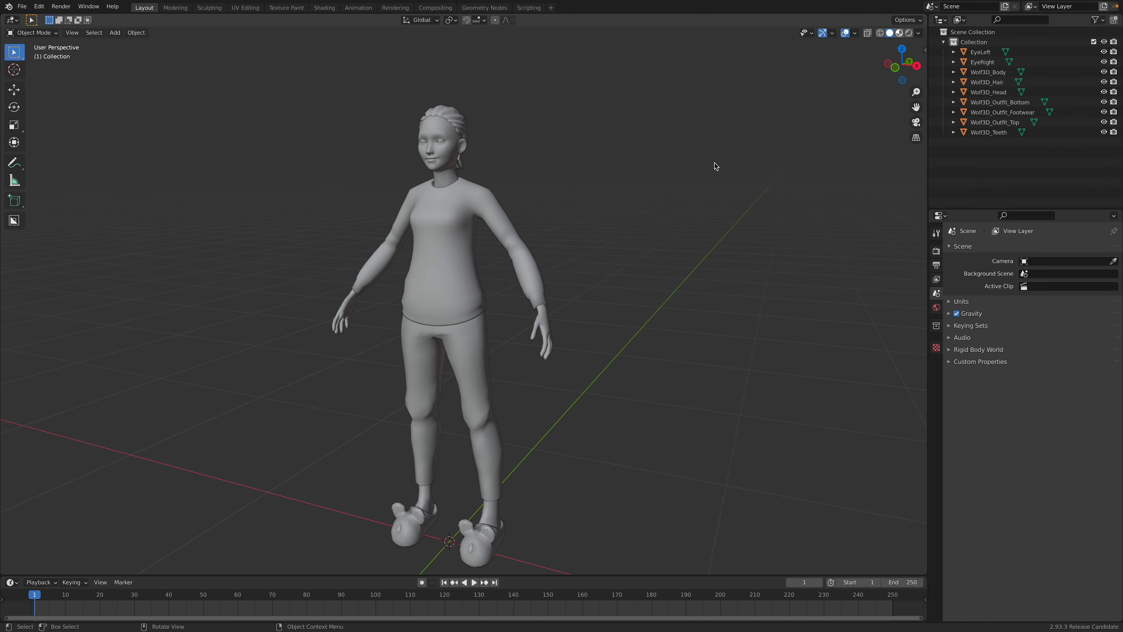
middle_click_drag(706, 181, 474, 176)
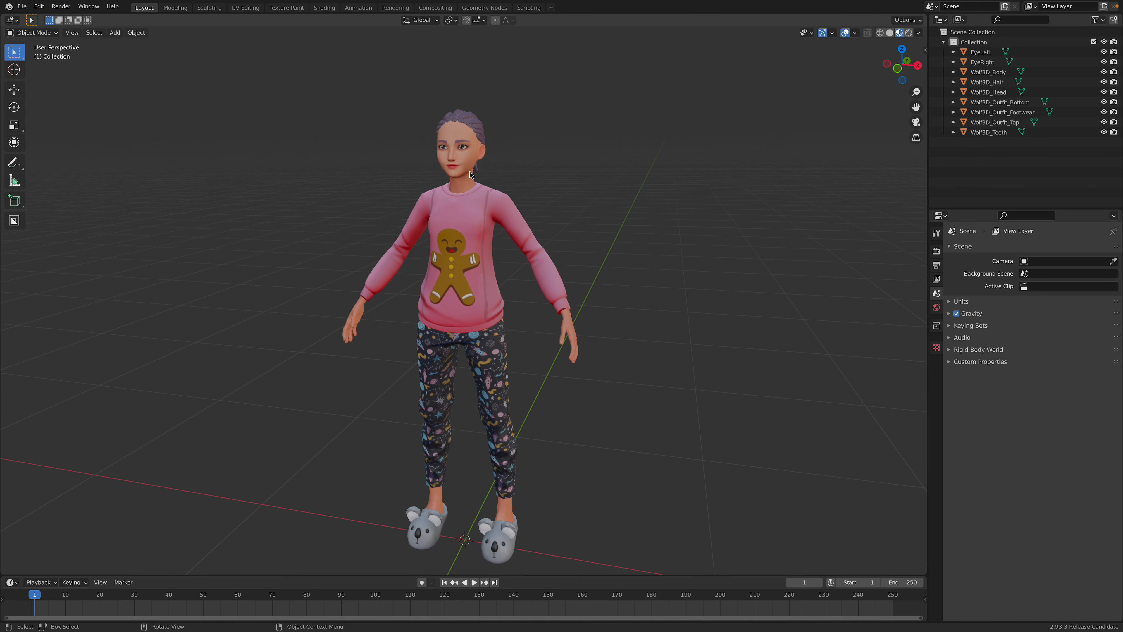
Step: Start another new file without saving the untitled scene, and clear out its default objects
left_click(21, 7)
mouse_move(35, 19)
left_click(128, 19)
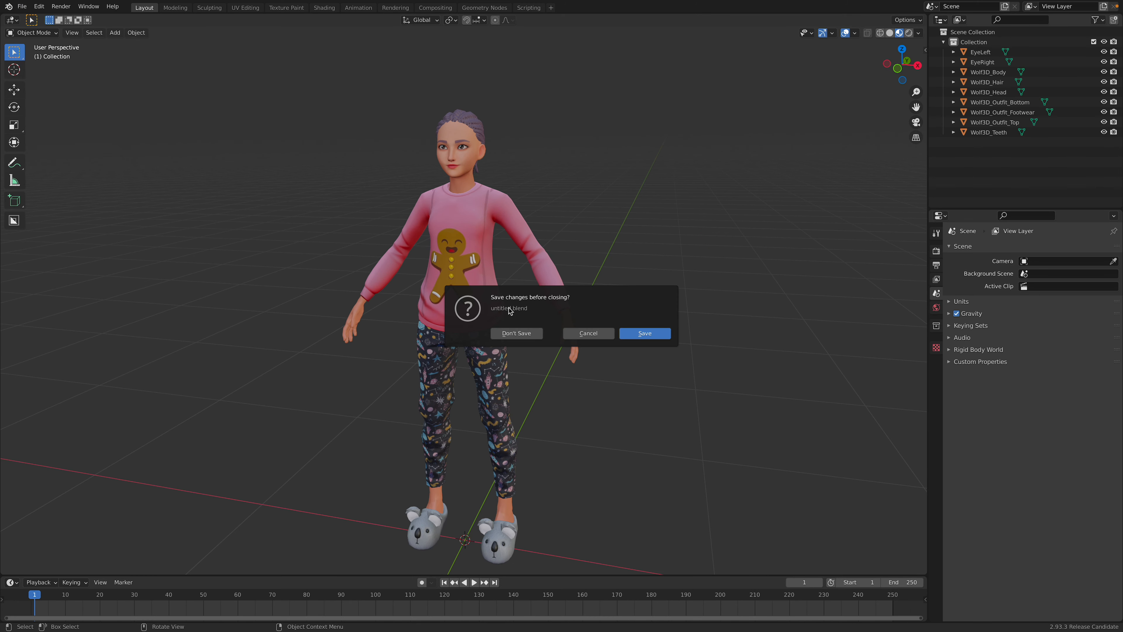
left_click(516, 333)
key("a")
key("Delete")
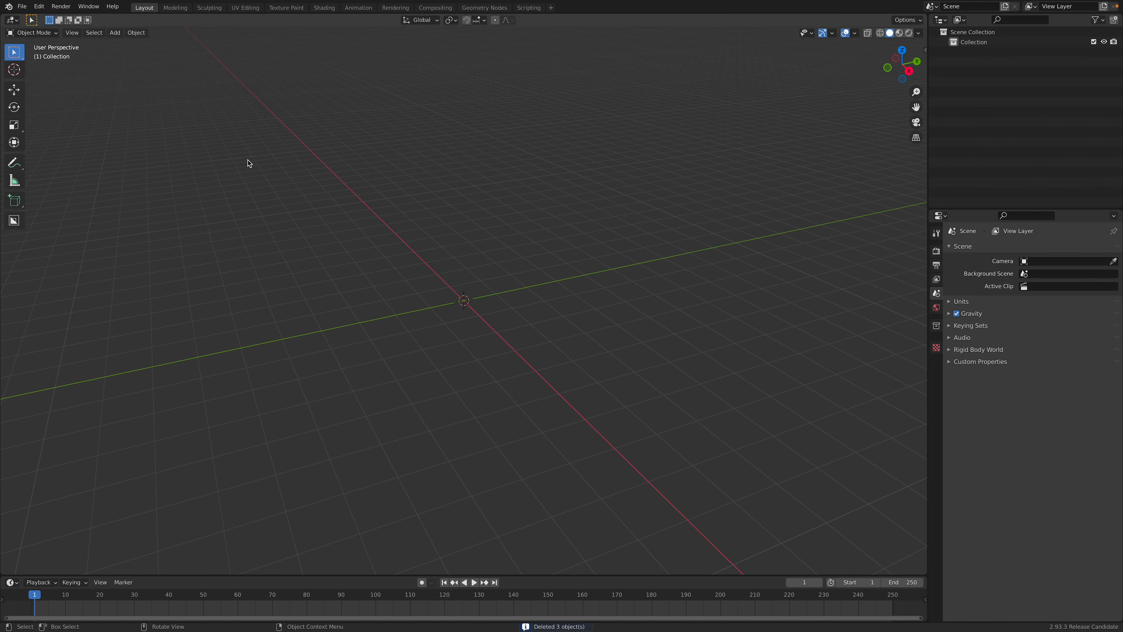
Step: Import the animated FBX file Hip Hop Dancing-2.fbx from the Downloads folder
left_click(22, 6)
mouse_move(75, 144)
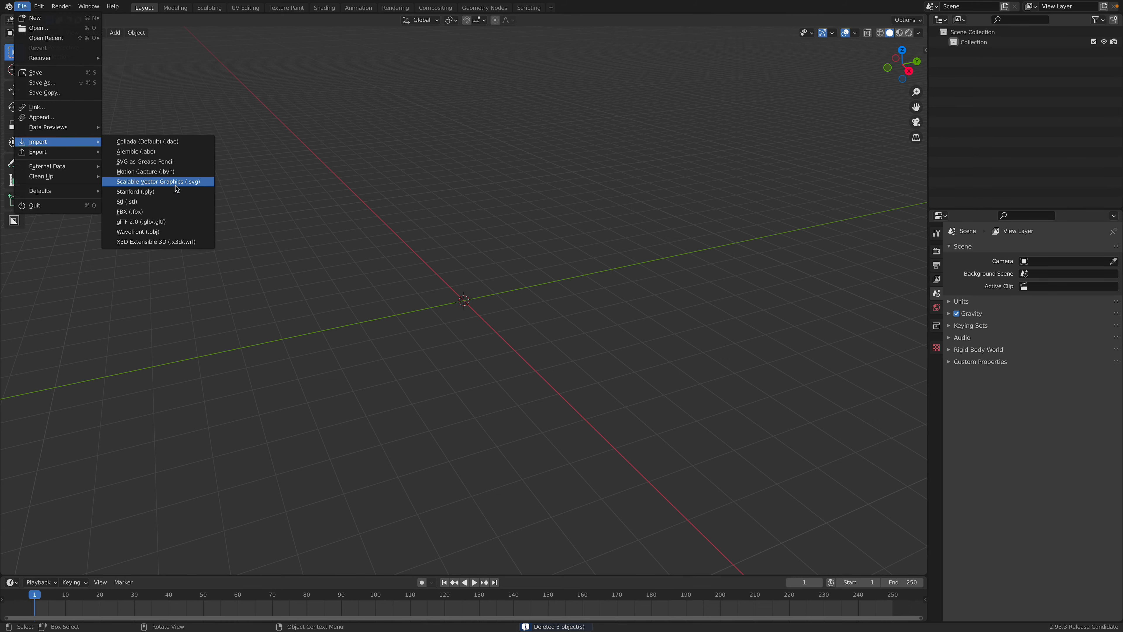
left_click(179, 211)
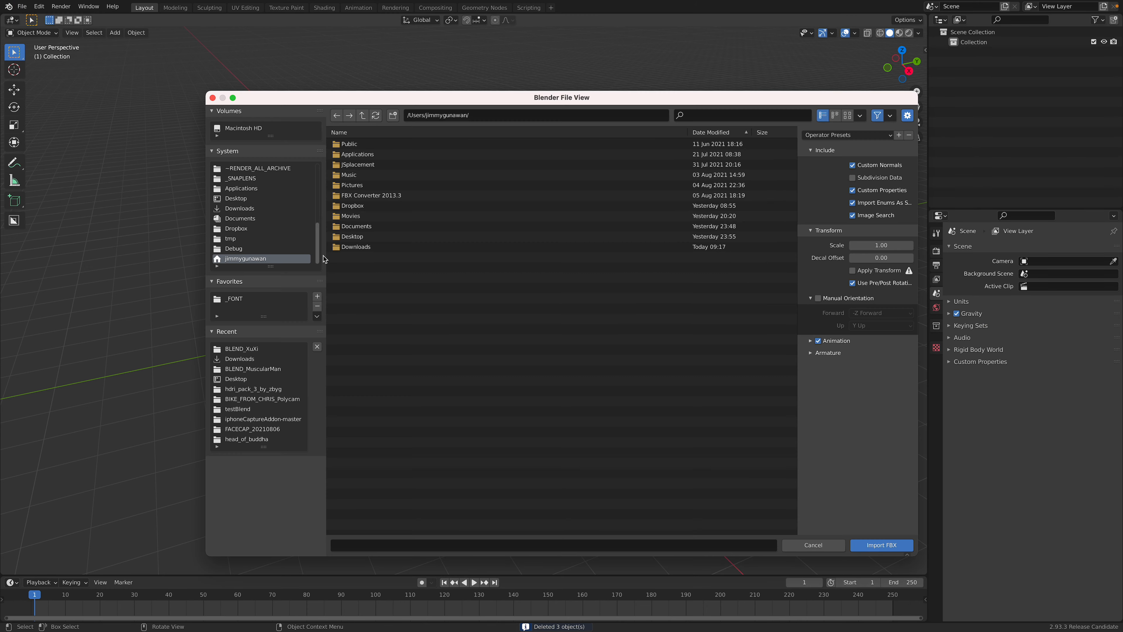
left_click(263, 220)
left_click(262, 210)
left_click_drag(795, 185, 796, 456)
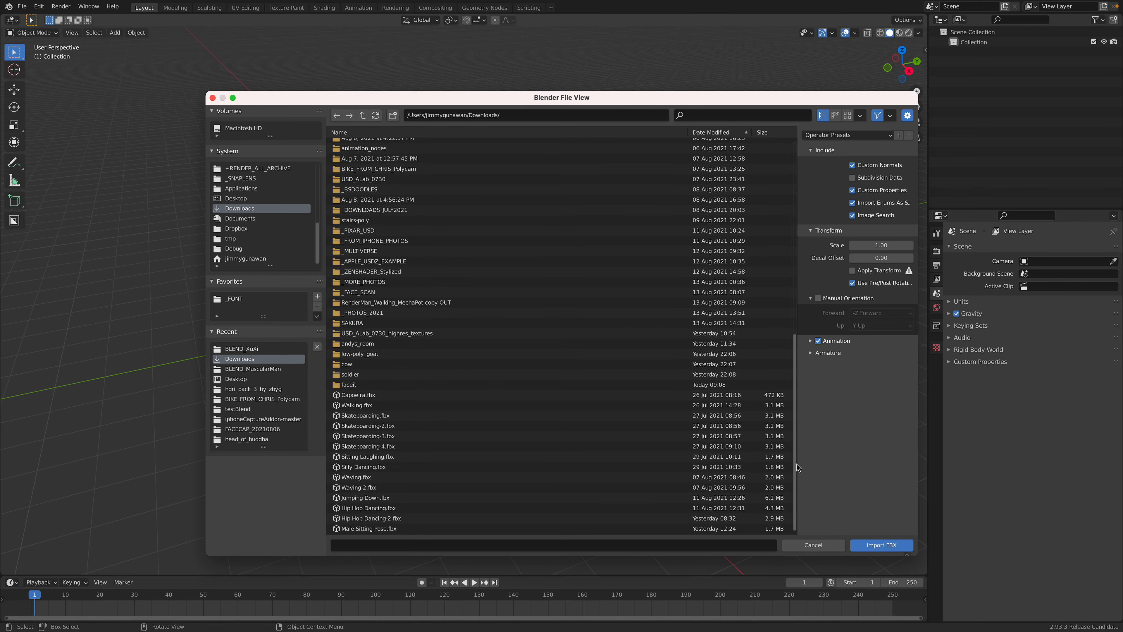
left_click(626, 519)
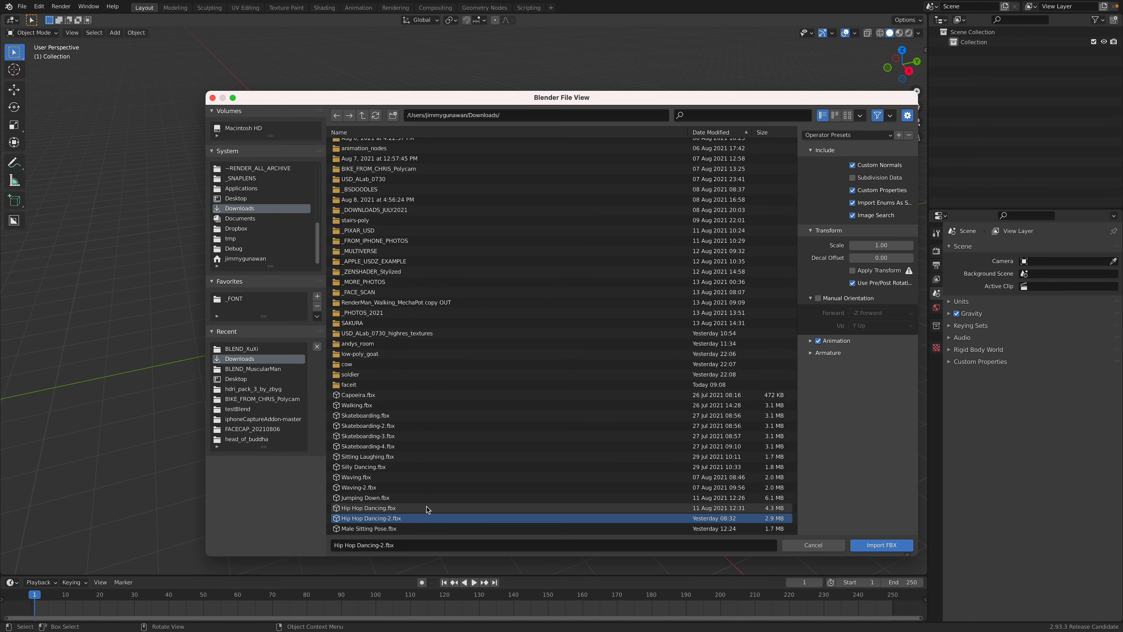
key("Return")
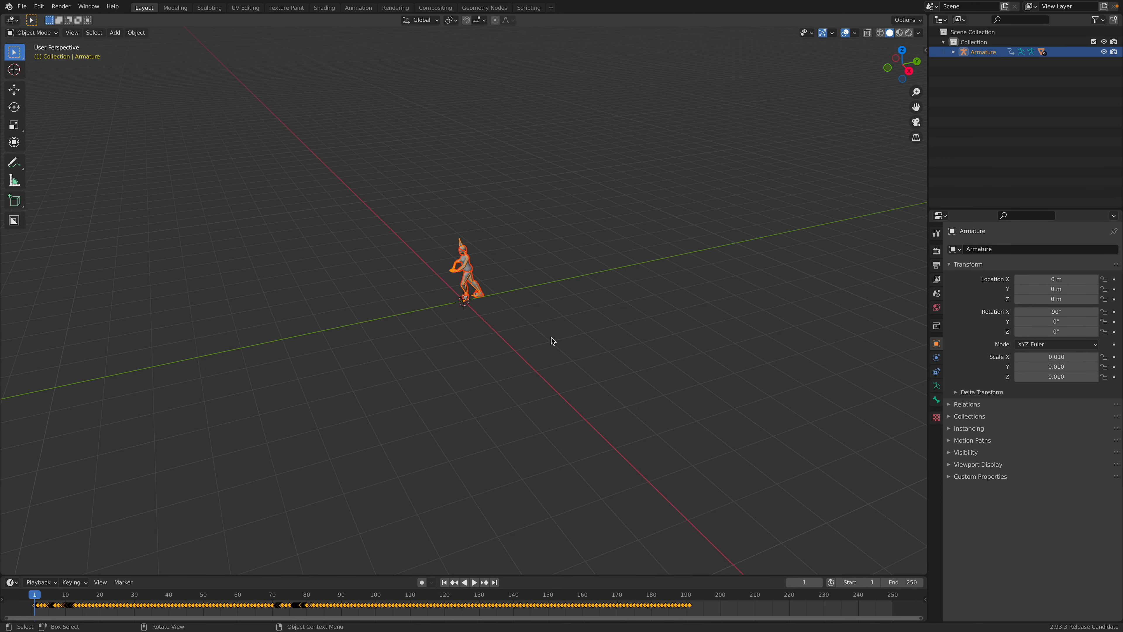
Step: Play the imported character's dance animation and watch it from the front
key("space")
middle_click_drag(559, 284, 577, 278)
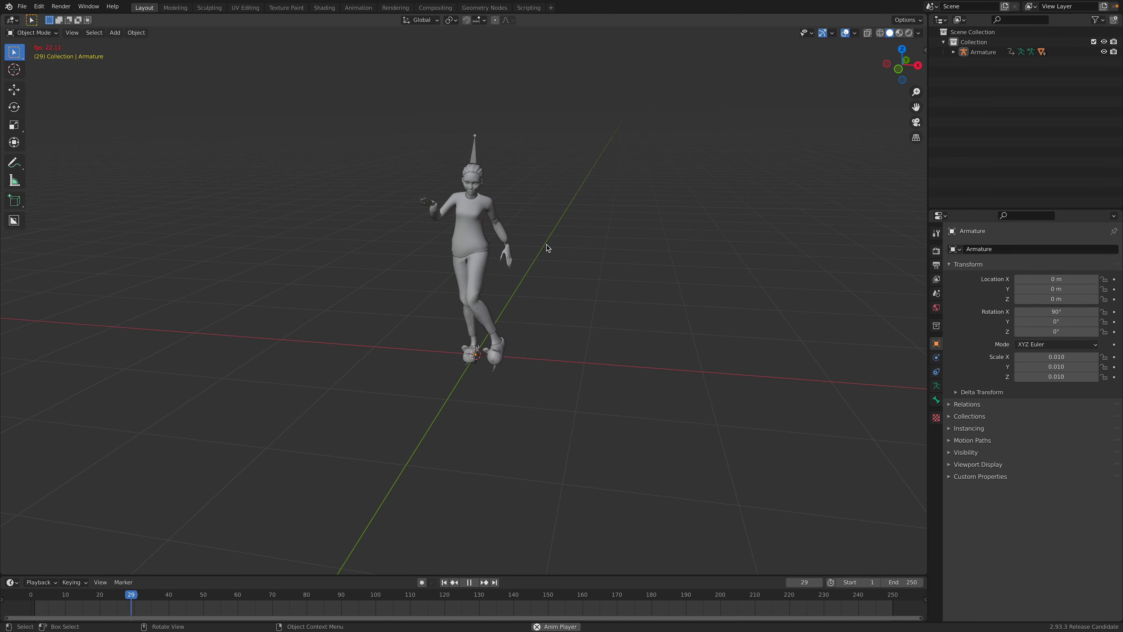
Step: Stop the dance playback, select the armature, and set the solid shading's colour to Texture
scroll(519, 204, "up", 3)
scroll(491, 109, "down", 2)
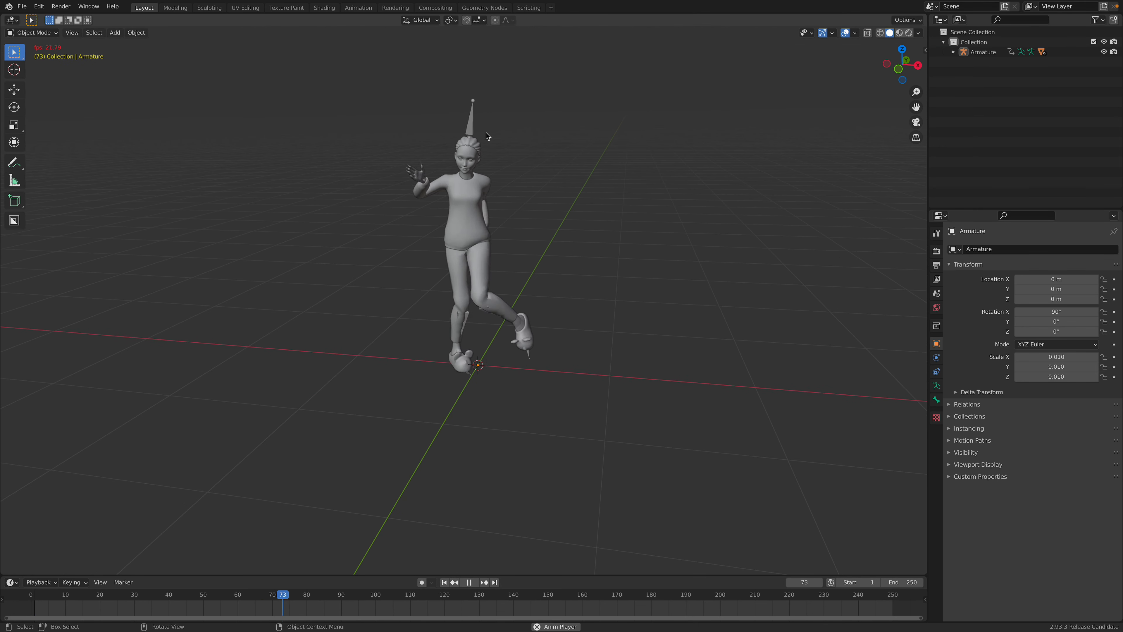
key("space")
left_click(513, 149)
scroll(513, 150, "up", 2)
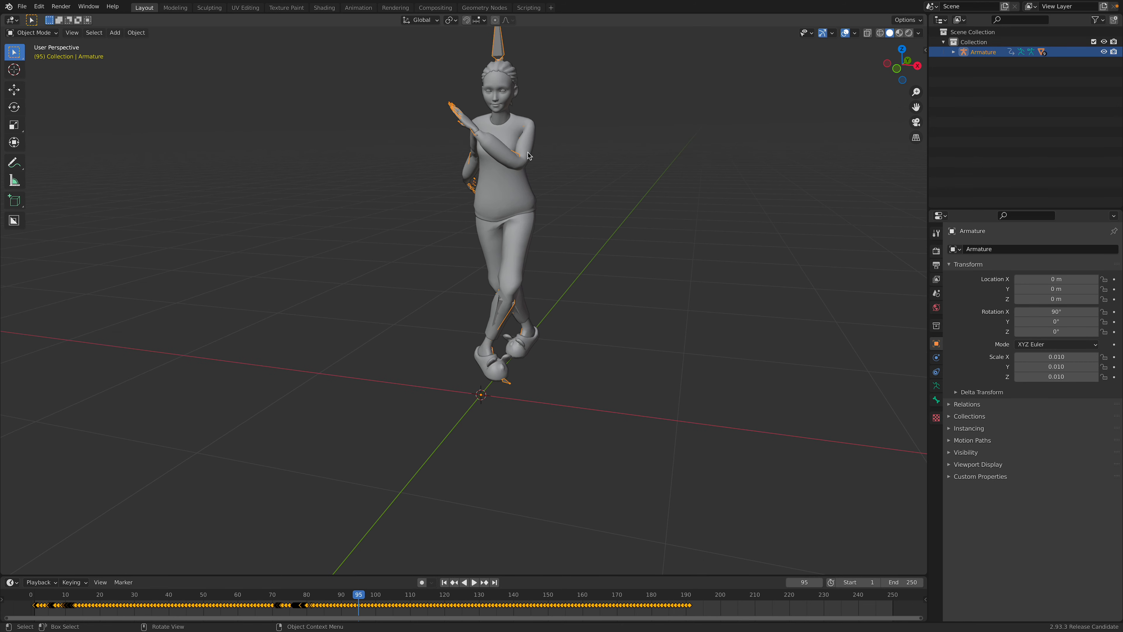
left_click(919, 33)
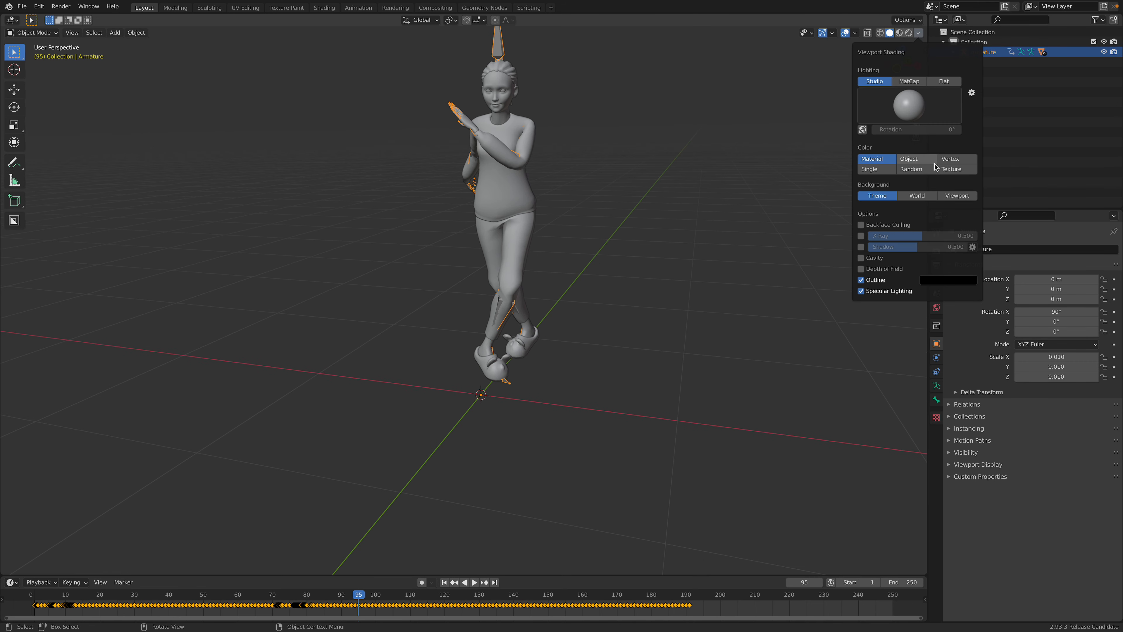
left_click(951, 169)
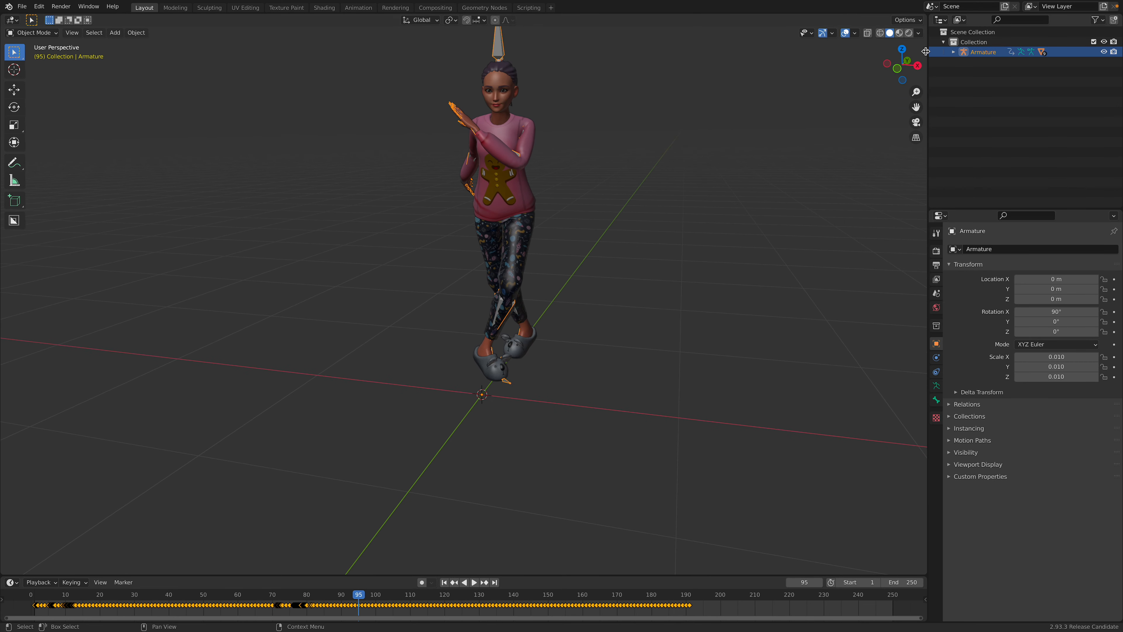
Step: Show the Mixamo Control Rig tools beside the viewport for the selected armature
left_click(926, 51)
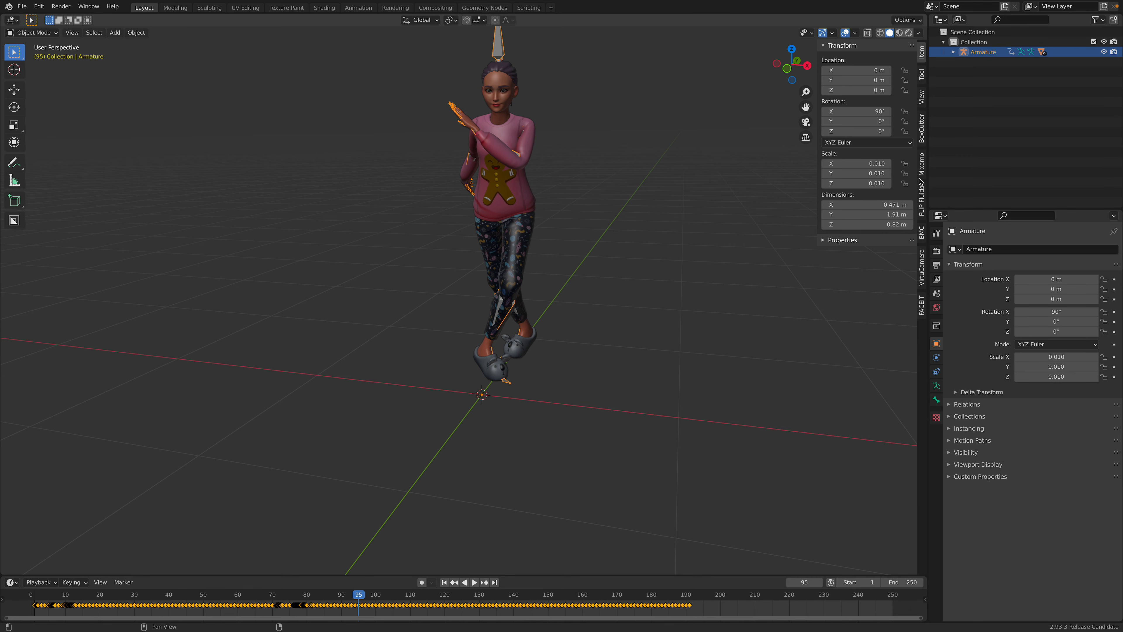
left_click(922, 164)
scroll(663, 275, "up", 1)
middle_click_drag(662, 275, 590, 251)
Step: Check the Blender version on the splash screen
left_click(9, 7)
left_click(18, 18)
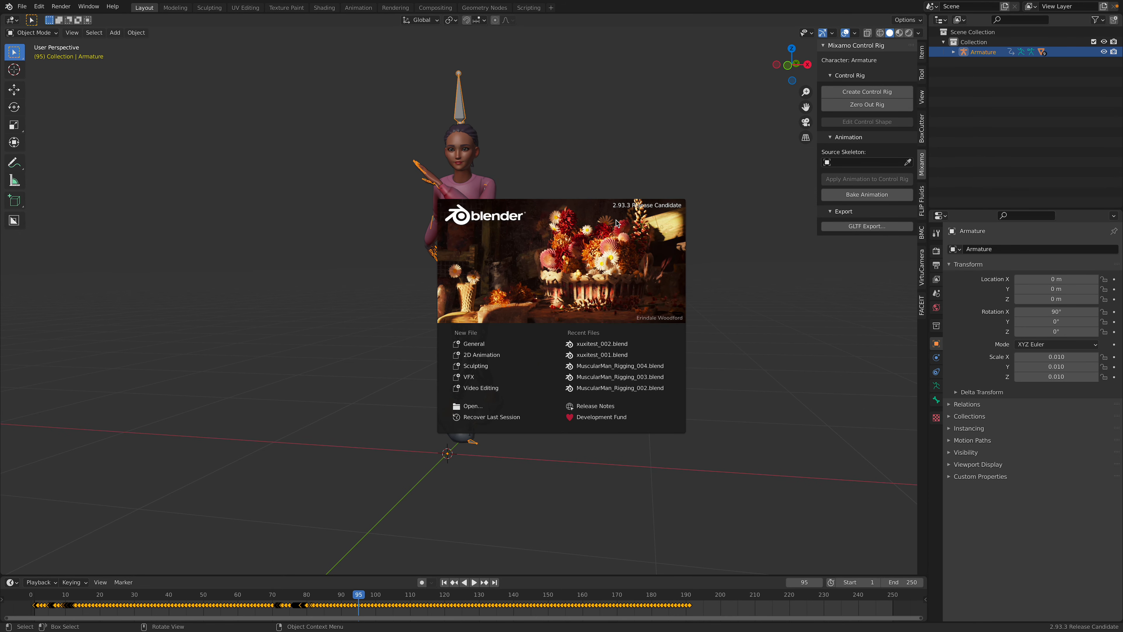
left_click(613, 580)
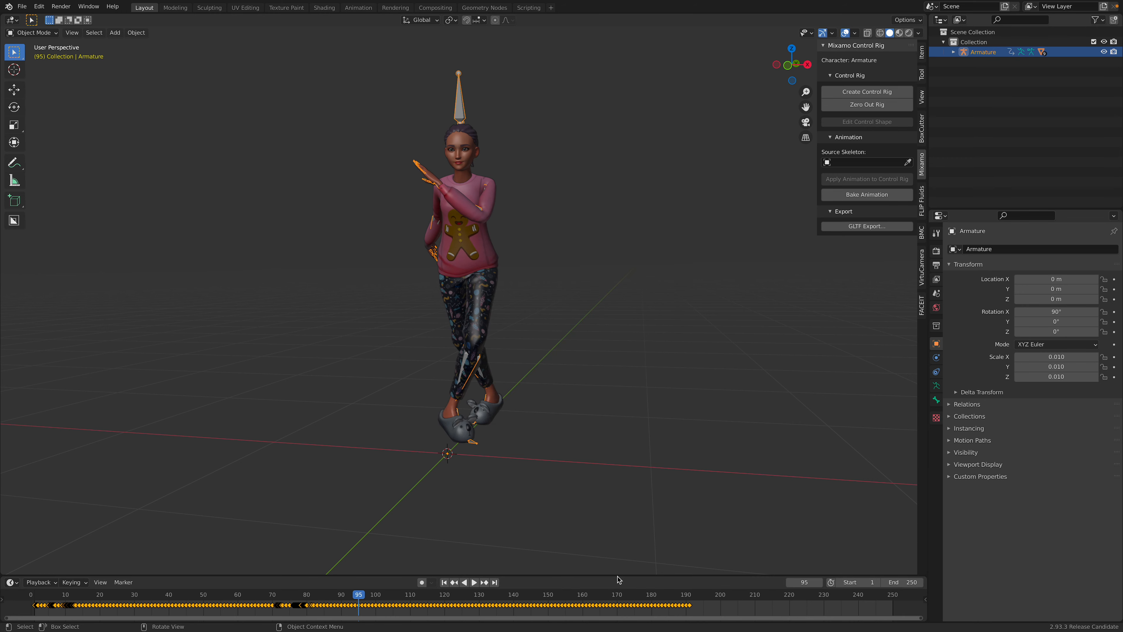
Step: Enlarge the timeline and delete all of the armature's keyframes
left_click_drag(611, 576, 575, 555)
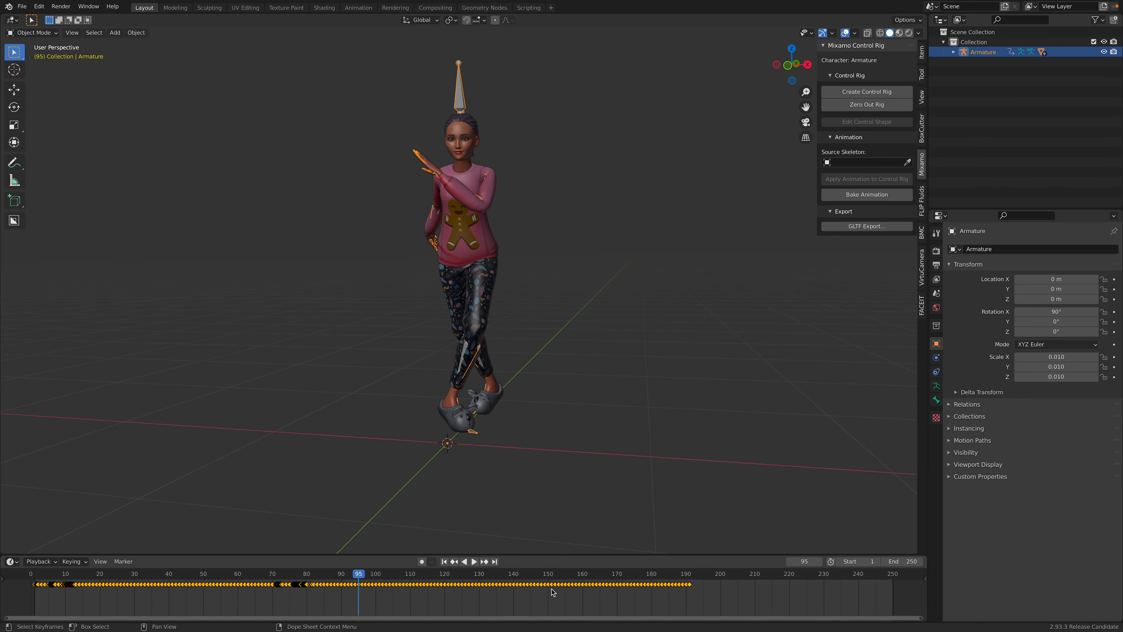
left_click(553, 593)
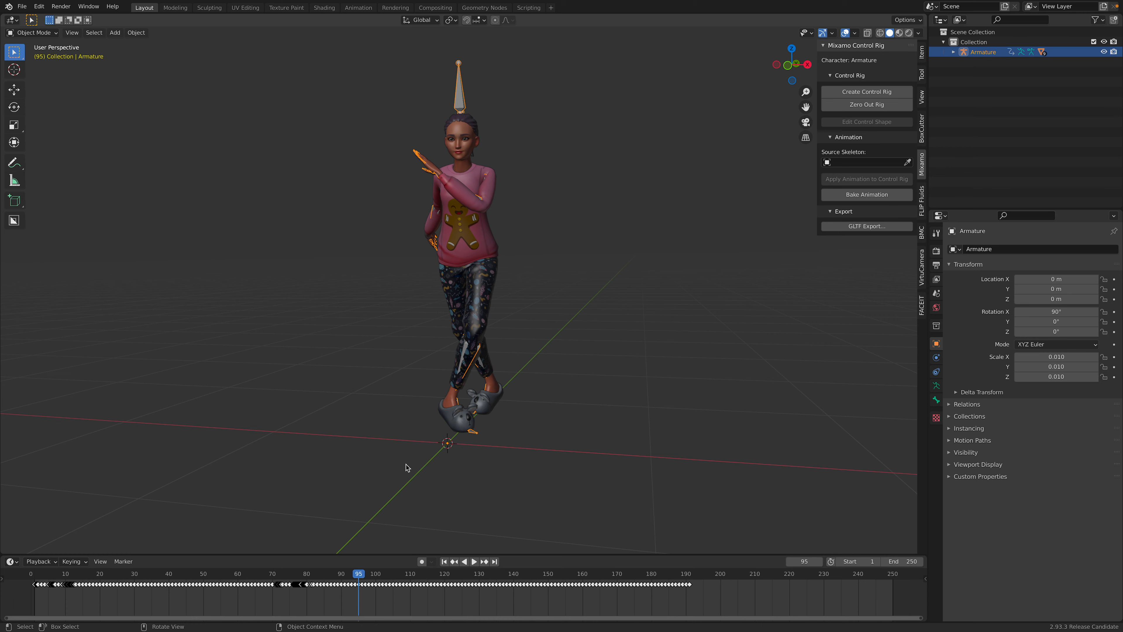
key("a")
key("x")
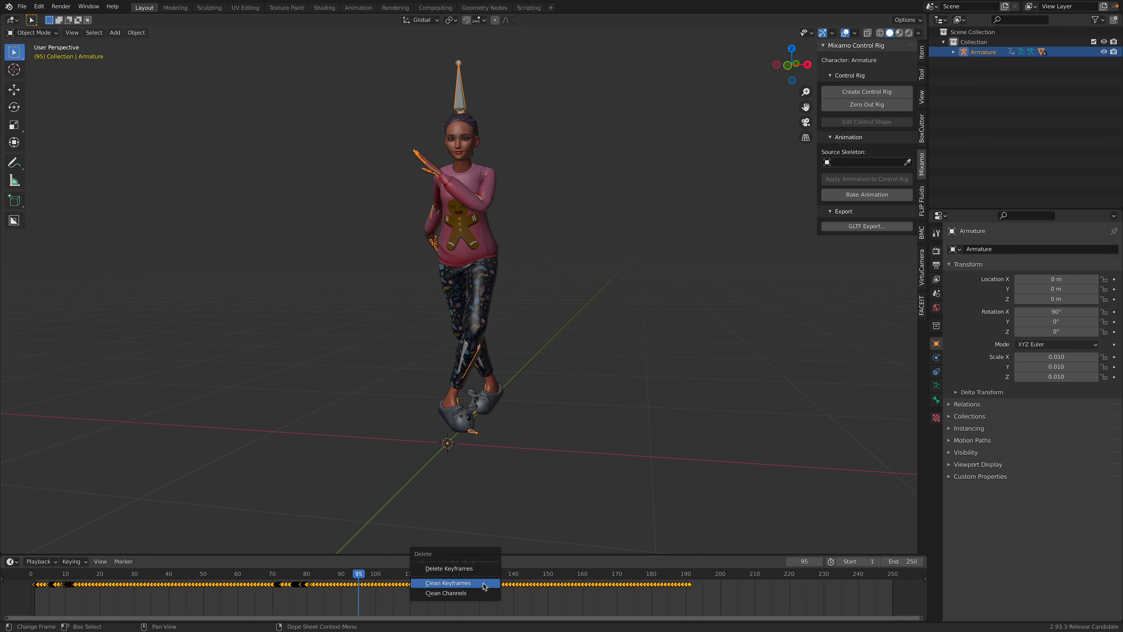
left_click(480, 570)
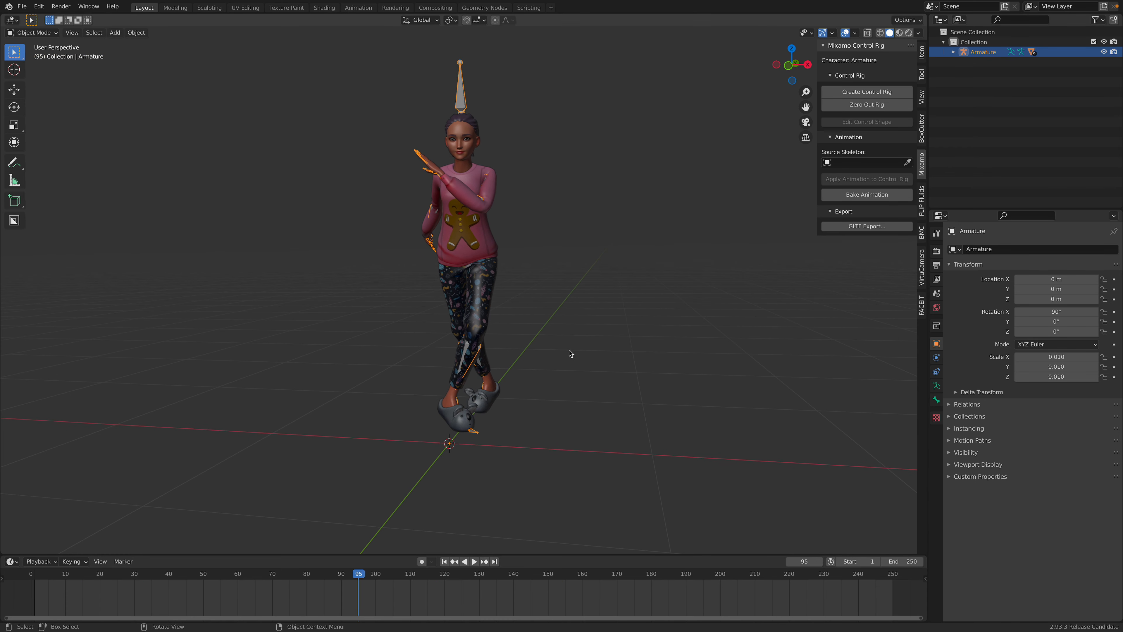
Step: Create a Mixamo control rig from the armature with IK Arms and IK Legs on and Apply Animation off
left_click(873, 91)
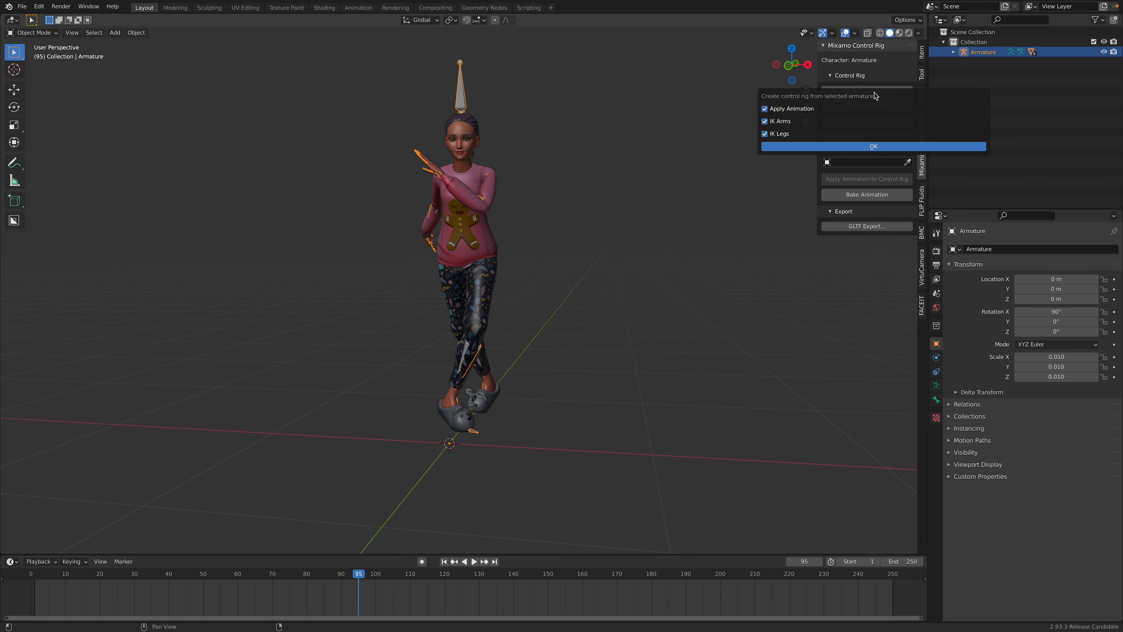
left_click(764, 110)
left_click(838, 147)
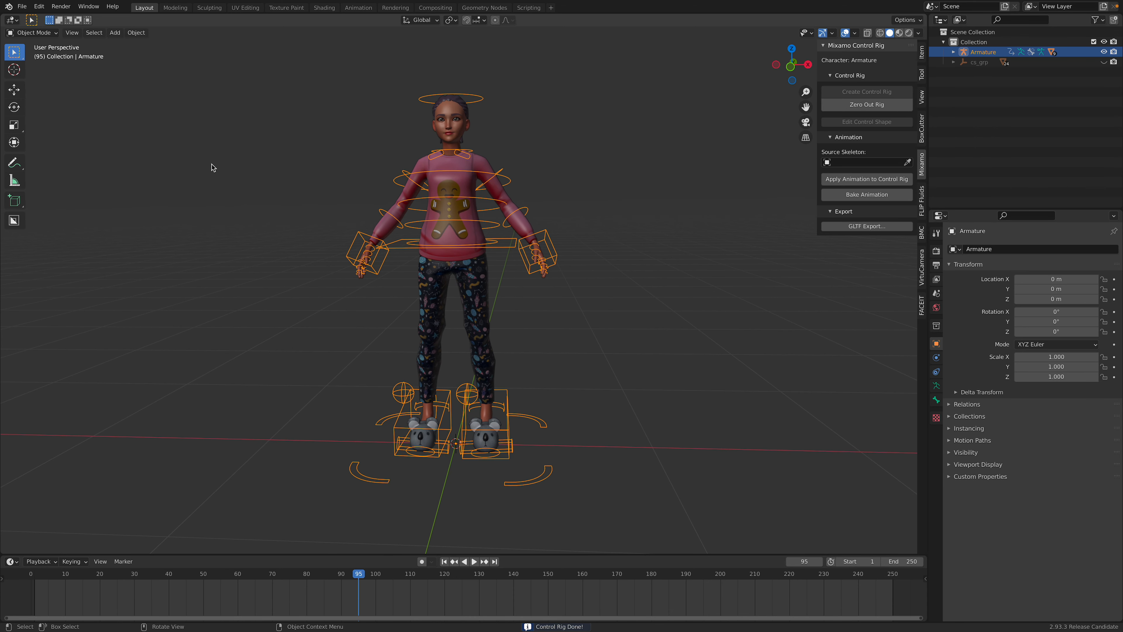
Step: Save the scene as xuxi_rigDemo_001.blend in the BLEND_XuXi folder
left_click(22, 6)
left_click(33, 81)
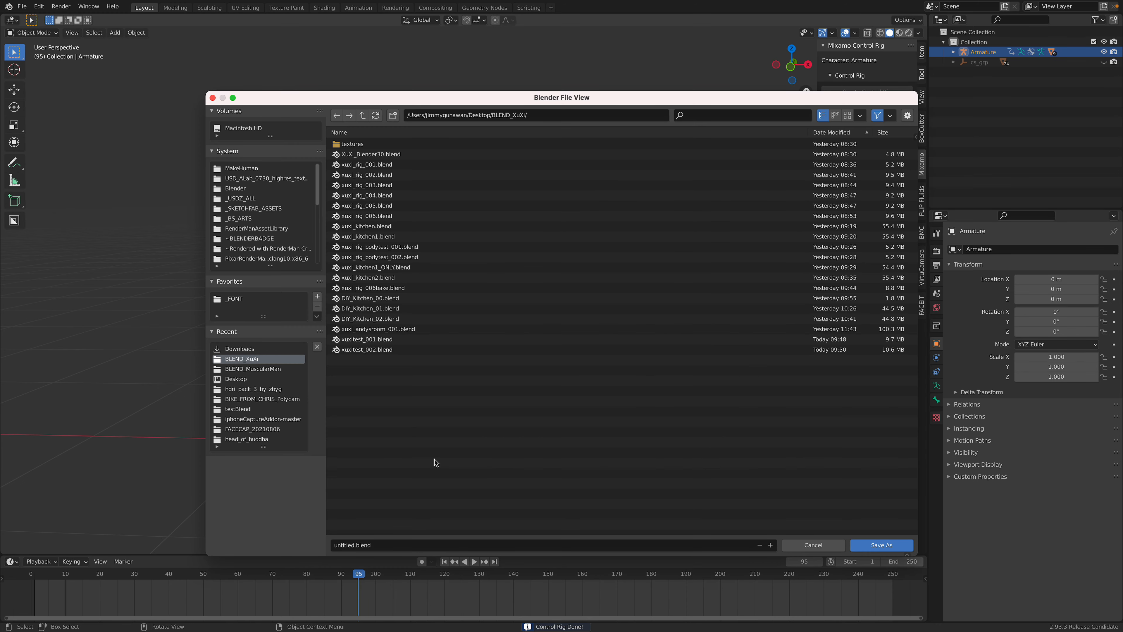
left_click(342, 546)
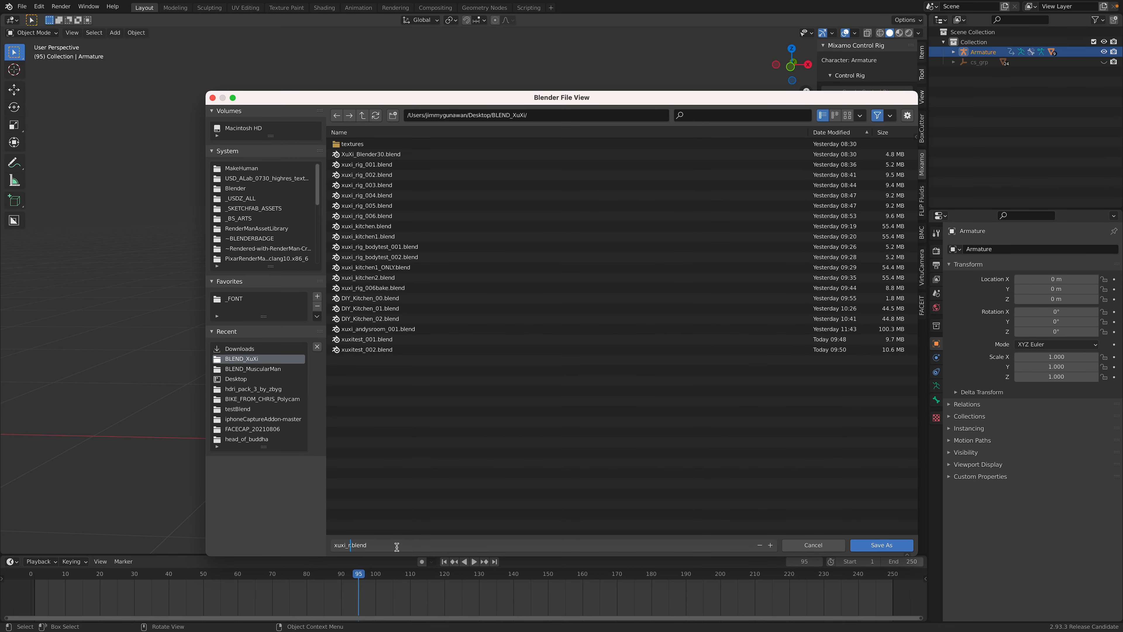
type("1")
left_click(881, 546)
Step: Switch the armature to Pose Mode and try moving the hips control
left_click(482, 294)
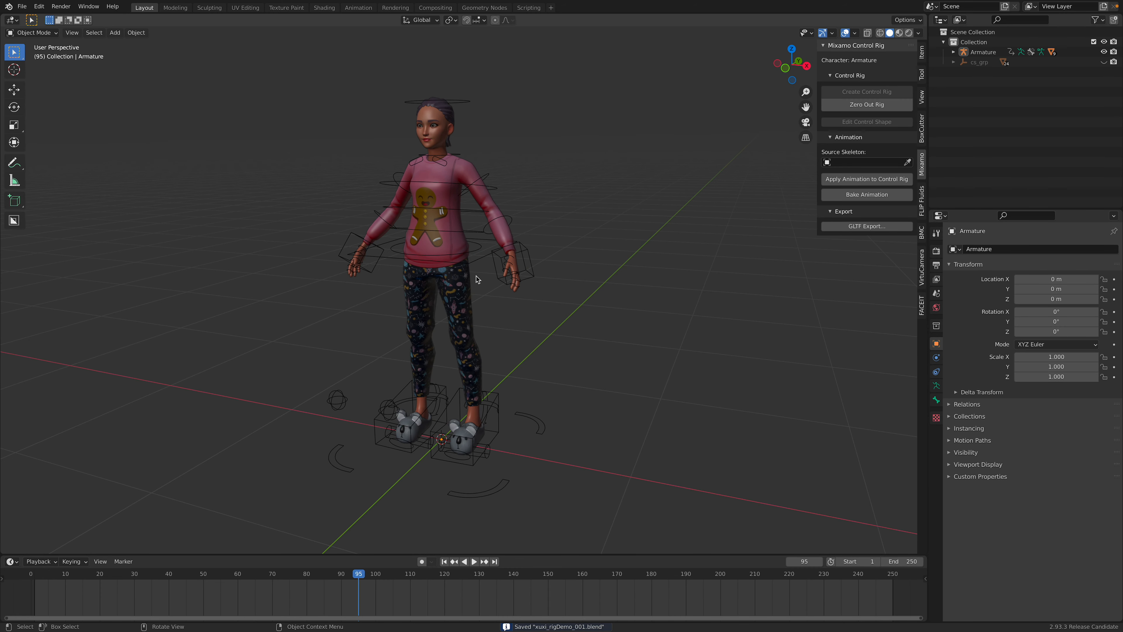
left_click(480, 259)
middle_click_drag(479, 257, 496, 245)
left_click(40, 37)
left_click(46, 70)
left_click(500, 247)
key("g")
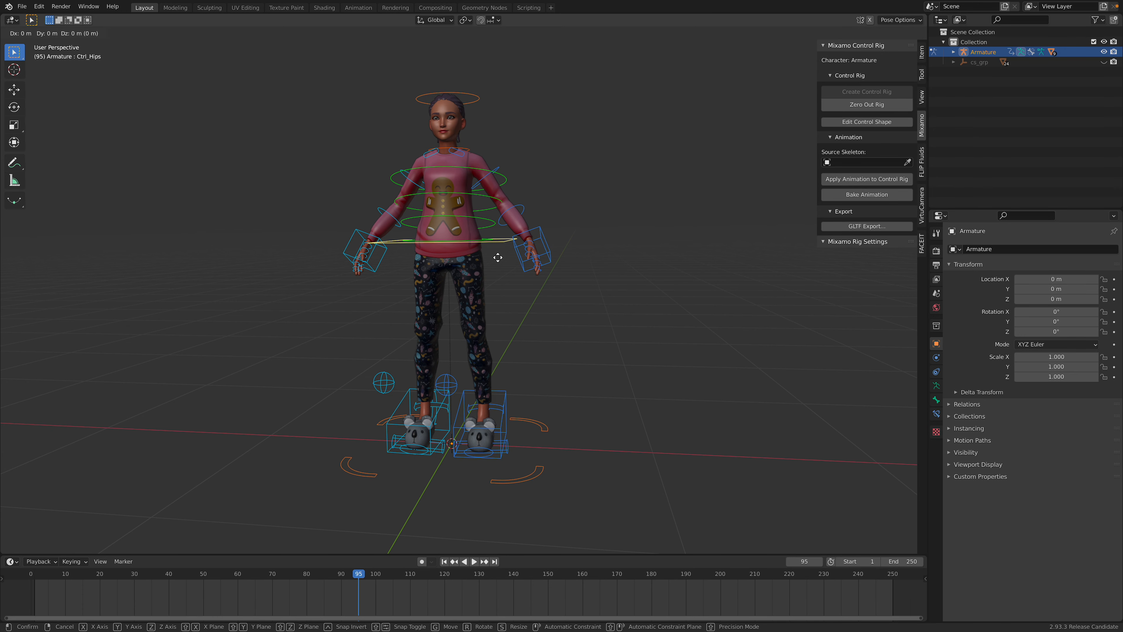
right_click(517, 305)
Step: Test the character's lower-body controls with a trial move and a trial rotation
middle_click_drag(522, 309, 502, 313)
left_click(500, 400)
middle_click_drag(500, 399, 501, 327)
key("g")
right_click(458, 423)
left_click(448, 450)
key("r")
right_click(474, 352)
Step: Try rotating the left upper arm's FK control
scroll(501, 328, "up", 3)
mouse_move(514, 253)
middle_mouse_down()
mouse_move(575, 261)
mouse_move(522, 271)
middle_mouse_up()
left_click(494, 216)
key("r")
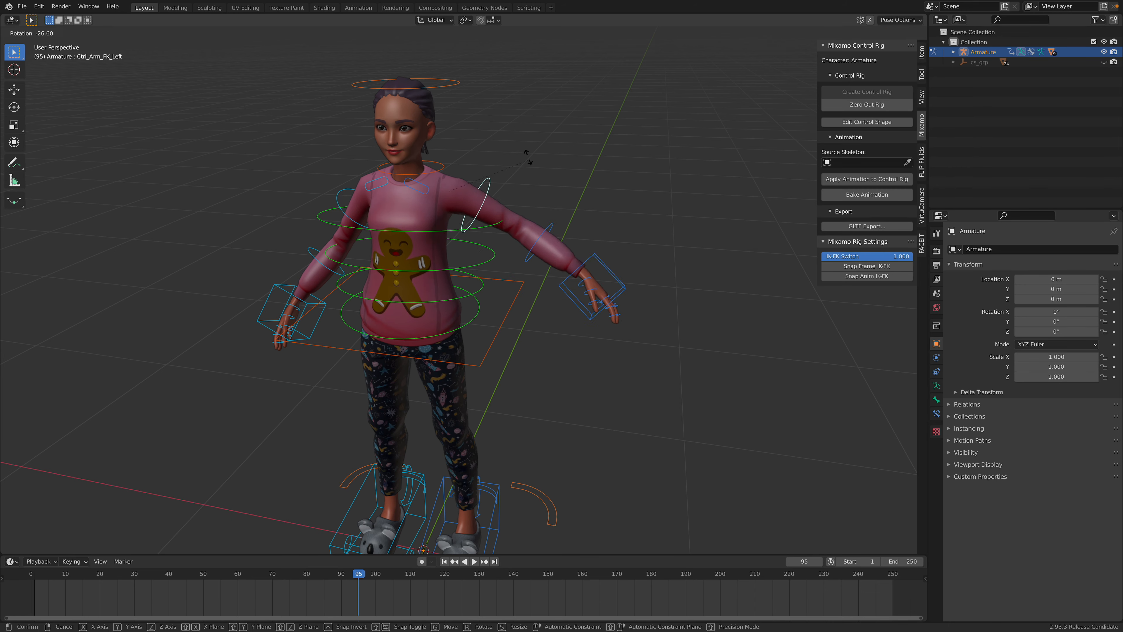
right_click(638, 170)
middle_click_drag(639, 170, 508, 182)
Step: Return to Object Mode, deselect everything, and save the file
left_click(40, 32)
left_click(33, 43)
middle_click_drag(329, 177, 506, 173)
key("alt+a")
key("ctrl+s")
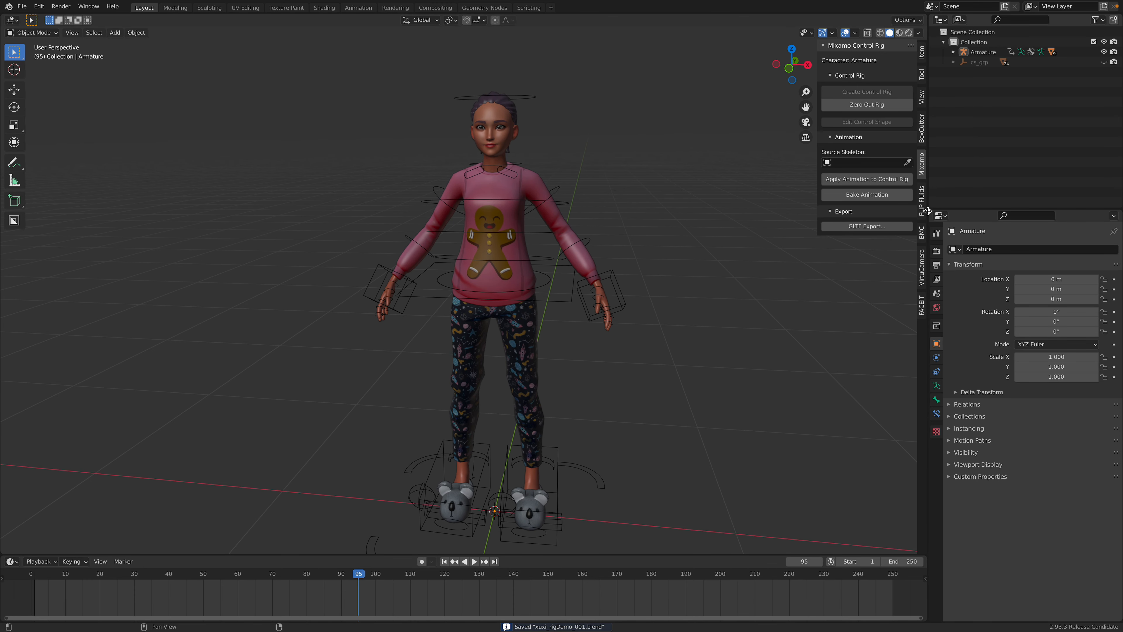
Step: Show the Faceit tools beside the viewport and look up the Faceit add-on's details in the preferences
left_click(921, 304)
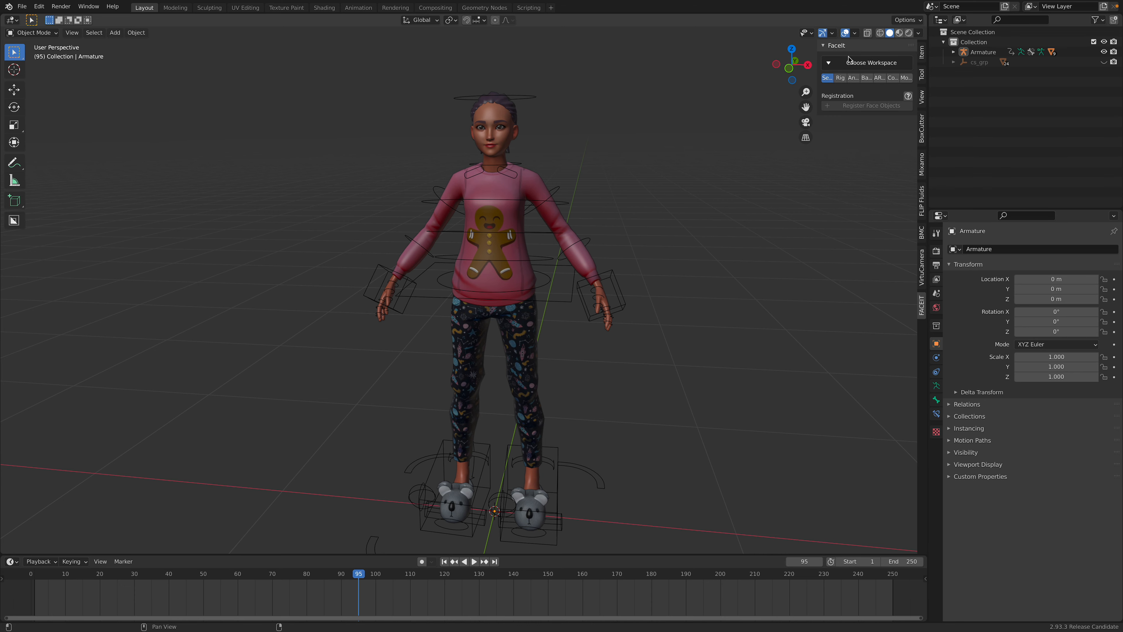
left_click(39, 6)
left_click(85, 148)
left_click(292, 52)
type("faceit")
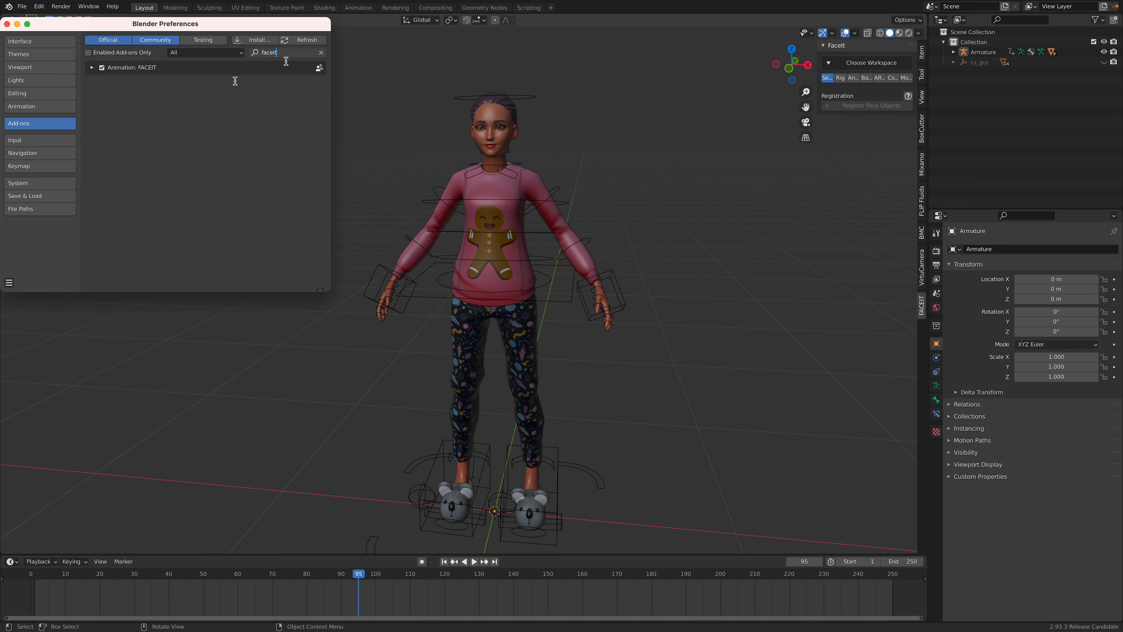
key("Return")
left_click(93, 68)
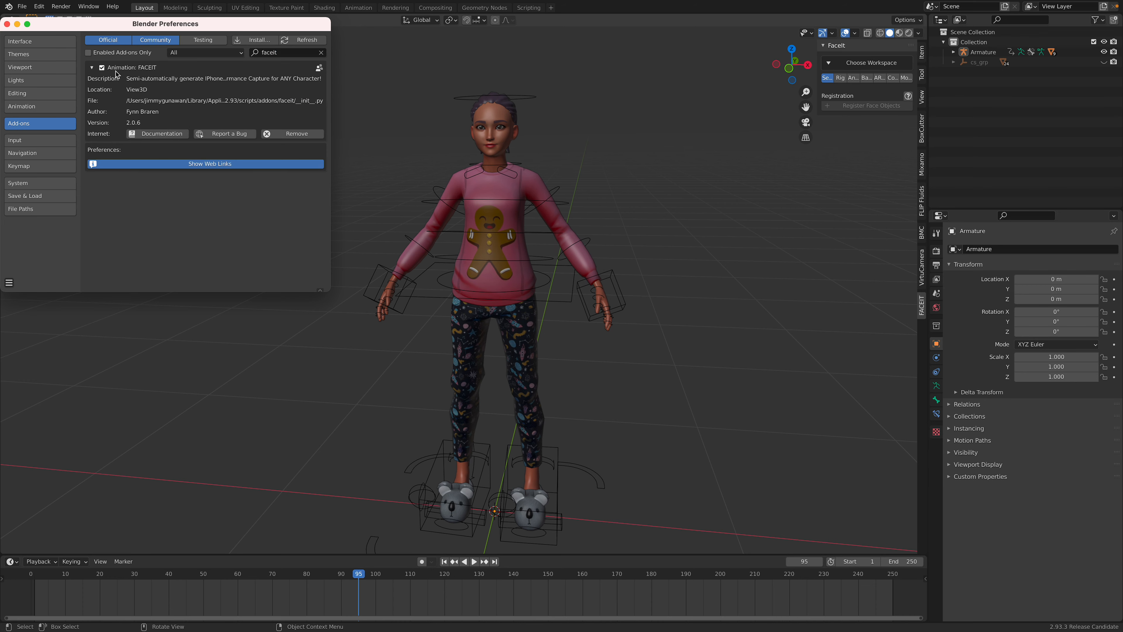
left_click_drag(327, 288, 335, 373)
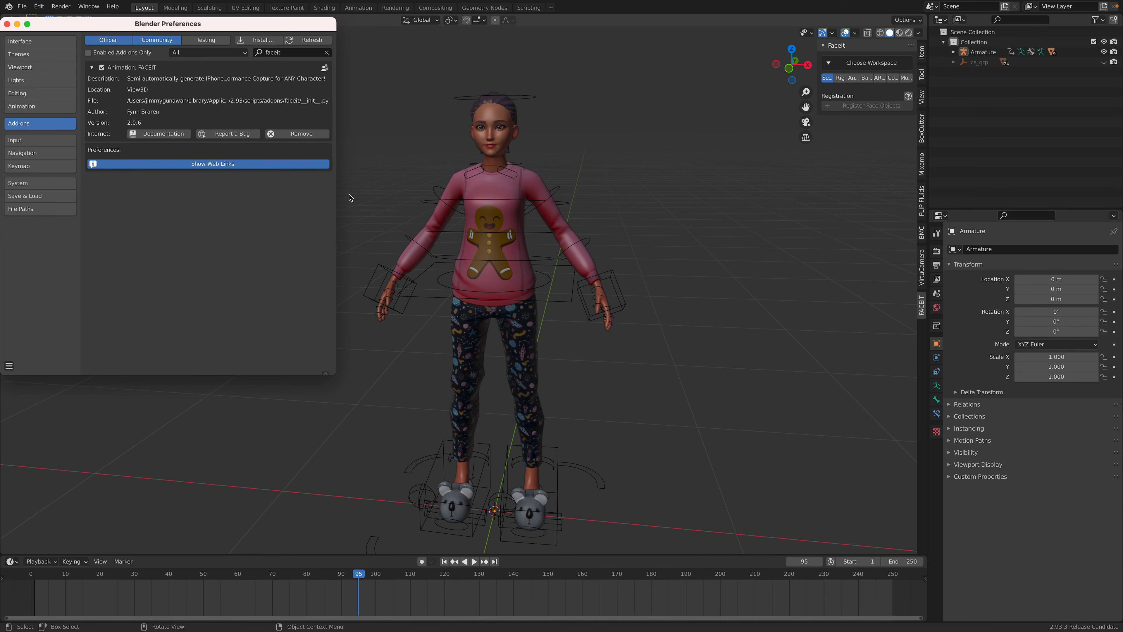
left_click_drag(160, 28, 186, 82)
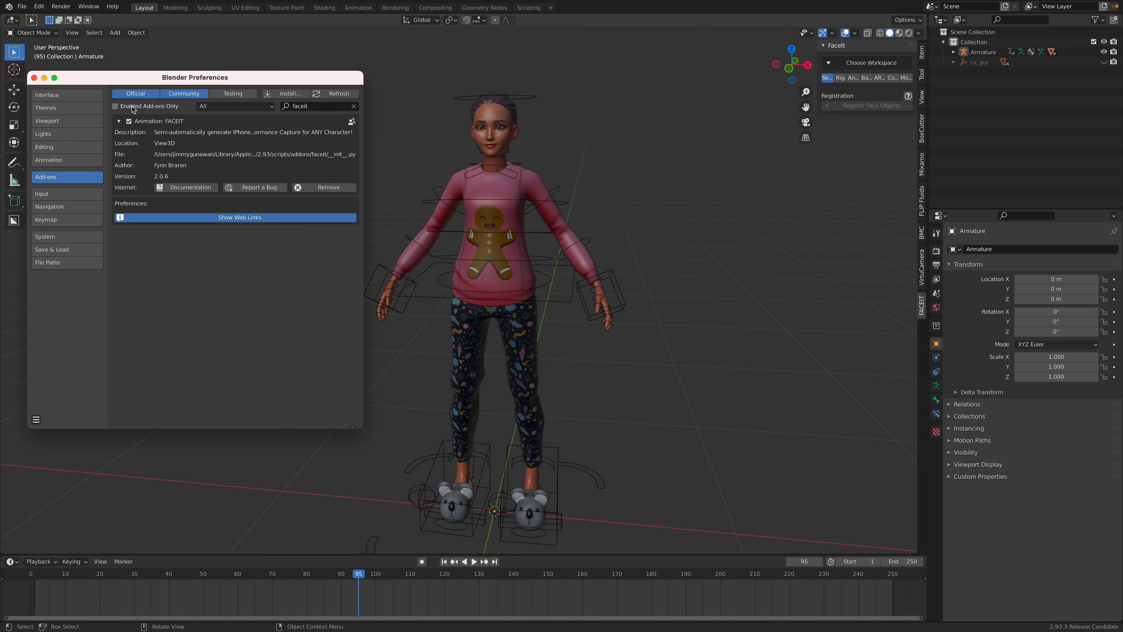
left_click(34, 78)
Step: Register the Wolf3D_Head mesh as a face object in Faceit and assign it to the Main vertex group
middle_click_drag(556, 179, 537, 207)
left_click(792, 66)
scroll(553, 210, "up", 1)
left_click(533, 223)
scroll(513, 215, "up", 1)
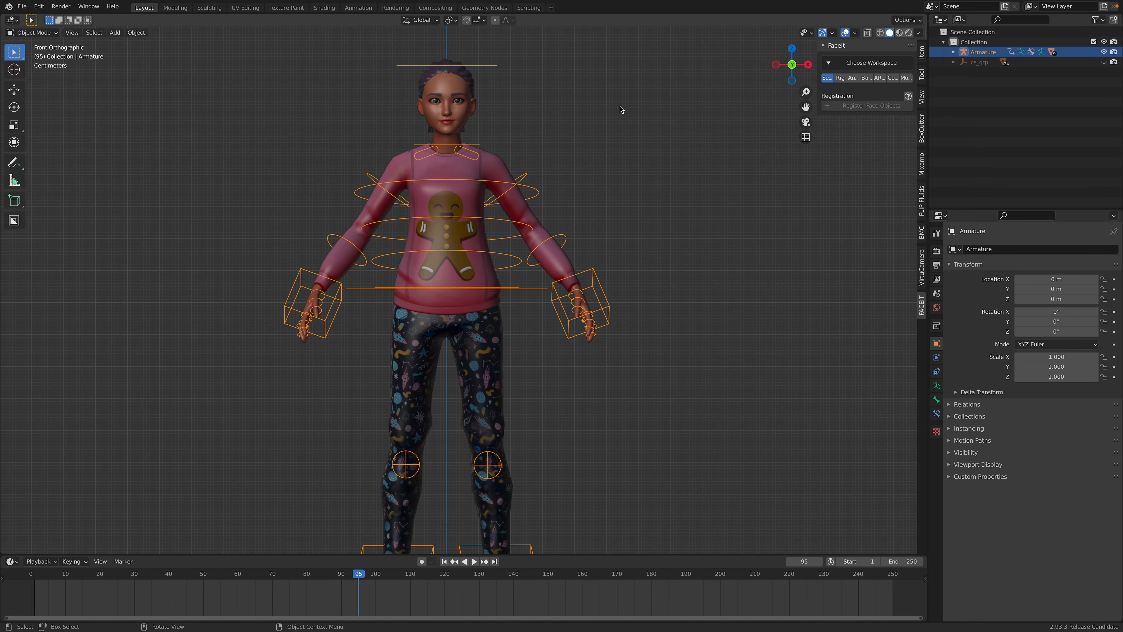
left_click(484, 93)
middle_click_drag(509, 147, 509, 254, "shift")
scroll(509, 254, "up", 6)
middle_click_drag(458, 94, 488, 148, "shift")
left_click(449, 172)
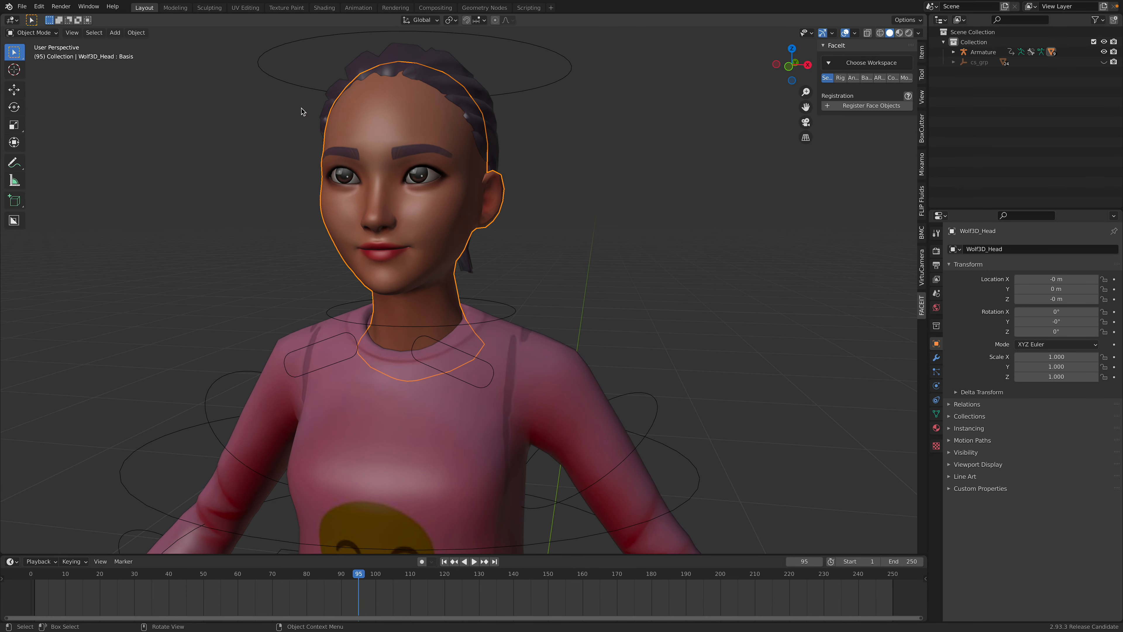
scroll(451, 273, "down", 2)
middle_click_drag(507, 255, 513, 253)
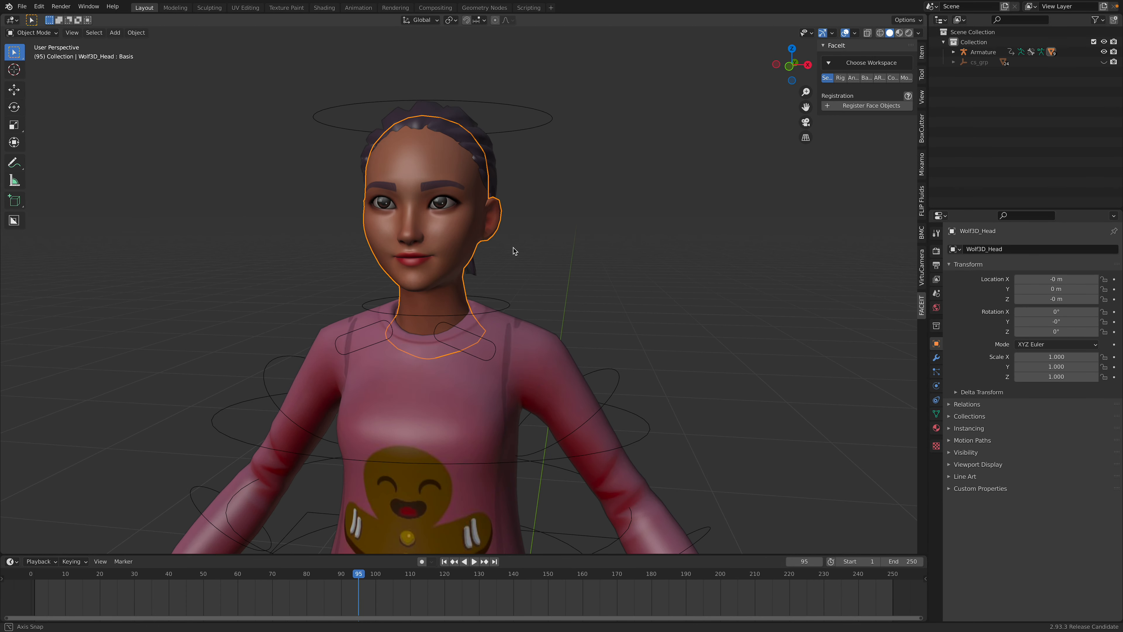
left_click(849, 110)
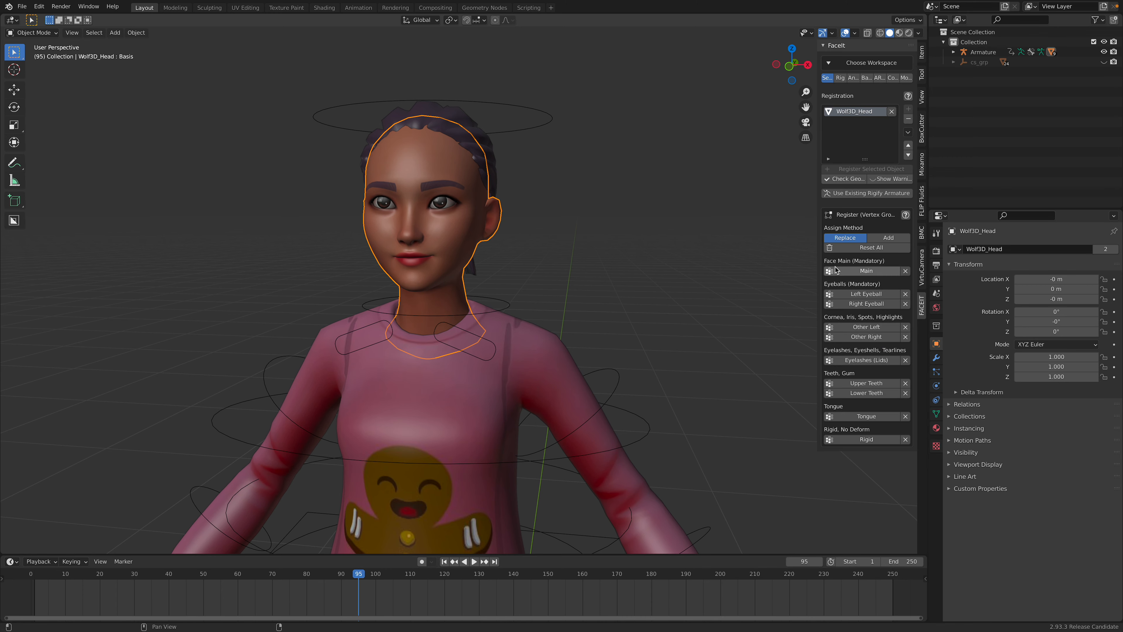
left_click(854, 273)
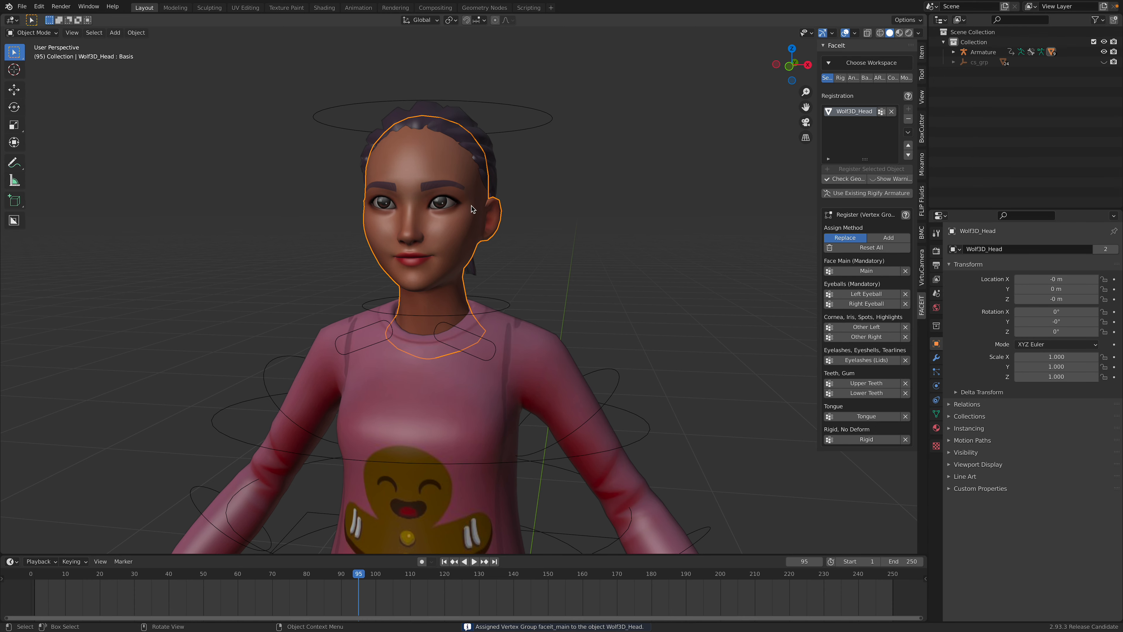
Step: Hide the head mesh to expose the eyes and teeth
middle_click_drag(505, 229, 451, 203)
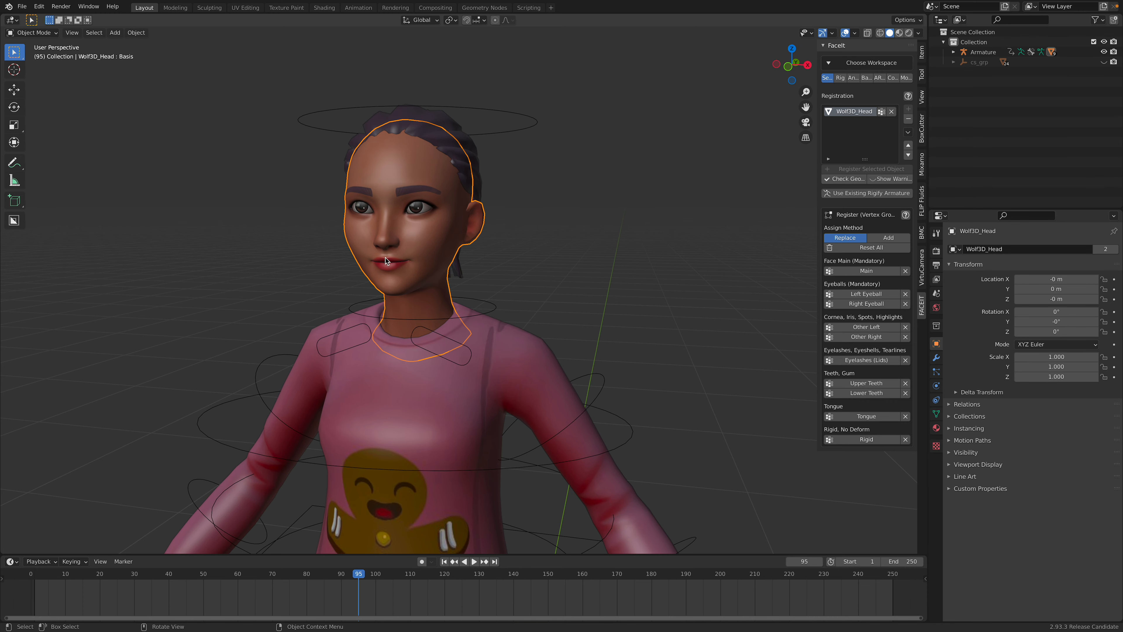
mouse_move(553, 200)
middle_mouse_down()
mouse_move(584, 196)
mouse_move(572, 199)
middle_mouse_up()
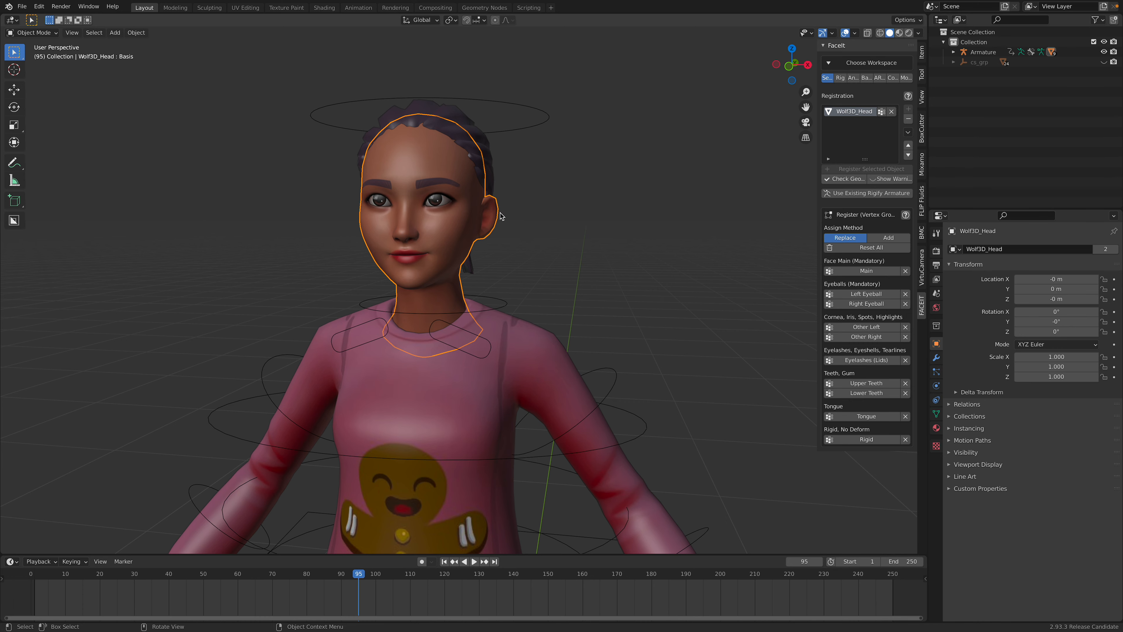
key("h")
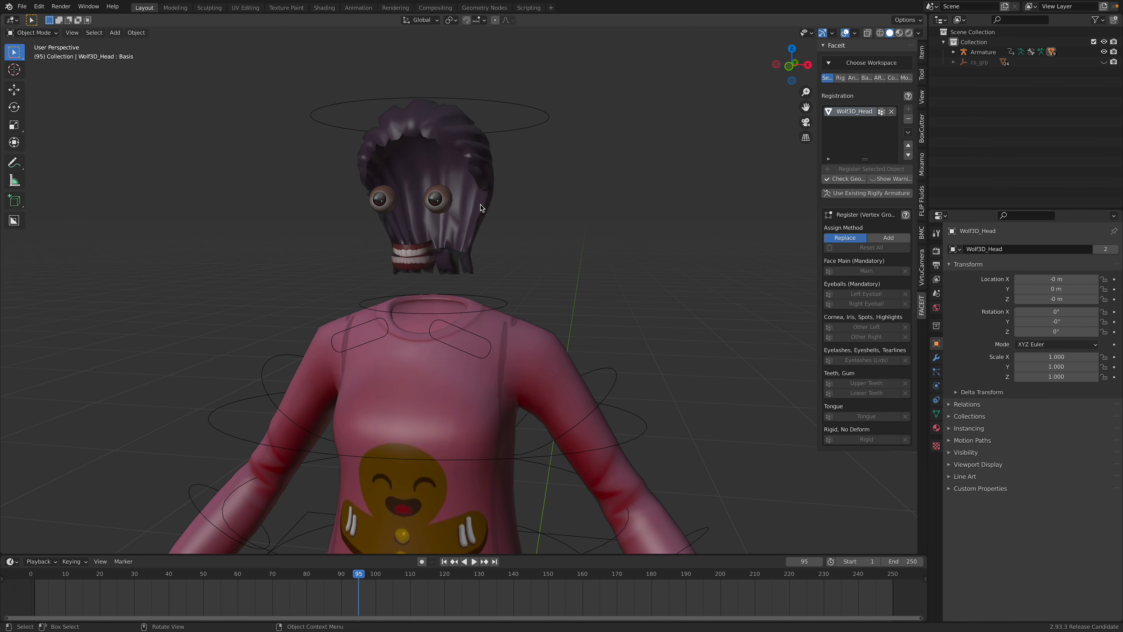
Step: Register the EyeLeft mesh as a face object and assign it to the Left Eyeball vertex group
scroll(481, 208, "up", 2)
left_click(437, 192)
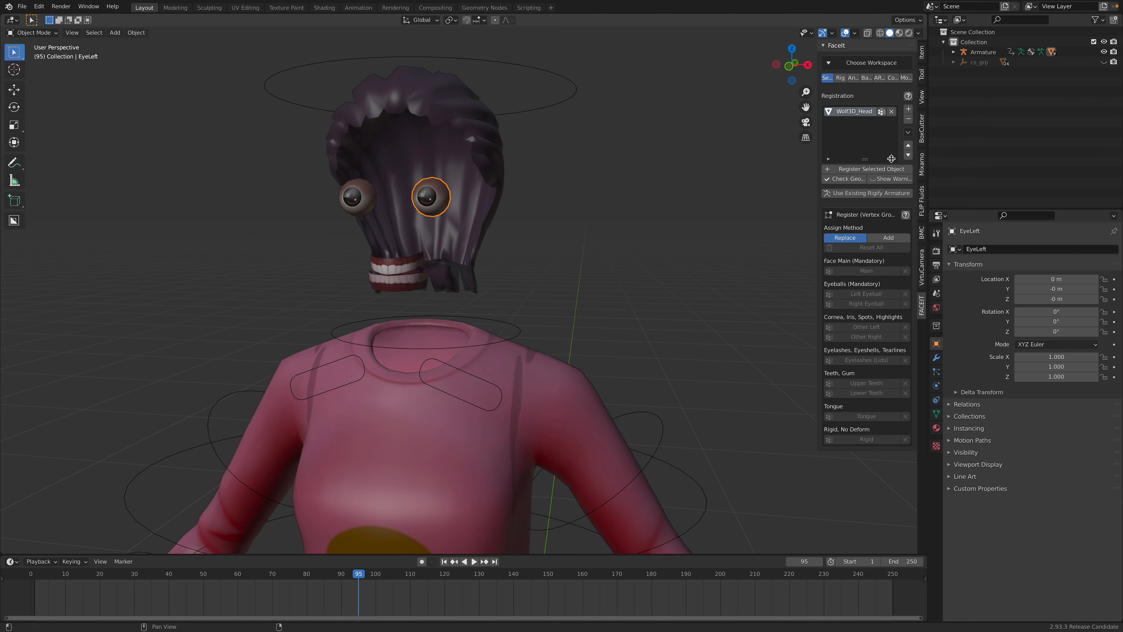
left_click(865, 168)
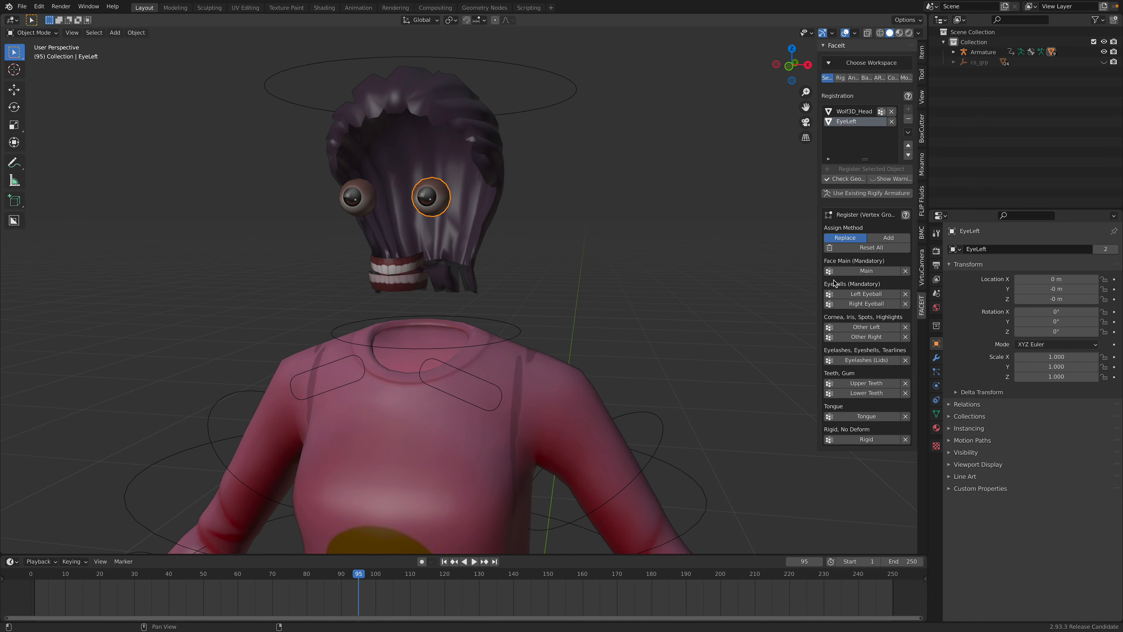
left_click(875, 294)
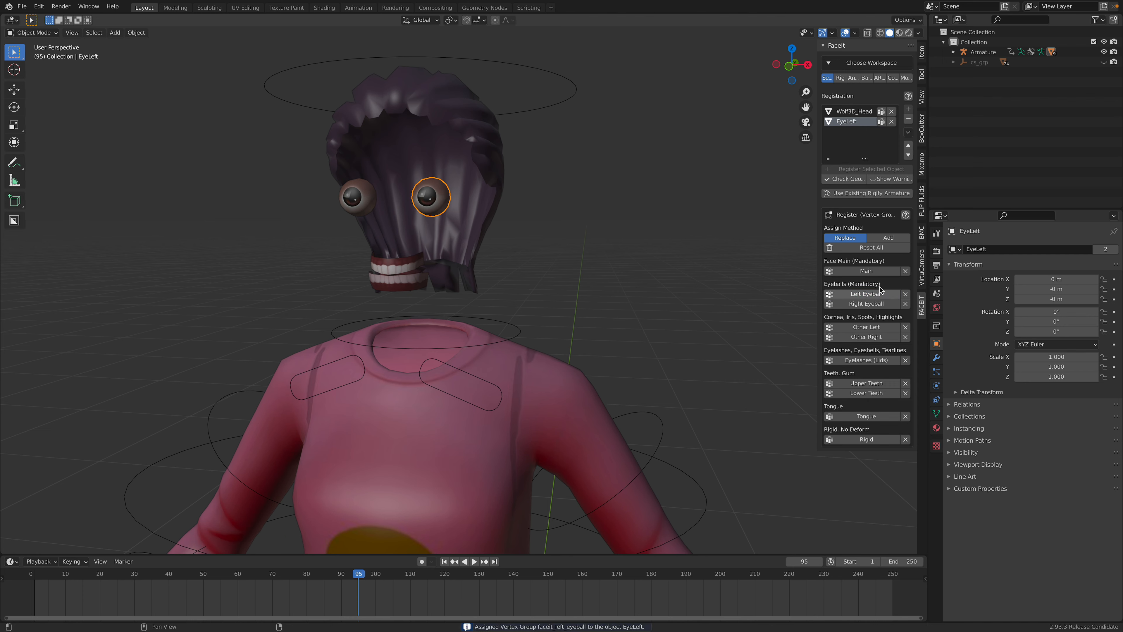
Step: Register the EyeRight mesh as a face object in Faceit and assign it to the Right Eyeball vertex group
left_click(371, 202)
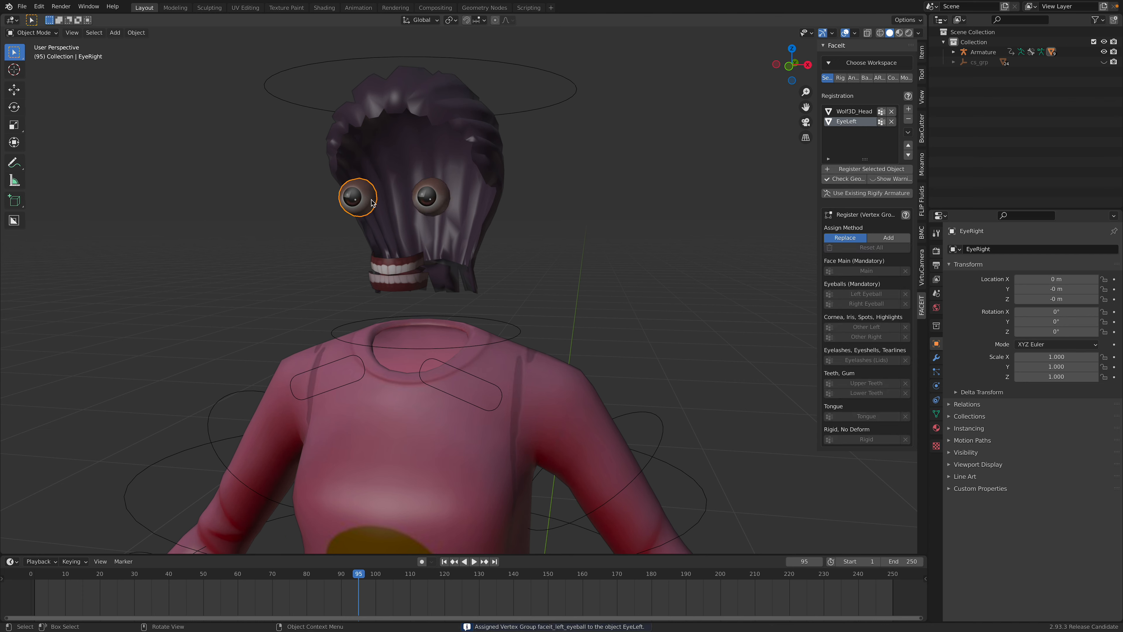
left_click(842, 170)
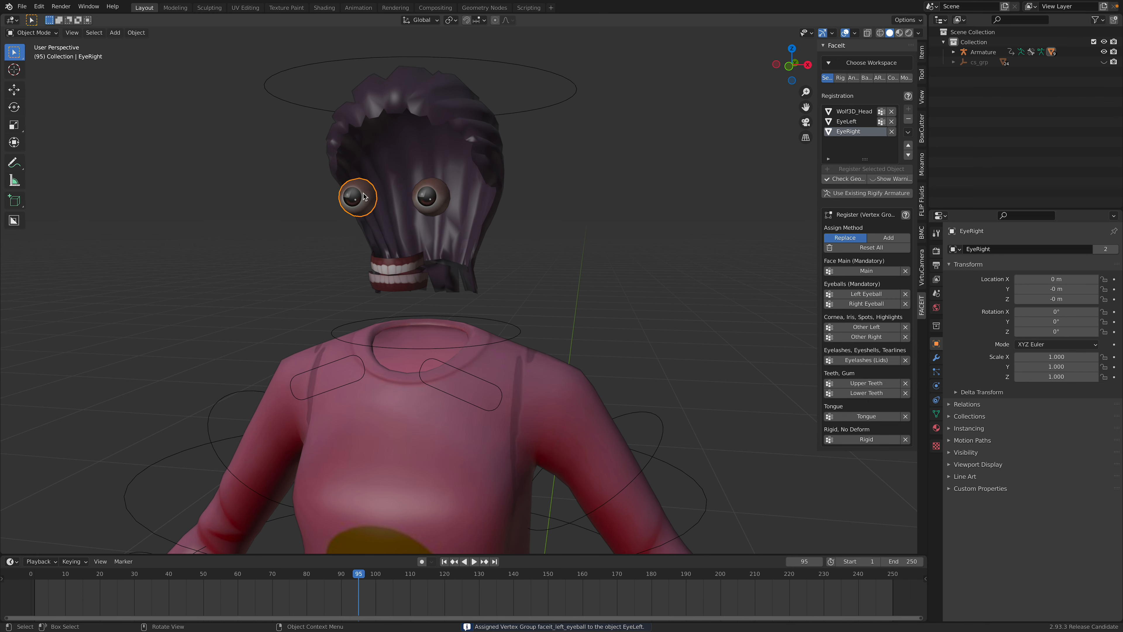
left_click(862, 303)
Step: Register the Wolf3D_Teeth mesh as a face object in Faceit
left_click(412, 266)
scroll(420, 257, "up", 5)
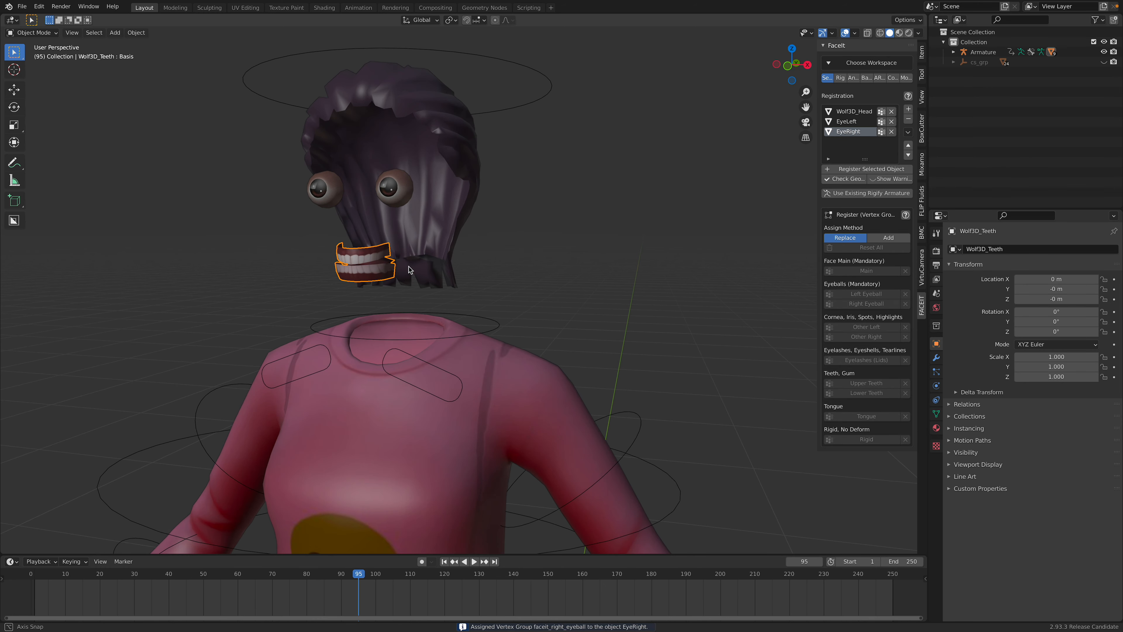
left_click(853, 170)
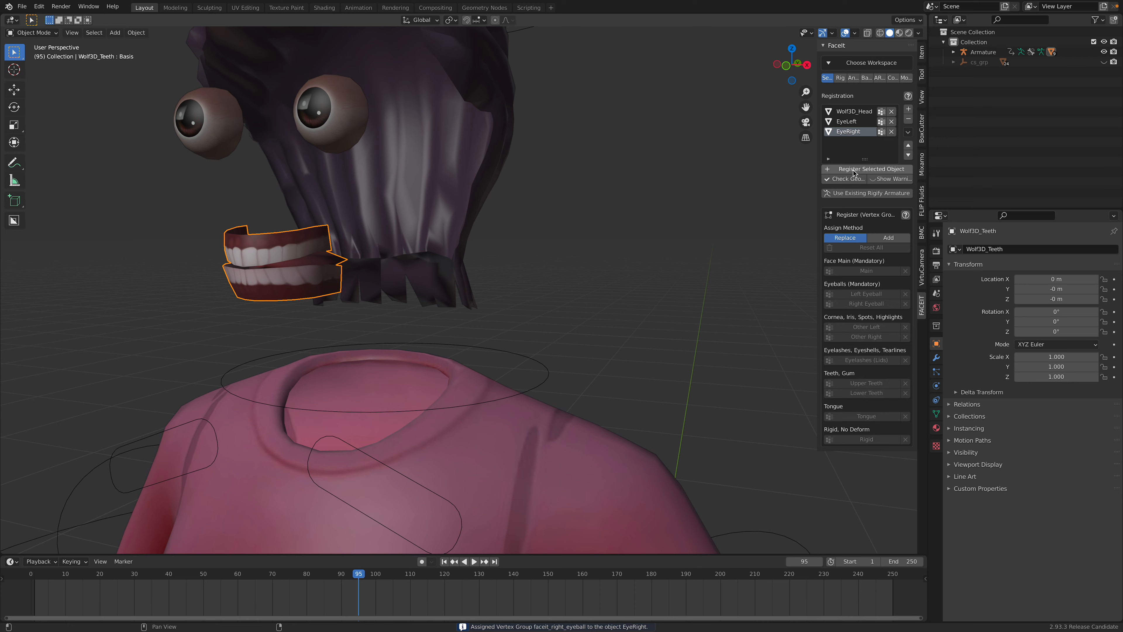
middle_click_drag(700, 206, 347, 248)
Step: Edit the teeth mesh and assign all linked vertices of the upper row to the Upper Teeth vertex group
key("Tab")
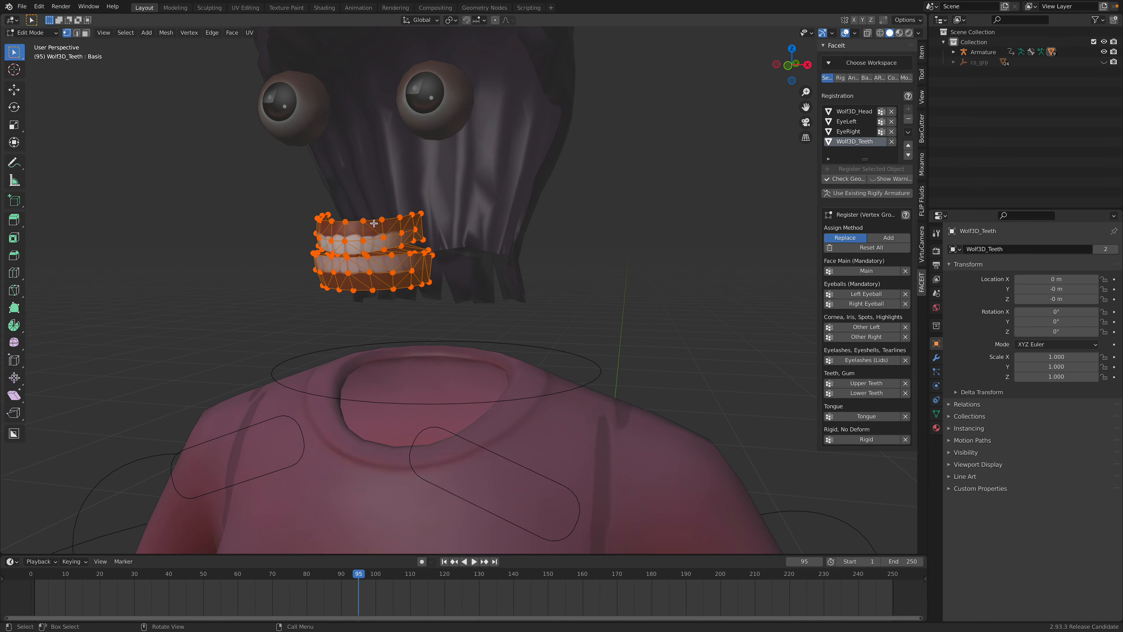
left_click(382, 219)
middle_click_drag(382, 219, 411, 220)
scroll(333, 223, "up", 2)
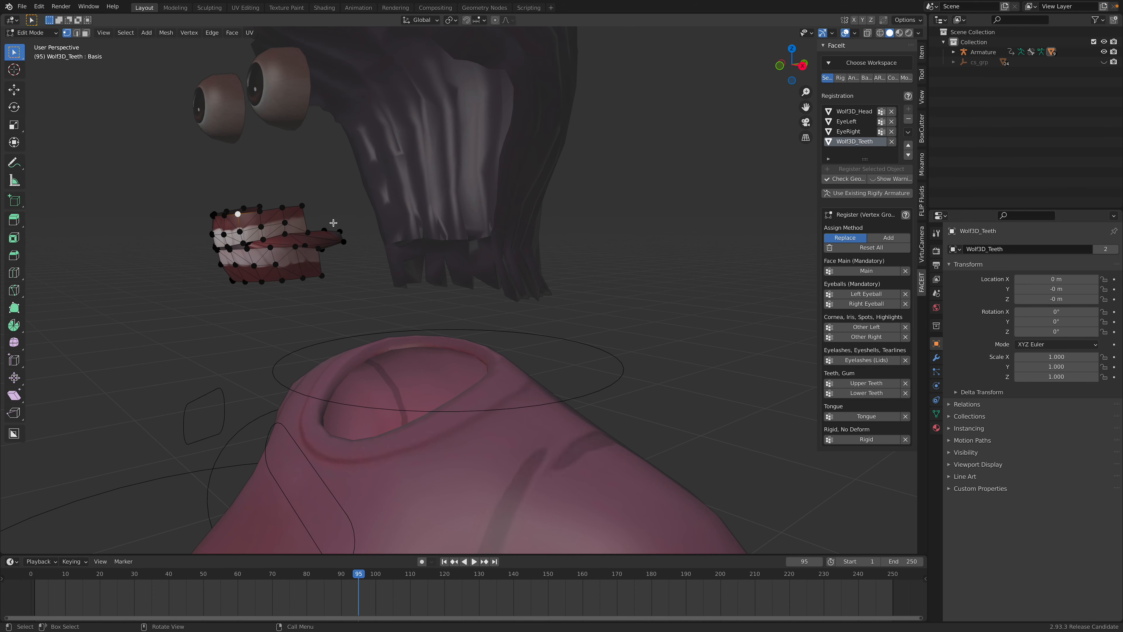
key("ctrl+l")
middle_click_drag(287, 213, 359, 230)
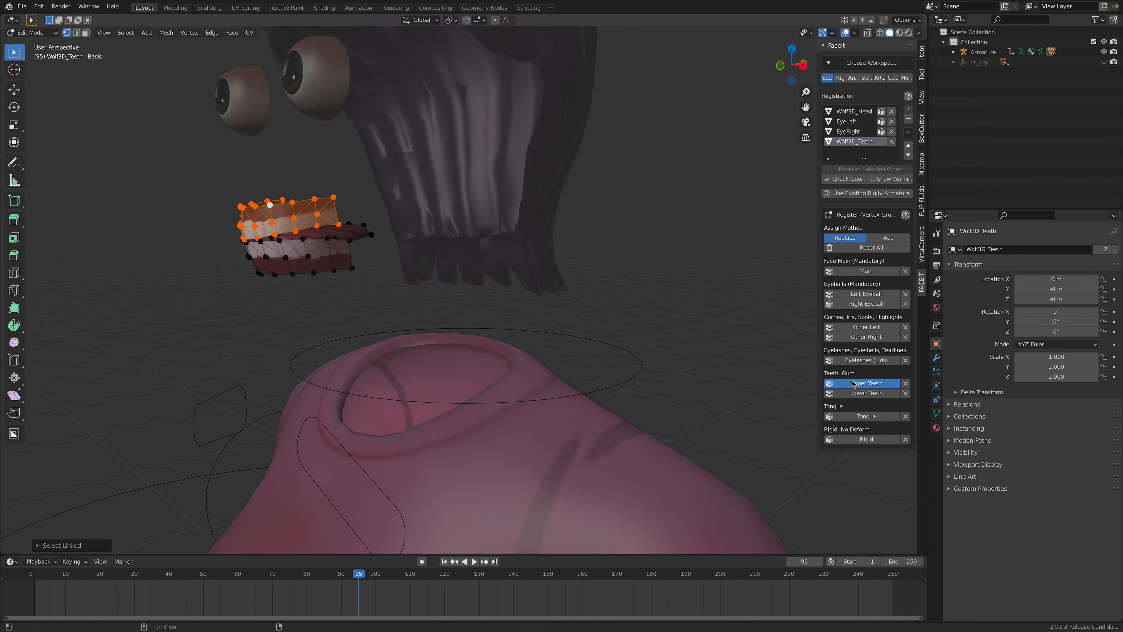
left_click(867, 383)
Step: Select the linked vertices of the lower row and assign them to the Lower Teeth vertex group
left_click(353, 271)
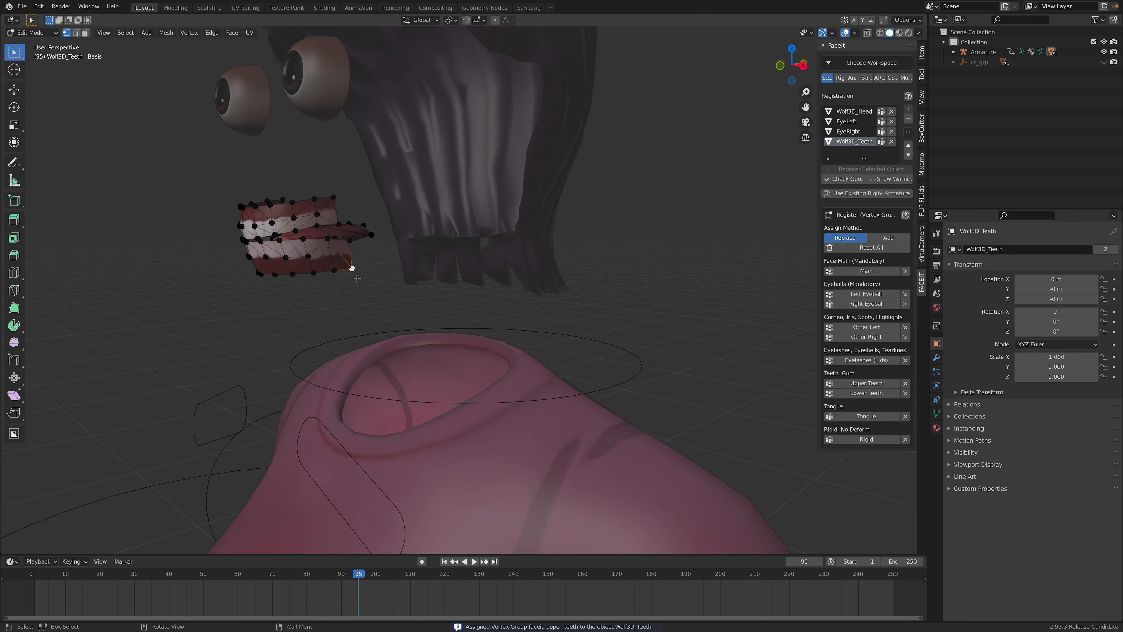
key("ctrl+l")
left_click(857, 397)
Step: Assign the linked tongue vertices of the teeth mesh to the Tongue vertex group and return to Object Mode
middle_click_drag(350, 279, 348, 303)
left_click(380, 261)
middle_click_drag(376, 258, 373, 286)
key("l")
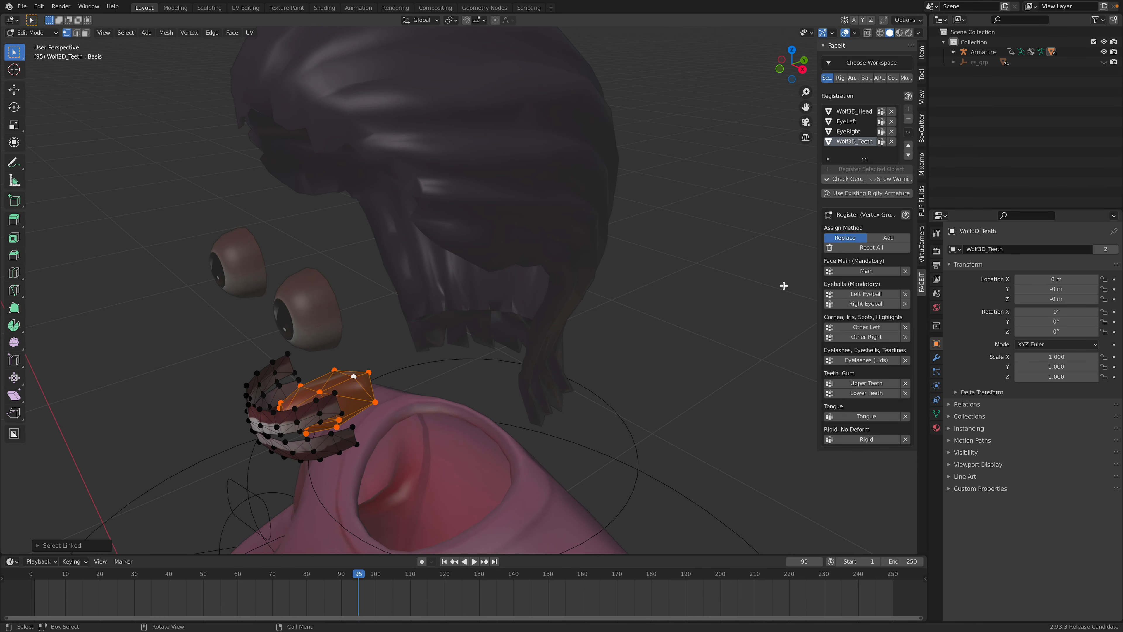
left_click(856, 416)
scroll(514, 326, "down", 3)
middle_click_drag(514, 326, 509, 245)
left_click(33, 32)
left_click(27, 41)
middle_click_drag(316, 188, 574, 234)
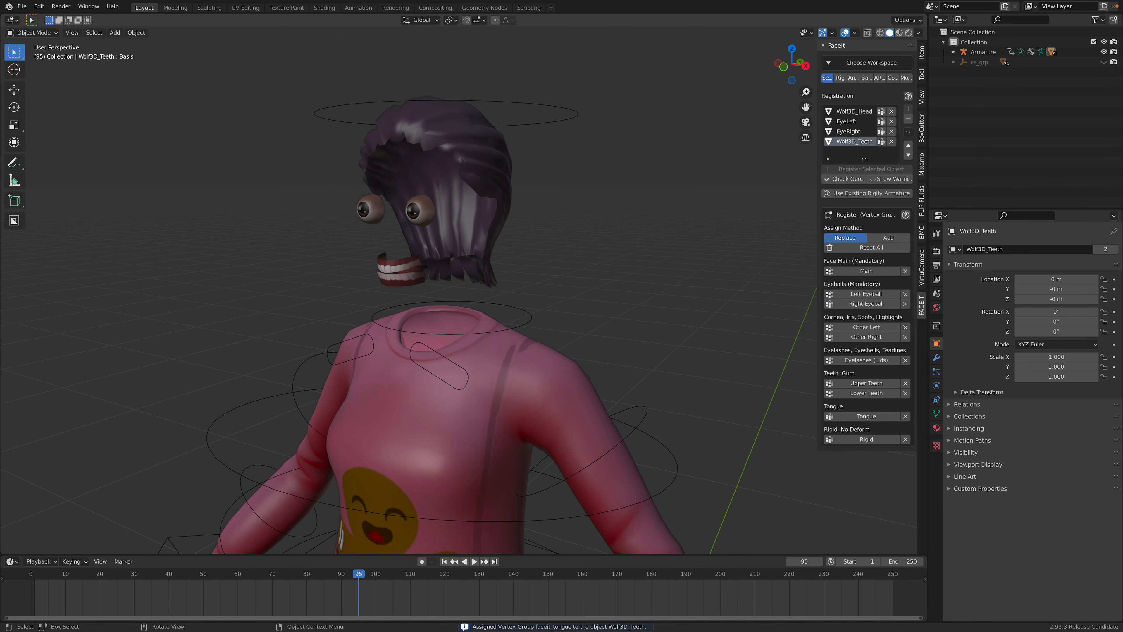
Step: Show the hidden objects so the head mesh is back in place, and save the file
key("F3")
type("hidden")
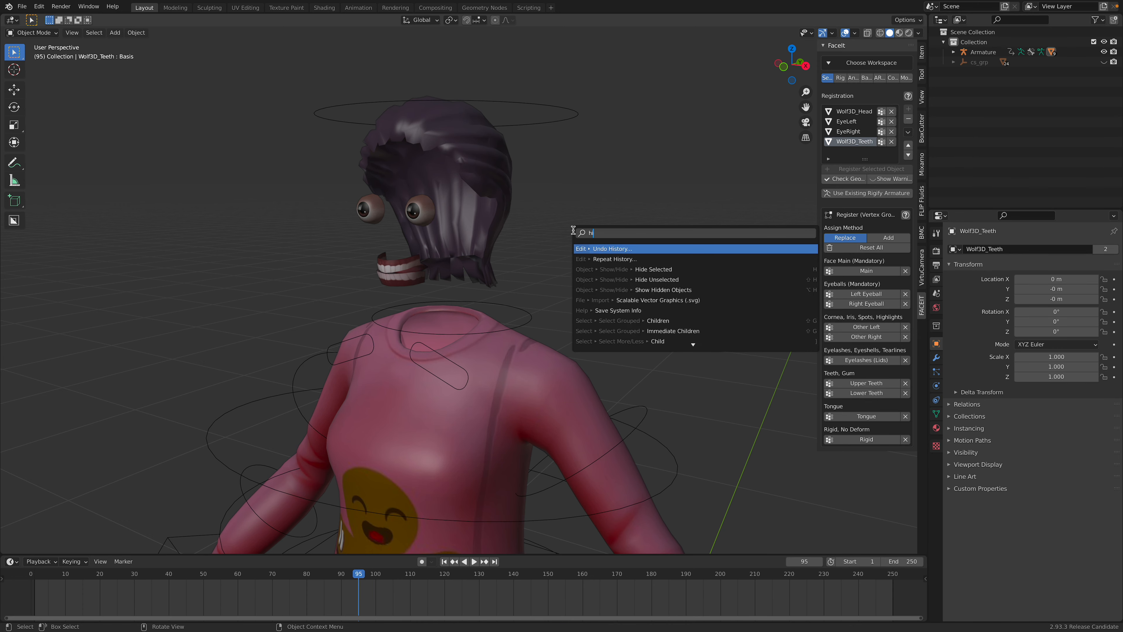
left_click(616, 253)
left_click(599, 186)
middle_click_drag(582, 223, 614, 235)
scroll(597, 228, "down", 2)
key("super+s")
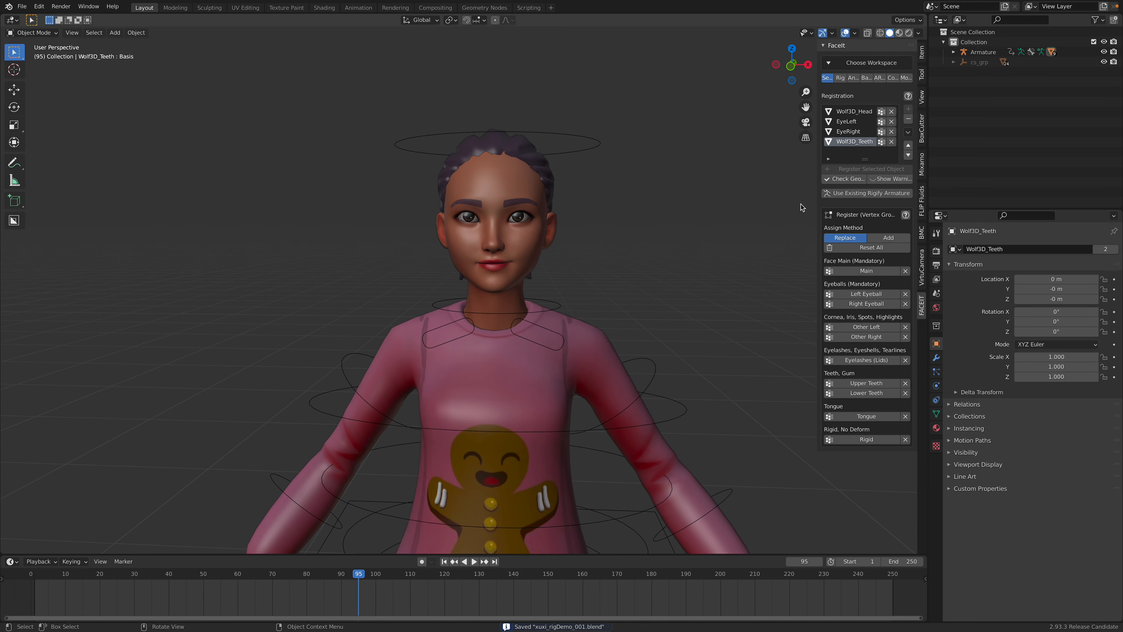
Step: Generate the Faceit facial landmarks and fit their position, height and width to the face
left_click(842, 79)
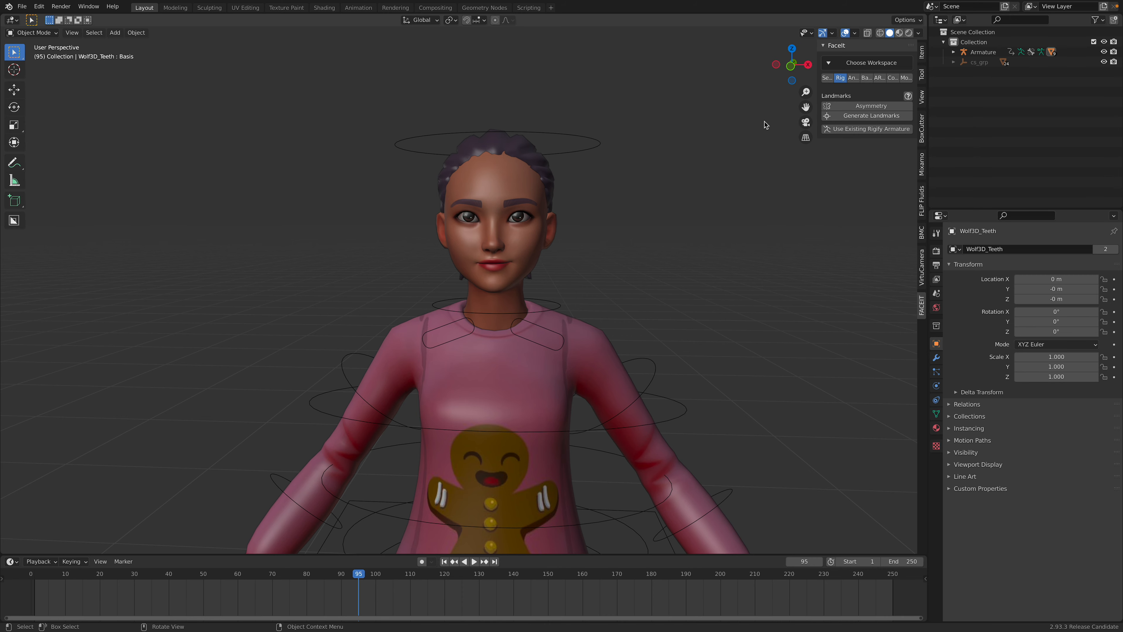
left_click(863, 116)
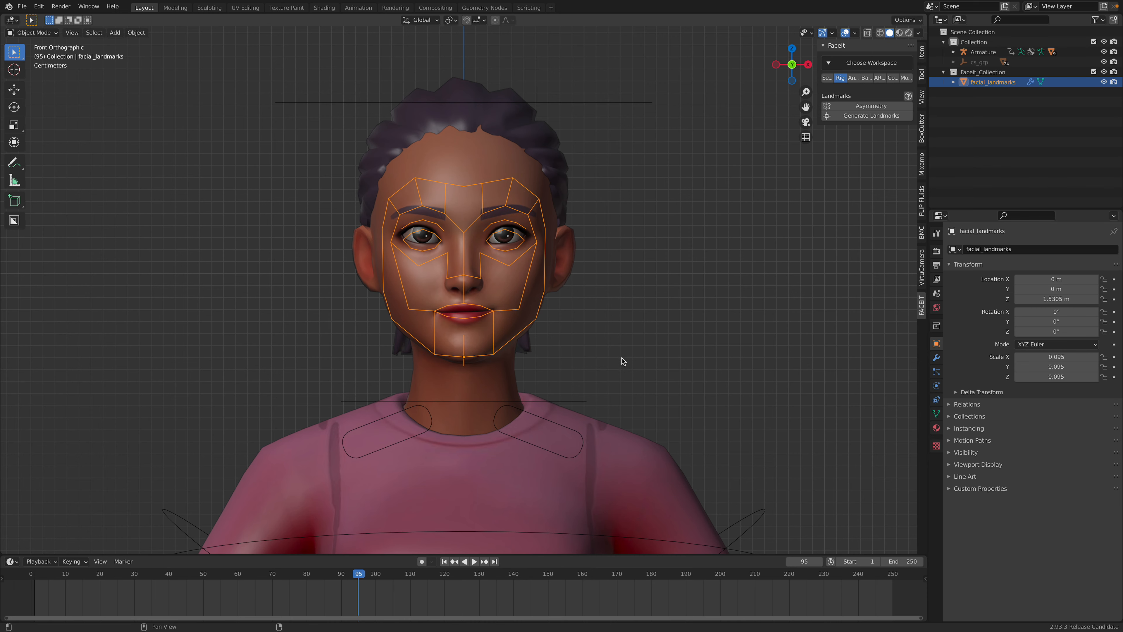
left_click(622, 357)
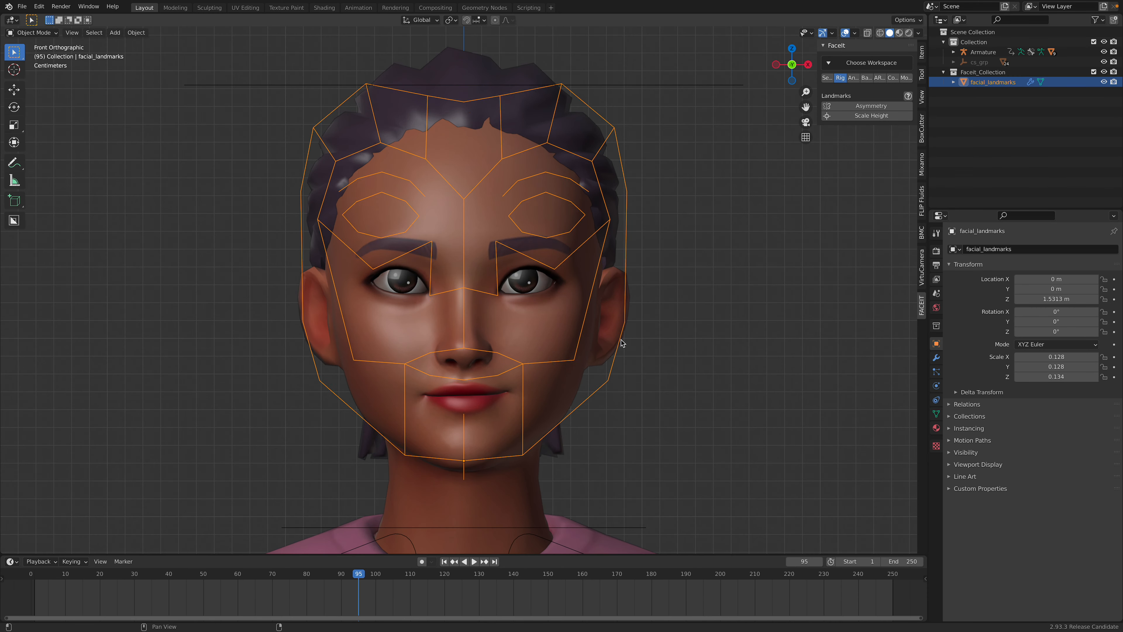
left_click(615, 446)
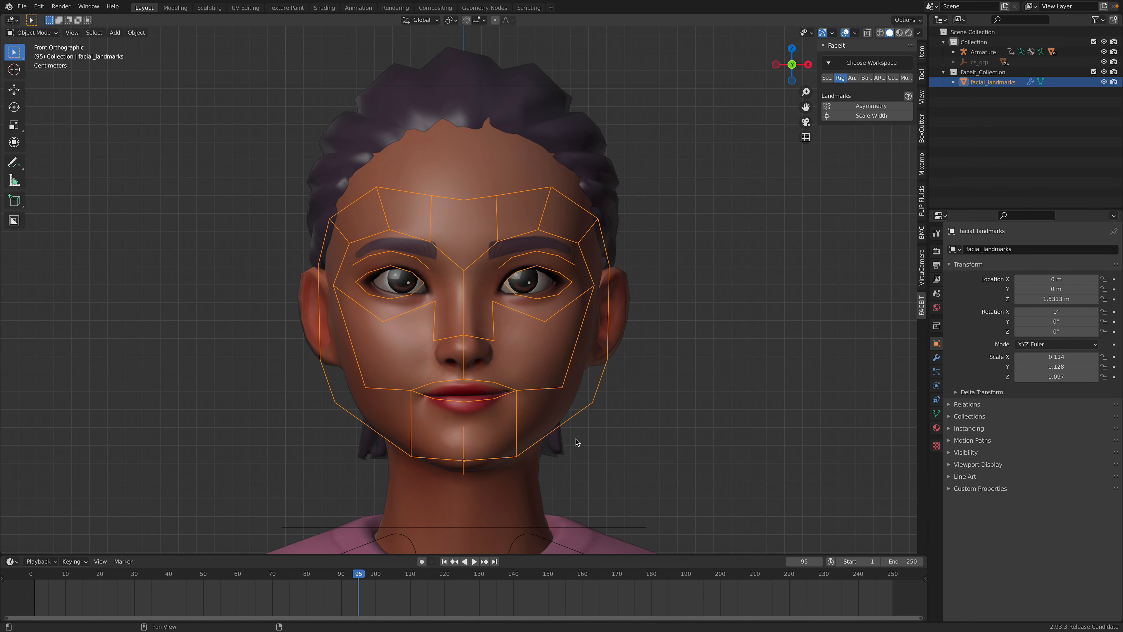
left_click(556, 434)
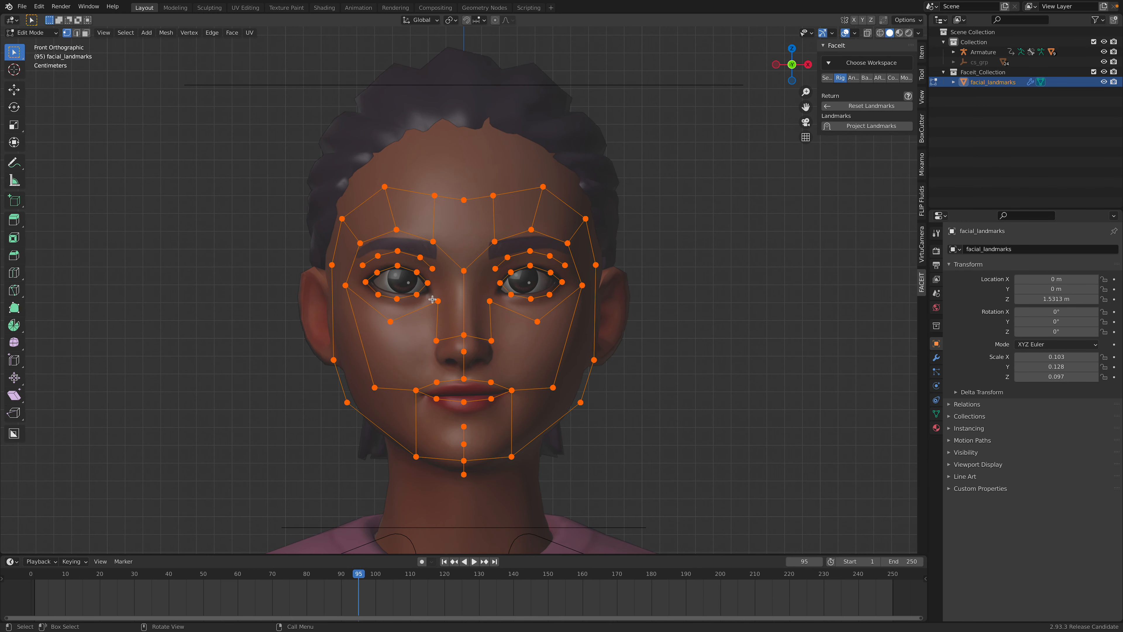
Step: Move the mirrored inner eye corner landmarks down to the tear ducts and nudge the inner upper eyelid landmarks onto the lid edge
scroll(501, 294, "up", 1)
scroll(488, 294, "up", 2)
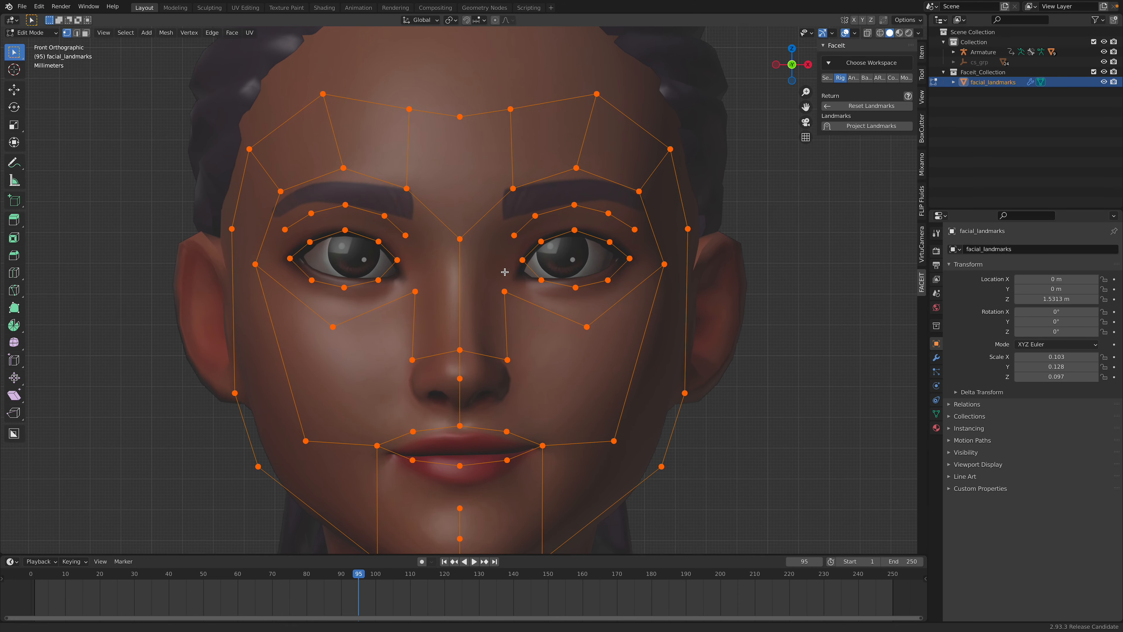
left_click(522, 257)
key("g")
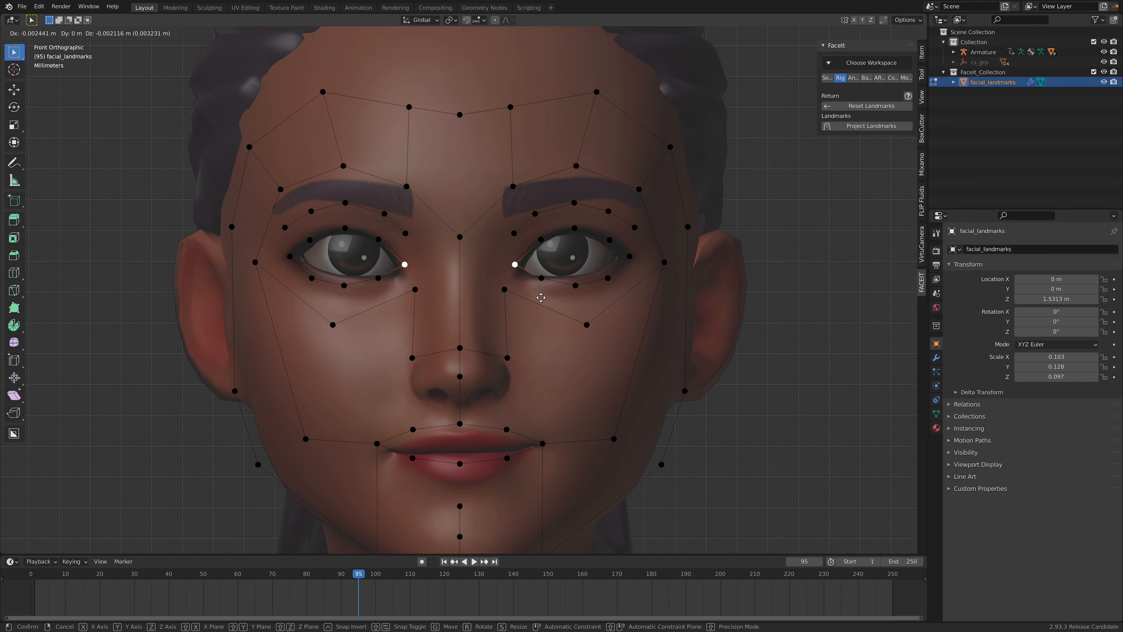
left_click(542, 305)
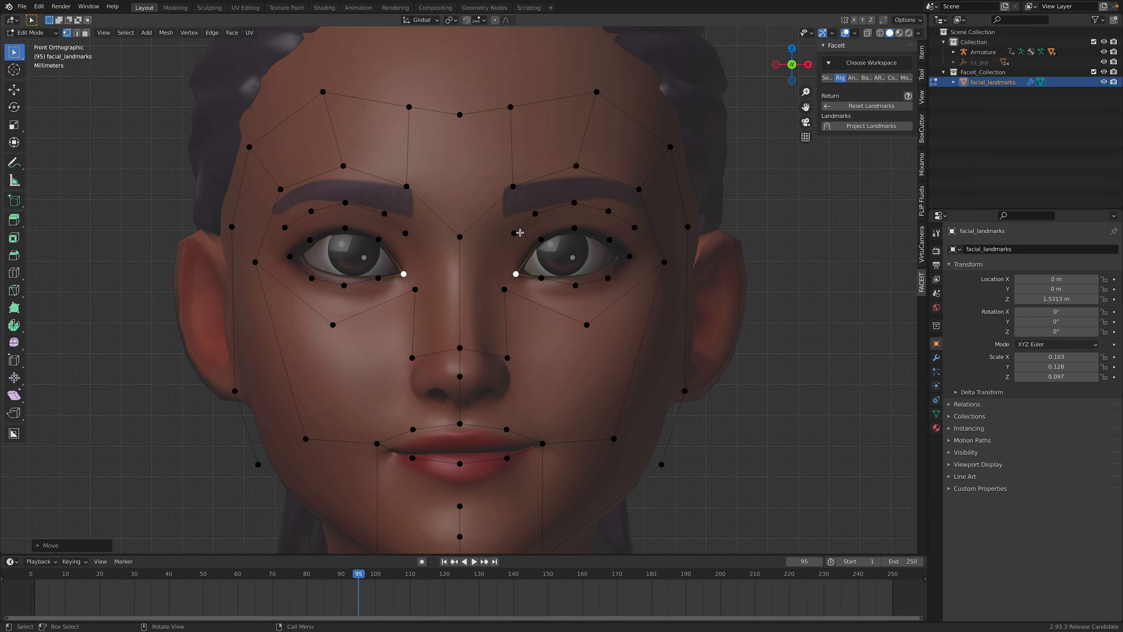
left_click(542, 241)
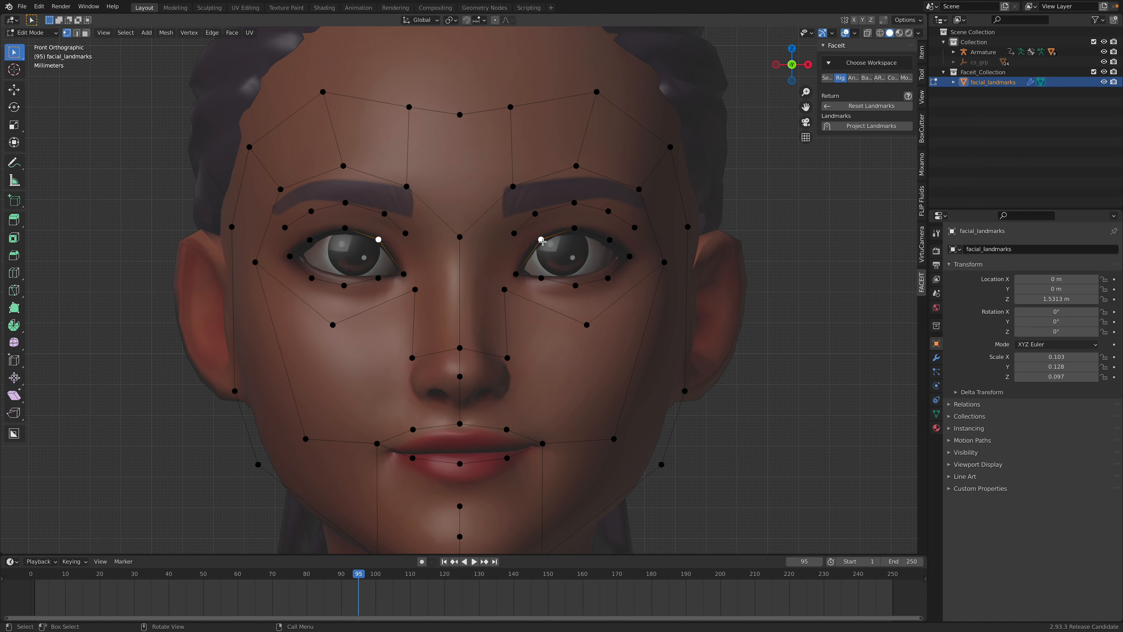
key("g")
left_click(538, 238)
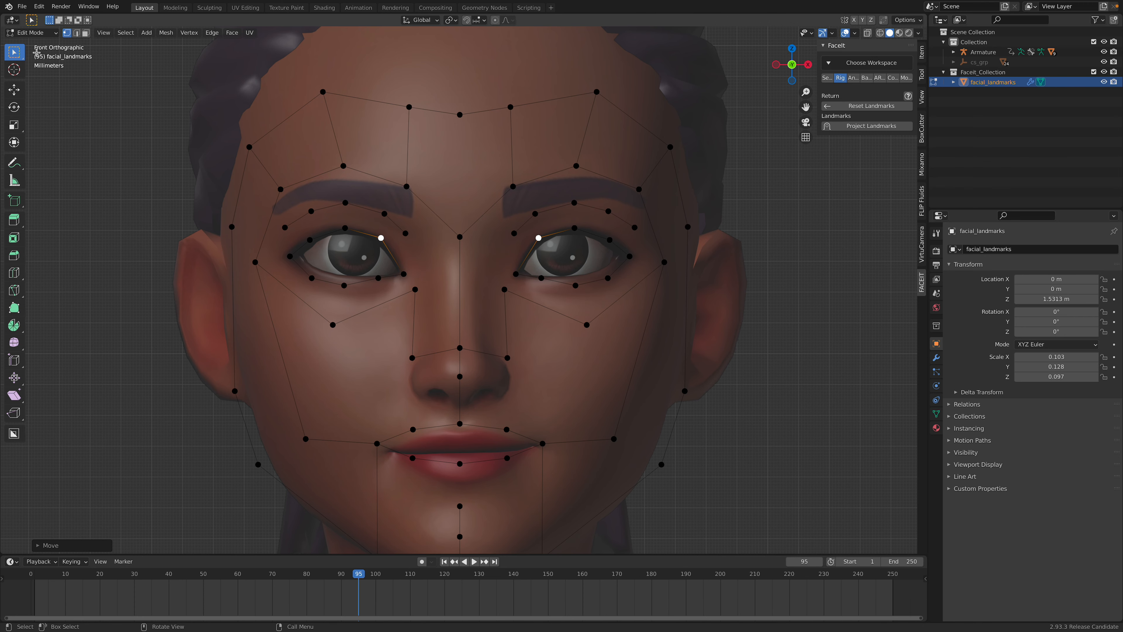
Step: Switch to the Tweak selection tool and reposition the eyebrow landmarks onto the brows
left_click_drag(18, 59, 35, 65)
left_click(71, 62)
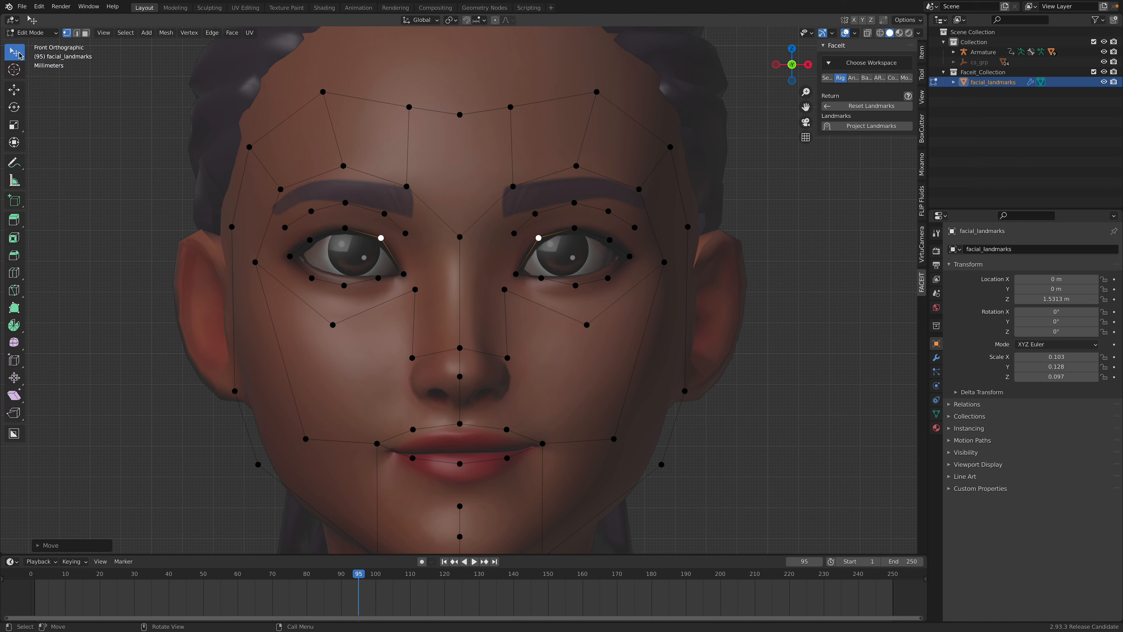
left_click_drag(512, 187, 512, 199)
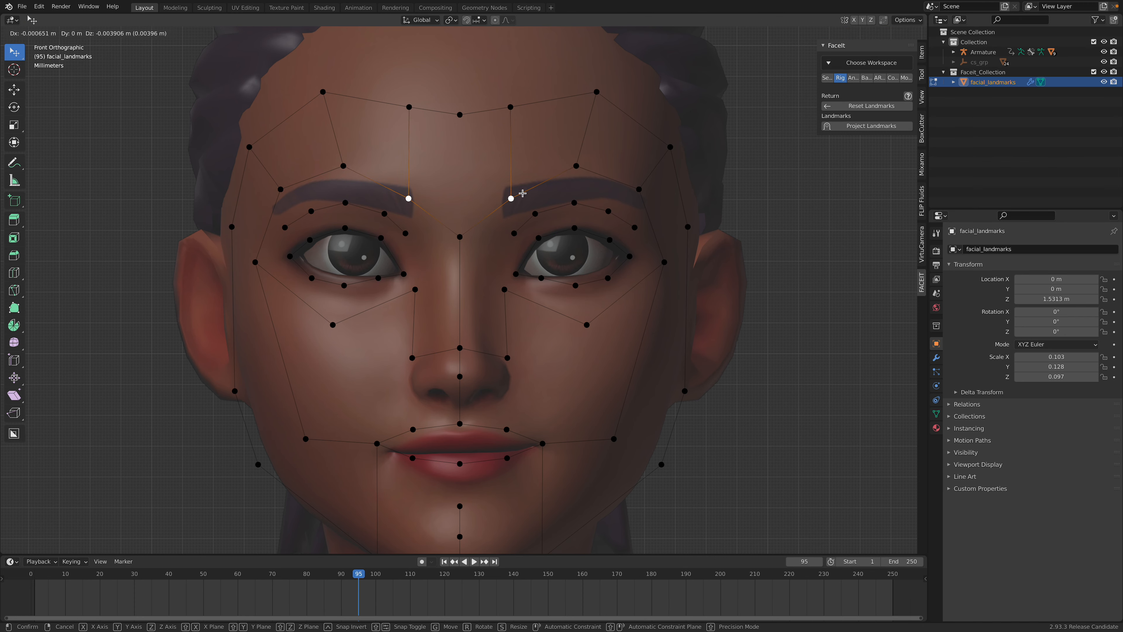
left_click_drag(577, 165, 640, 199)
scroll(472, 459, "up", 2)
Step: Move the landmarks above the upper eyelids closer to the eyes, including those at the outer eye corners
left_click_drag(536, 131, 532, 158)
left_click_drag(563, 106, 561, 119)
left_click_drag(615, 87, 704, 148)
Step: Fit the eyelid and eye corner landmarks to the eye outlines and adjust the upper cheek landmarks
middle_click_drag(667, 211, 661, 151, "shift")
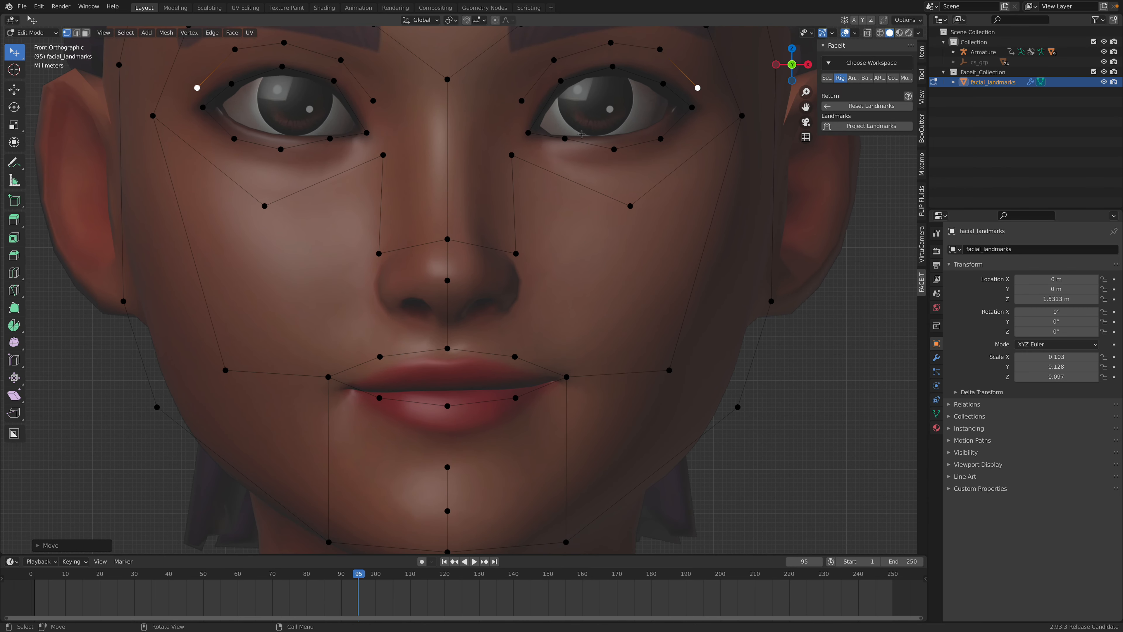
left_click_drag(566, 139, 564, 144)
left_click_drag(561, 81, 664, 137)
left_click(692, 107)
left_click_drag(529, 133, 525, 134)
scroll(582, 200, "down", 1)
middle_click_drag(586, 204, 578, 166, "shift")
left_click(595, 180)
scroll(595, 180, "down", 1)
Step: Align the upper lip, lower lip and mouth corner landmarks with the shape of the mouth
middle_click_drag(499, 245, 491, 167, "shift")
middle_click_drag(524, 249, 523, 184, "shift")
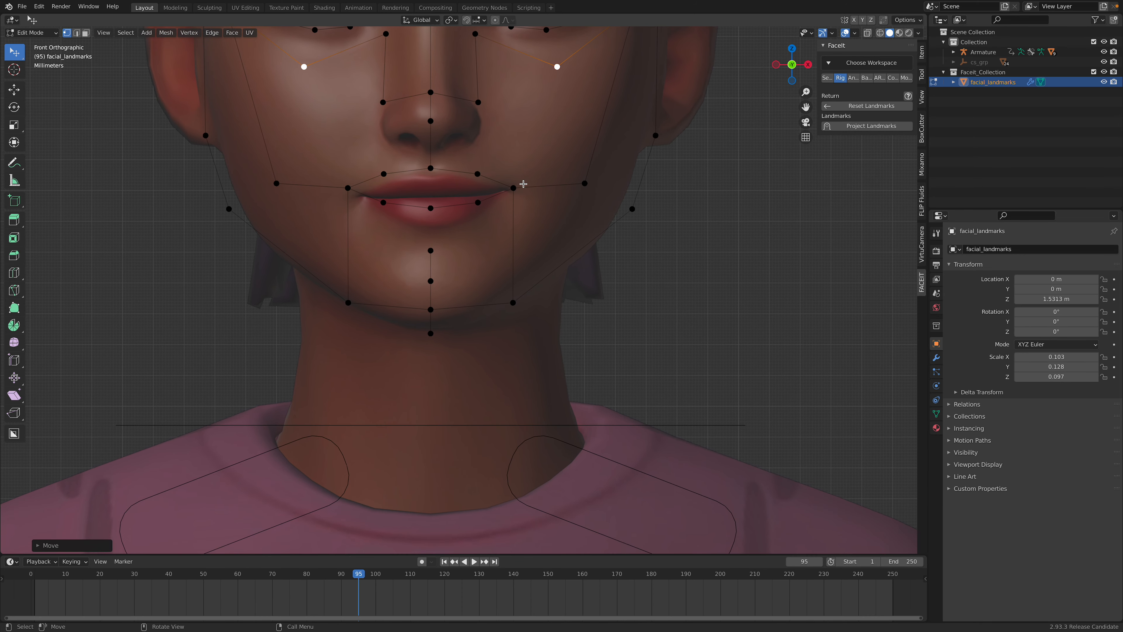
left_click_drag(514, 188, 527, 193)
scroll(508, 159, "up", 2)
left_click_drag(482, 123, 488, 139)
left_click_drag(416, 115, 417, 178)
left_click_drag(484, 164, 484, 173)
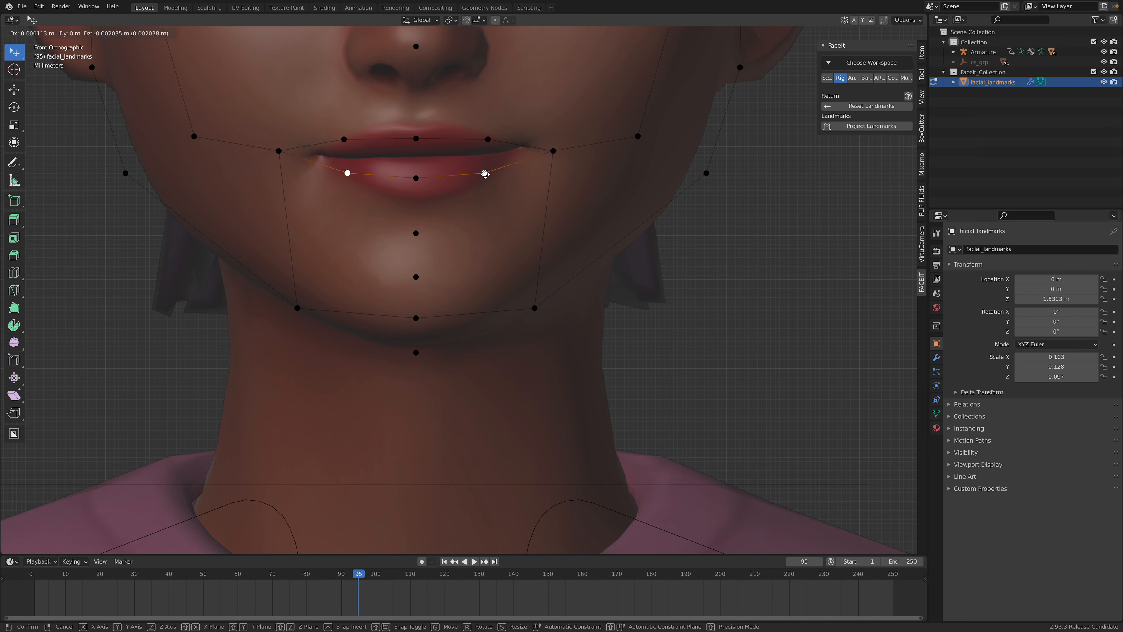
left_click_drag(554, 151, 560, 137)
scroll(521, 213, "down", 3)
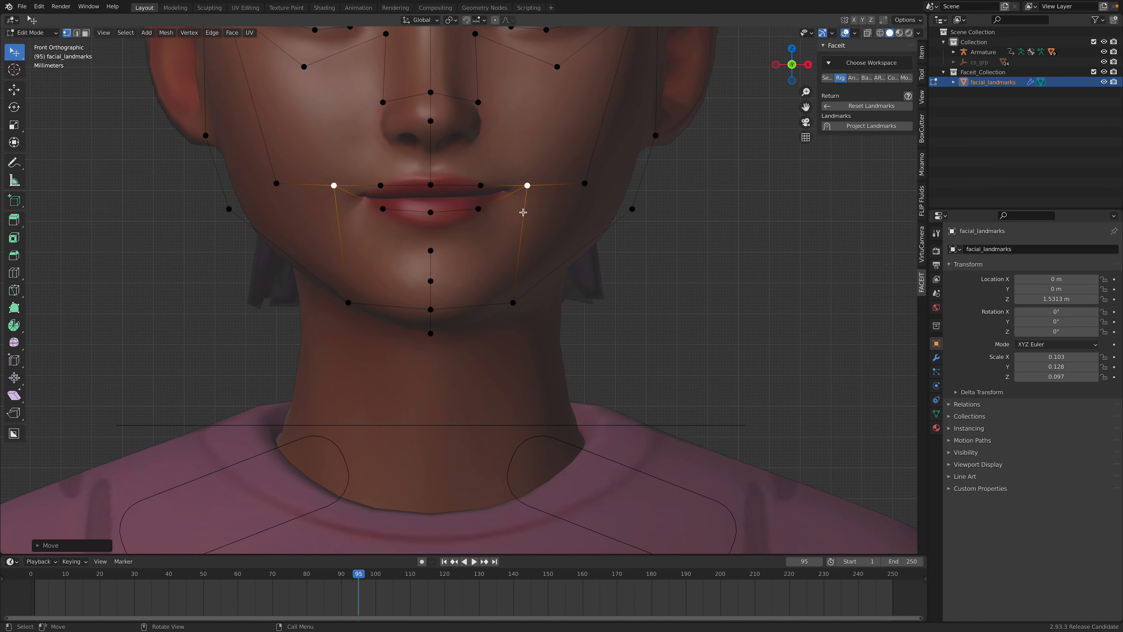
Step: Pull the side jaw landmarks inward onto the face outline up to the earlobes, and save the file
left_click_drag(524, 241, 523, 234)
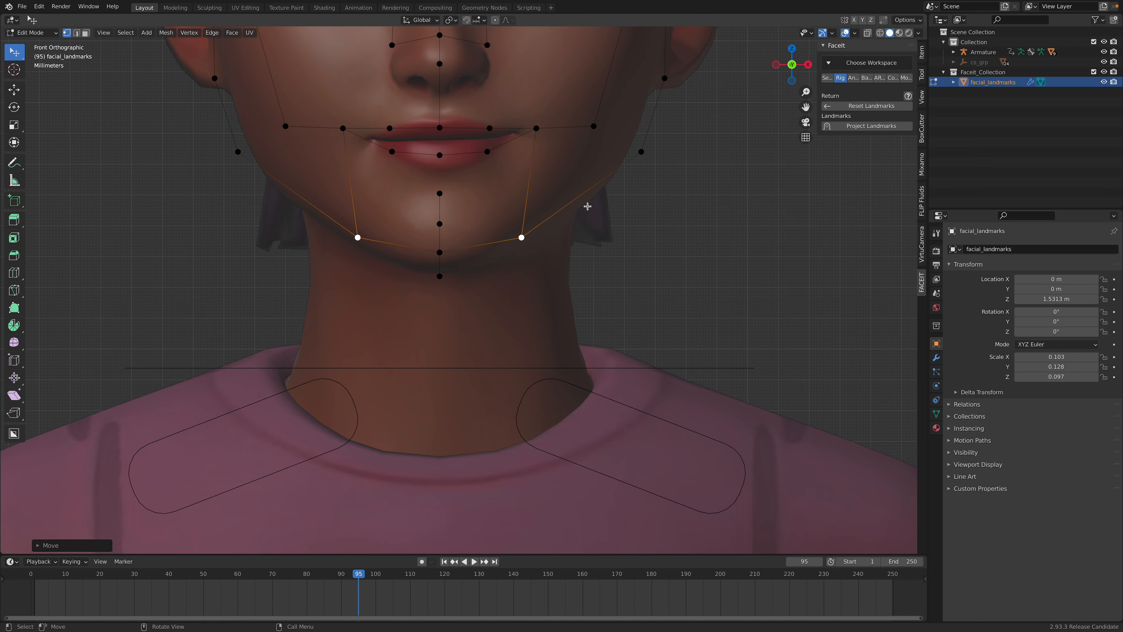
key("ctrl+s")
scroll(587, 207, "up", 3, "shift")
left_click_drag(639, 184, 621, 182)
scroll(654, 236, "up", 5, "shift")
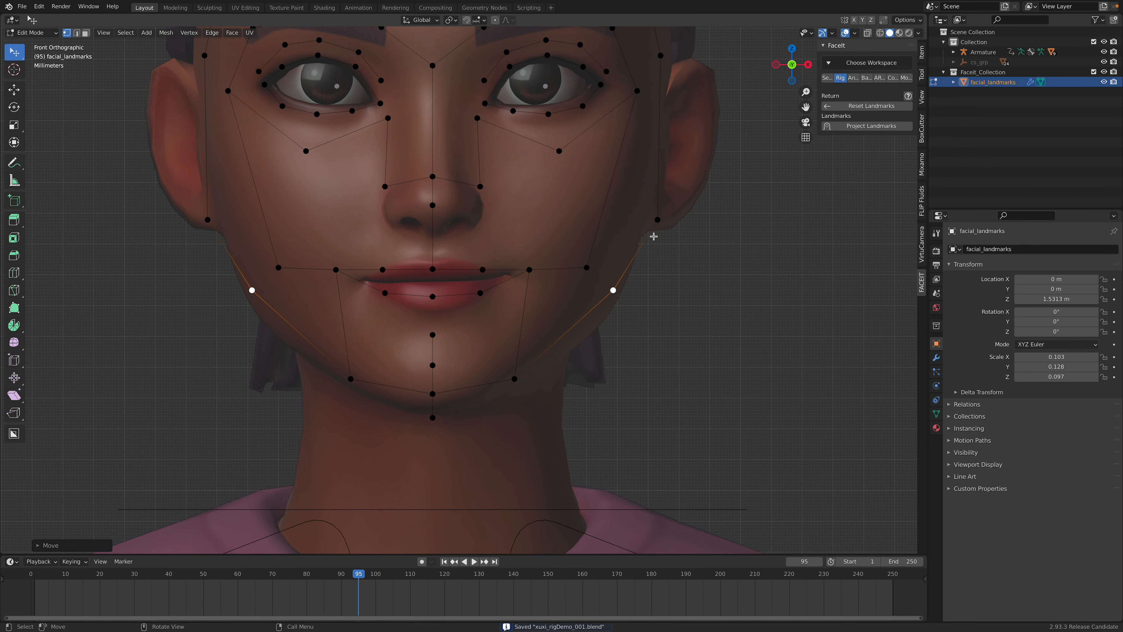
left_click_drag(659, 219, 638, 217)
scroll(672, 198, "up", 6, "shift")
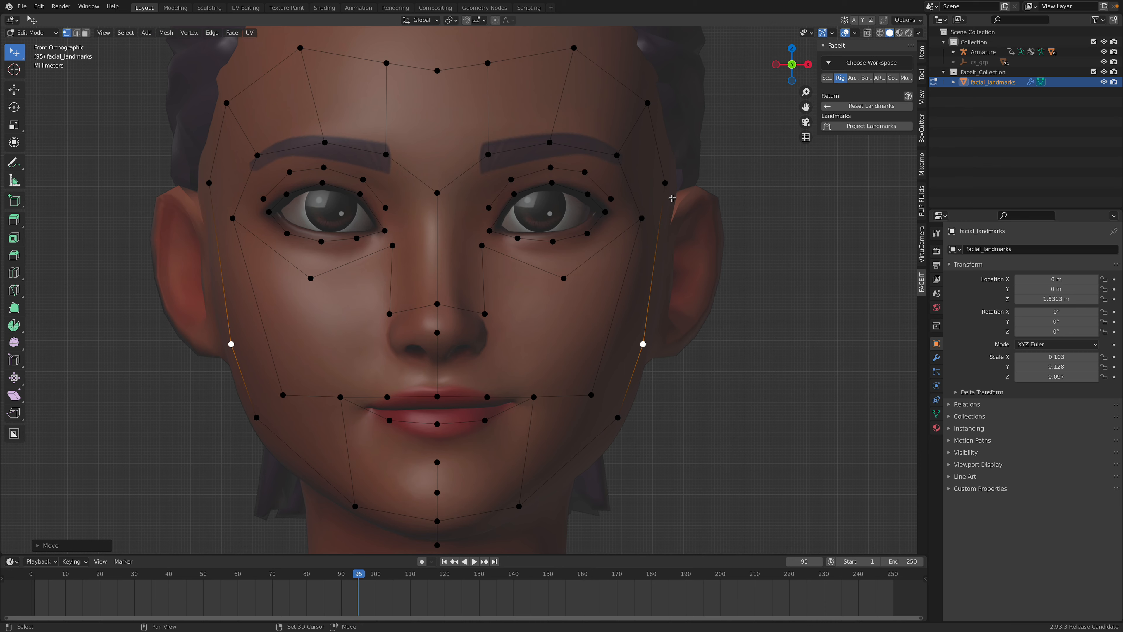
Step: Check the upper forehead landmarks and raise the landmarks beside the chin slightly onto the jawline
scroll(549, 145, "down", 2)
left_click(542, 122)
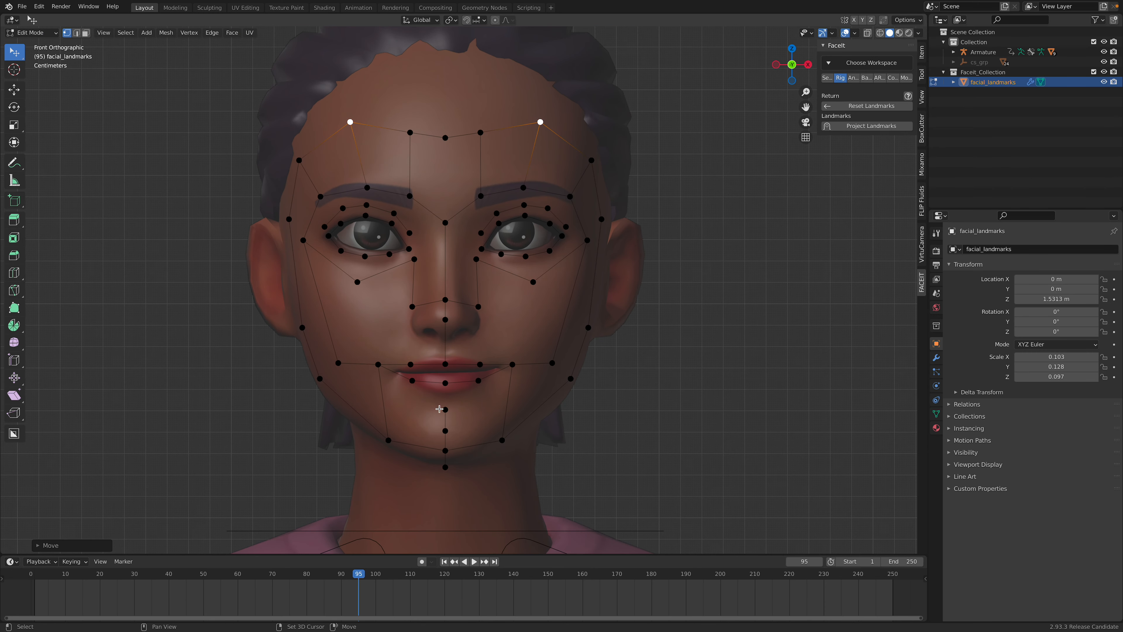
middle_click_drag(438, 366, 441, 361, "shift")
scroll(510, 435, "up", 2)
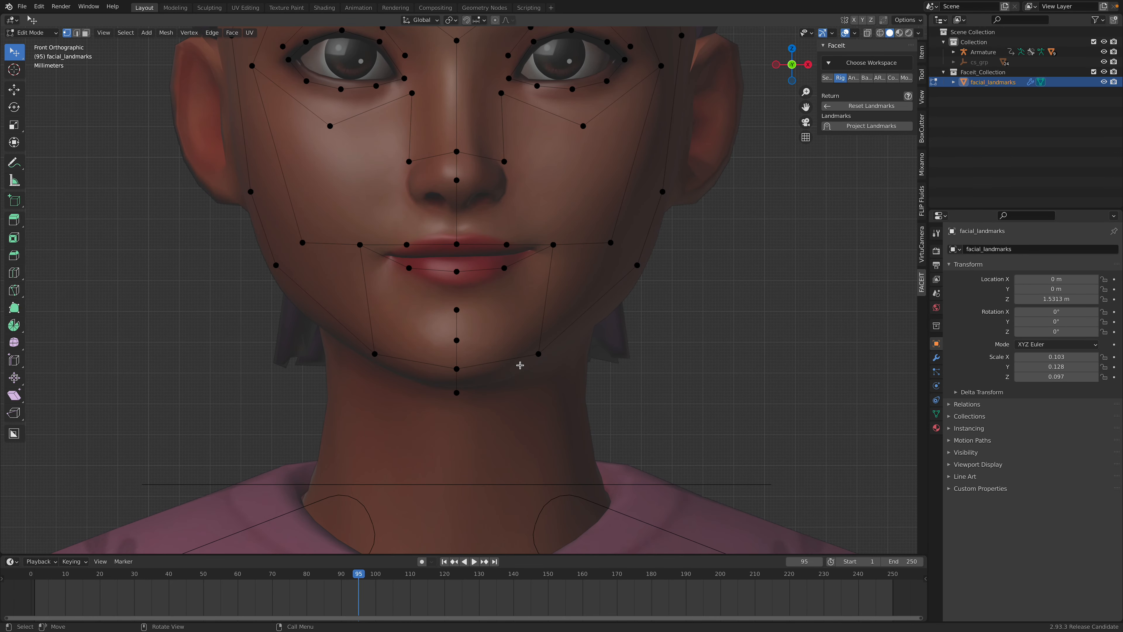
left_click_drag(537, 356, 538, 350)
scroll(571, 347, "down", 2)
middle_click_drag(572, 346, 555, 426, "shift")
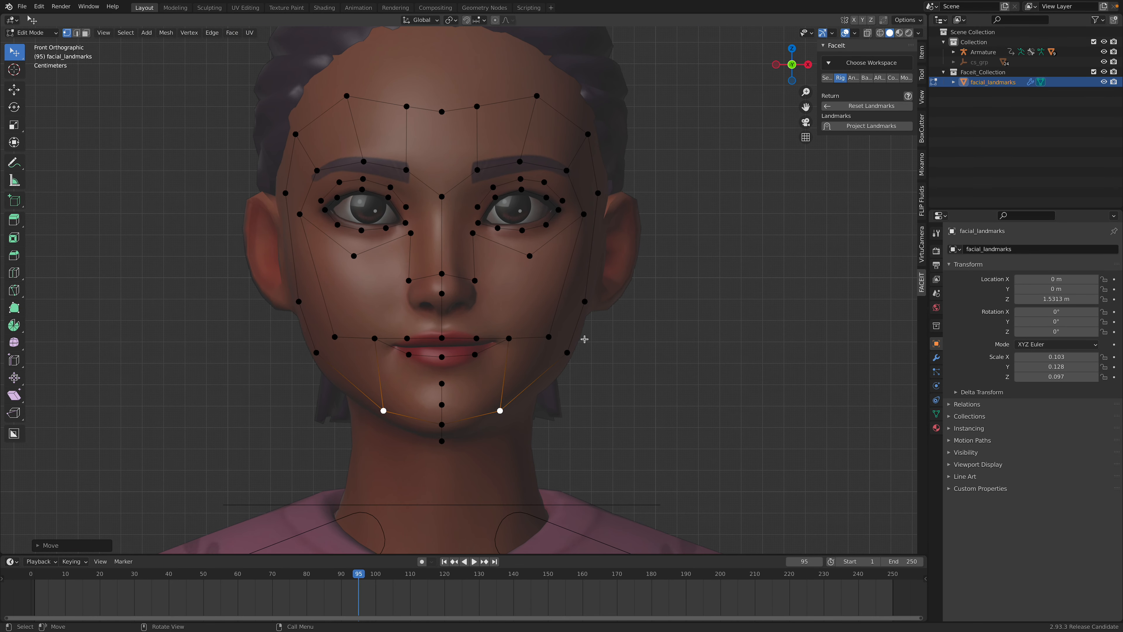
Step: Project the facial landmarks onto the mesh and shift the side jaw, temple and cheek landmarks backward in the side view
left_click(860, 127)
left_click(522, 327)
mouse_move(521, 327)
left_mouse_down()
mouse_move(542, 319)
mouse_move(533, 318)
left_mouse_up()
left_click(567, 206)
left_click_drag(567, 206, 581, 205)
left_click_drag(537, 317, 542, 315)
left_click_drag(463, 368, 471, 369)
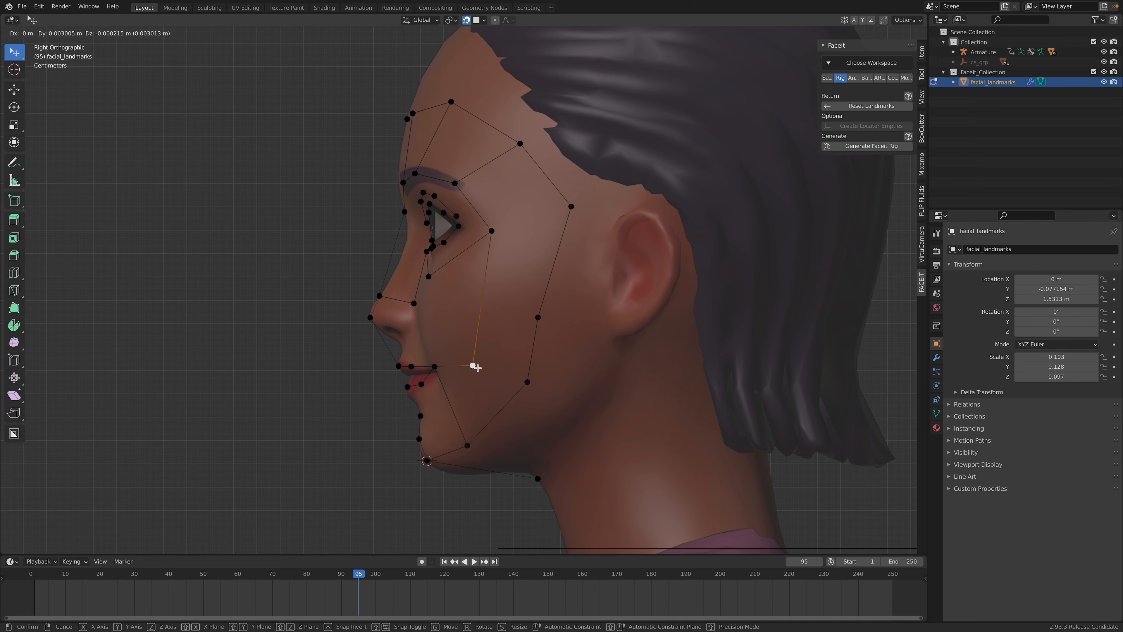
Step: Fit the mouth corner, lip and front chin landmarks to the face profile in the side view
scroll(502, 253, "up", 4)
left_click_drag(477, 226, 502, 233)
scroll(434, 224, "up", 2)
left_click_drag(403, 196, 430, 201)
left_click_drag(363, 195, 378, 198)
left_click(431, 249)
left_click_drag(431, 249, 404, 259)
left_click(429, 343)
left_click_drag(439, 342, 443, 343)
left_click_drag(425, 413, 429, 411)
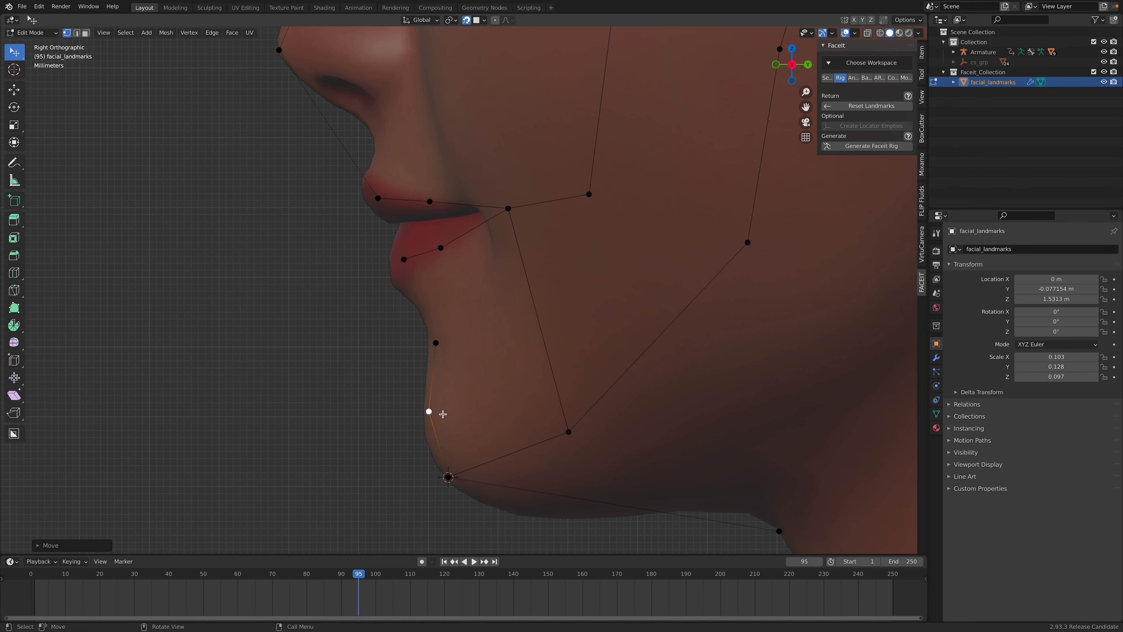
Step: Adjust the landmark beside the chin, raise the throat landmark onto the skin and nudge the chin tip landmark backward
scroll(476, 415, "down", 2)
middle_click_drag(478, 412, 452, 377, "shift")
left_click_drag(514, 353, 530, 355)
scroll(582, 383, "down", 1)
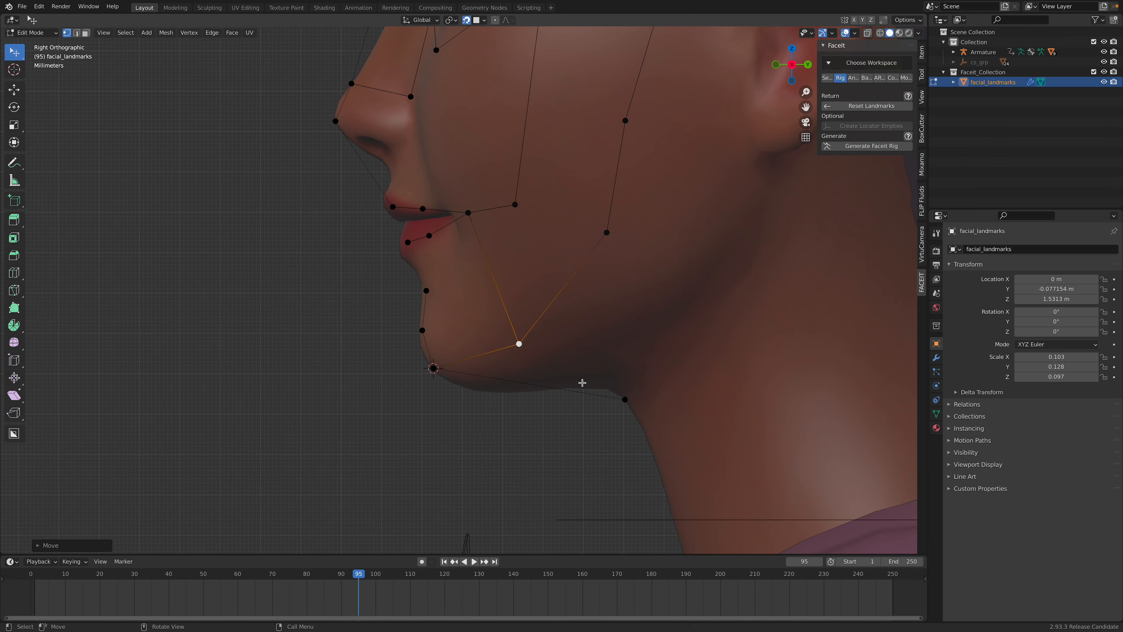
left_click_drag(623, 398, 612, 373)
left_click_drag(434, 368, 442, 370)
left_click_drag(519, 343, 535, 352)
scroll(540, 353, "down", 3)
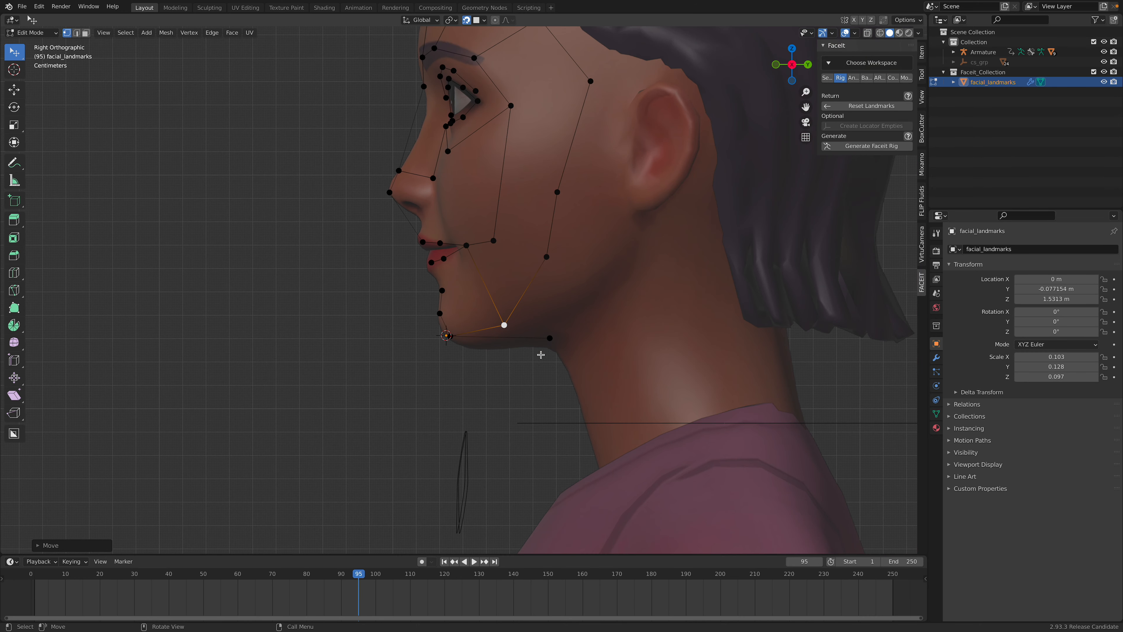
Step: Pull the jaw, temple and cheek landmarks back along the jawline and toward the ear
middle_click_drag(542, 353, 521, 387, "shift")
left_click_drag(527, 293, 589, 293)
left_click_drag(483, 359, 544, 334)
left_click_drag(590, 294, 596, 296)
left_click_drag(537, 225, 576, 215)
left_click_drag(570, 116, 581, 108)
left_click_drag(473, 275, 495, 266)
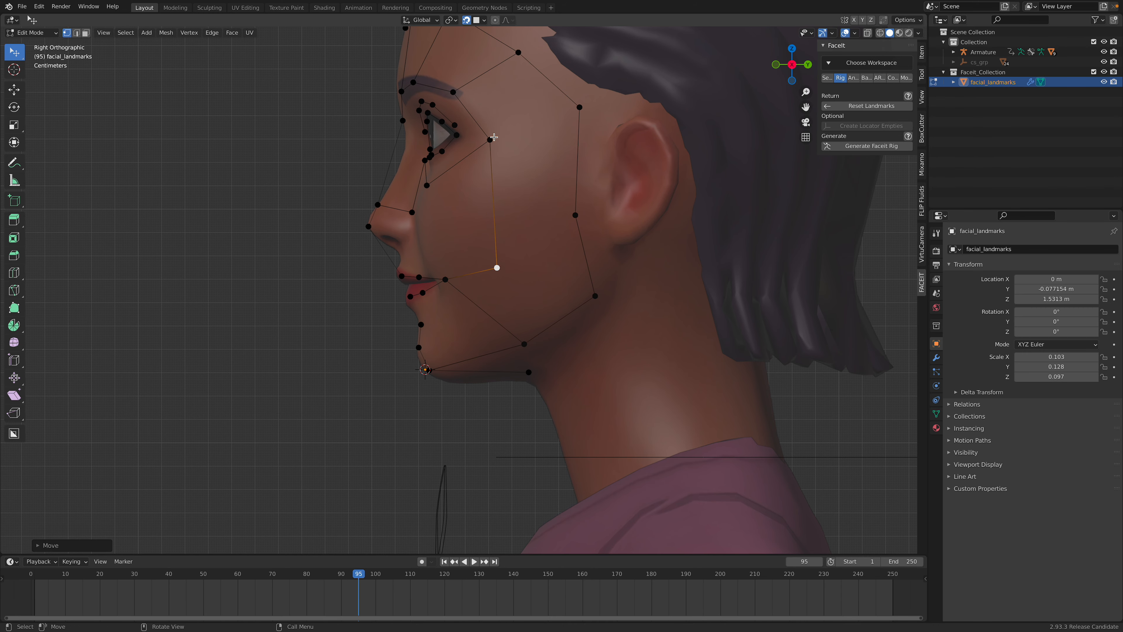
Step: Shift the eyelid and eye corner landmarks backward to match the eye contours in the side view
scroll(491, 217, "up", 6)
left_click_drag(491, 216, 498, 217)
left_click_drag(482, 177, 495, 178)
left_click_drag(418, 116, 426, 118)
left_click_drag(494, 176, 502, 182)
left_click_drag(428, 159, 436, 159)
left_click_drag(401, 140, 403, 137)
left_click_drag(444, 256, 459, 254)
Step: Fit the remaining eyelid, under-eye cheek and brow landmarks to the face surface in the side view
left_click_drag(412, 267, 418, 276)
left_click_drag(403, 355, 414, 356)
left_click_drag(378, 135, 384, 134)
scroll(403, 109, "down", 1)
left_click_drag(374, 92, 381, 93)
left_click(347, 108)
scroll(568, 270, "down", 3)
scroll(517, 238, "up", 2)
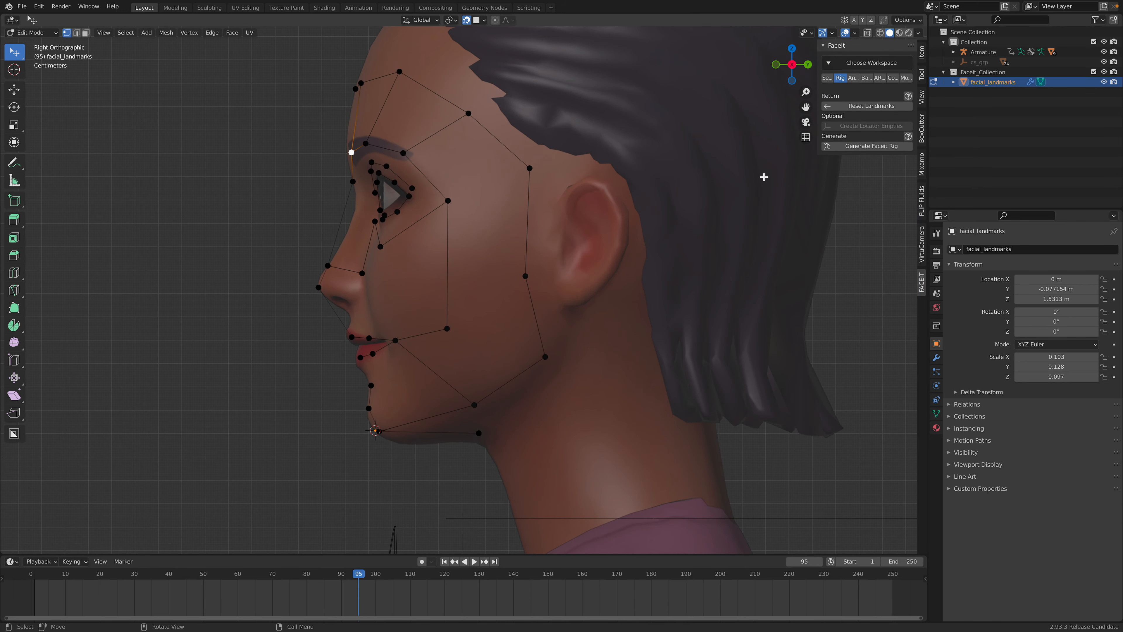
Step: Generate the Faceit rig from the landmarks and save the file
left_click(846, 148)
middle_click_drag(707, 266, 545, 277)
scroll(544, 278, "down", 3)
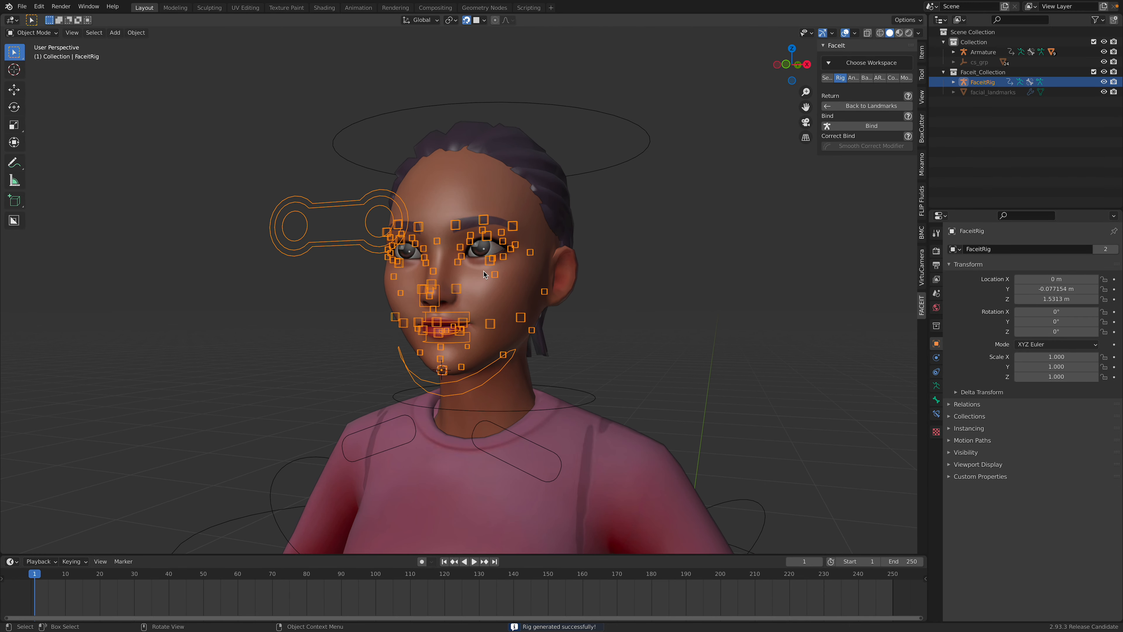
key("ctrl+s")
key("space")
key("Escape")
scroll(403, 322, "up", 2)
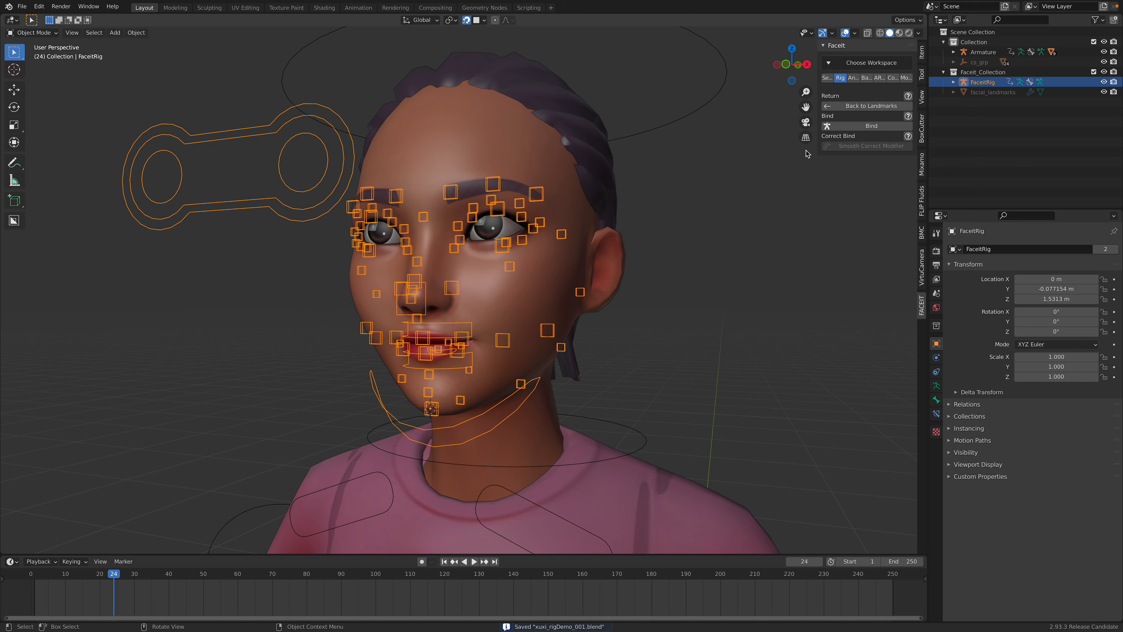
Step: Bind the face meshes to the Faceit rig with Scale Geometry disabled
left_click(855, 127)
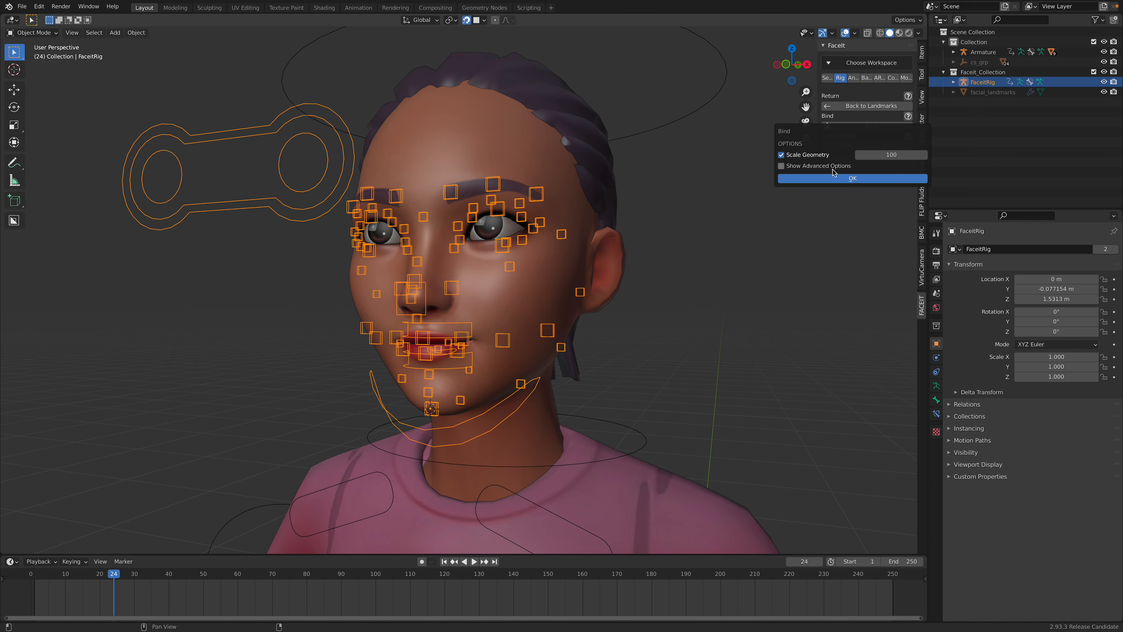
left_click(801, 157)
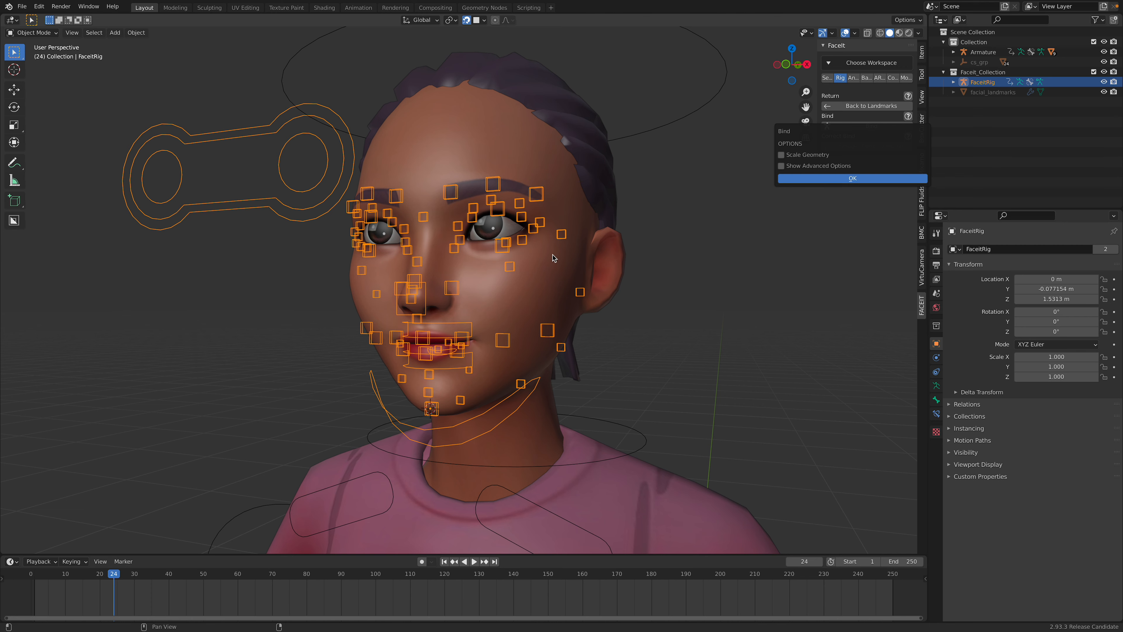
key("Return")
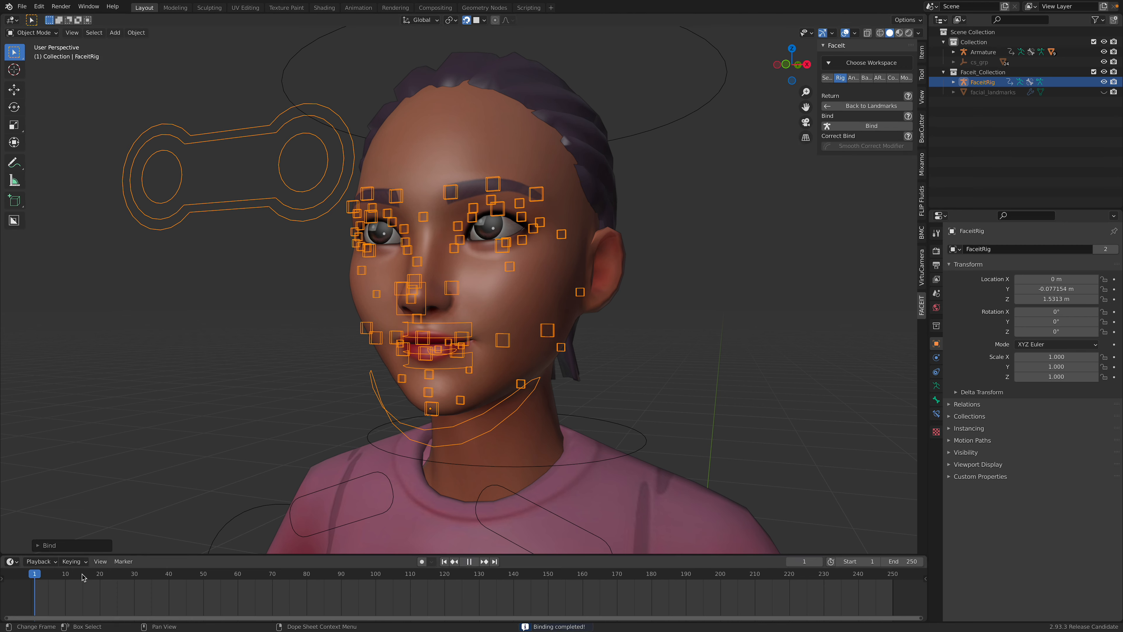
Step: Try moving the eyes control of the Faceit rig in Pose Mode, cancel the move and return to Object Mode
left_click(33, 32)
left_click(31, 63)
left_click(272, 135)
key("g")
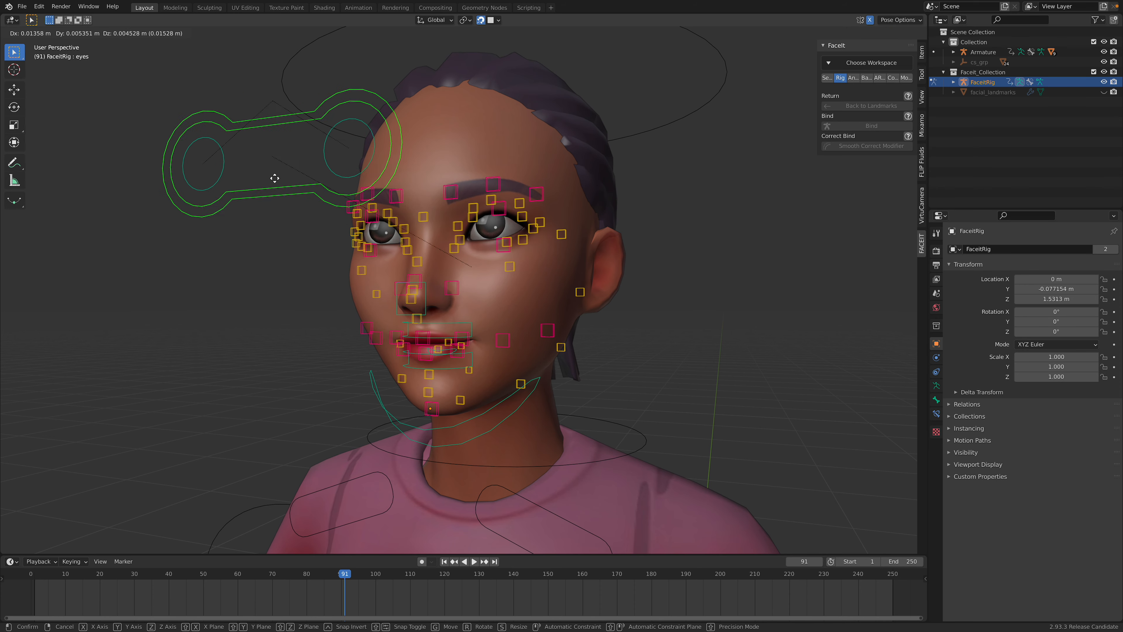
right_click(330, 180)
left_click(33, 33)
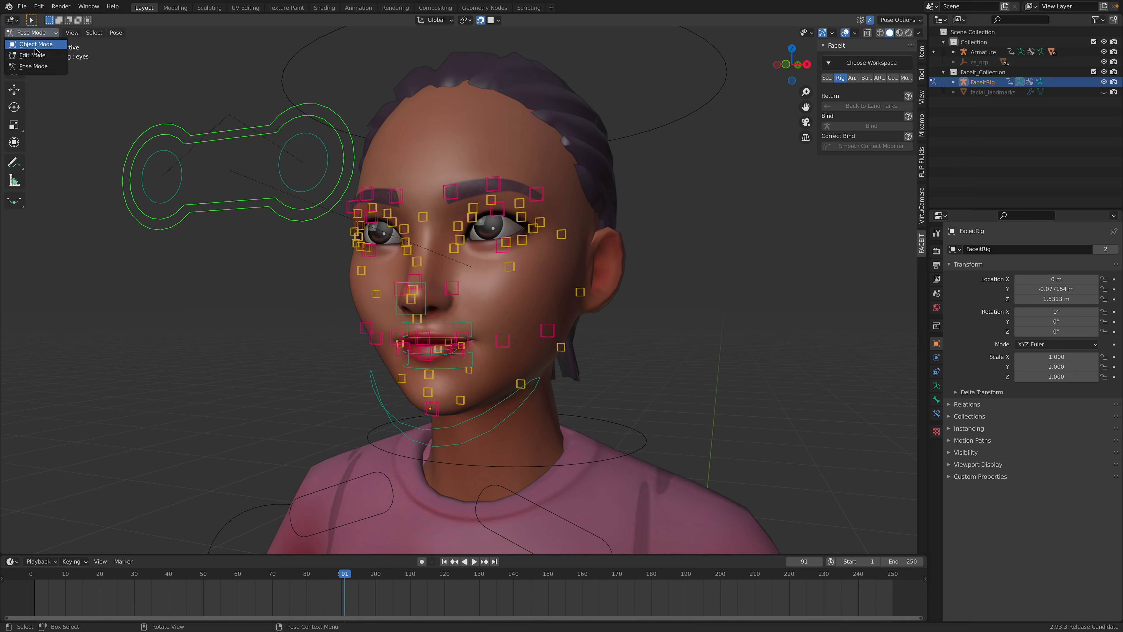
left_click(31, 43)
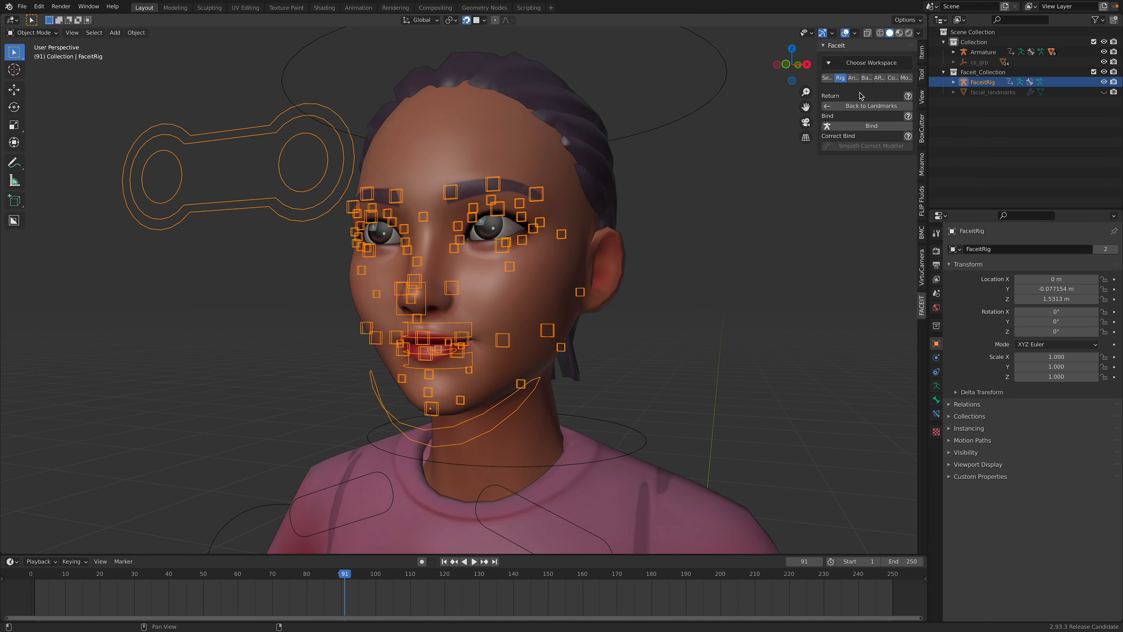
Step: Load the Faceit expressions onto the facial rig
left_click(853, 78)
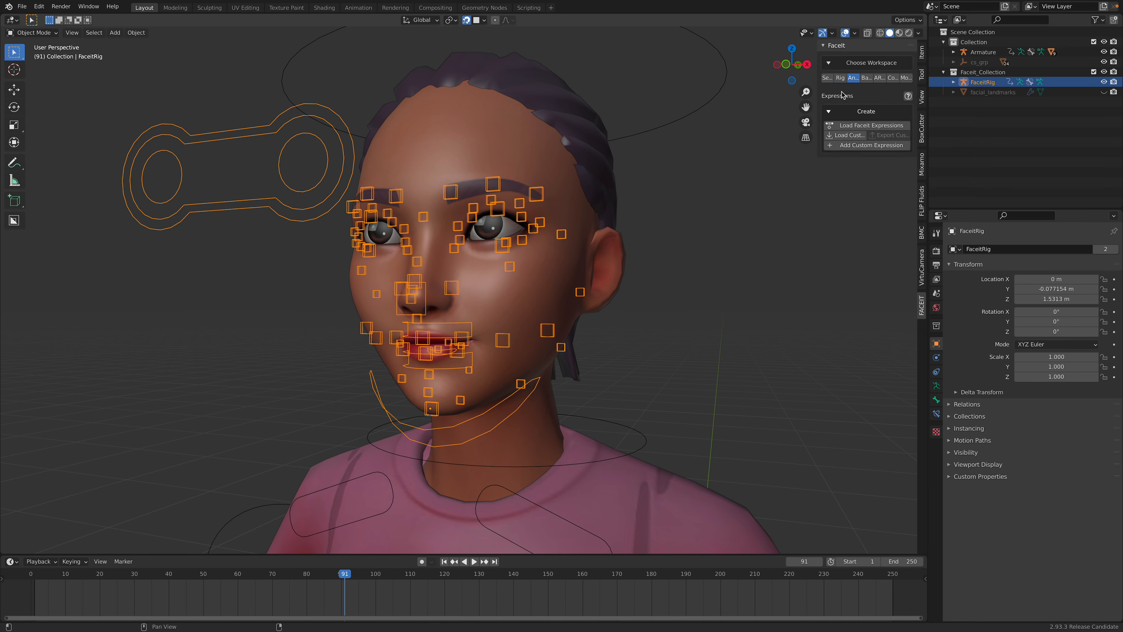
left_click(855, 127)
left_click(834, 237)
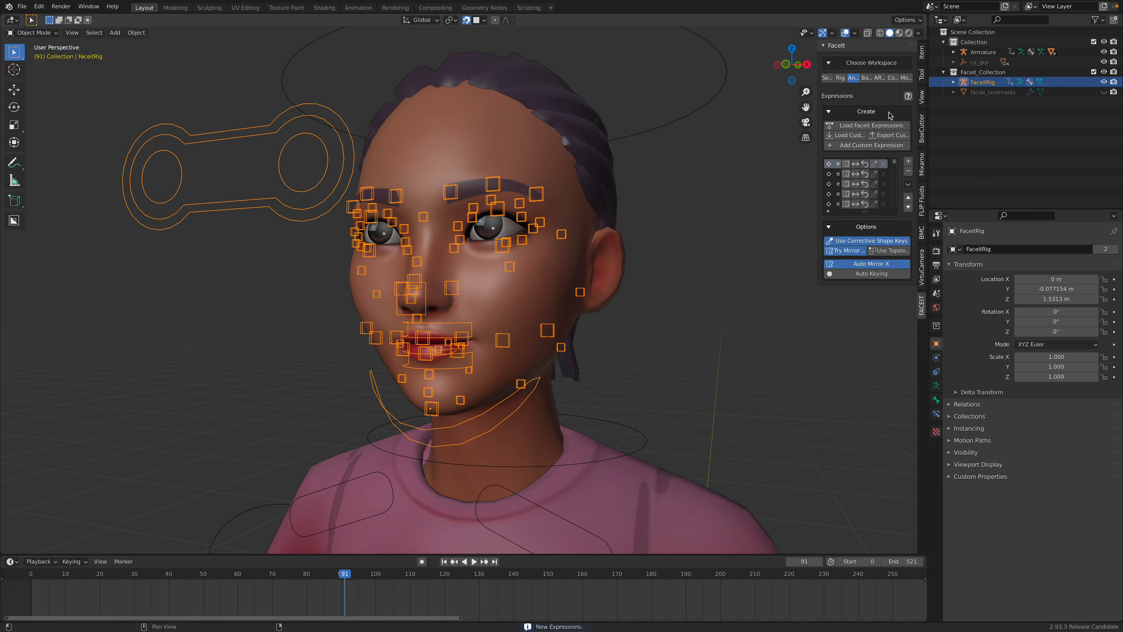
Step: Preview the loaded expressions on the timeline and bake them into shape keys with the default bake options
left_click(867, 78)
left_click(871, 110)
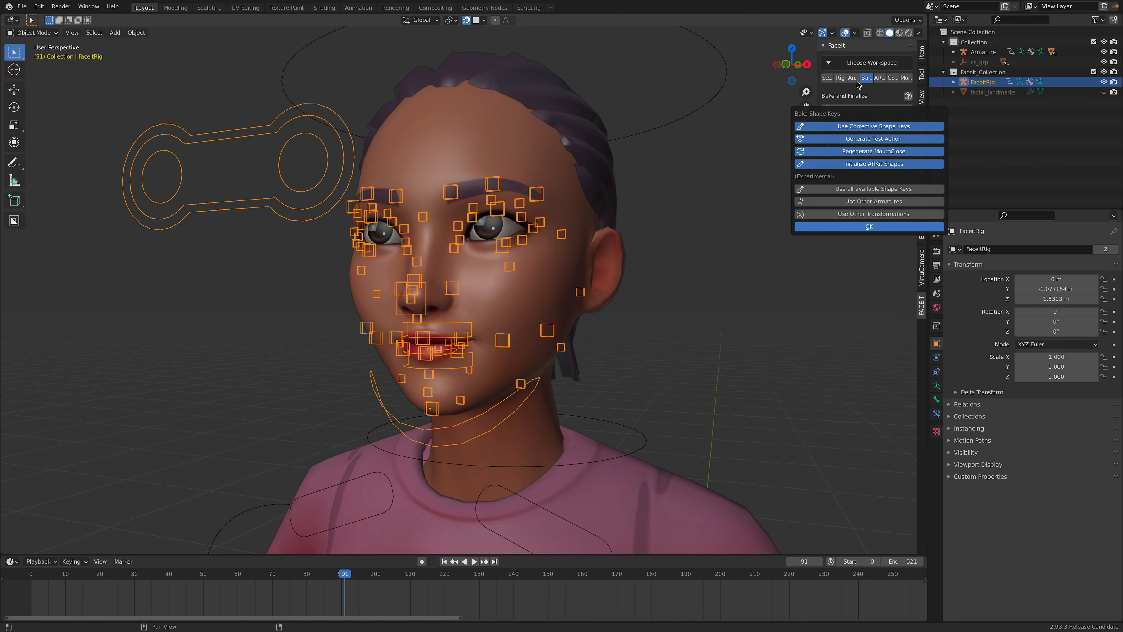
left_click(108, 577)
key("space")
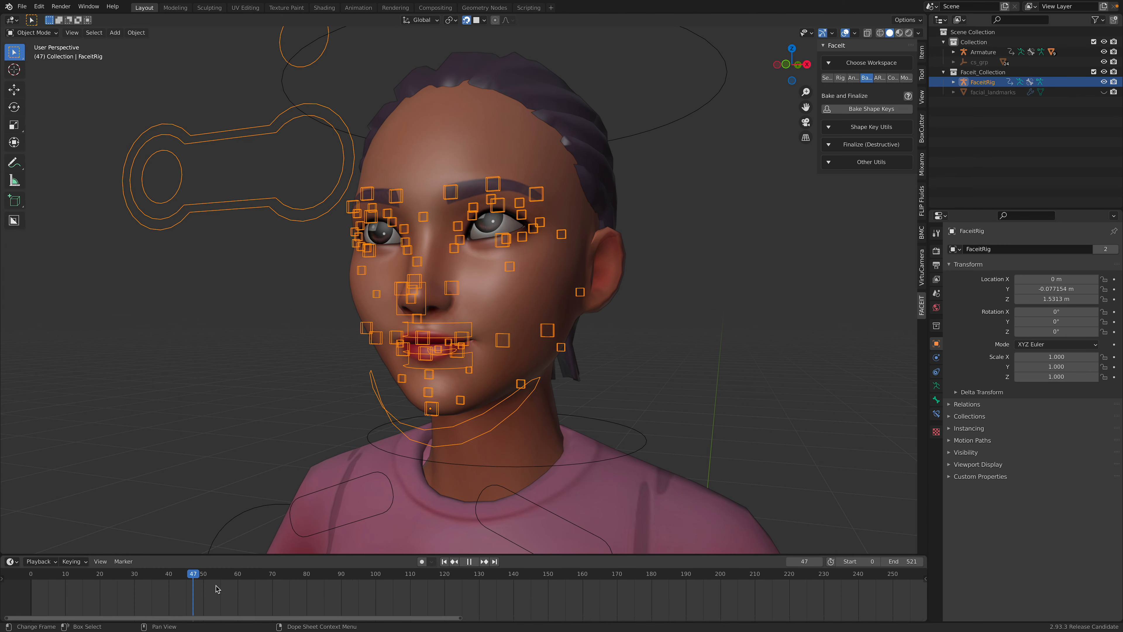
scroll(217, 585, "down", 5)
left_click_drag(217, 585, 395, 574)
key("space")
left_click(867, 109)
left_click(860, 225)
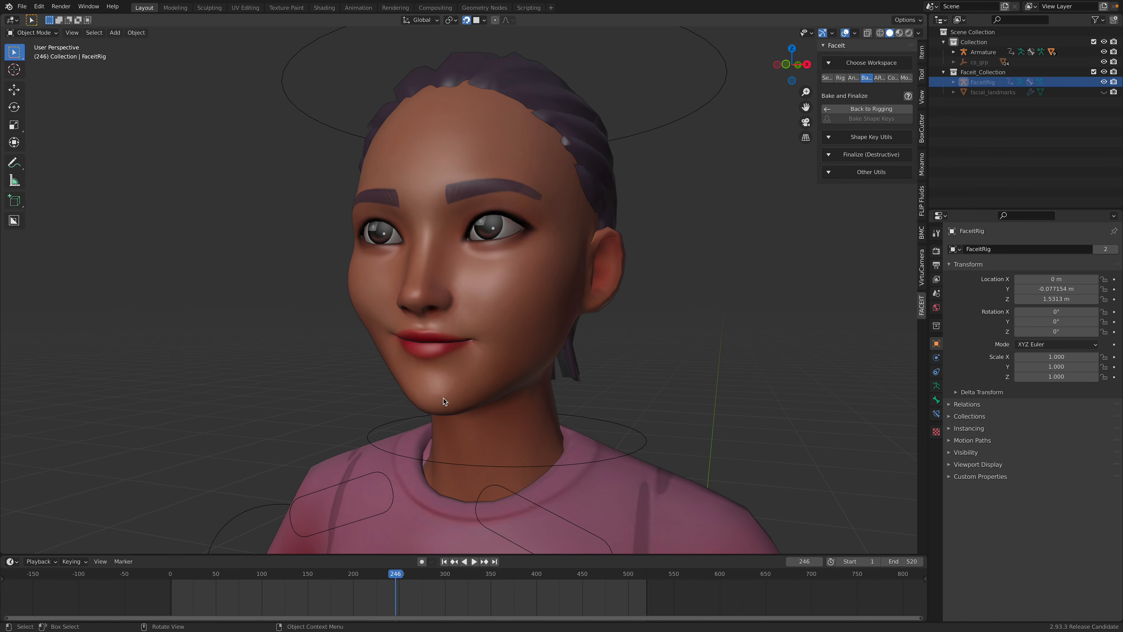
Step: Play and scrub through the baked test animation to examine the facial expressions from different angles
key("space")
left_click_drag(170, 575, 495, 569)
left_click_drag(356, 559, 455, 560)
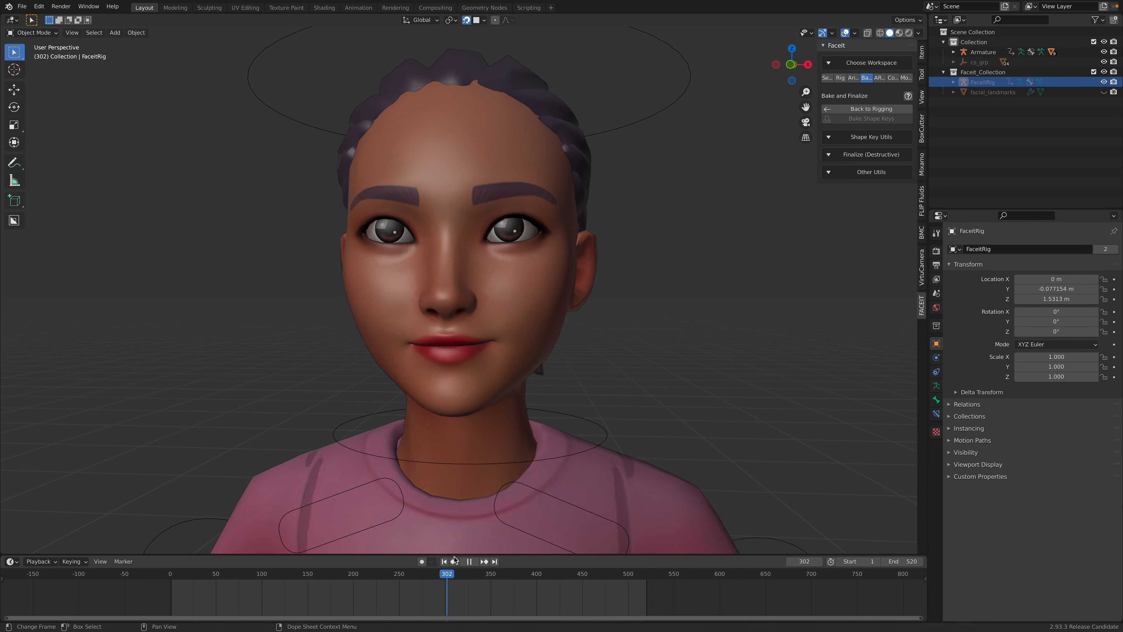
key("space")
middle_click_drag(584, 349, 630, 263)
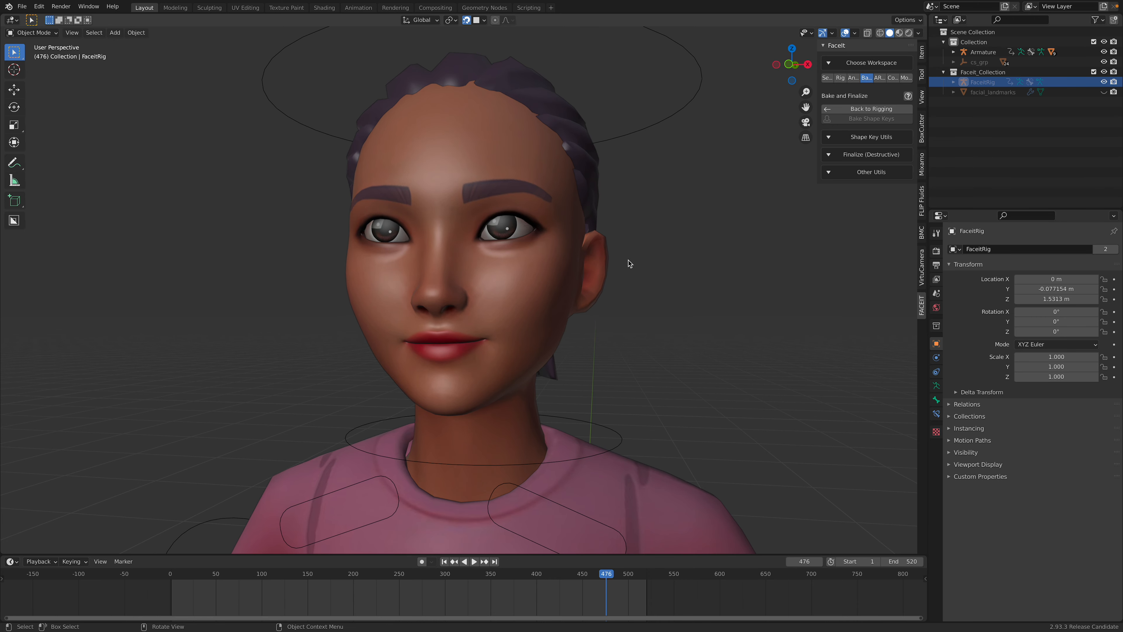
scroll(637, 248, "down", 2)
Step: Generate the Faceit control rig with Full Range sliders and save the file
left_click(879, 78)
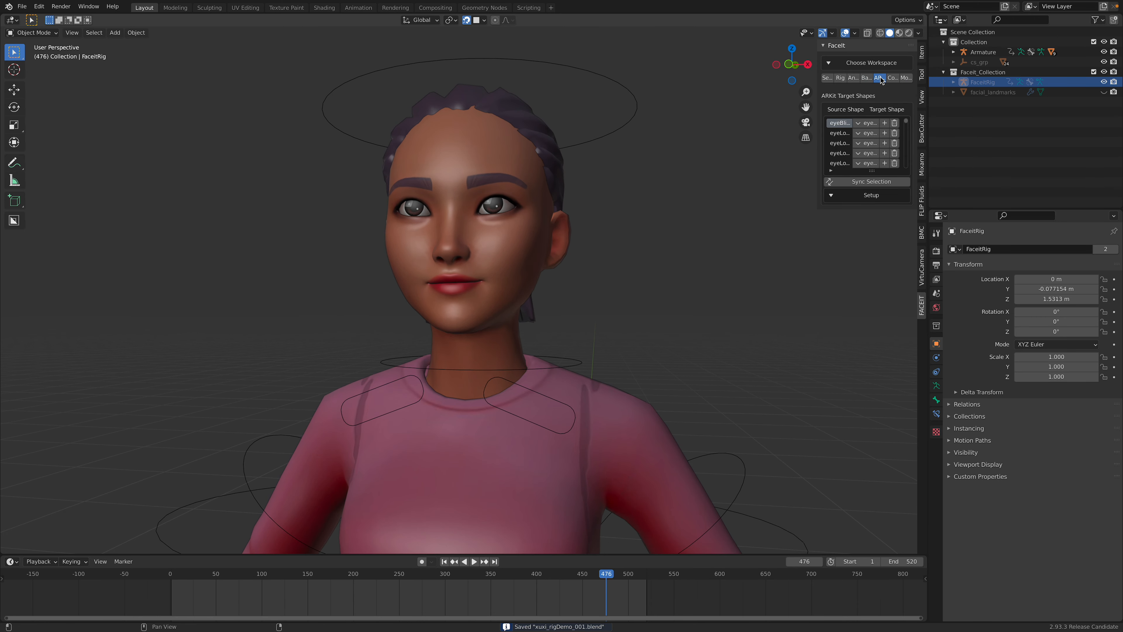
left_click(894, 78)
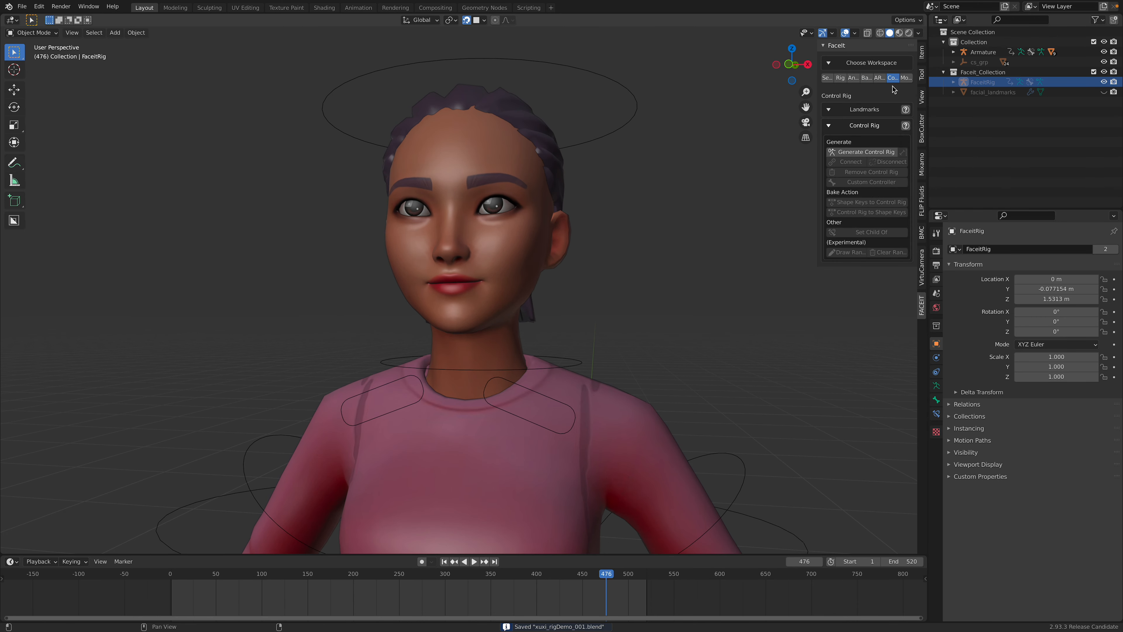
left_click(879, 150)
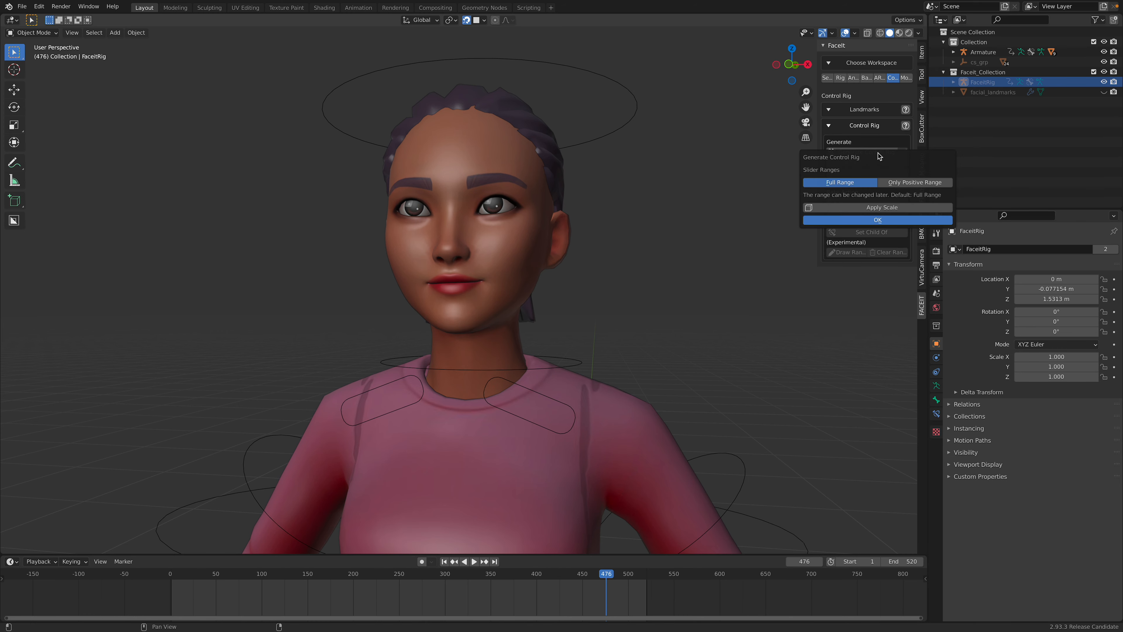
left_click(878, 220)
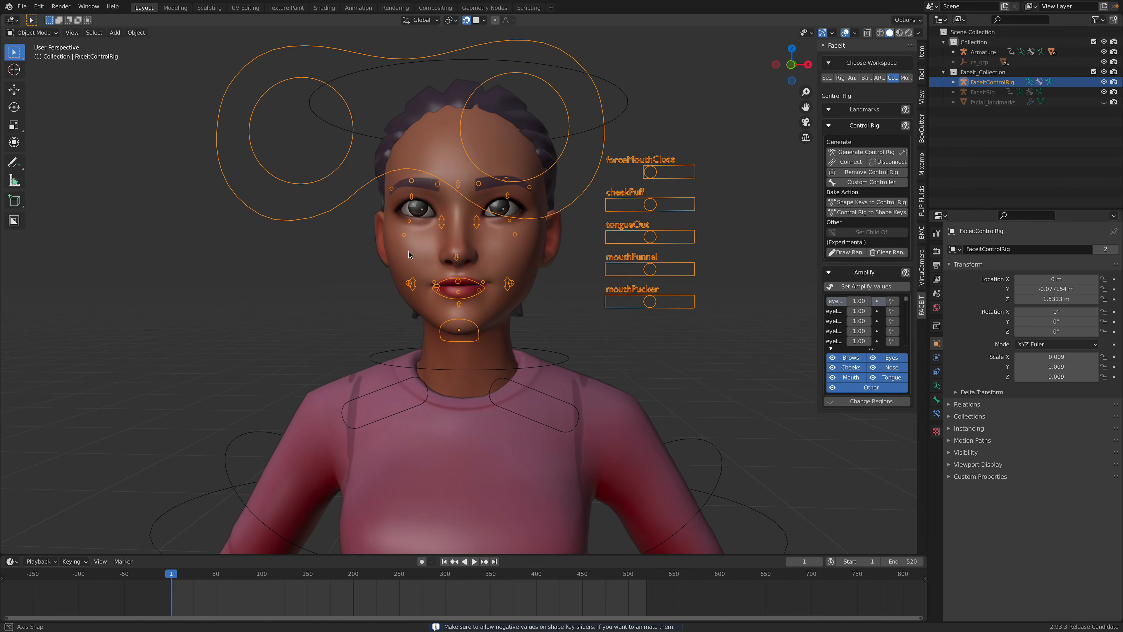
key("ctrl+s")
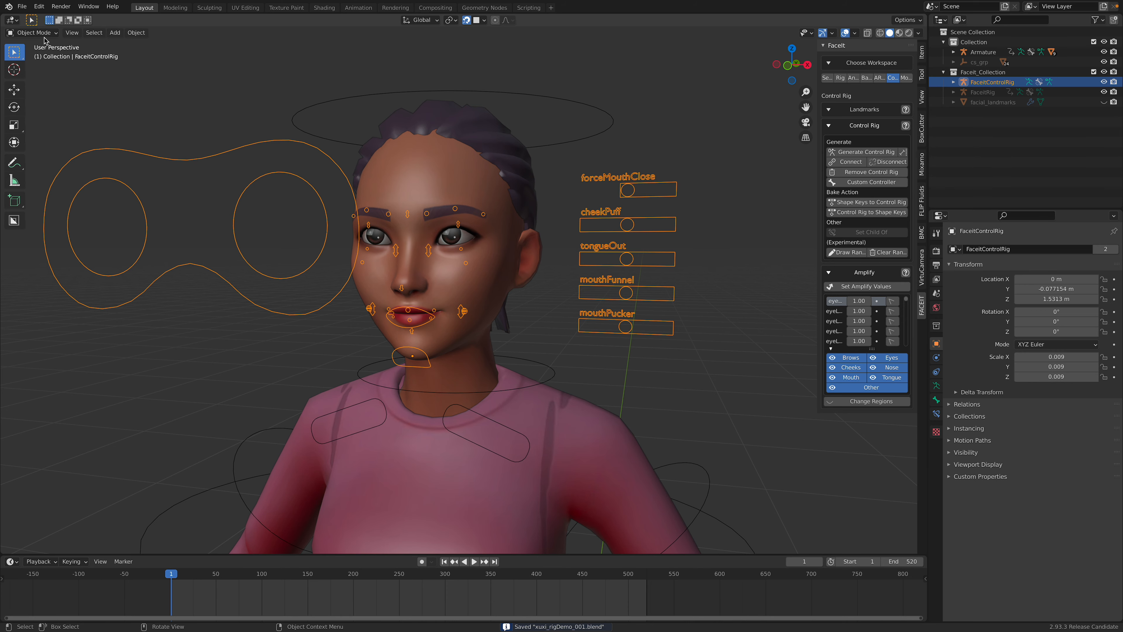
Step: Select the body armature and switch it to Pose Mode
left_click(180, 145)
left_click(193, 160)
scroll(491, 340, "down", 4)
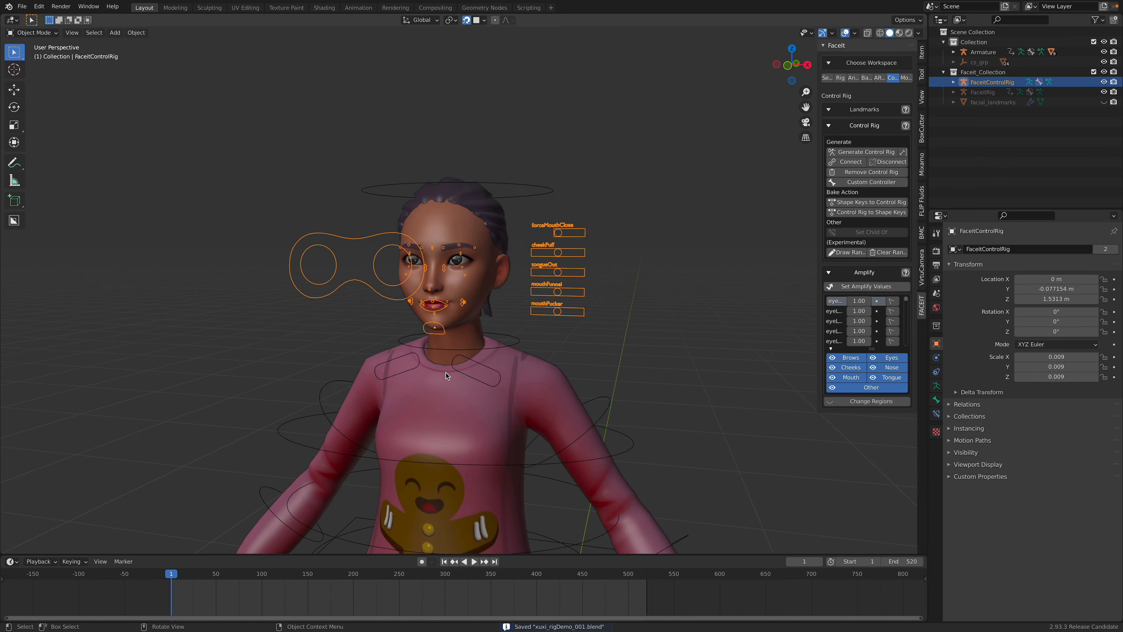
middle_click_drag(500, 337, 496, 270, "shift")
left_click(533, 421)
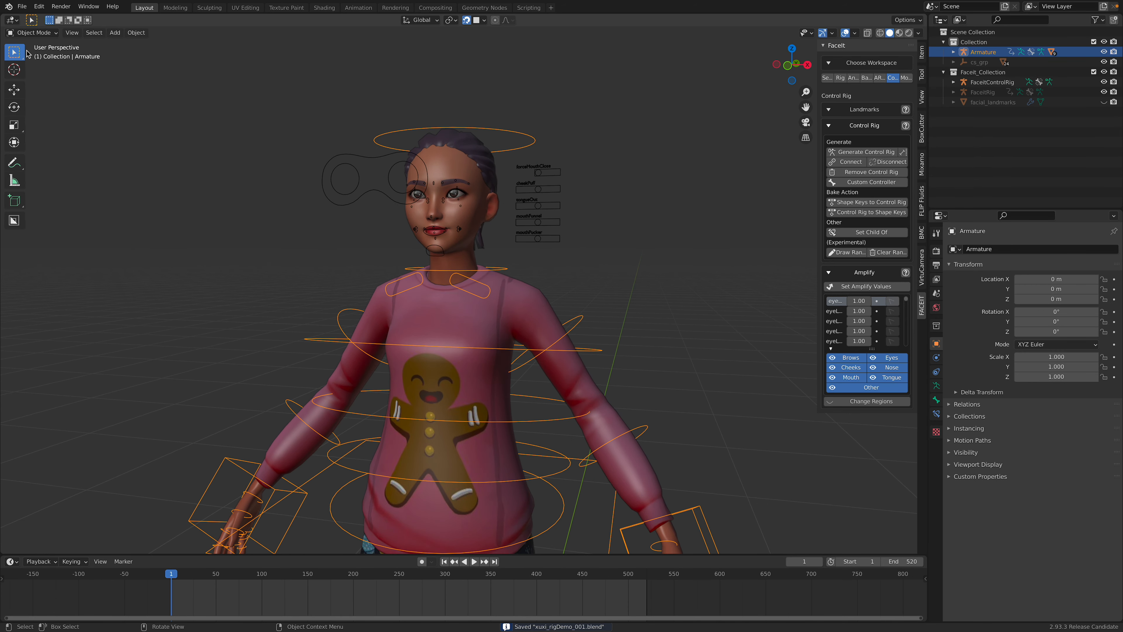
left_click(32, 32)
left_click(35, 67)
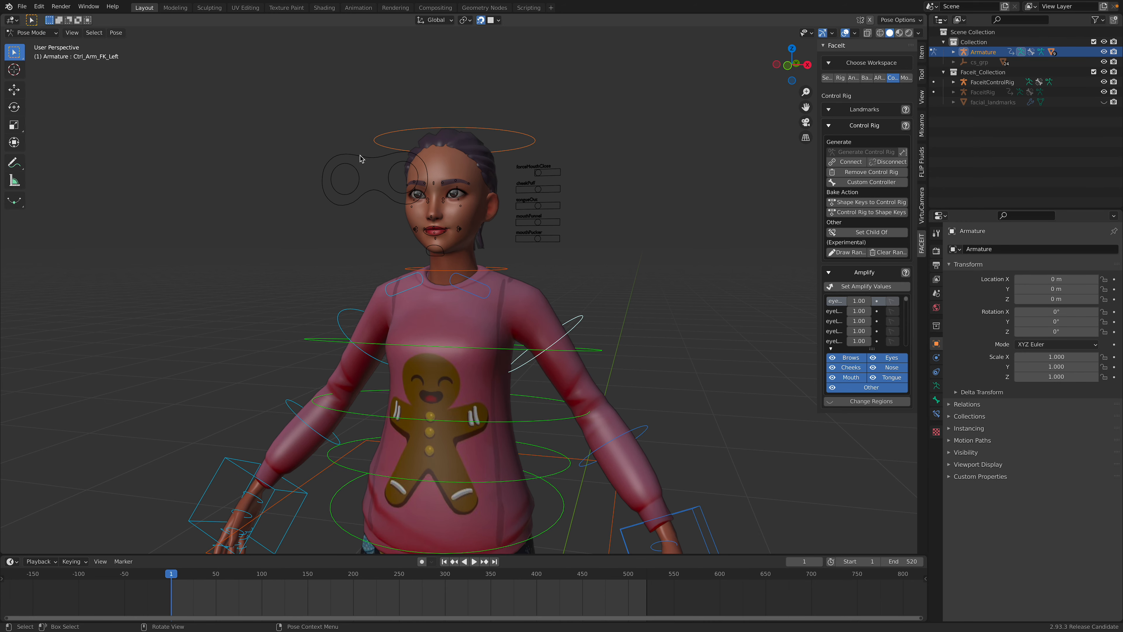
Step: Try moving the hips control to check whether the face controls follow the body, and cancel the move
scroll(564, 474, "down", 3)
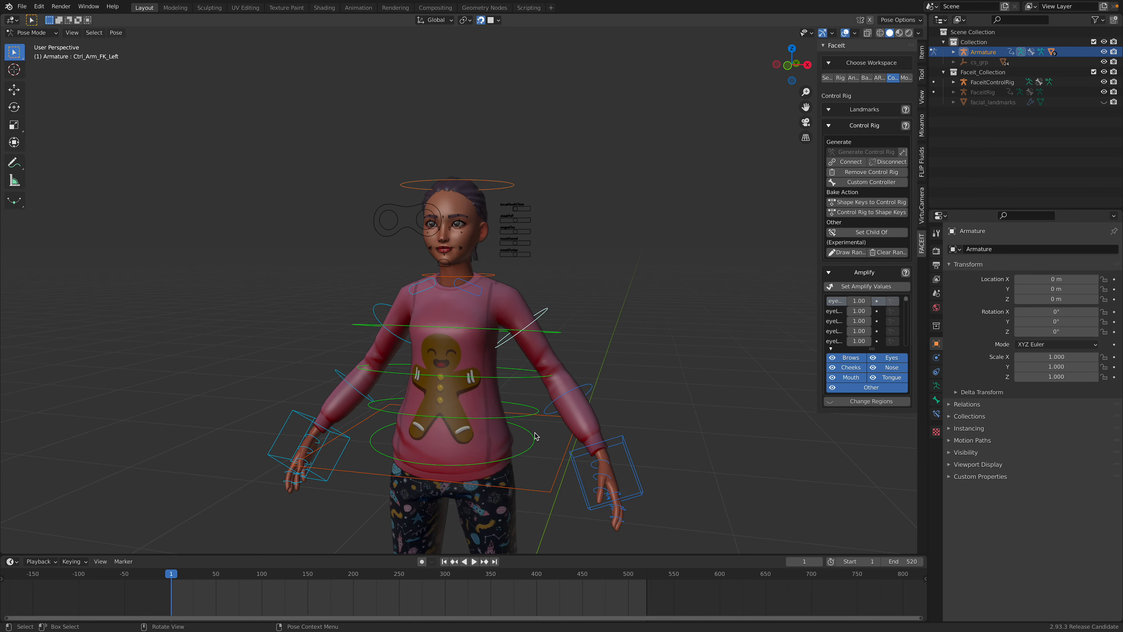
left_click(544, 453)
key("g")
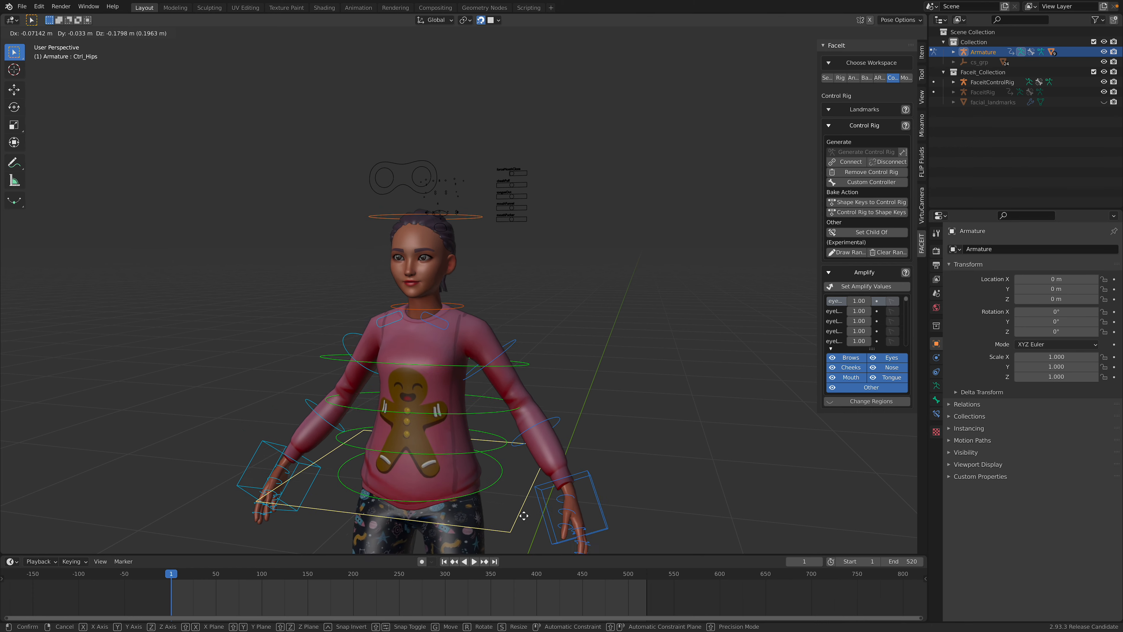
left_click(501, 290)
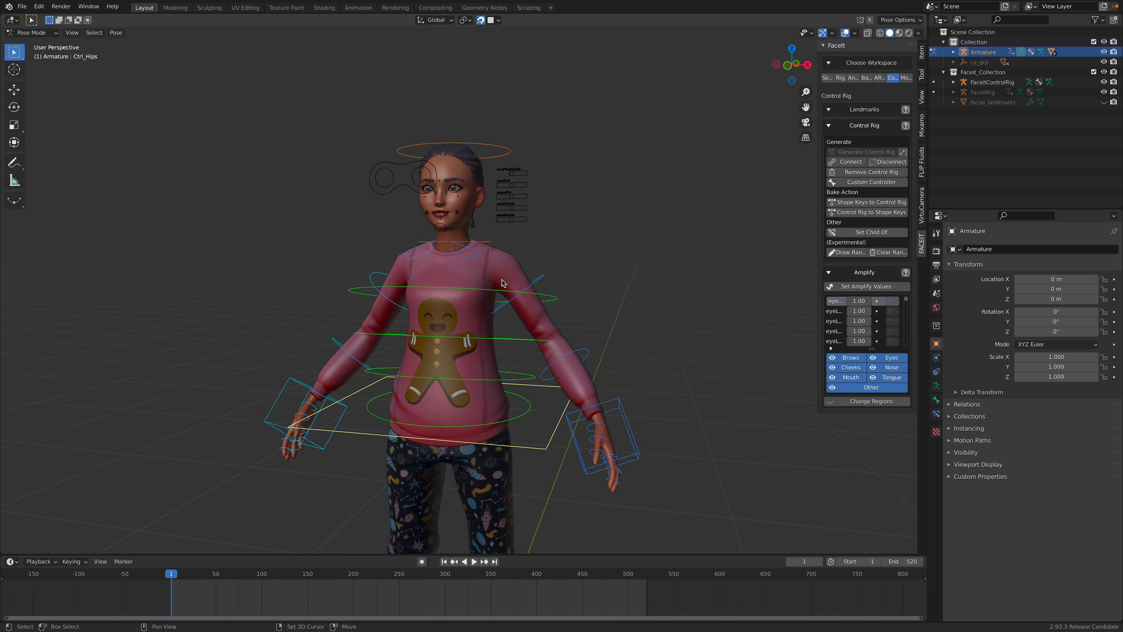
Step: Try rotating the neck and head controls freely to check the face controls against the head, and cancel both rotations
scroll(501, 291, "up", 4)
left_click(493, 332)
key("r")
key("r")
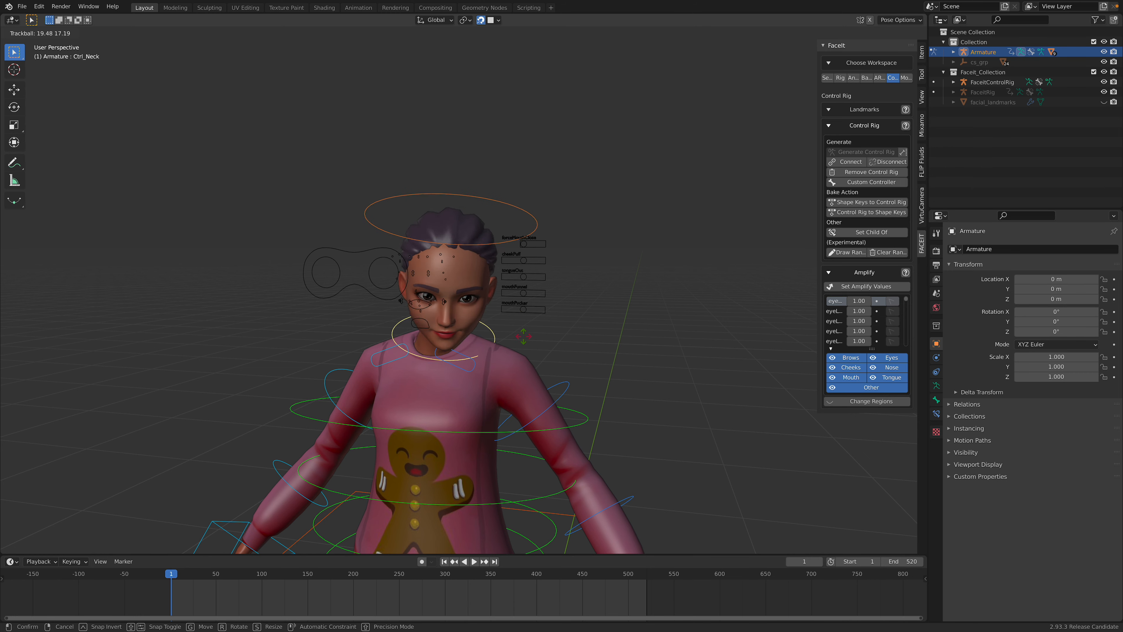
right_click(485, 266)
left_click(490, 213)
key("r")
key("r")
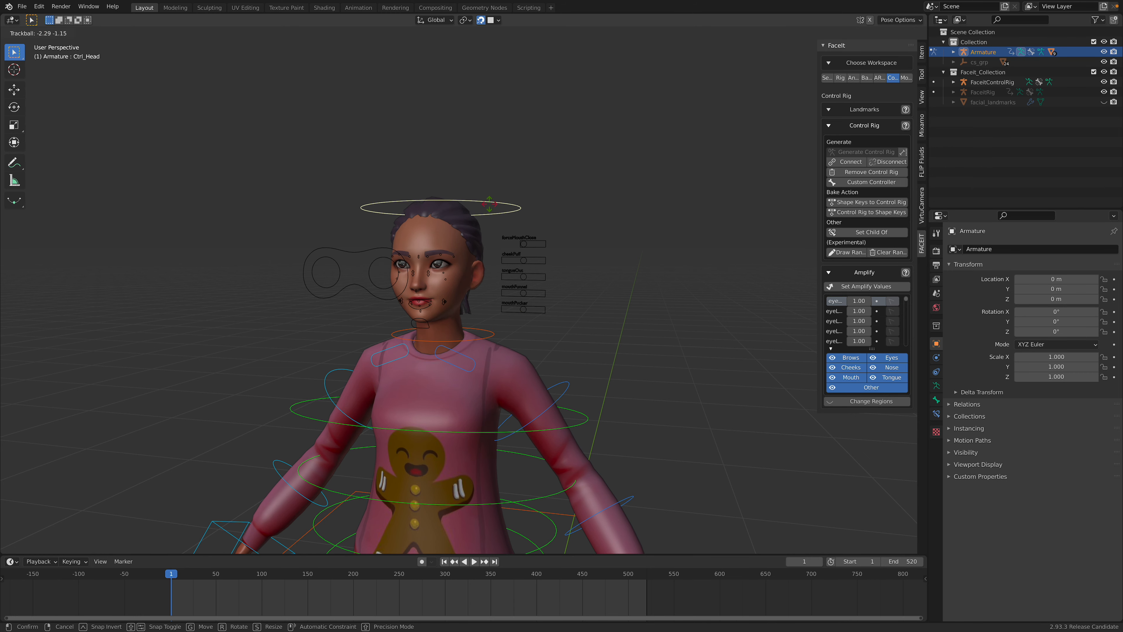
right_click(469, 217)
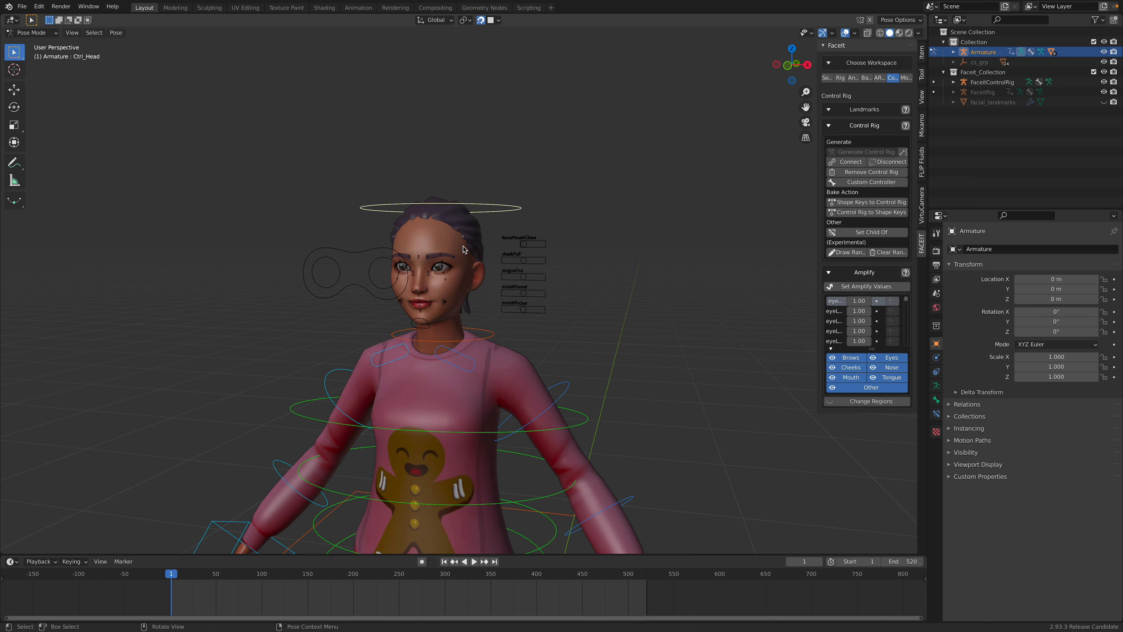
Step: Return the body armature to Object Mode, select the Faceit control rig and switch it to Pose Mode
scroll(424, 262, "up", 2)
left_click(31, 32)
left_click(36, 43)
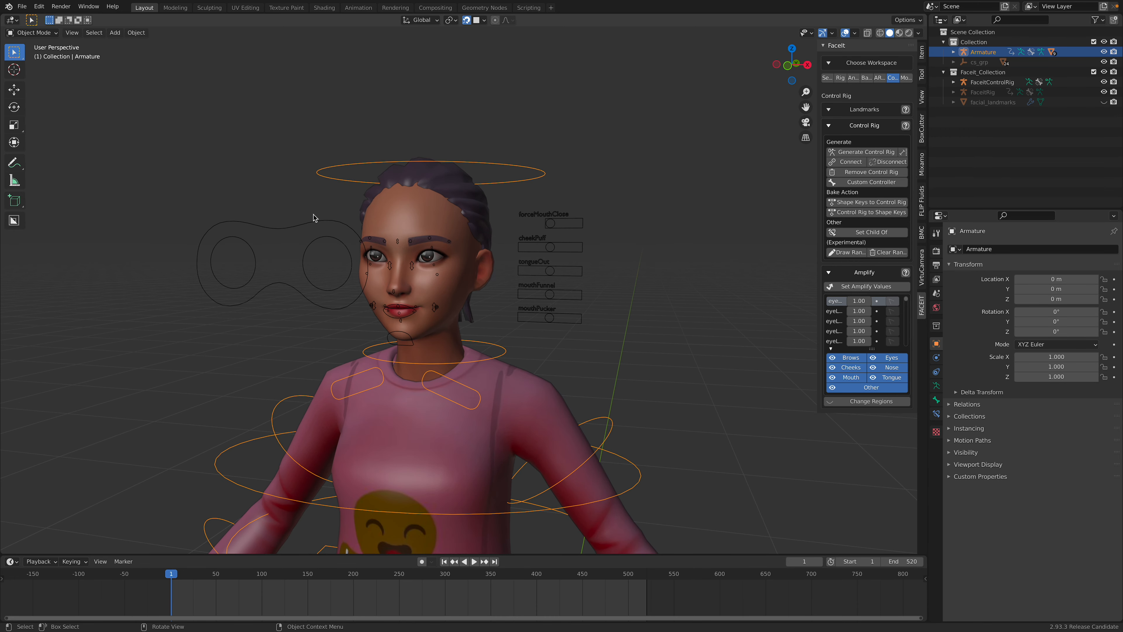
left_click(329, 235)
left_click(15, 33)
left_click(31, 63)
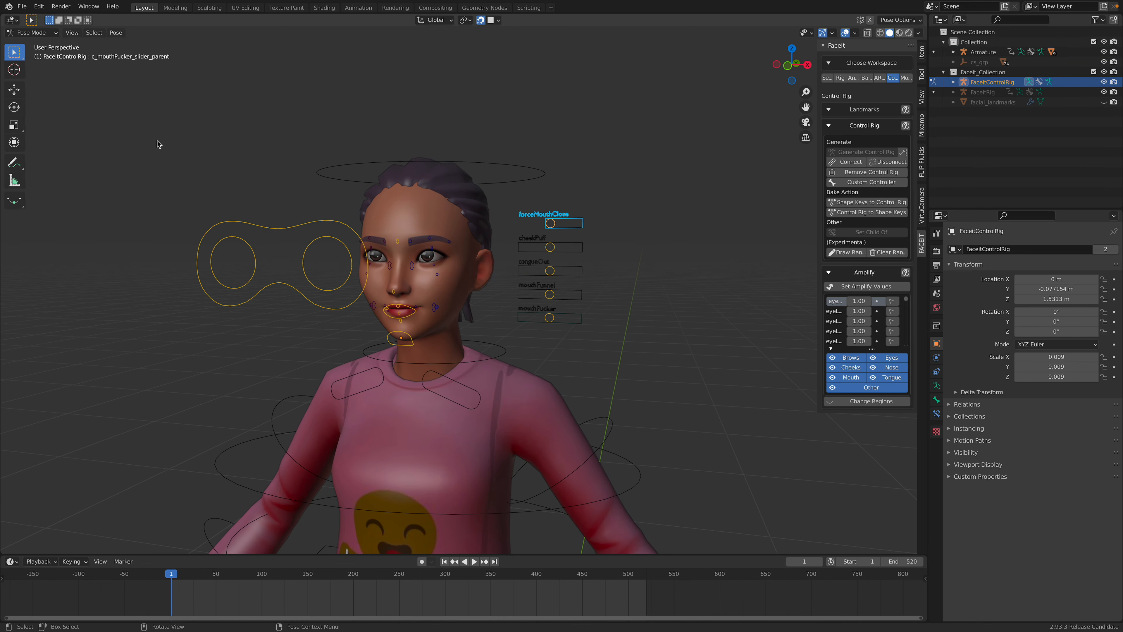
Step: Try moving the left and right eye controls together, and cancel the move
left_click(323, 243)
scroll(312, 245, "up", 1)
left_click(190, 231, "shift")
key("g")
right_click(282, 205)
Step: Try sliding the left and right eye controls inward along the X axis one at a time, and undo both moves
left_click(282, 217)
key("g")
key("x")
left_click(258, 258)
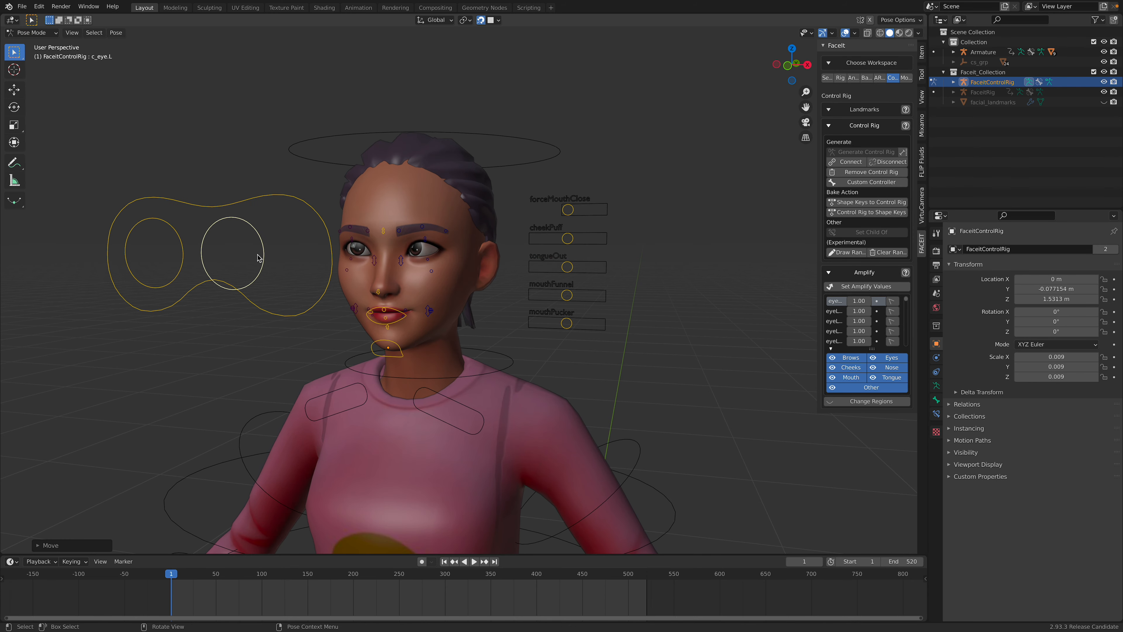
left_click(178, 240)
key("g")
key("x")
left_click(235, 250)
middle_click_drag(448, 269, 343, 255)
left_click(190, 230)
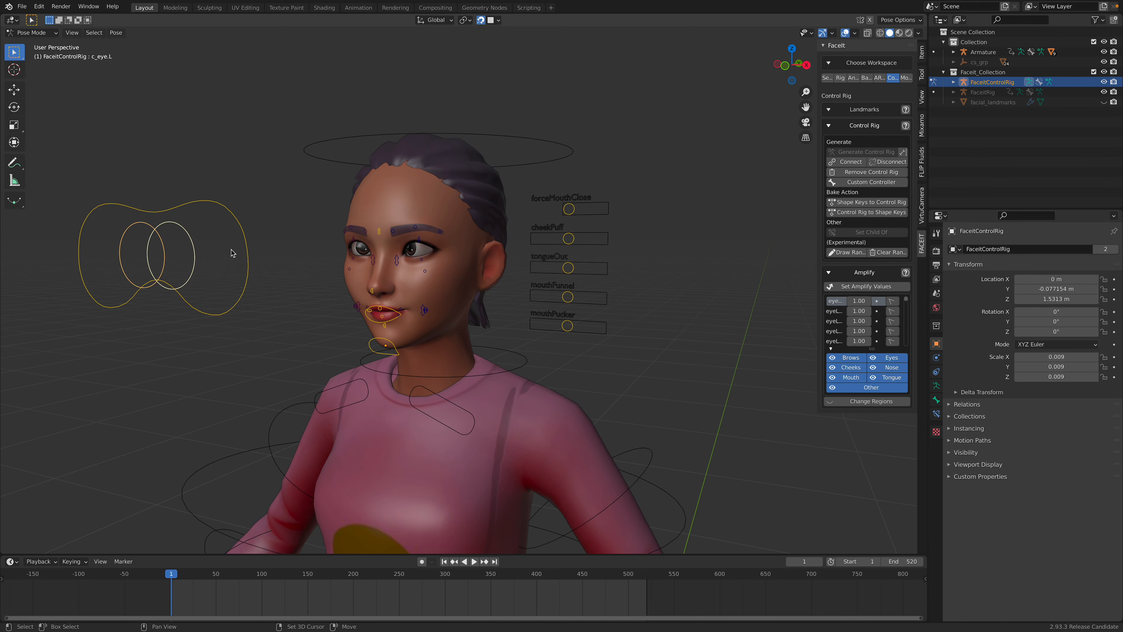
left_click(239, 253)
Step: Try moving the shared eye look-at control in front of the face, and cancel the move
middle_click_drag(263, 251, 284, 233)
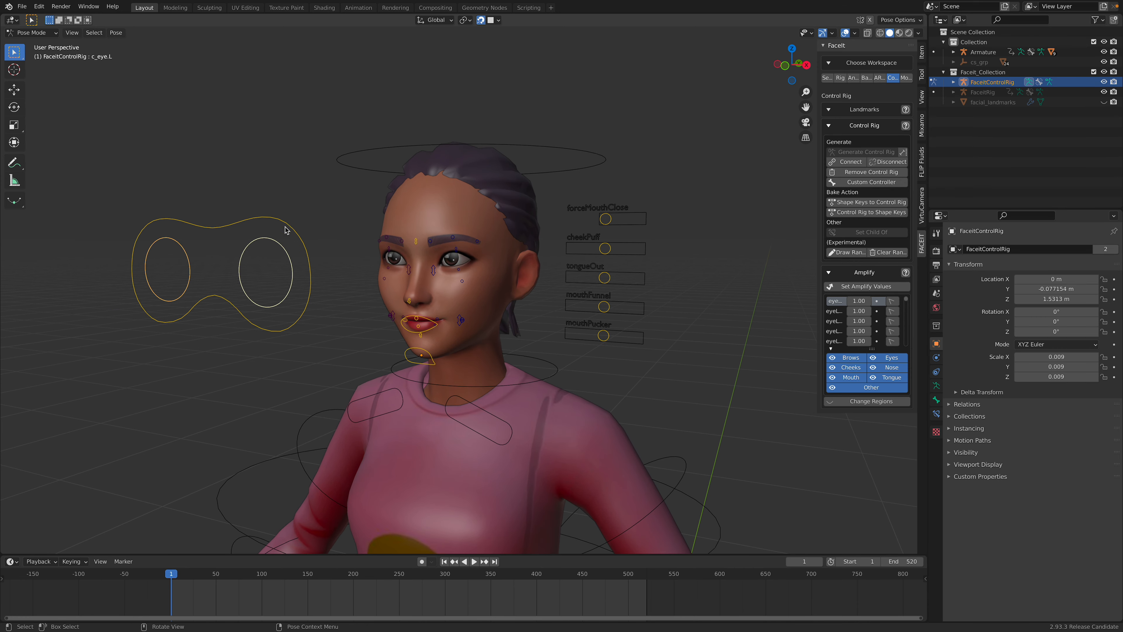
key("g")
right_click(317, 199)
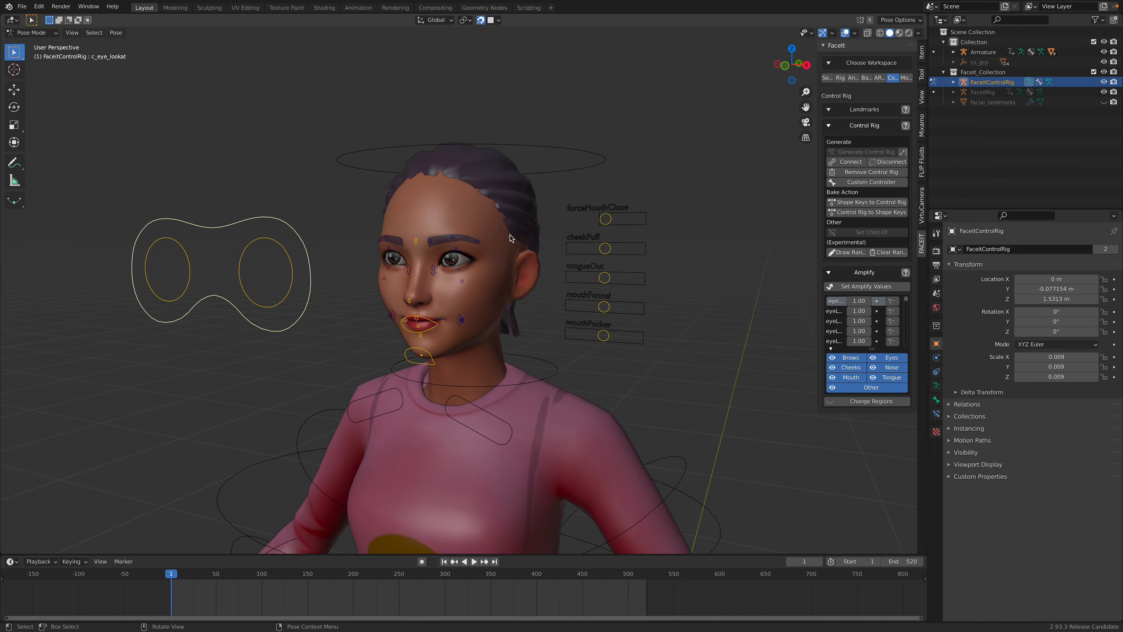
Step: Try moving the left brow master, left inner brow and centre brow controls, cancelling each move
scroll(463, 230, "up", 3)
key("g")
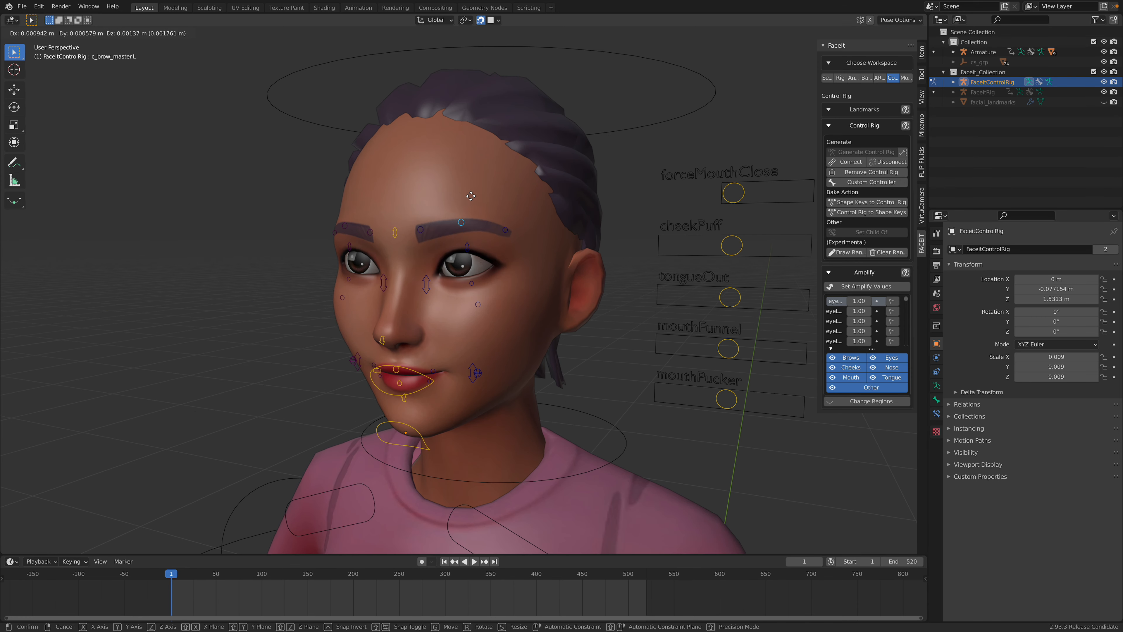
right_click(456, 204)
key("g")
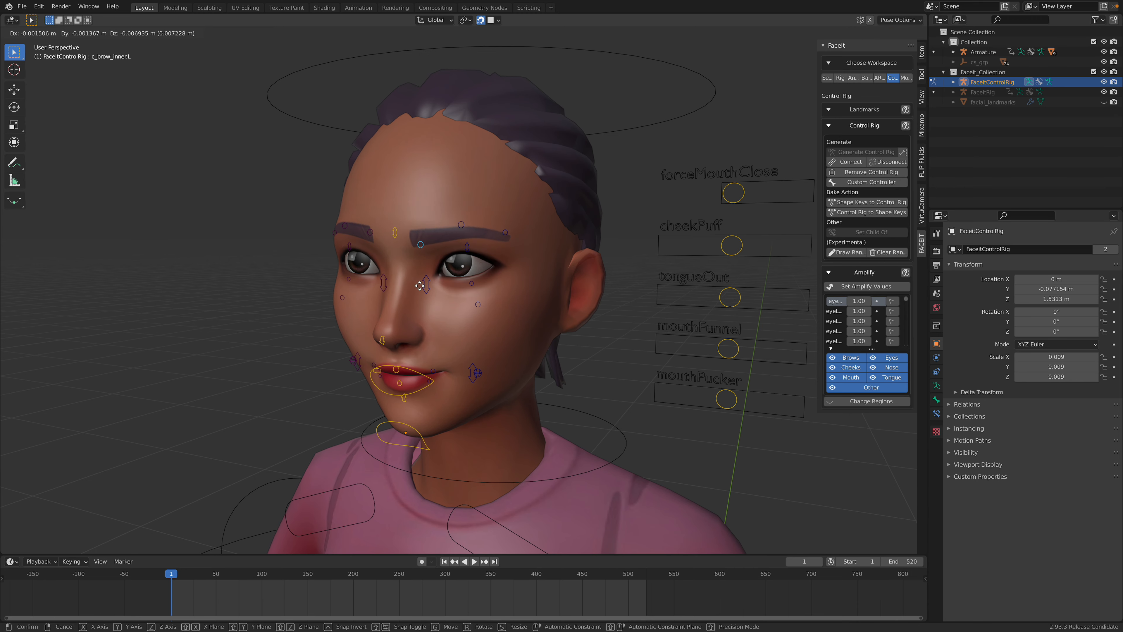
right_click(406, 230)
middle_click_drag(406, 231, 423, 228)
scroll(422, 229, "up", 1)
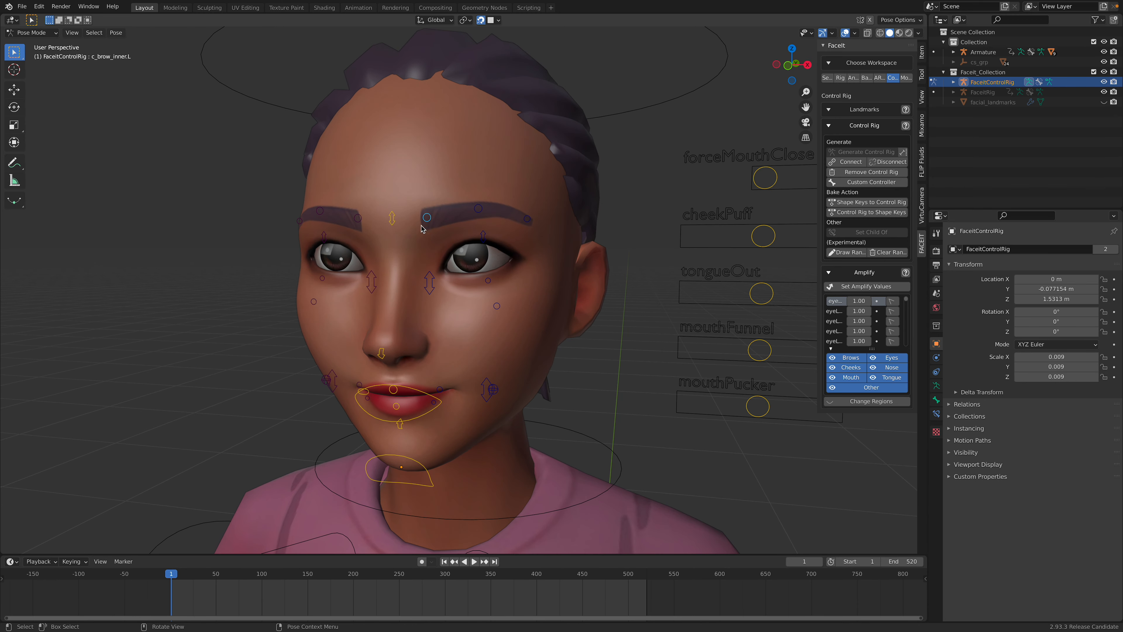
left_click(392, 218)
key("g")
right_click(446, 249)
Step: Try scaling the left nose sneer control alone and together with the right one, cancelling each scale
middle_click_drag(496, 243, 514, 231, "shift")
left_click(451, 264)
key("s")
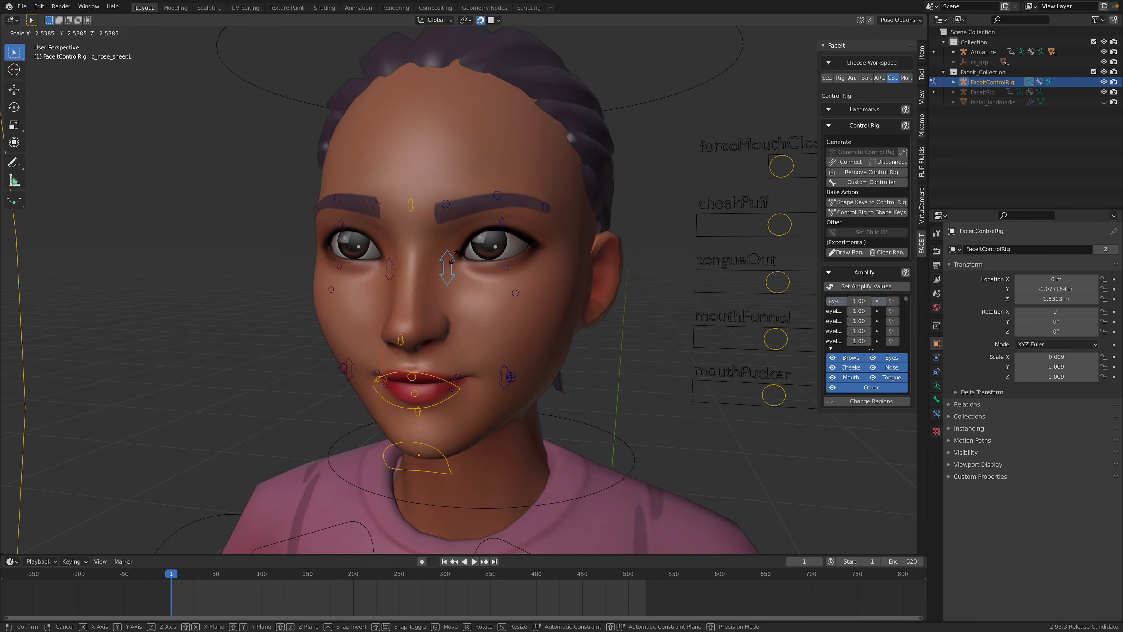
right_click(460, 270)
left_click(396, 268, "shift")
key("s")
right_click(459, 308)
middle_click_drag(460, 308, 465, 305)
key("s")
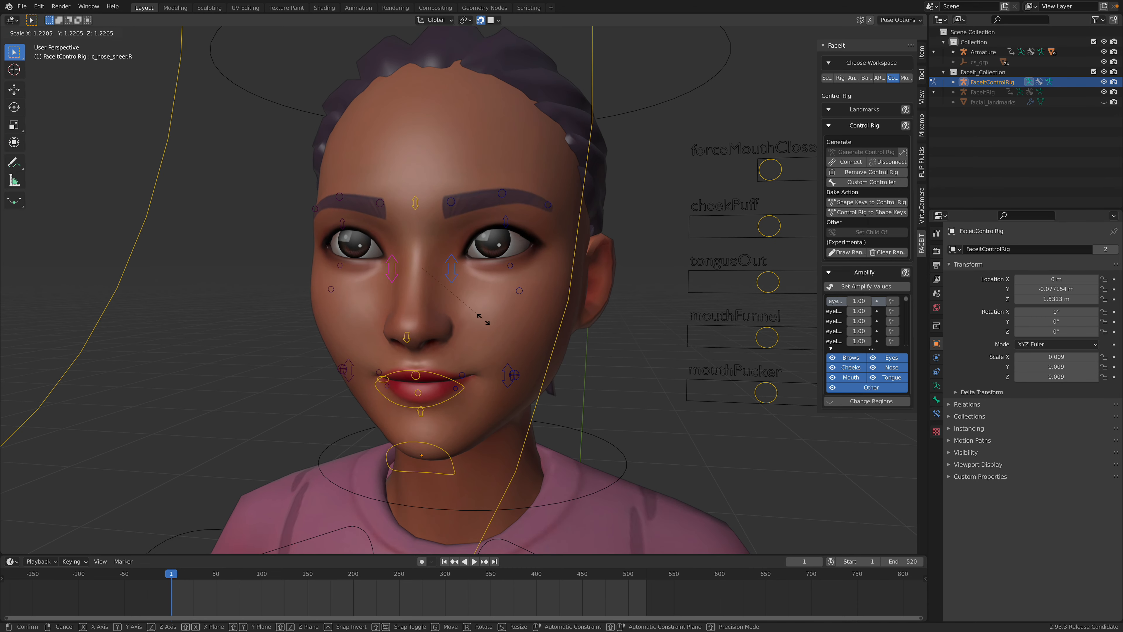
right_click(467, 302)
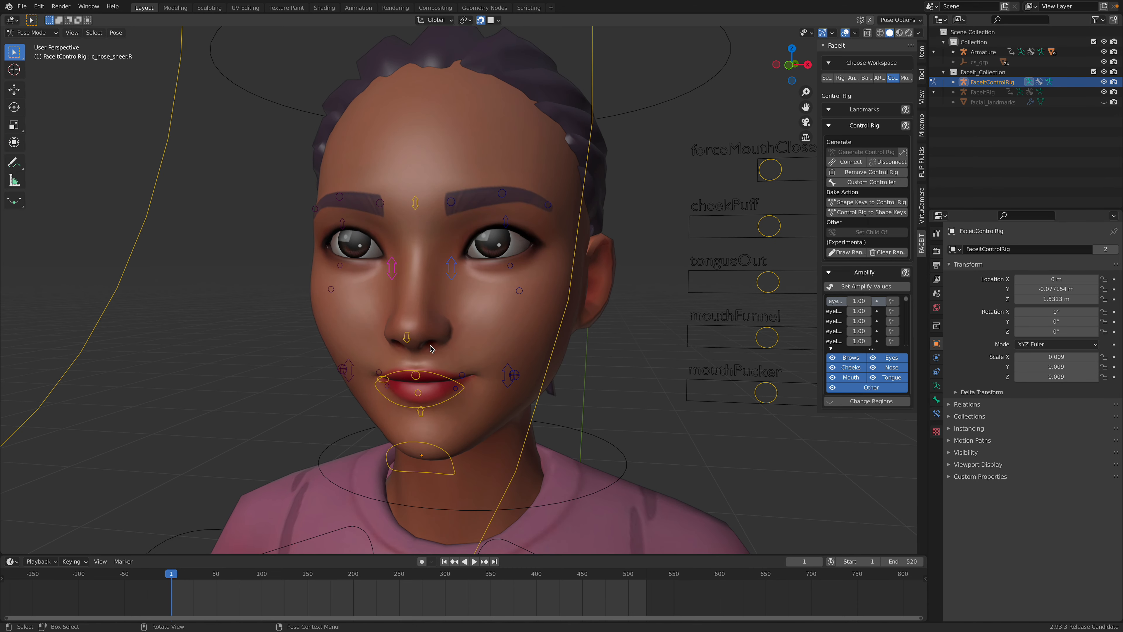
Step: Try moving the upper lip roll control and the middle upper lip control, cancelling both moves
key("g")
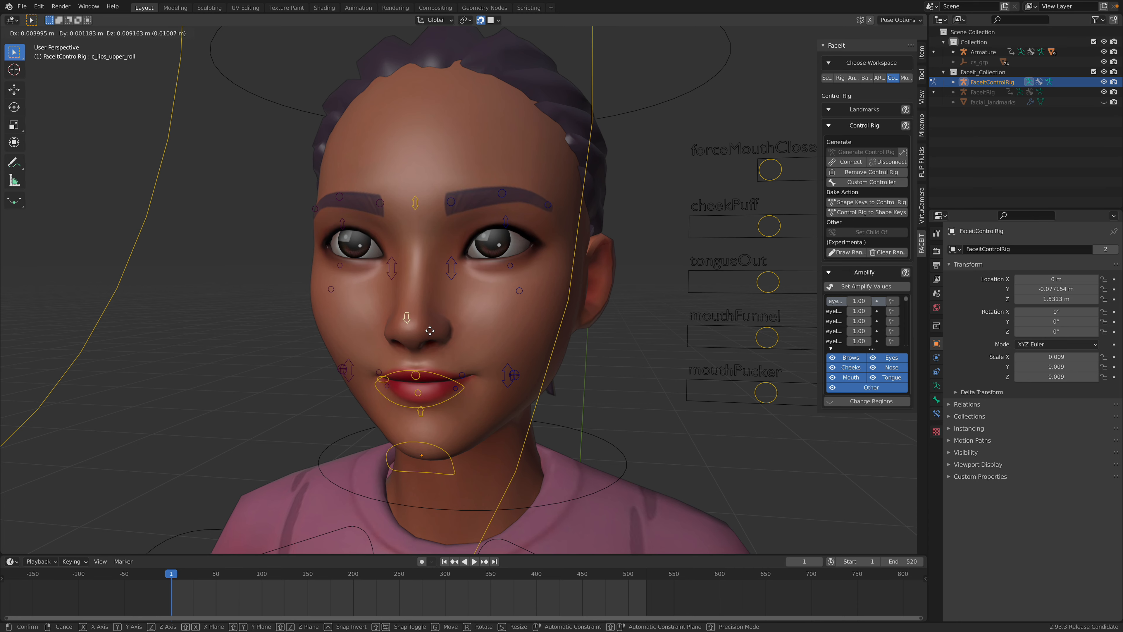
right_click(431, 364)
middle_click_drag(465, 301, 458, 275, "shift")
scroll(457, 275, "up", 2)
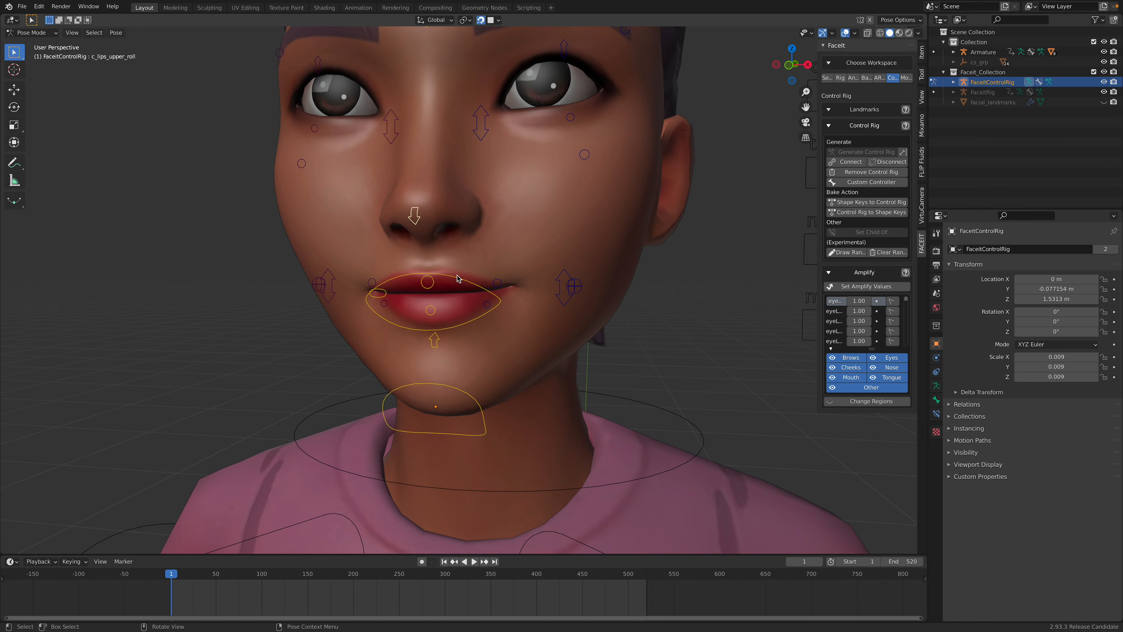
left_click(435, 286)
key("g")
right_click(440, 292)
Step: Try moving the left outer upper and left outer lower lip controls, cancelling both moves
left_click(498, 283)
key("g")
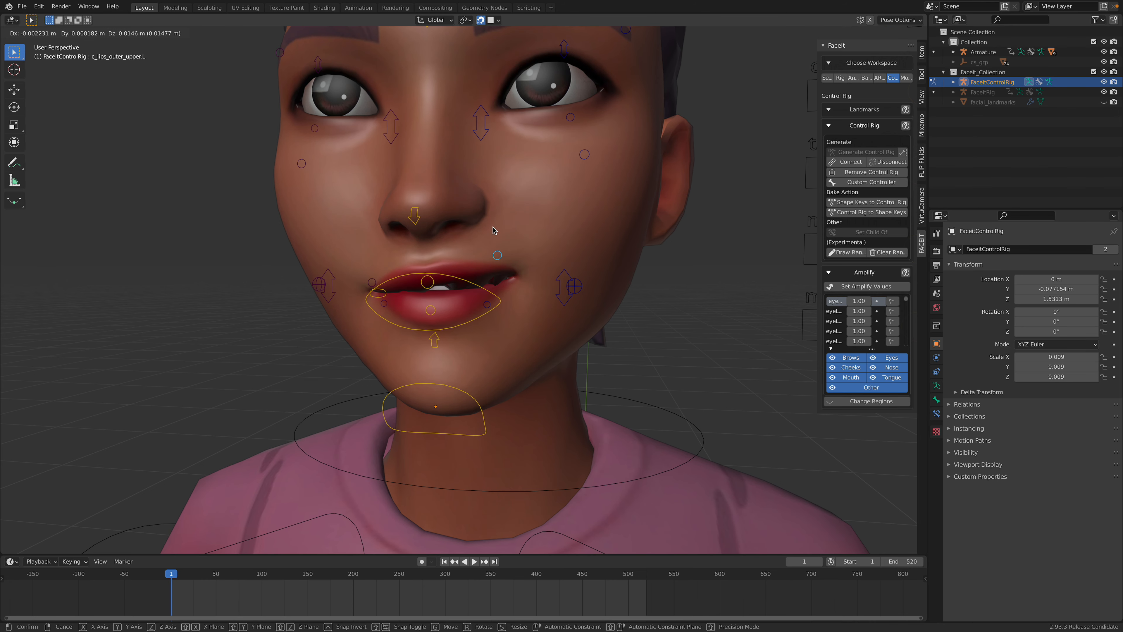
right_click(495, 229)
left_click(488, 306)
key("g")
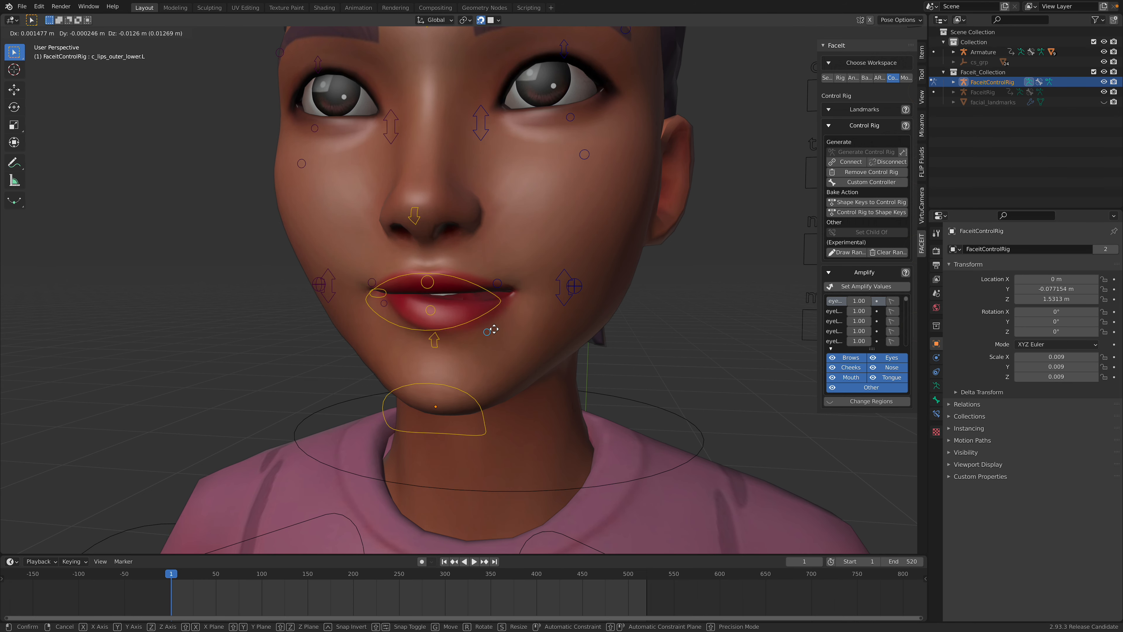
right_click(502, 371)
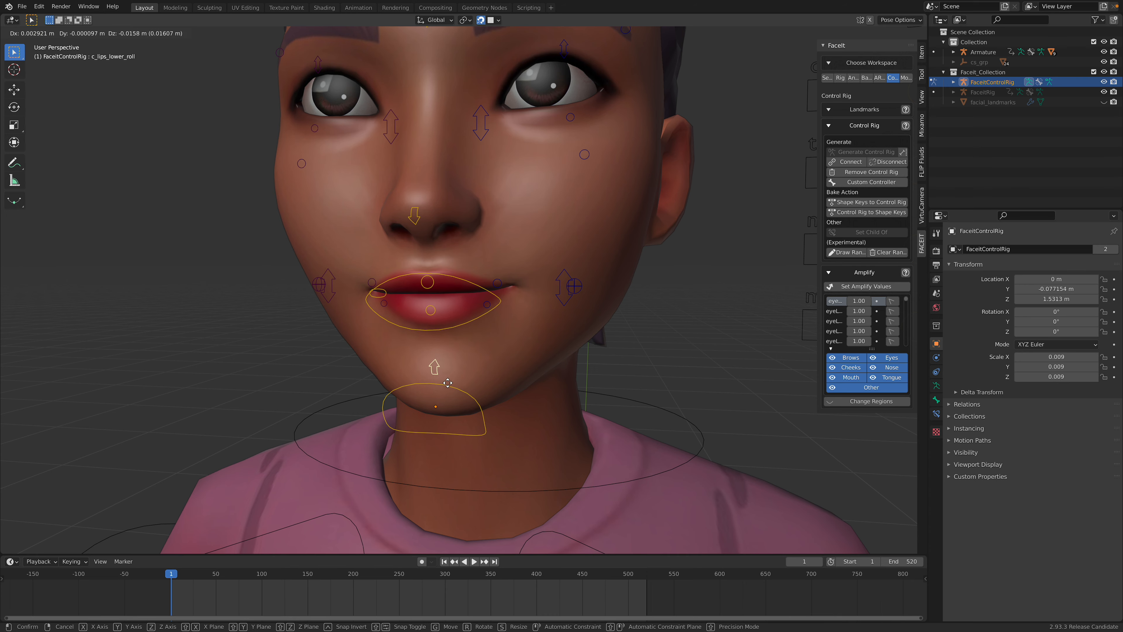
Step: Try moving the mouth controller around the lips, and cancel the move
left_click(458, 328)
key("g")
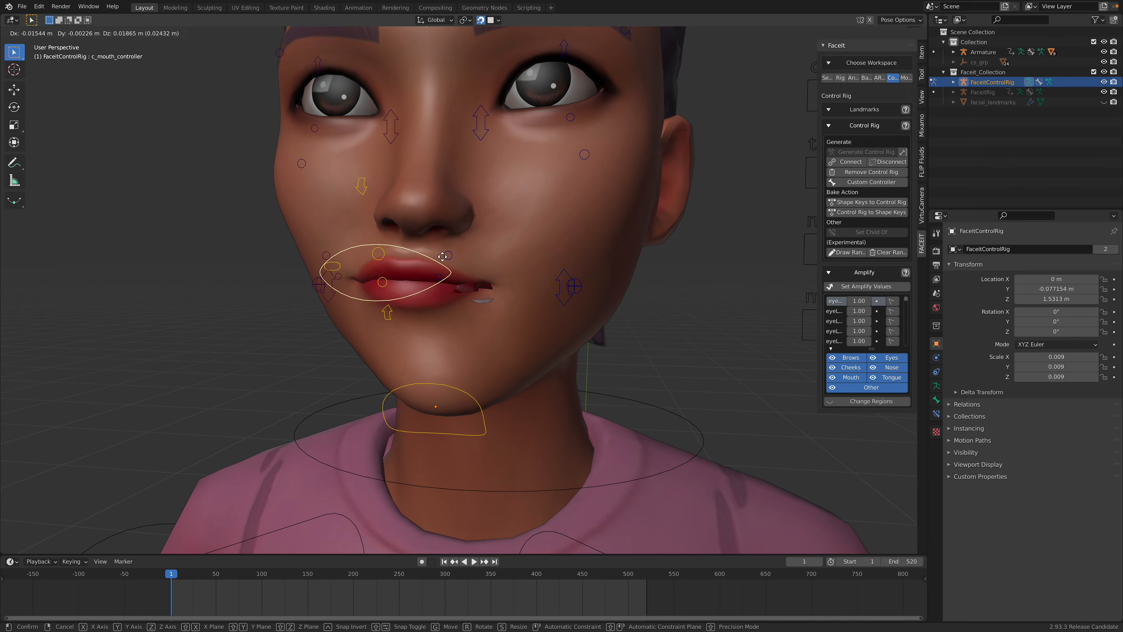
right_click(594, 288)
Step: Try moving the mouthFunnel and mouthPucker sliders beside the head, cancelling both moves
scroll(593, 278, "down", 4)
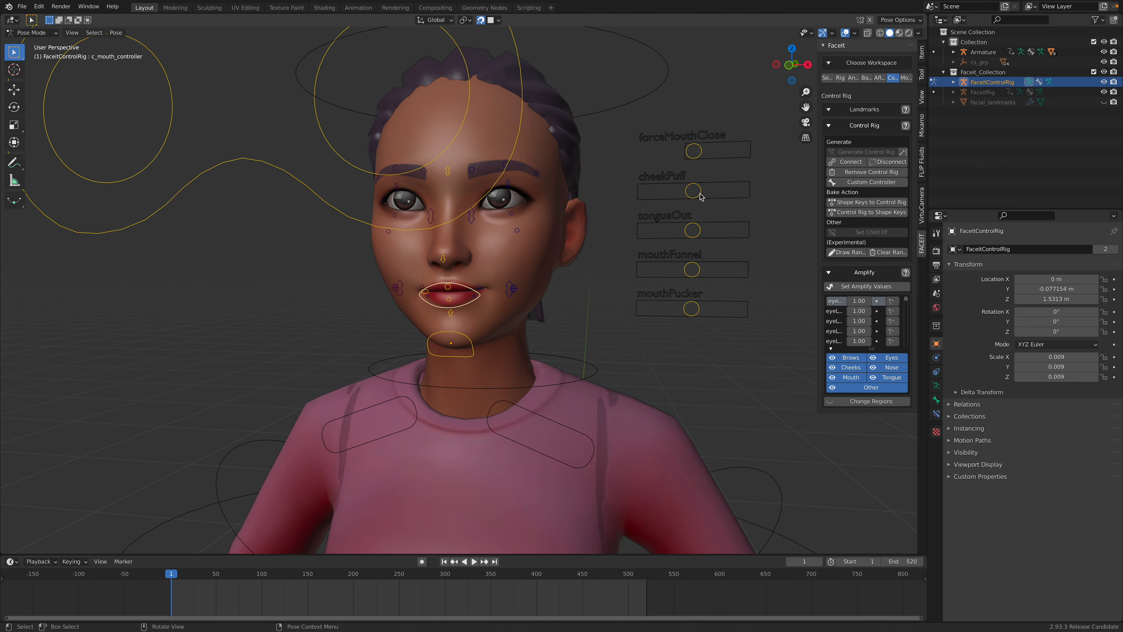
left_click(700, 272)
key("g")
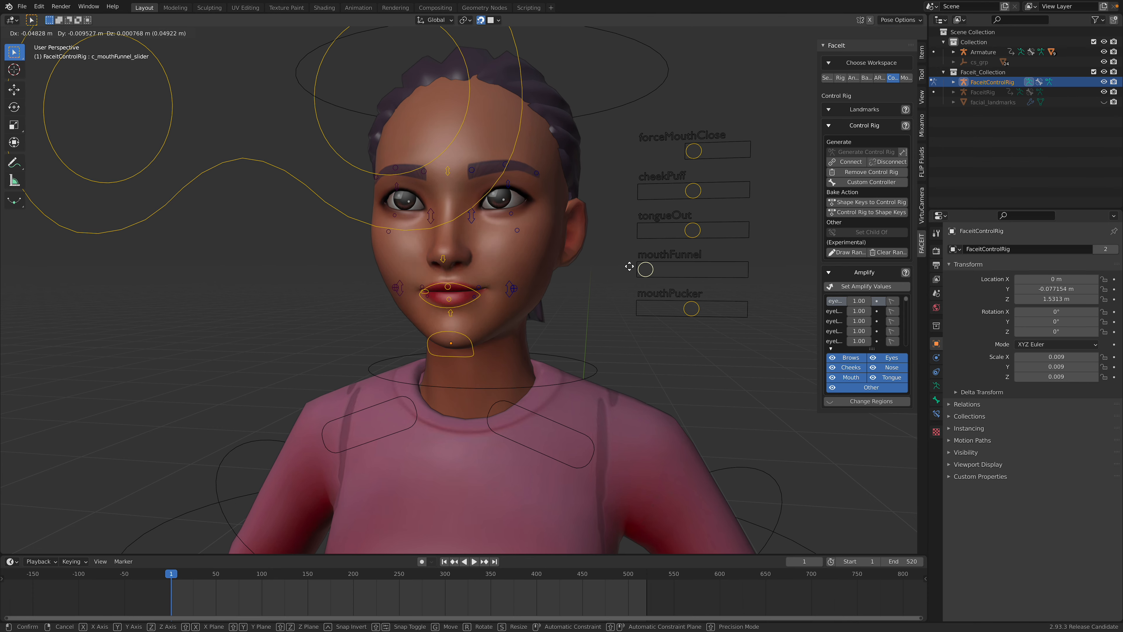
right_click(701, 307)
key("g")
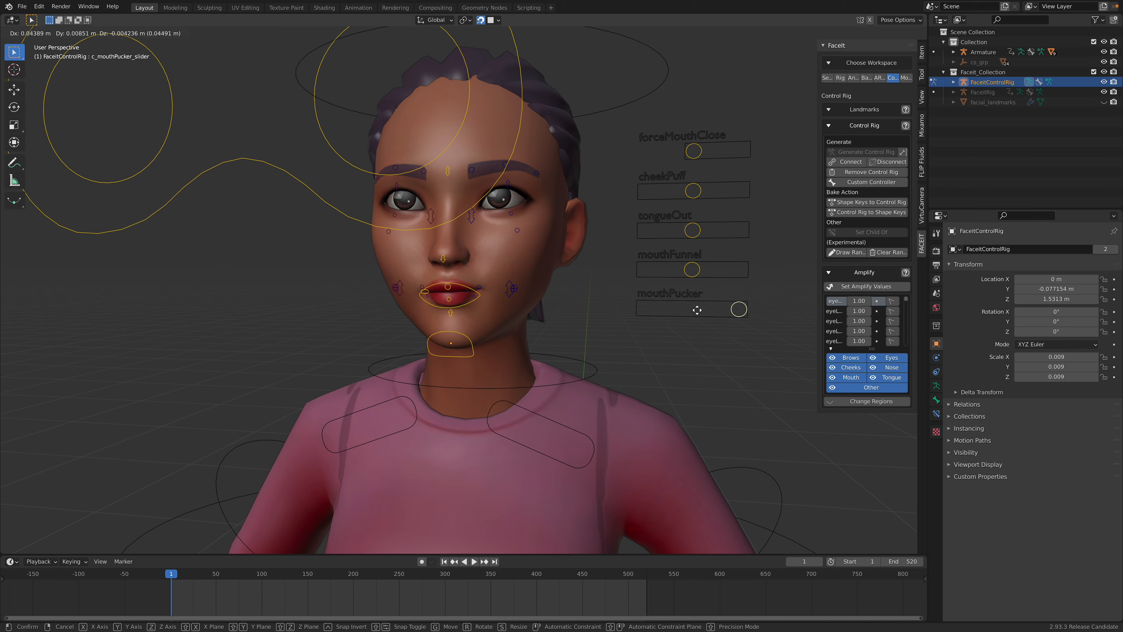
right_click(575, 307)
Step: Try moving the jaw control downward to open the mouth, and cancel the move
scroll(490, 287, "down", 3)
middle_click_drag(490, 286, 263, 226)
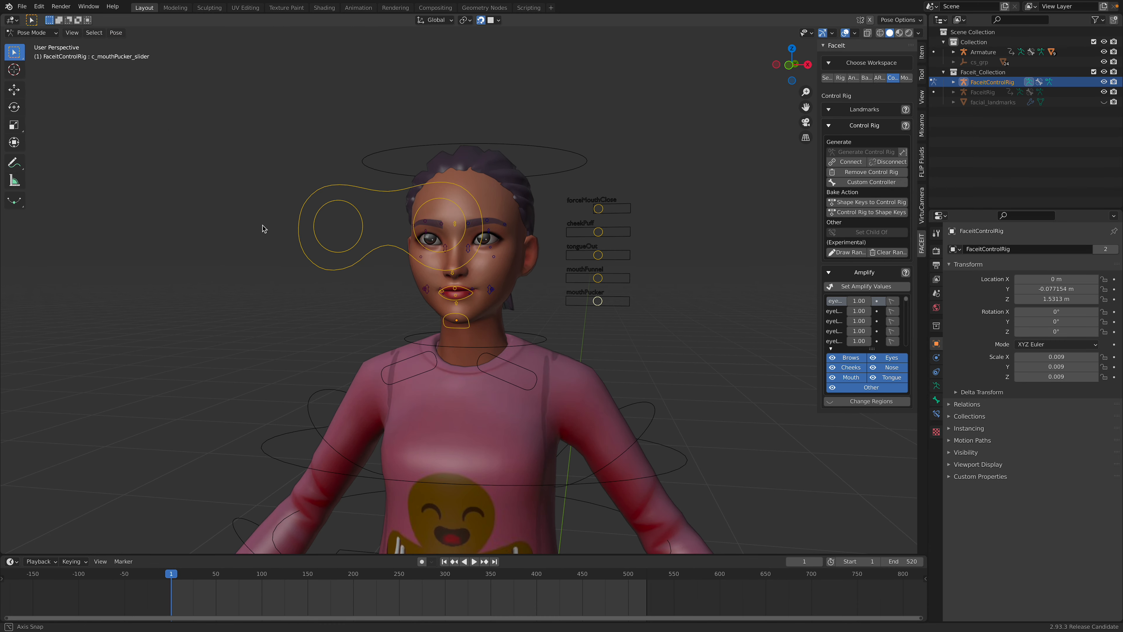
left_click(464, 323)
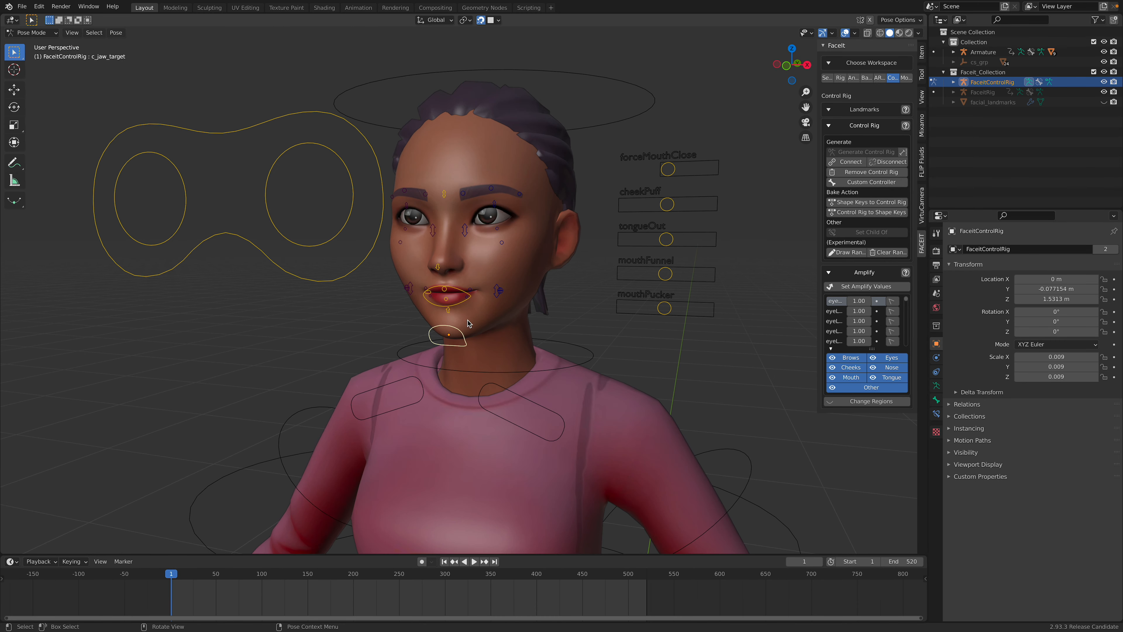
scroll(468, 325, "up", 3)
key("g")
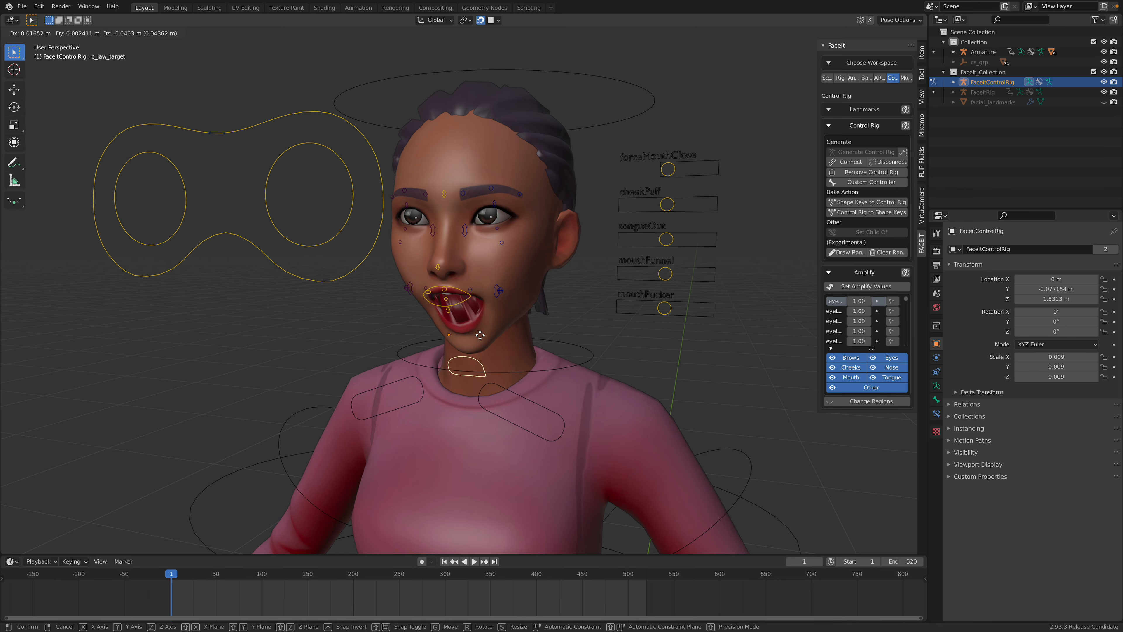
right_click(486, 342)
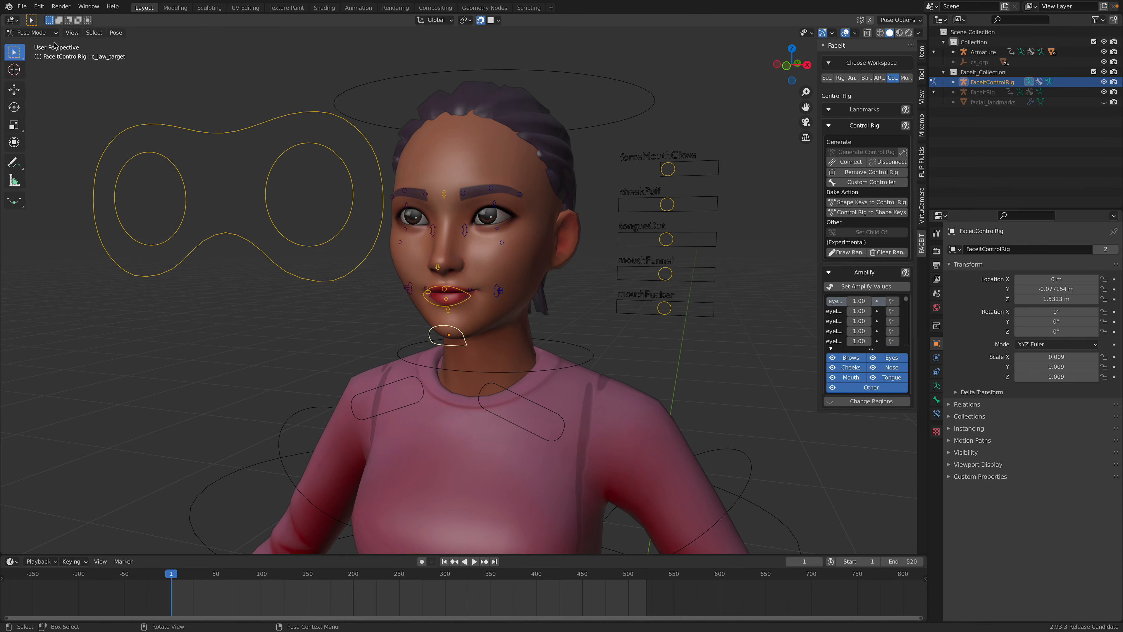
Step: Return the face control rig to Object Mode, clear the selection and save the file
left_click(22, 34)
left_click(36, 45)
left_click(429, 171)
scroll(431, 171, "down", 4)
key("ctrl+s")
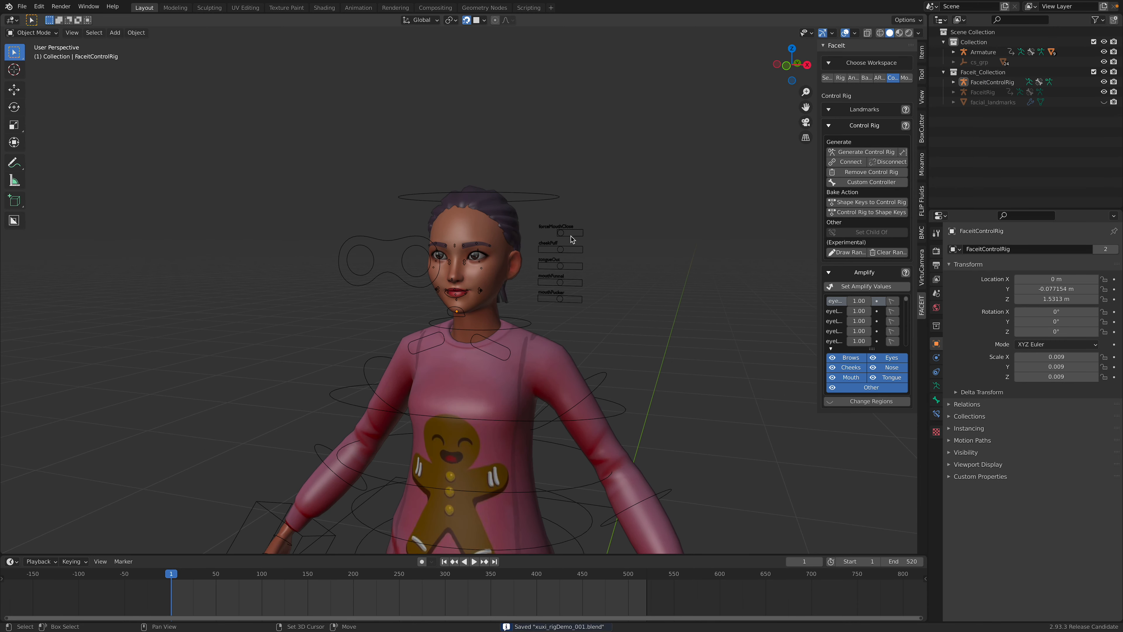
Step: Widen the Faceit sidebar and disconnect the control rig from the shape keys
middle_click_drag(580, 259, 574, 205, "shift")
scroll(575, 208, "up", 2)
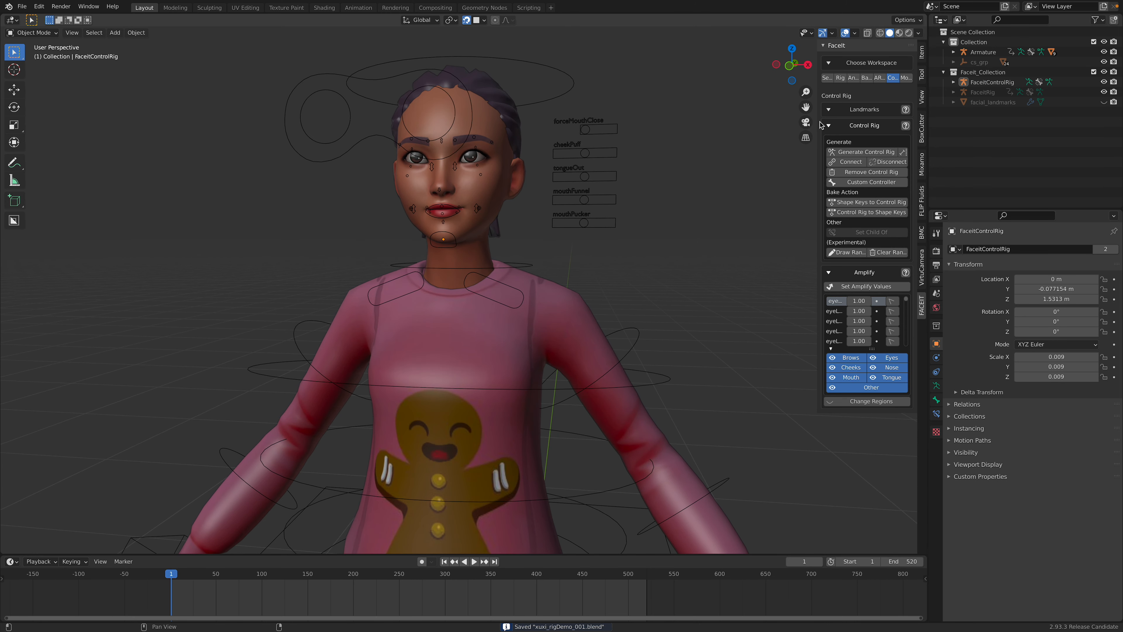
left_click_drag(816, 121, 771, 120)
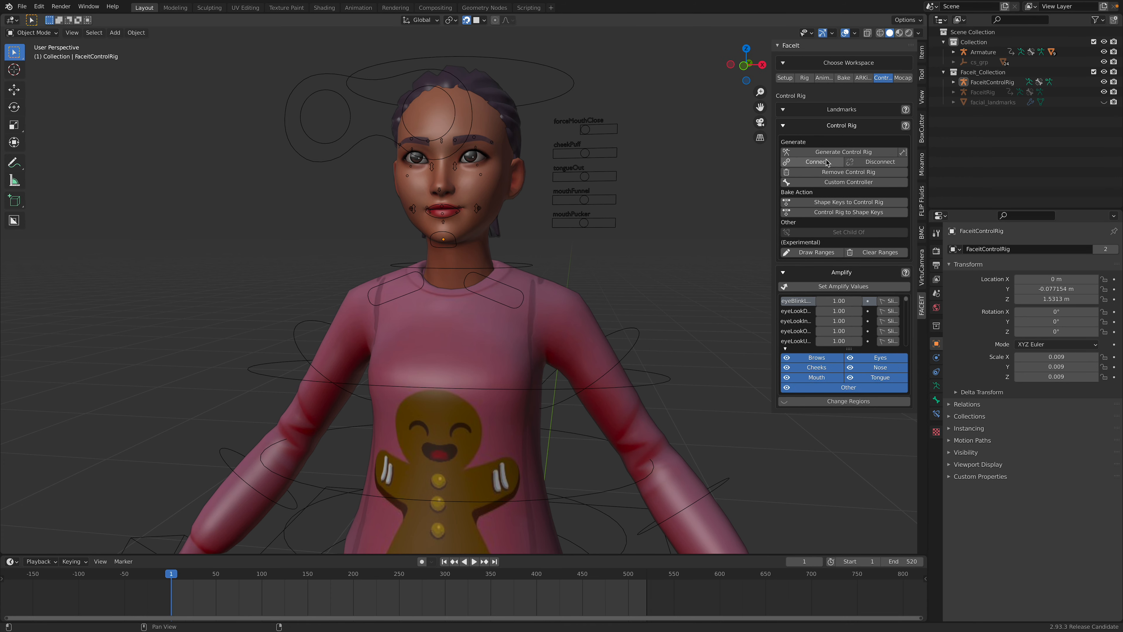
left_click(878, 162)
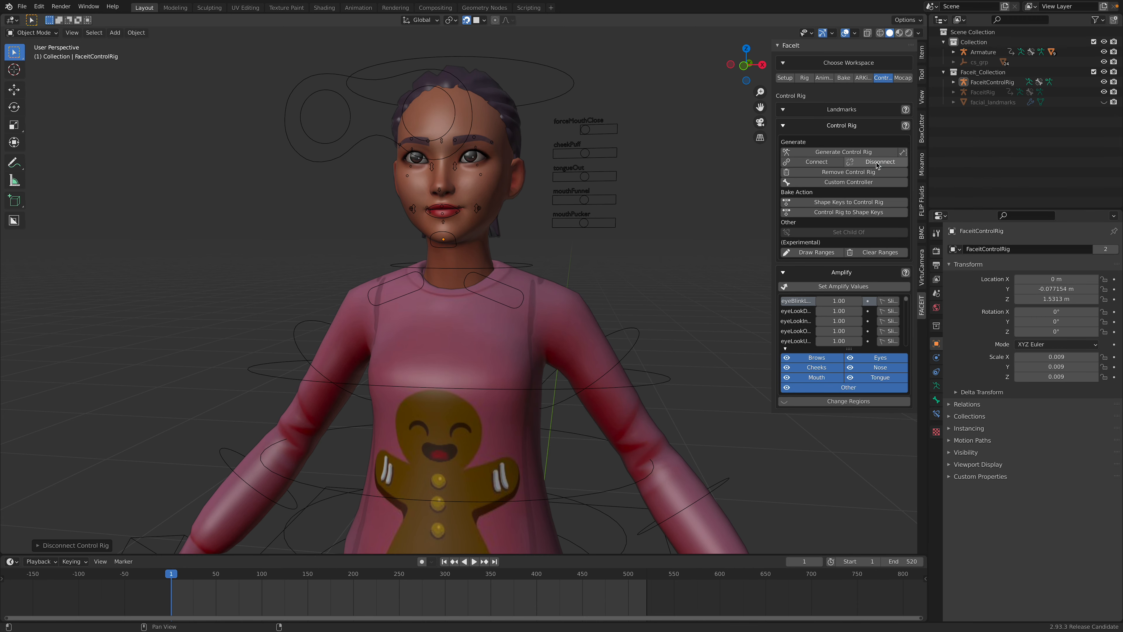
Step: Select the head mesh and open the Face Cap LIVE Mocap settings in Faceit's Mocap workspace
middle_click_drag(491, 177, 506, 172)
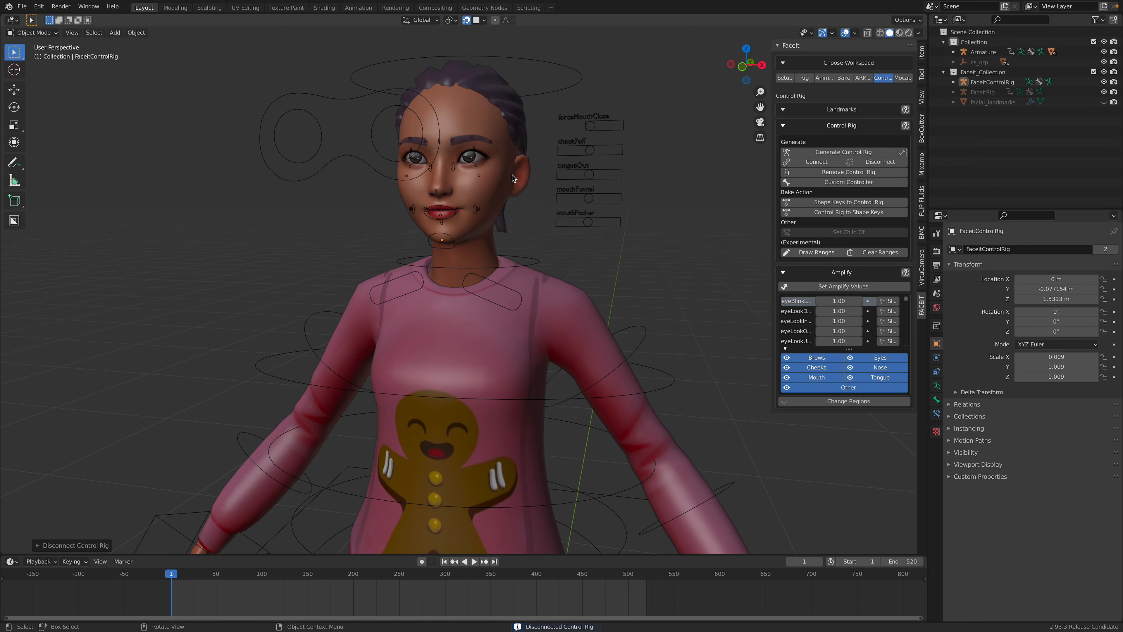
left_click(508, 173)
left_click(902, 79)
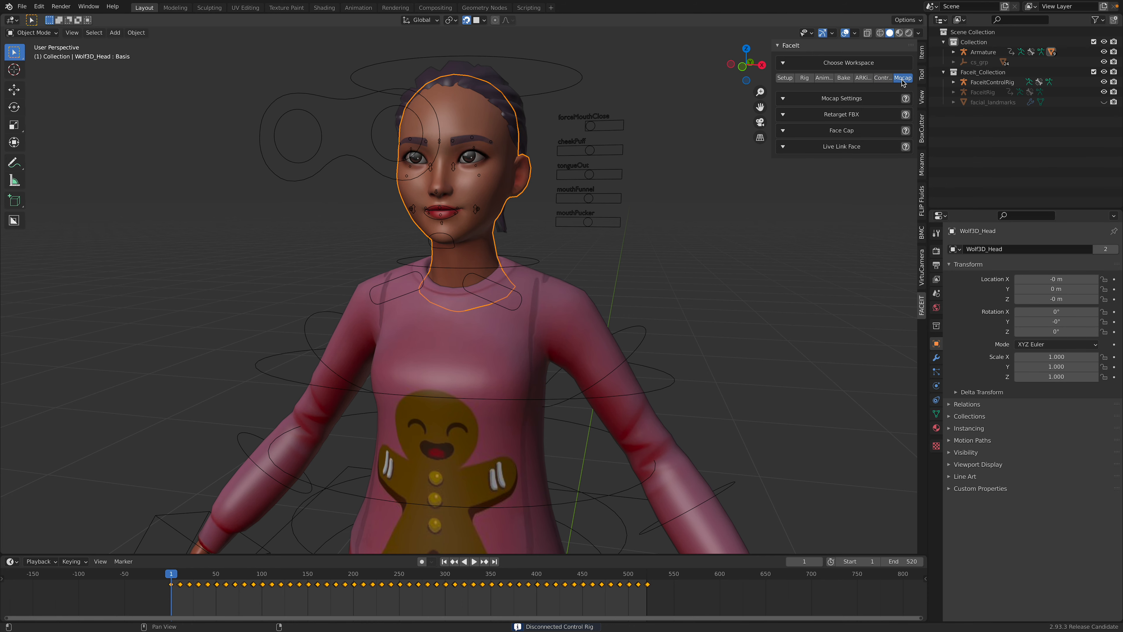
left_click(784, 130)
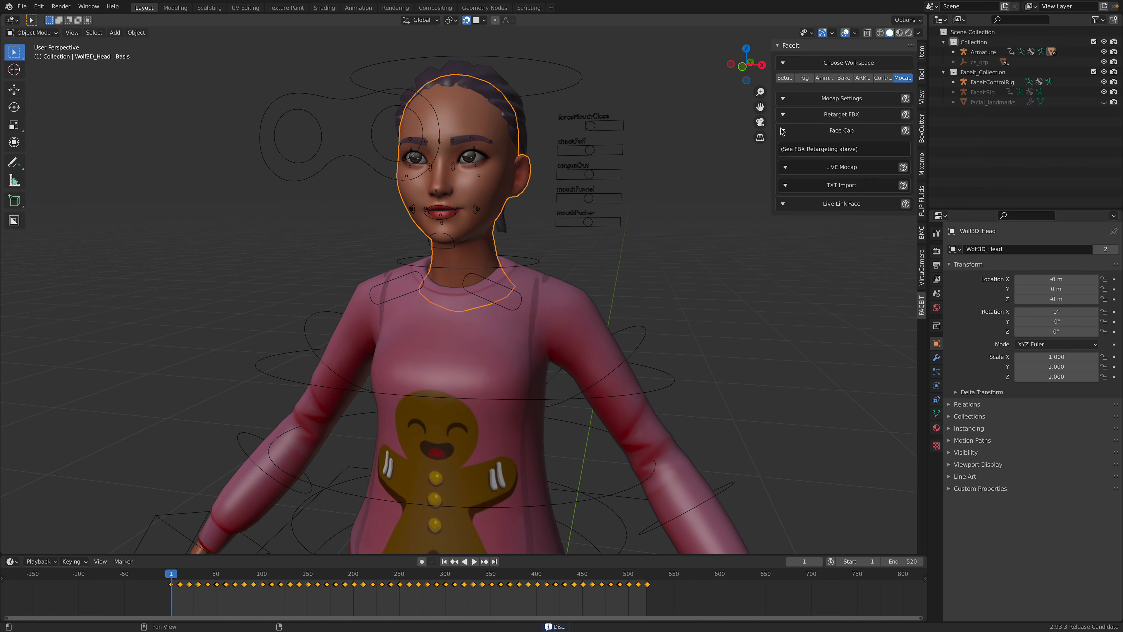
left_click(786, 167)
left_click(837, 181)
middle_click_drag(646, 202, 639, 203)
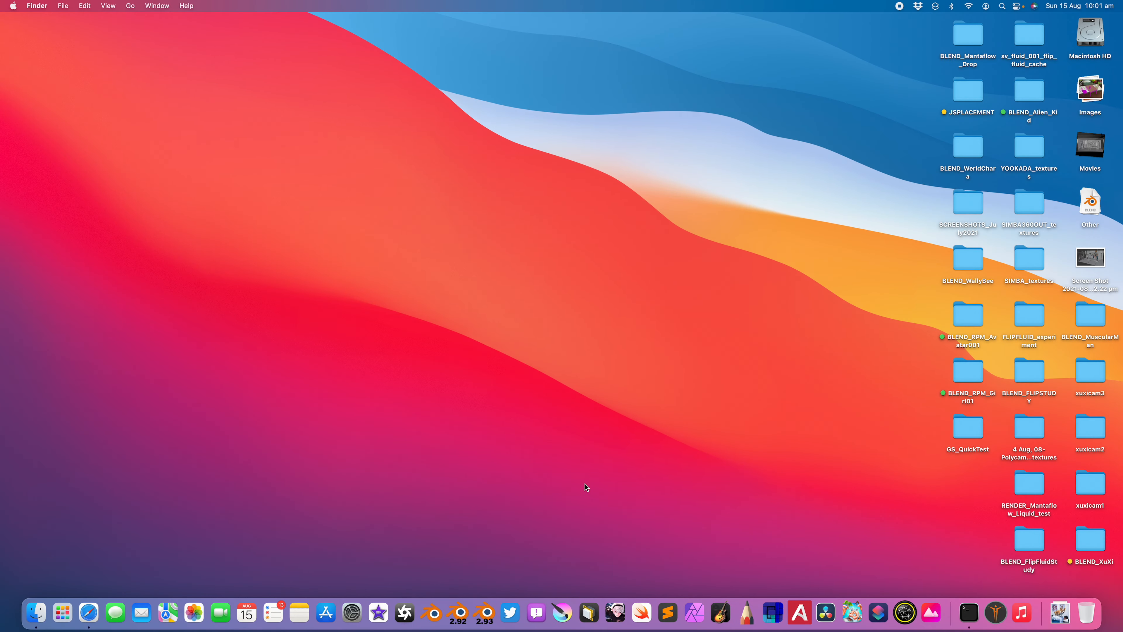
Step: Launch Blender 2.92, make its window full screen and delete all objects from the default scene
left_click(460, 616)
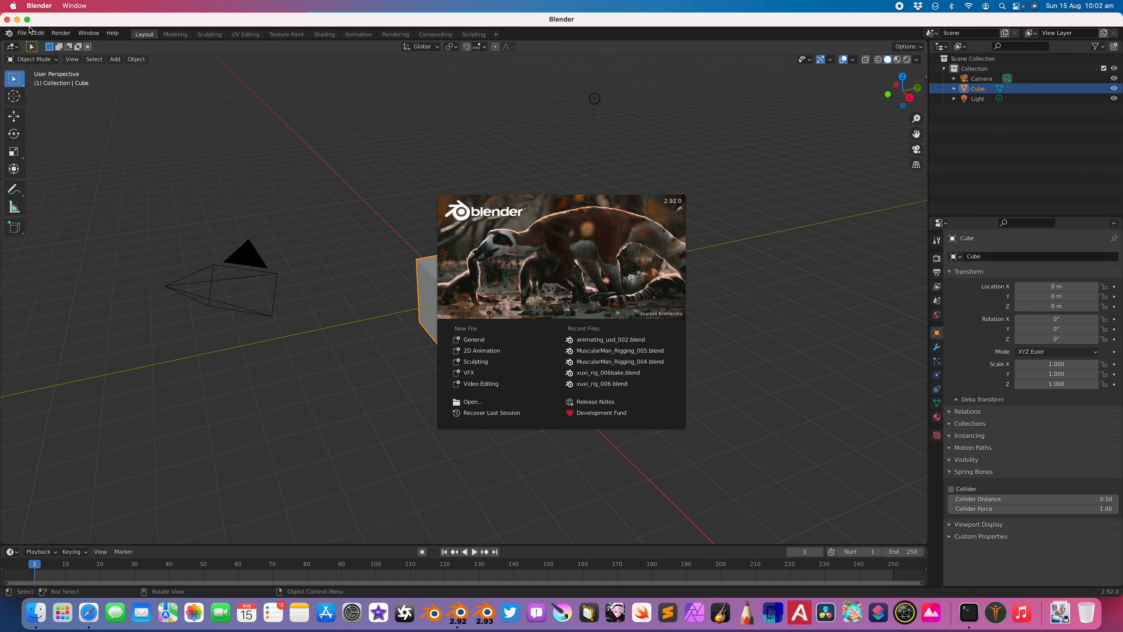
left_click(28, 22)
left_click(241, 155)
key("a")
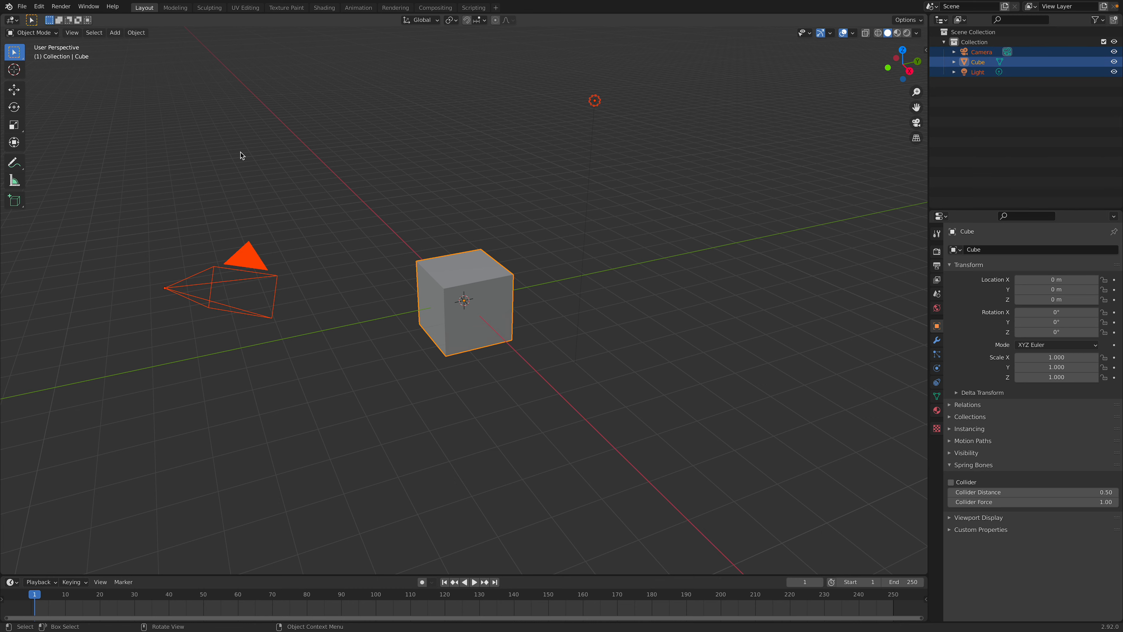
key("Delete")
Step: Open xuxi_rigDemo_001.blend from the BLEND_XuXi folder on the Desktop
left_click(22, 9)
left_click(38, 31)
left_click(516, 334)
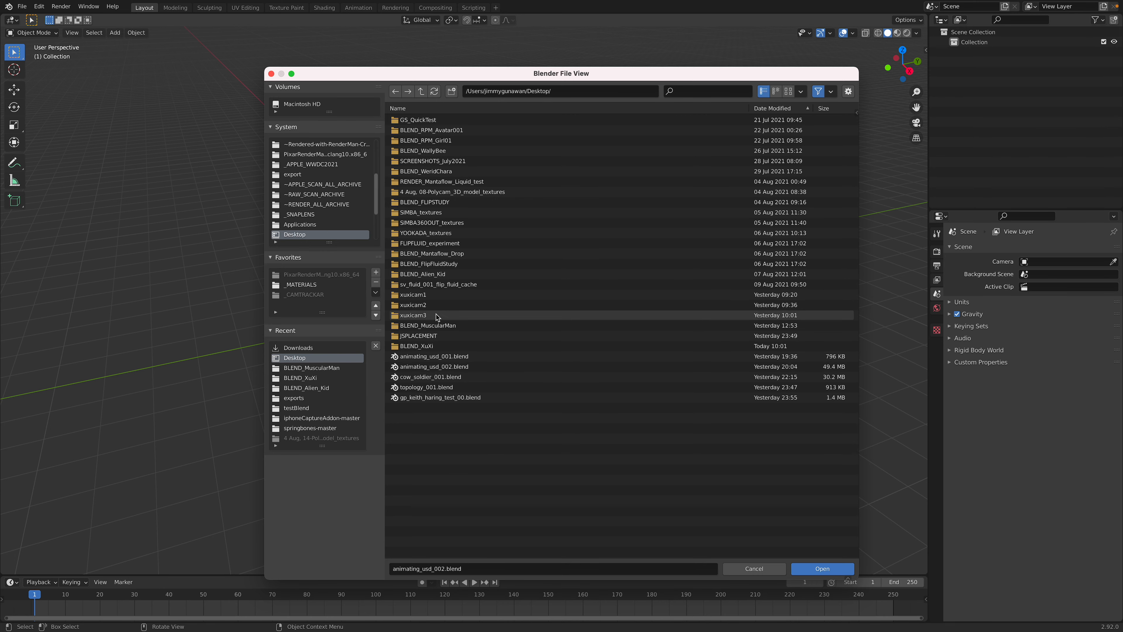
double_click(454, 346)
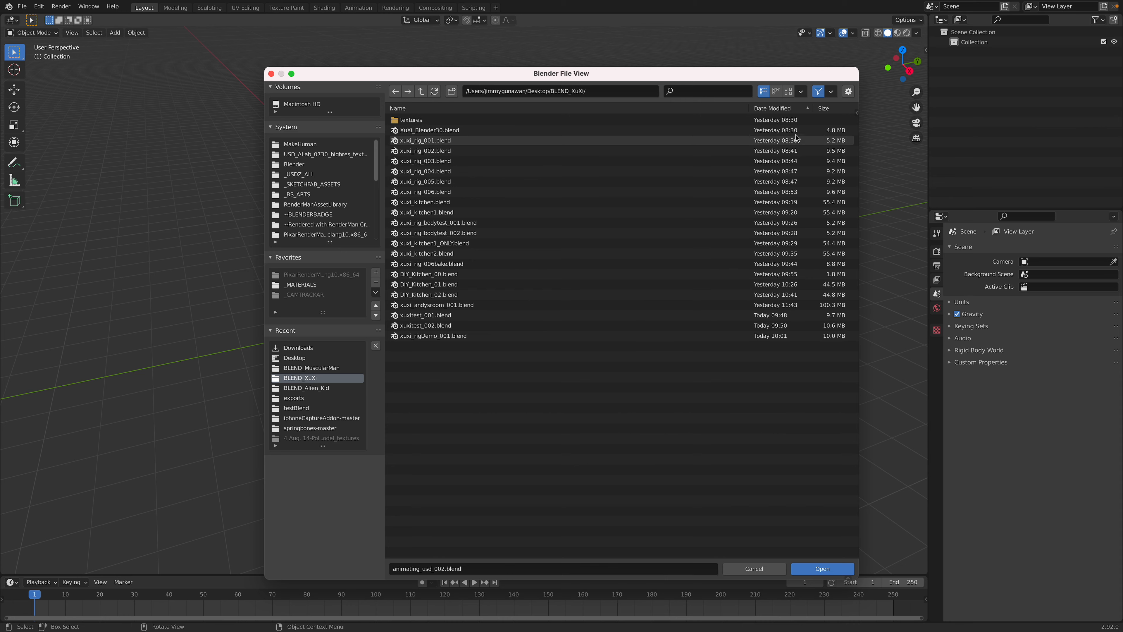
left_click(792, 109)
left_click(480, 336)
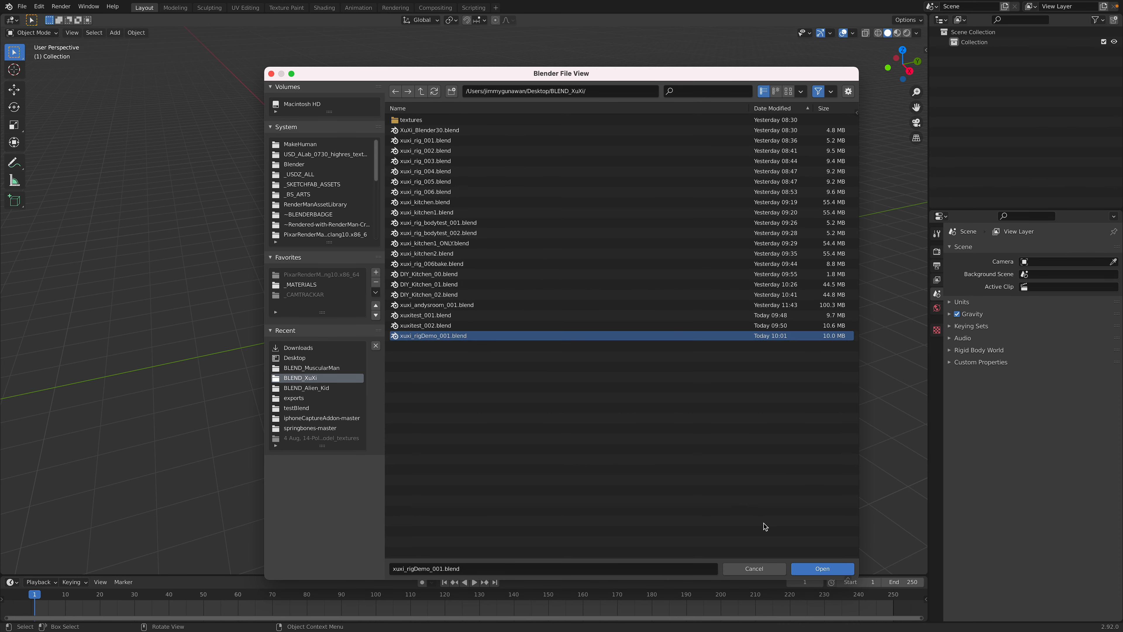
left_click(817, 567)
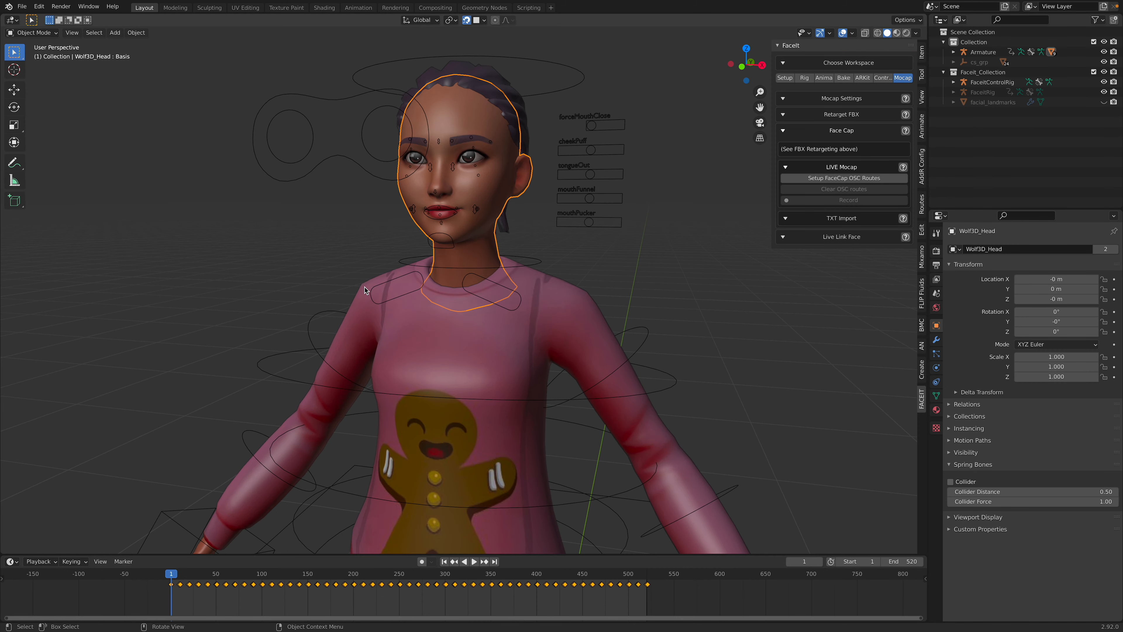
Step: Save the scene as a new incremented version named xuxi_rigDemo_002.blend
left_click(21, 6)
left_click(39, 83)
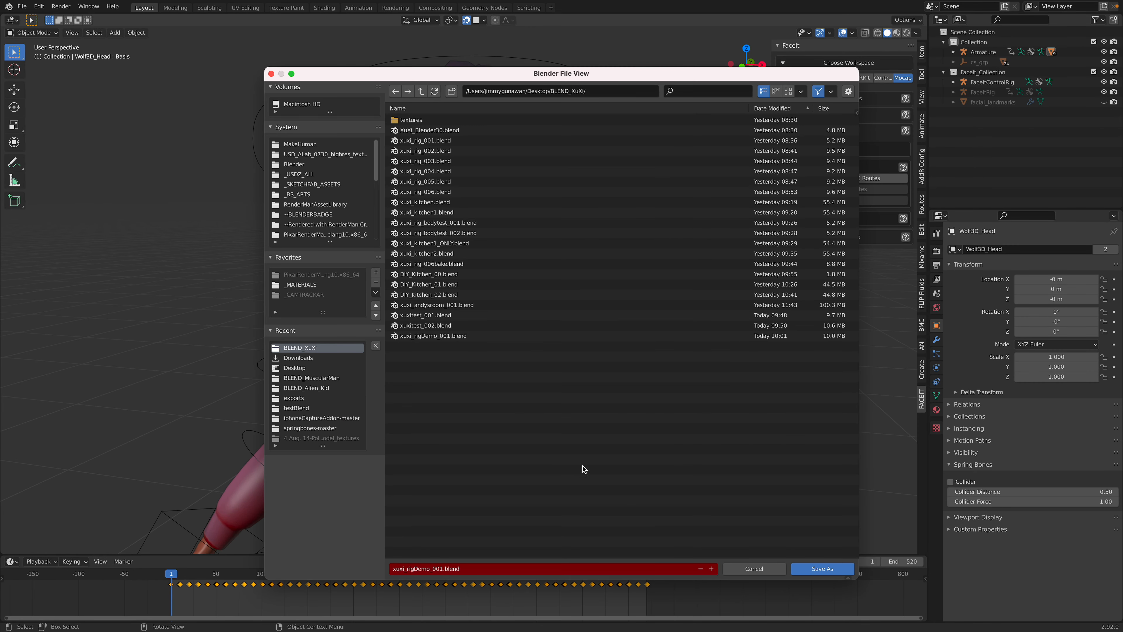
left_click(712, 569)
left_click(822, 569)
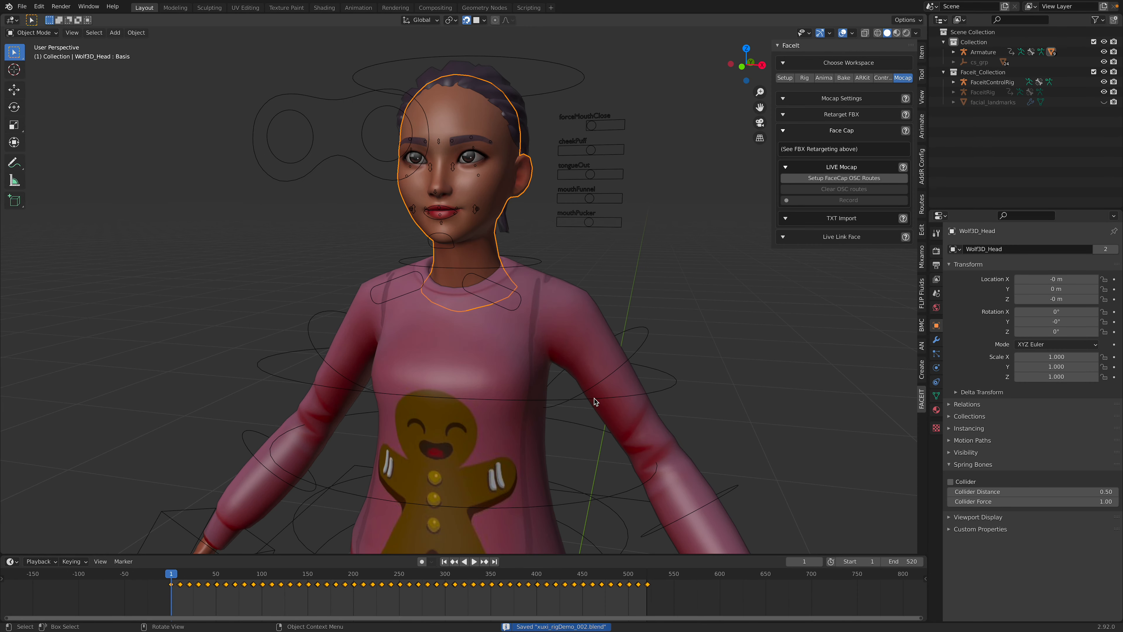
Step: Play the timeline to frame 222 and set up the FaceCap OSC routes for the head mesh in LIVE Mocap
key("space")
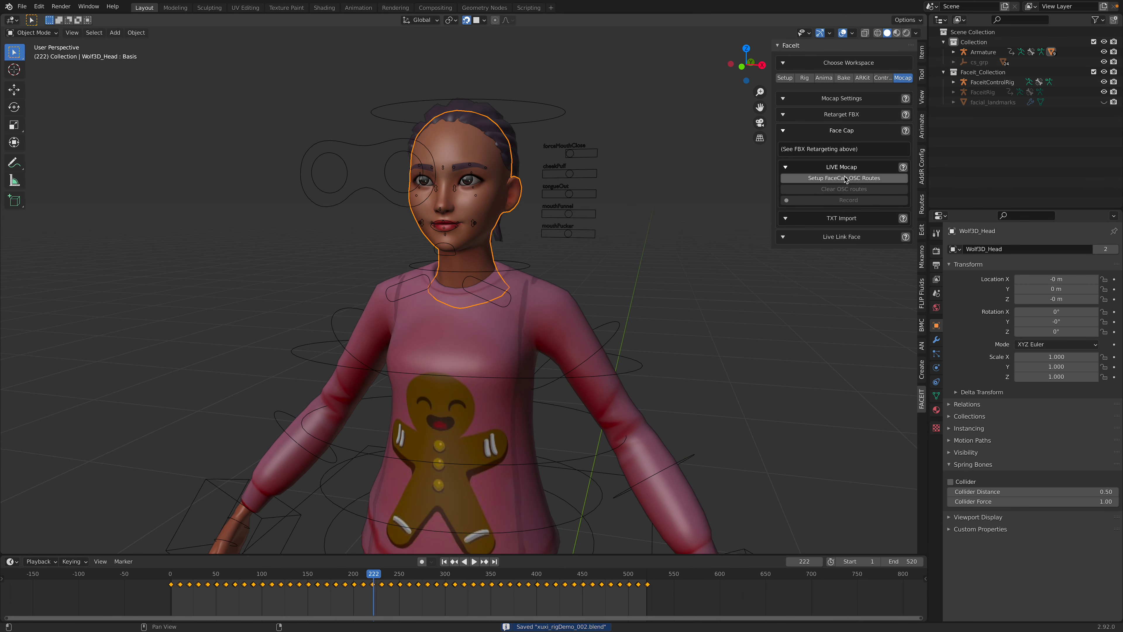
left_click(867, 180)
left_click(845, 211)
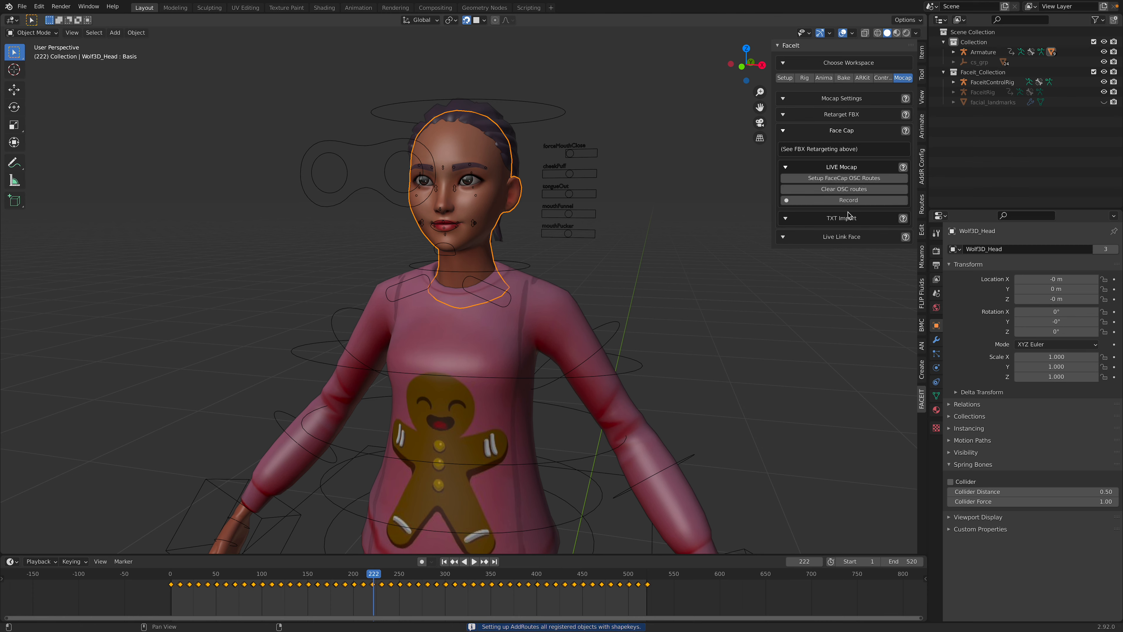
Step: Open AddR's OSC configuration to check the listening address and input port
left_click(922, 125)
scroll(922, 125, "up", 2)
scroll(922, 126, "down", 3)
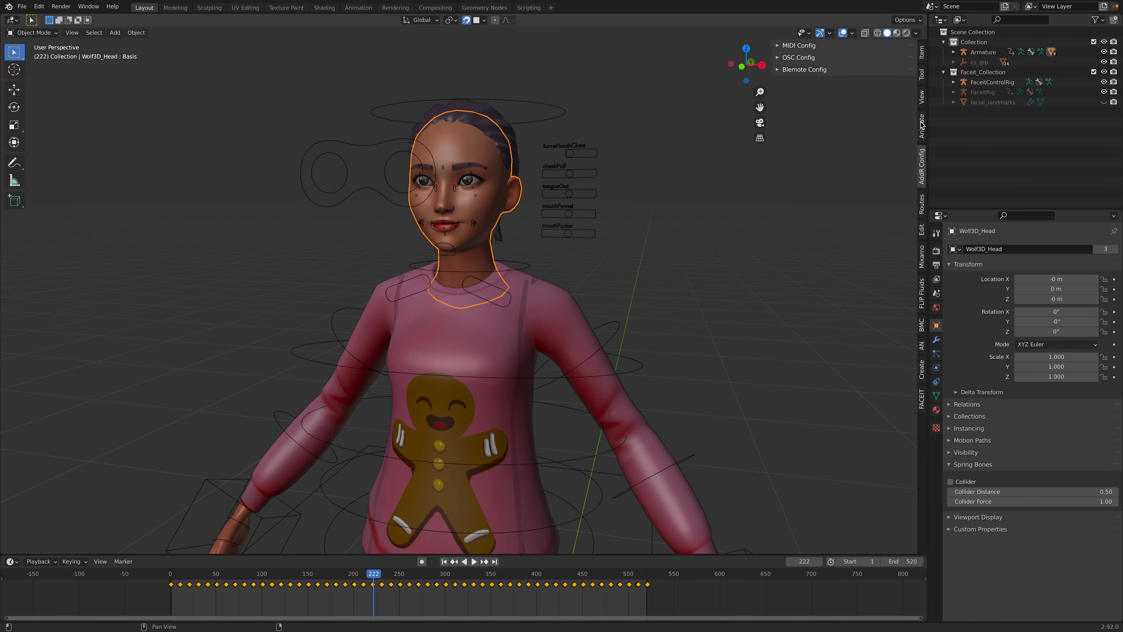
left_click(805, 58)
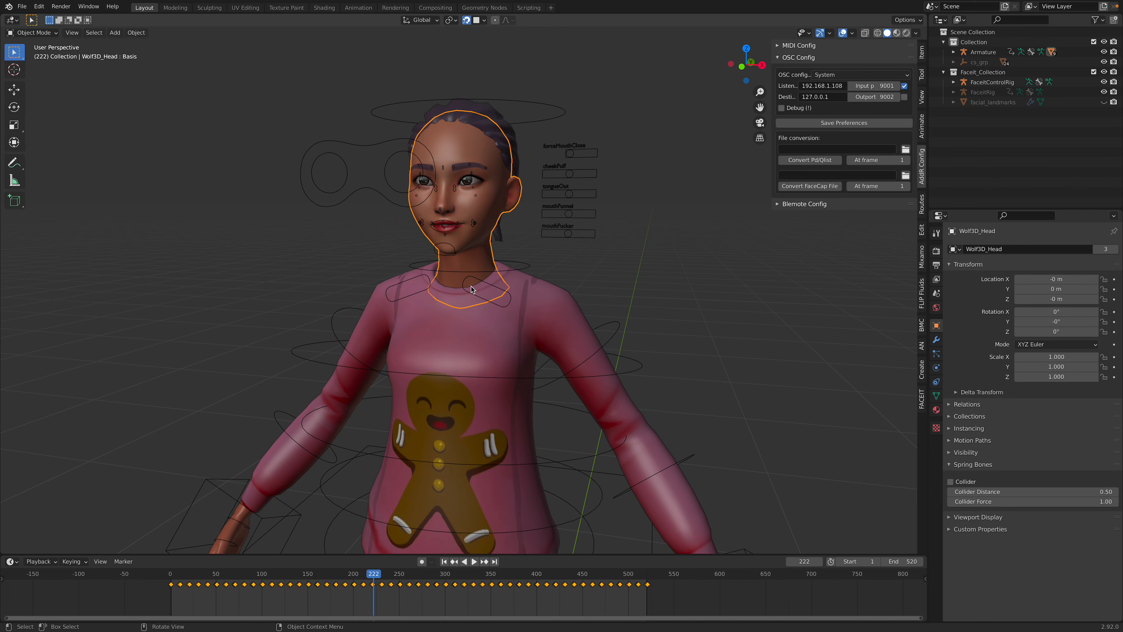
middle_click_drag(532, 278, 513, 280)
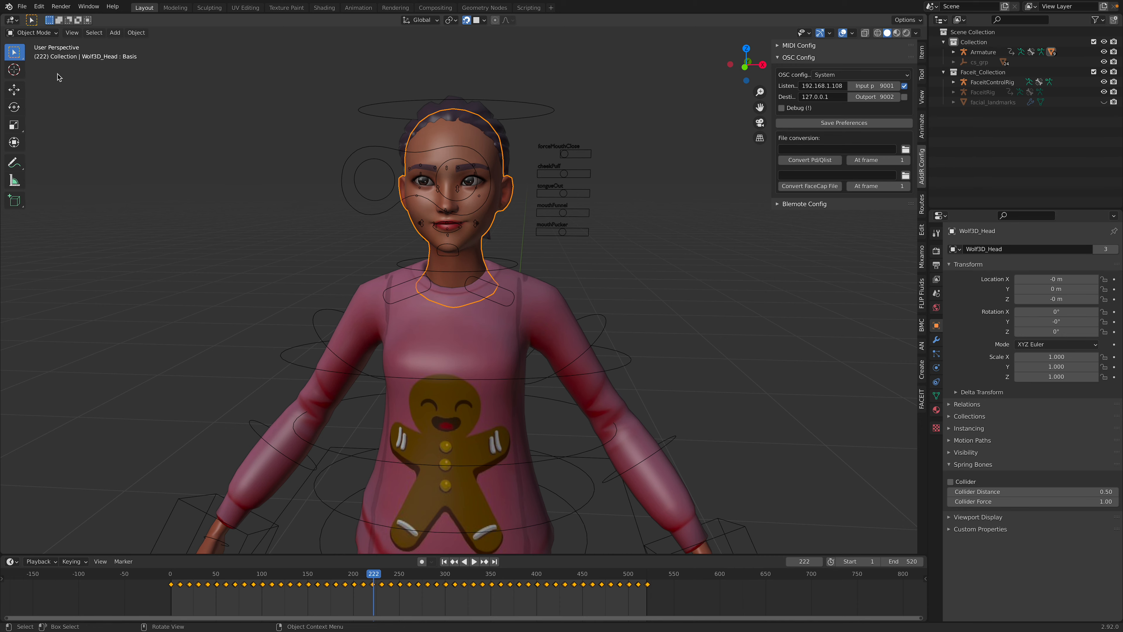
Step: Select the body armature and put it in Pose Mode
left_click(31, 33)
left_click(416, 103)
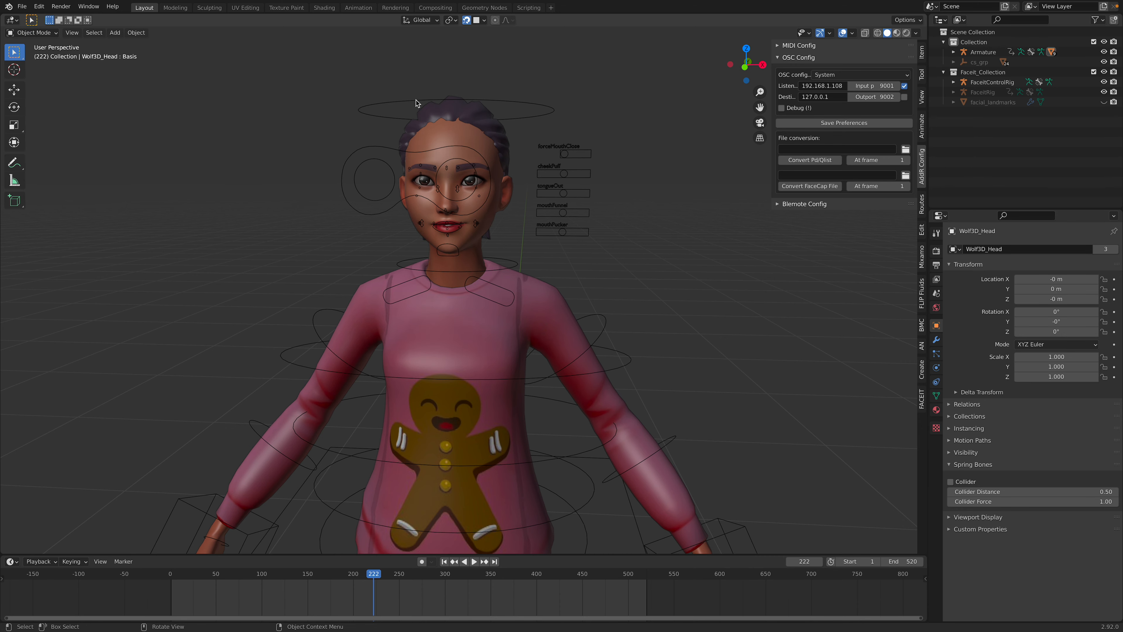
left_click(416, 103)
scroll(265, 97, "down", 1)
left_click(31, 32)
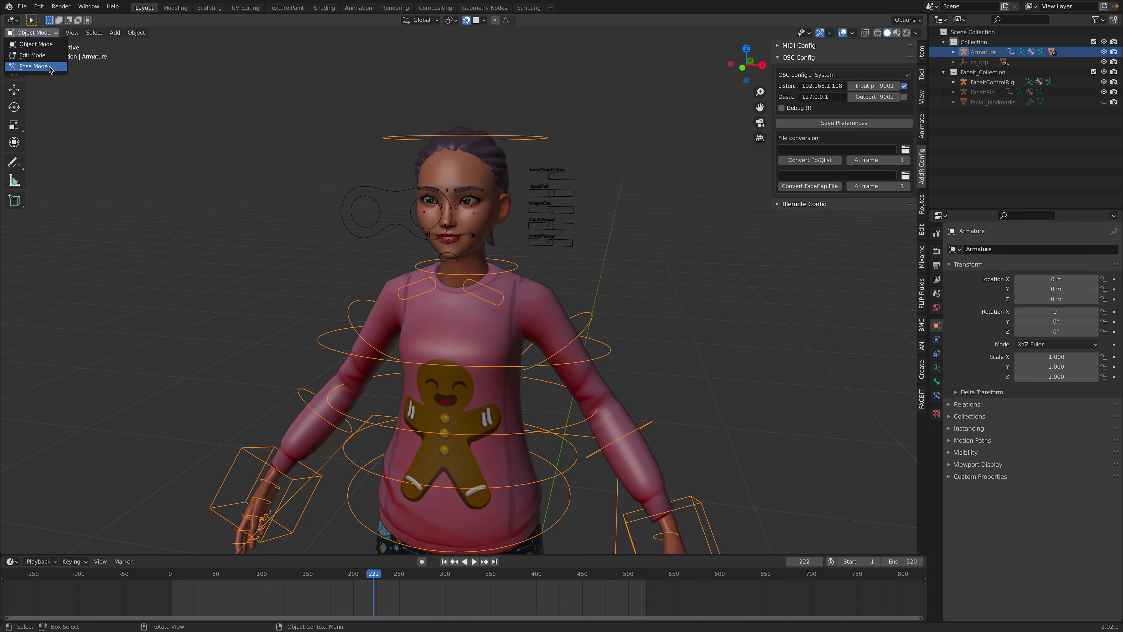
left_click(35, 66)
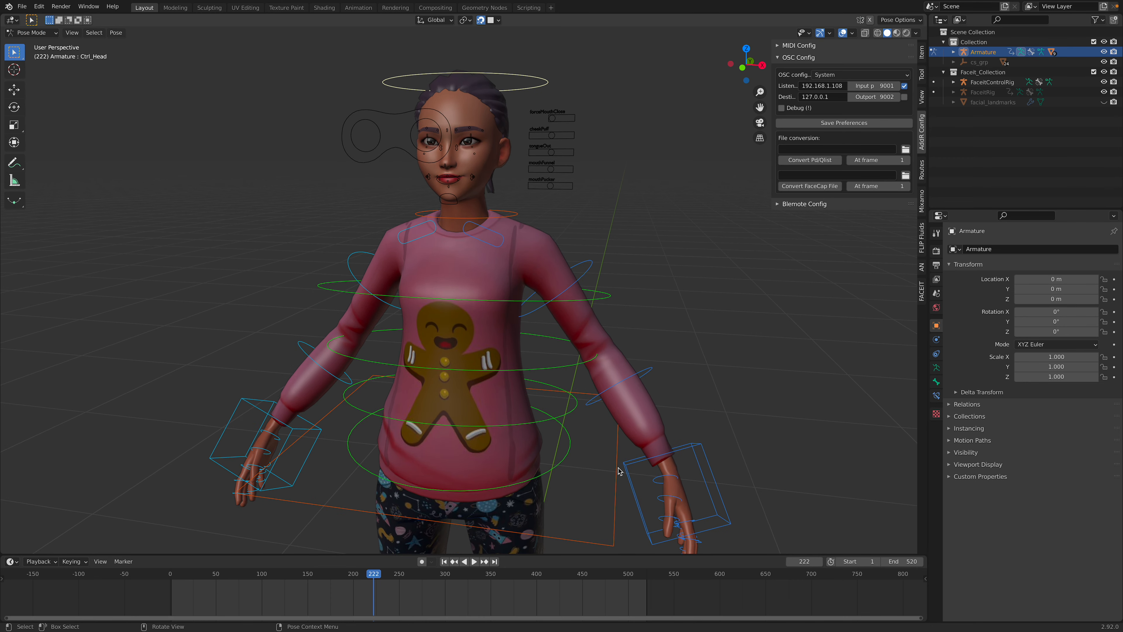
Step: Try moving the hips control along the global Y axis to test the body rig
left_click(620, 471)
key("g")
key("y")
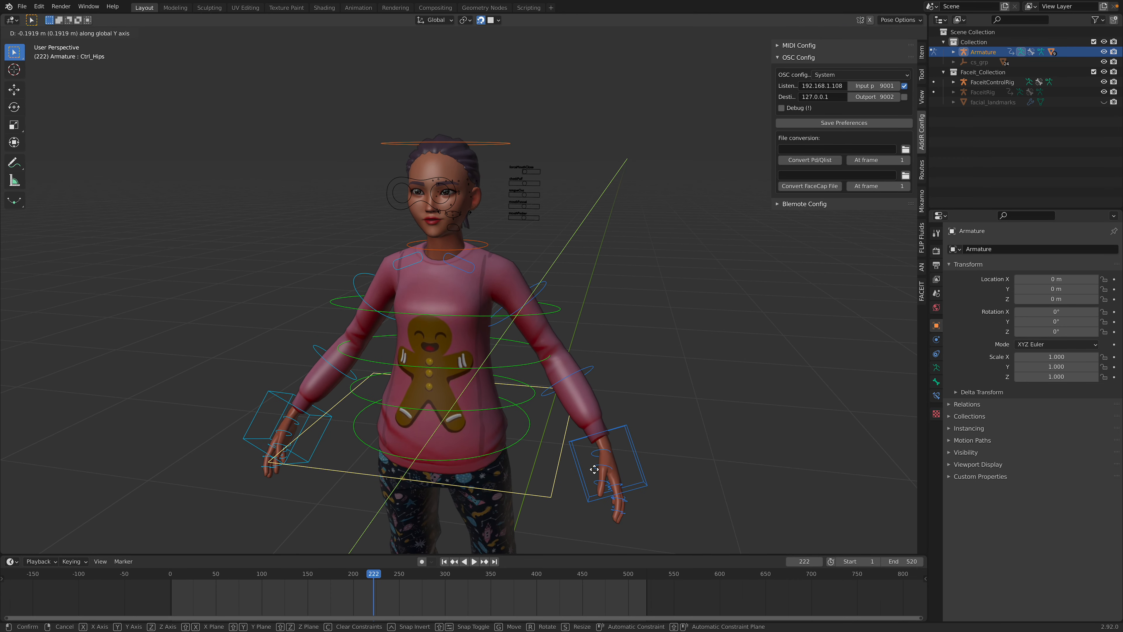
key("c")
left_click(546, 430)
Step: Try rotating the neck control freely with trackball rotation, and cancel the rotation
scroll(522, 354, "up", 4)
left_click(504, 239)
key("r")
key("r")
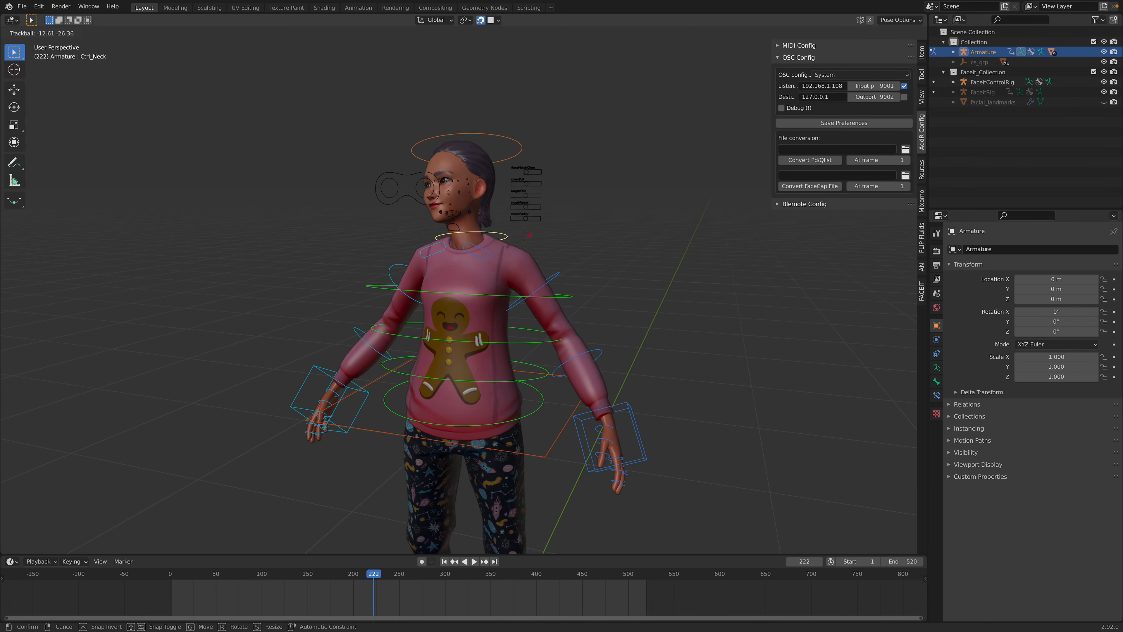
right_click(570, 283)
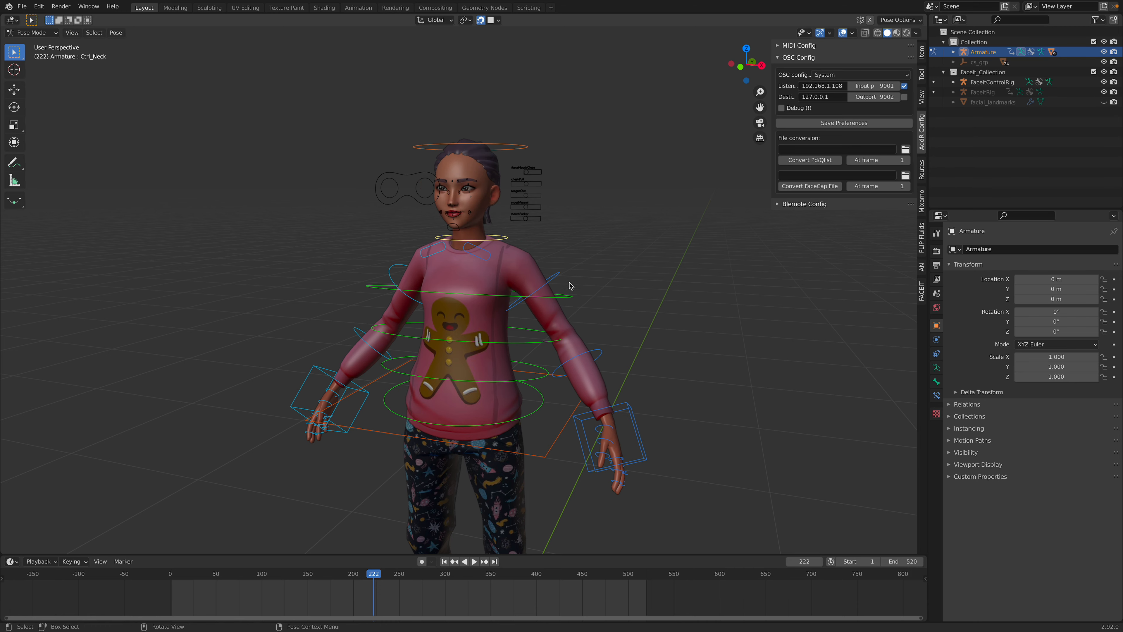
left_click(572, 297)
Step: Try moving the hips control downward so the knees bend, and cancel the move
middle_click_drag(571, 304, 526, 310)
scroll(487, 297, "down", 3)
left_click(419, 284)
key("g")
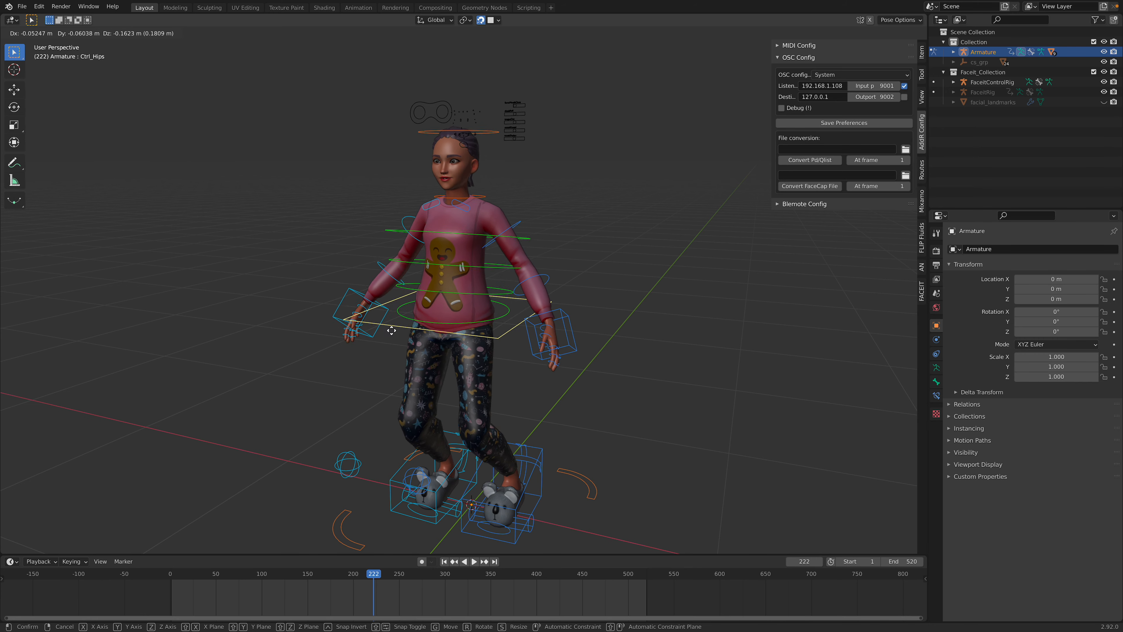
right_click(500, 309)
Step: Try rotating the head control freely with trackball rotation, and cancel it
middle_click_drag(543, 299, 547, 327)
scroll(518, 296, "up", 4)
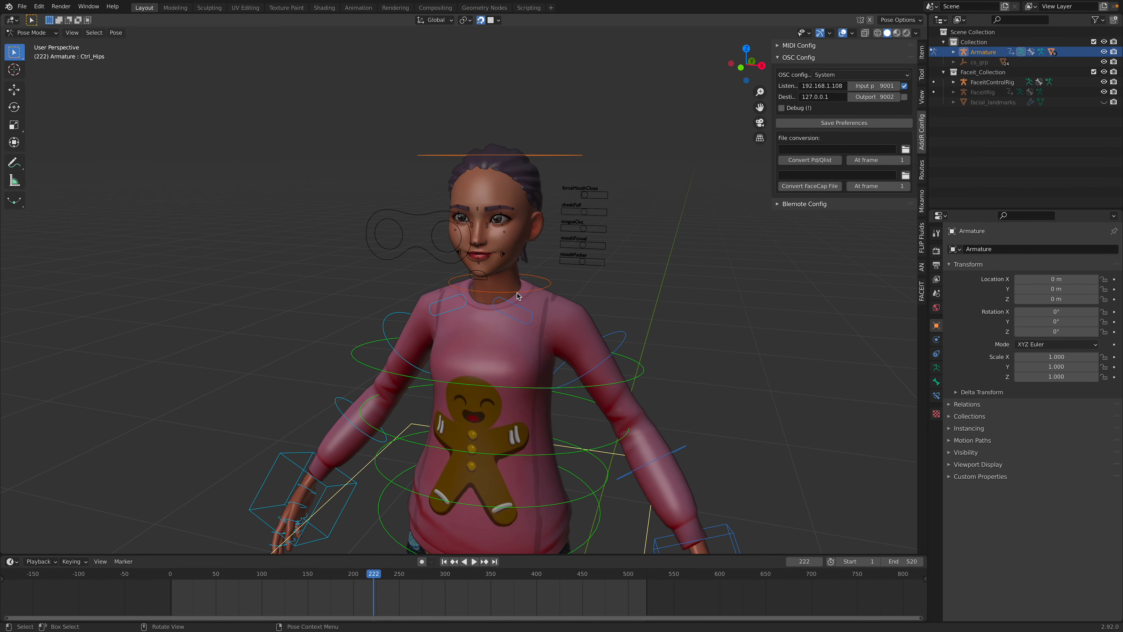
left_click(556, 157)
key("r")
key("r")
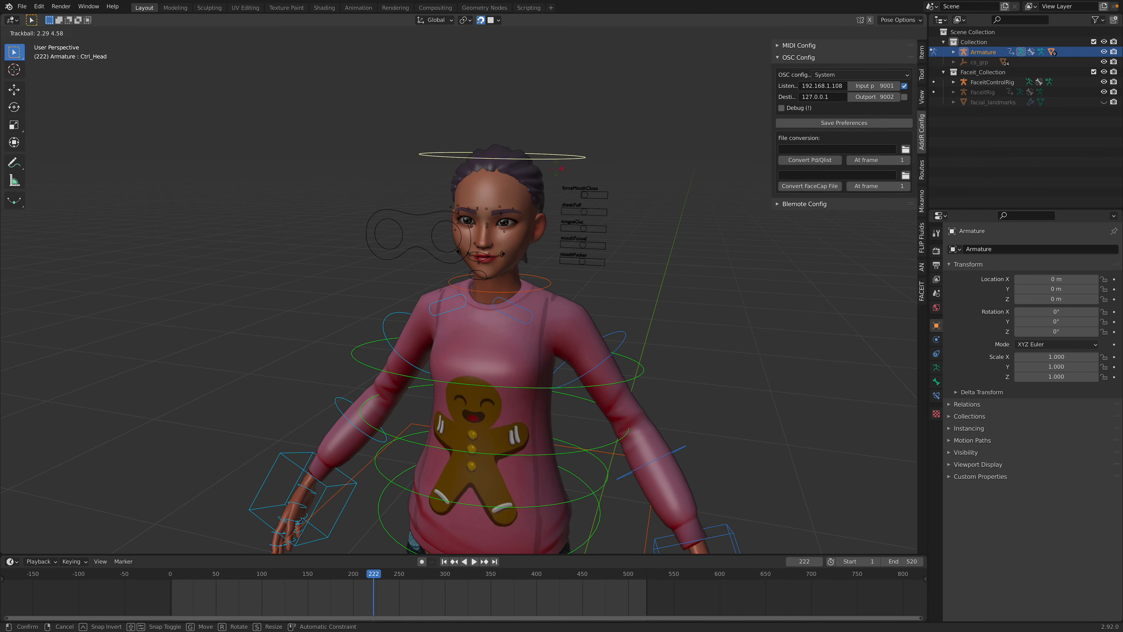
right_click(544, 255)
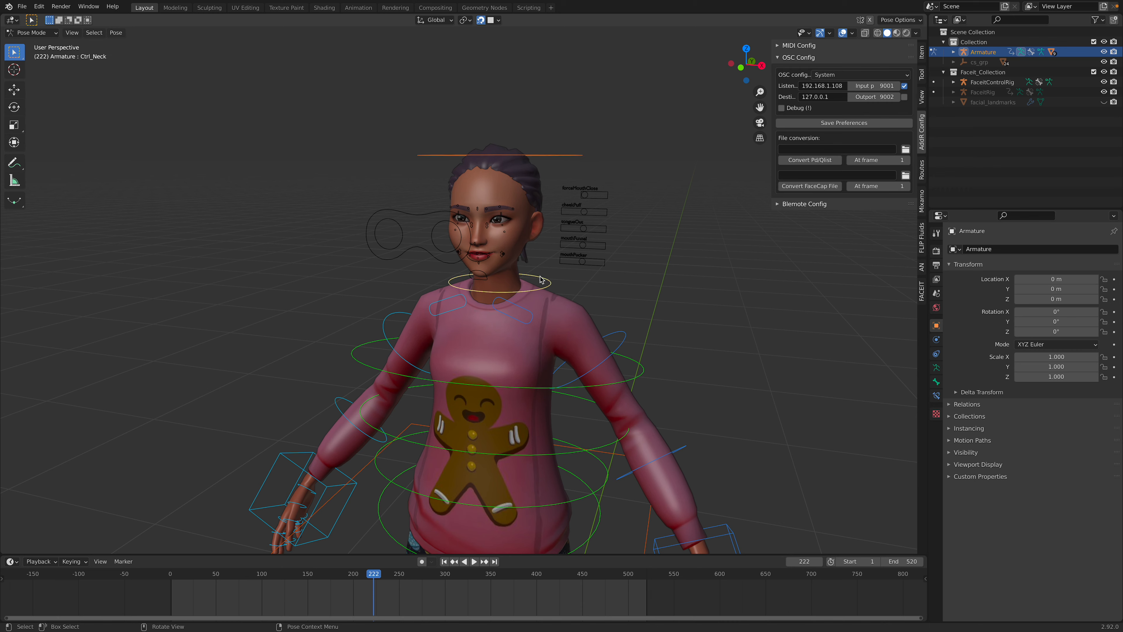
Step: Test a free trackball rotation of the neck control while the face is captured live, and cancel it
key("r")
key("r")
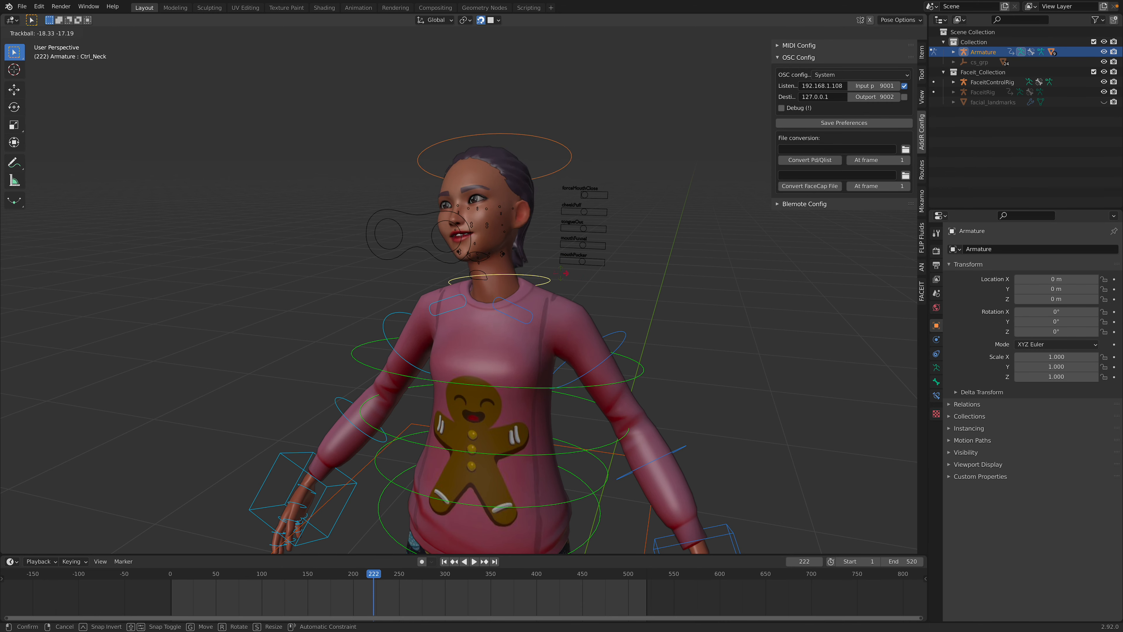
right_click(582, 277)
Step: Check the live facial capture on the avatar's face from the front and save the file
middle_click_drag(582, 277, 580, 275)
scroll(475, 226, "up", 2)
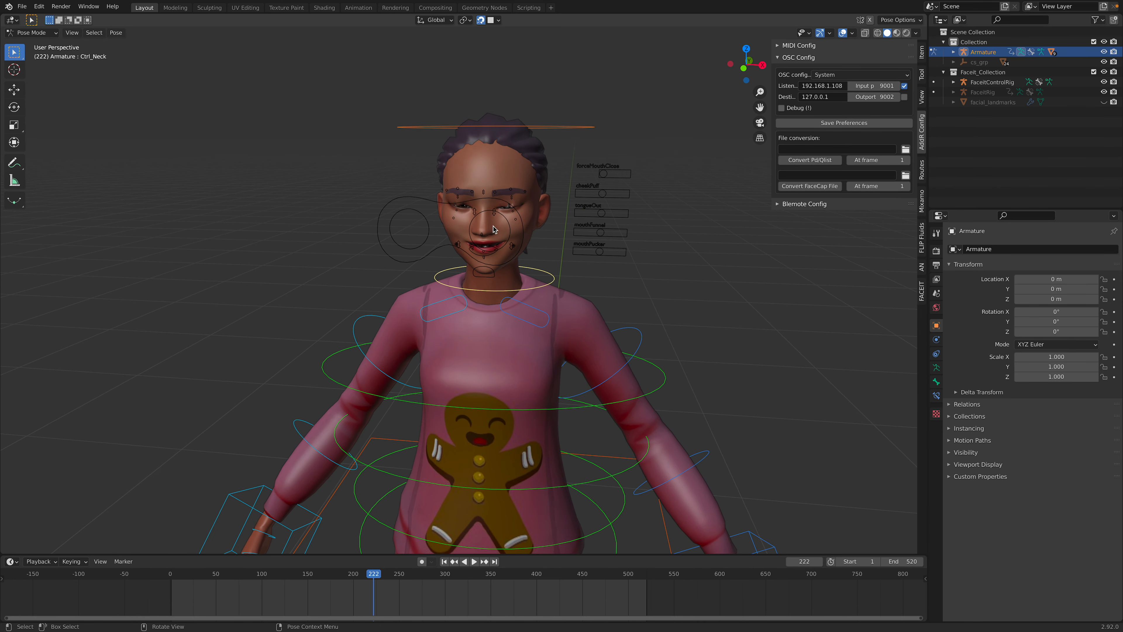
scroll(509, 229, "up", 1)
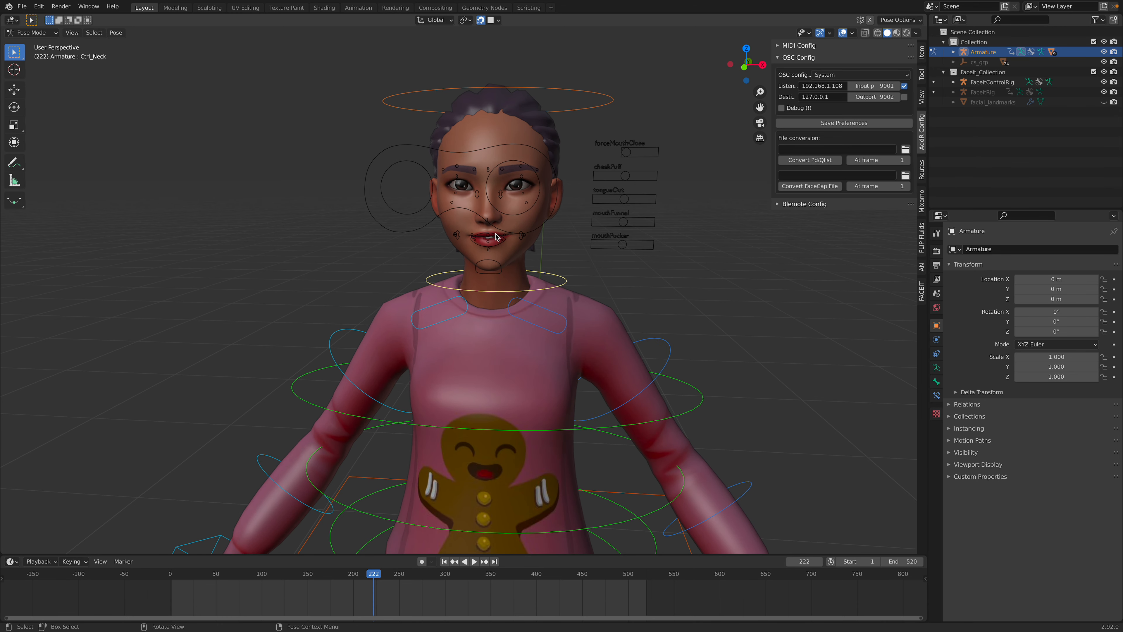
scroll(506, 256, "down", 1)
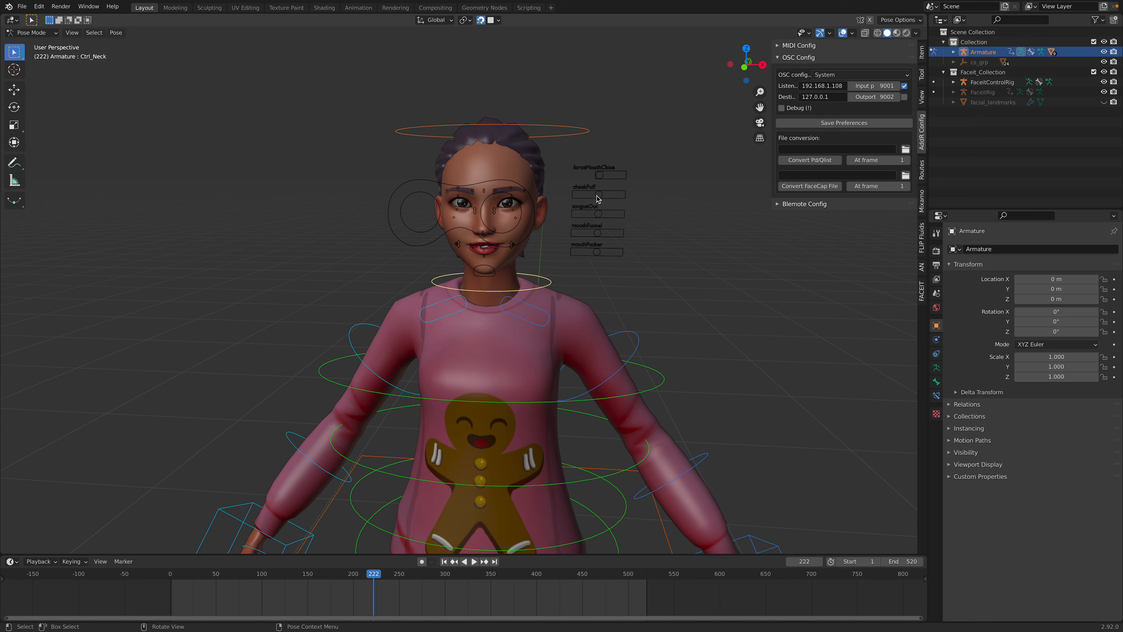
scroll(598, 199, "up", 2)
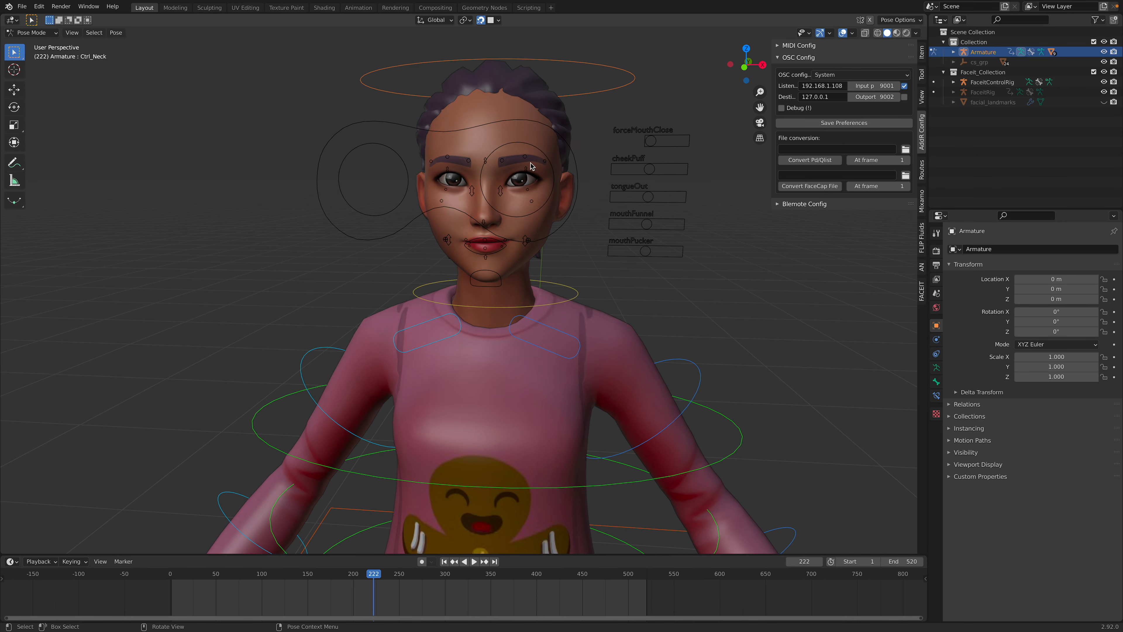
scroll(531, 166, "down", 3)
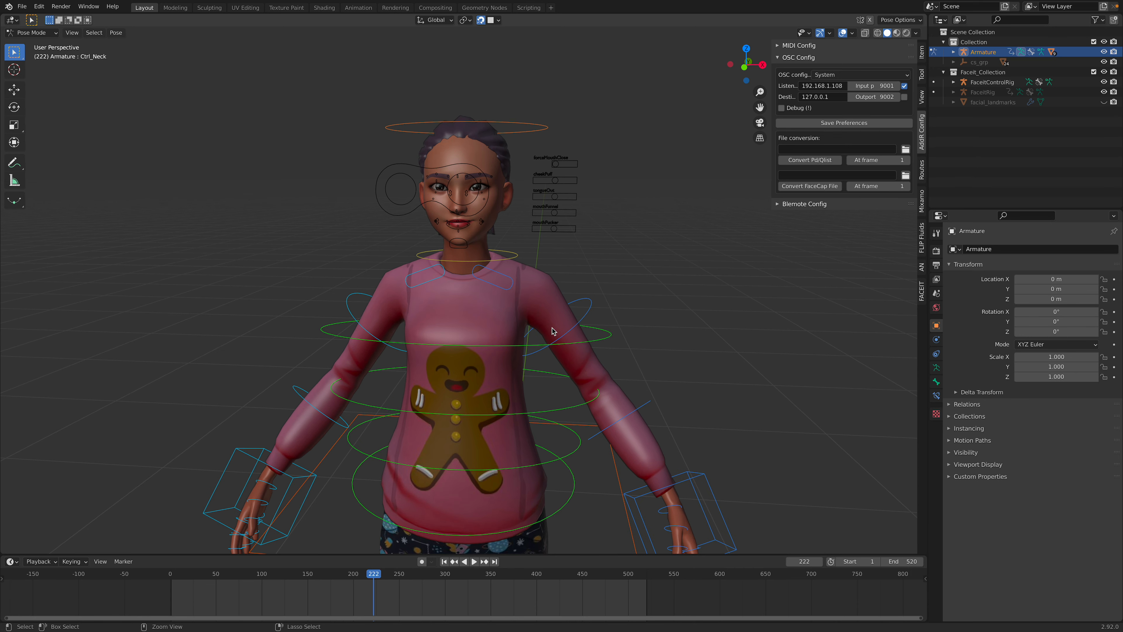
key("ctrl+s")
scroll(553, 332, "down", 1)
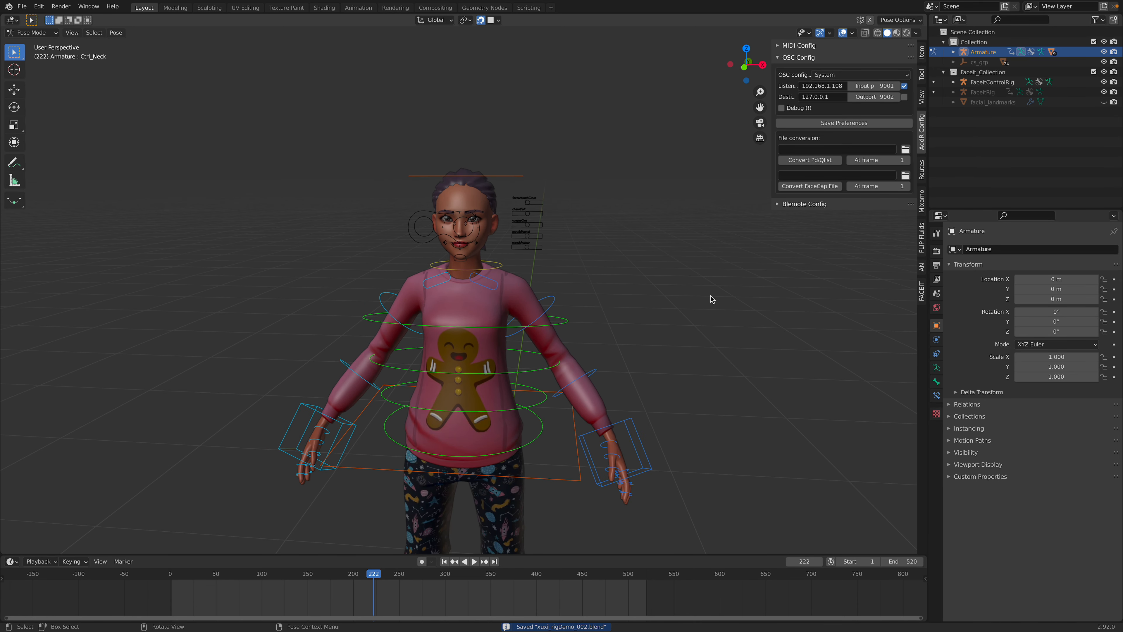
Step: Record live Face Cap animation from frame 1 while the timeline plays, and stop at about frame 164
left_click(923, 290)
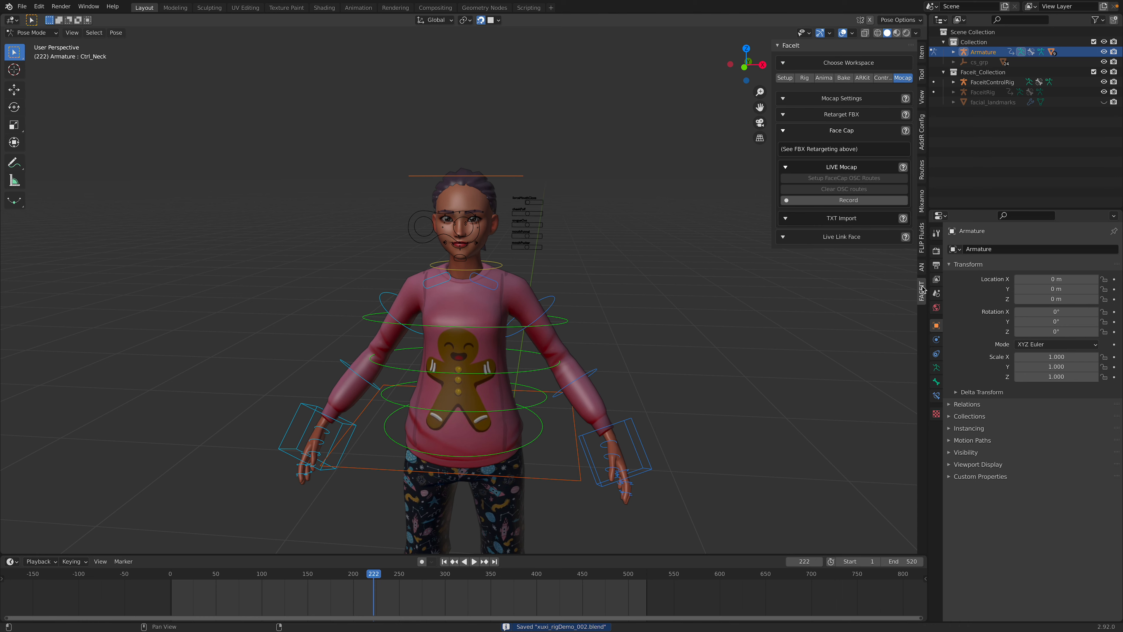
left_click(867, 200)
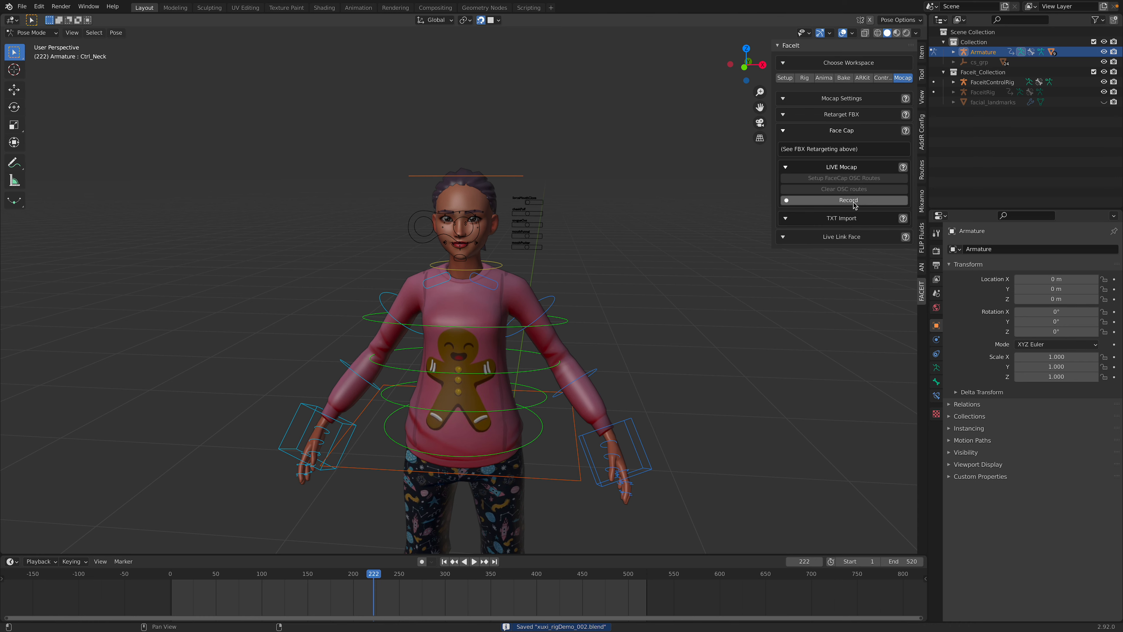
left_click(444, 562)
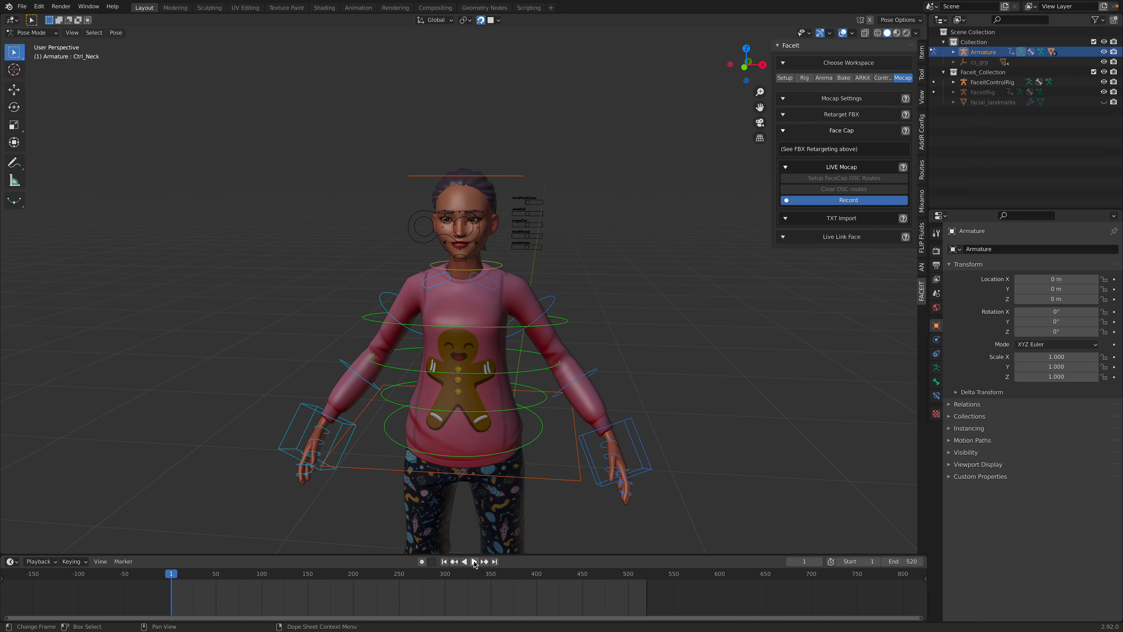
left_click(474, 561)
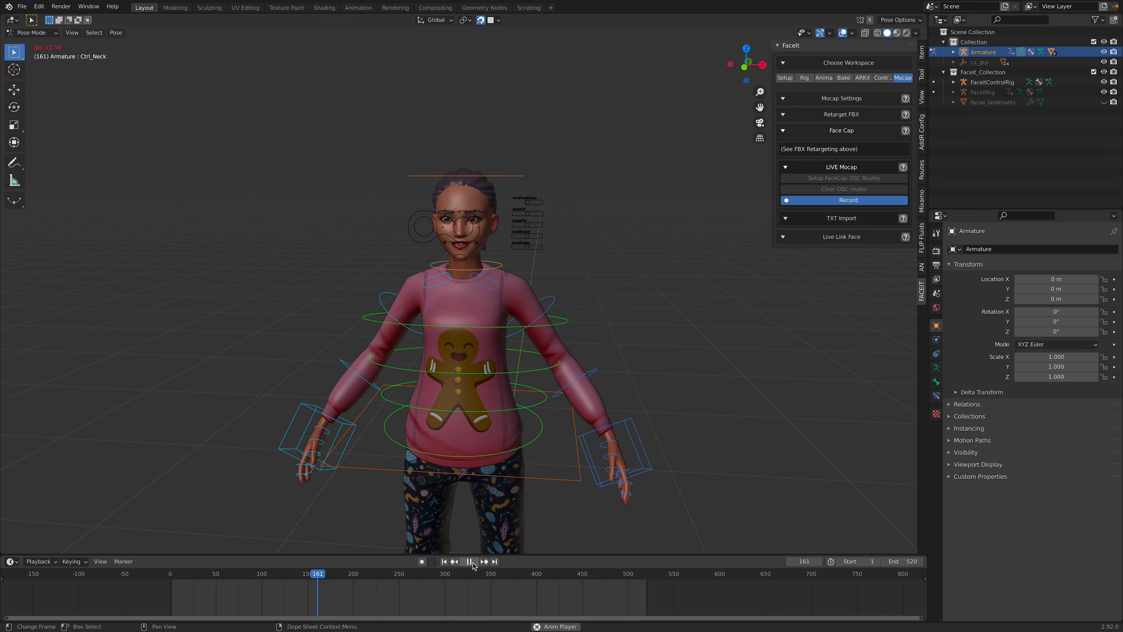
left_click(470, 562)
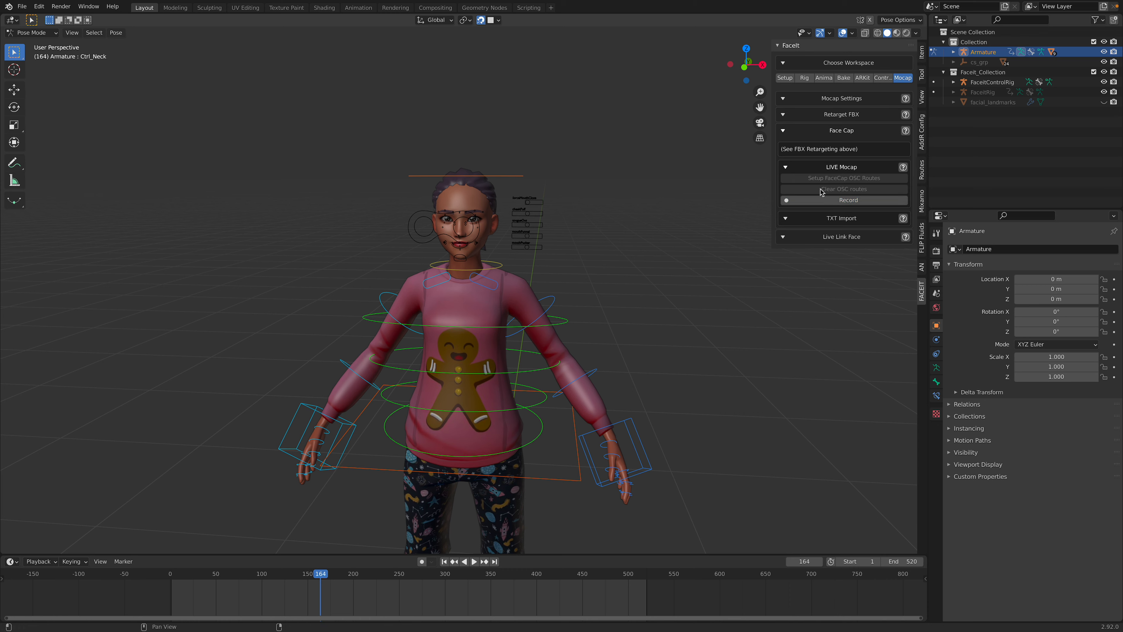
Step: Open Faceit's control rig workspace and connect the control rig to the avatar's face
left_click(882, 79)
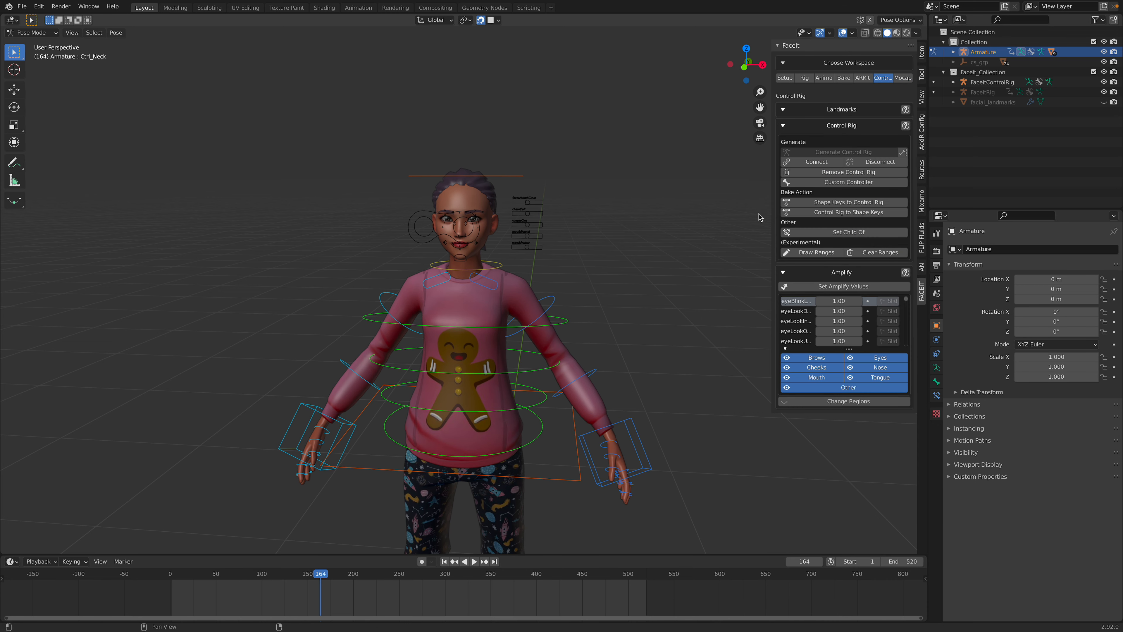
left_click(820, 162)
Step: Open the Blender preferences and enlarge their window away from the screen edge
left_click(38, 6)
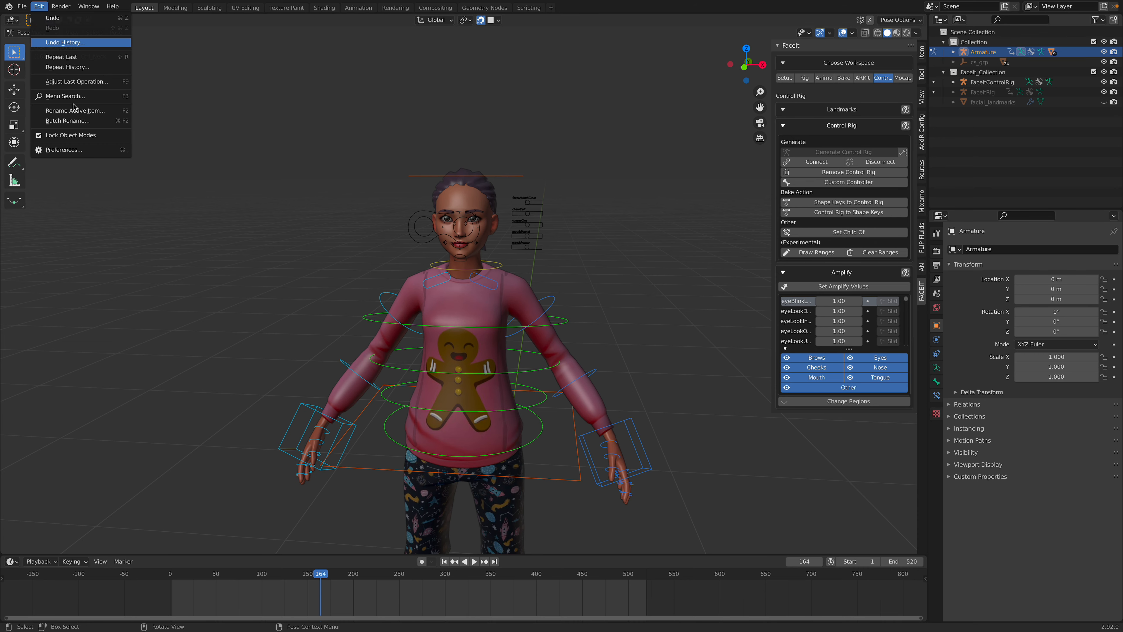
left_click(77, 151)
left_click(46, 41)
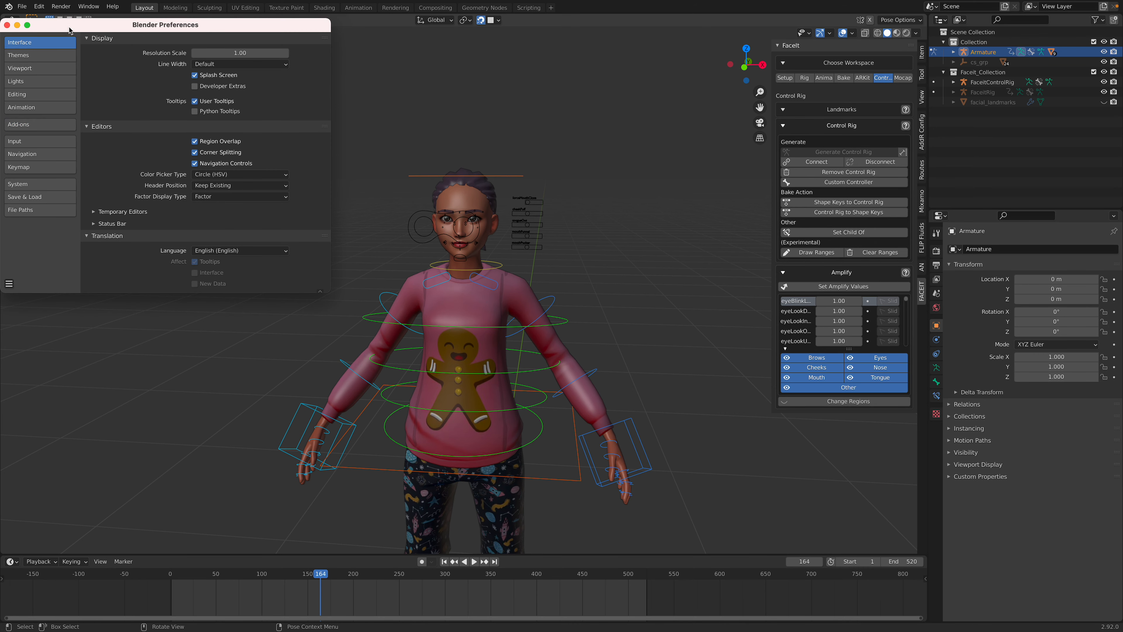
left_click_drag(65, 28, 163, 45)
left_click_drag(423, 306, 434, 430)
Step: Enable Auto Run Python Scripts in the save and load preferences, and close the preferences
left_click(127, 70)
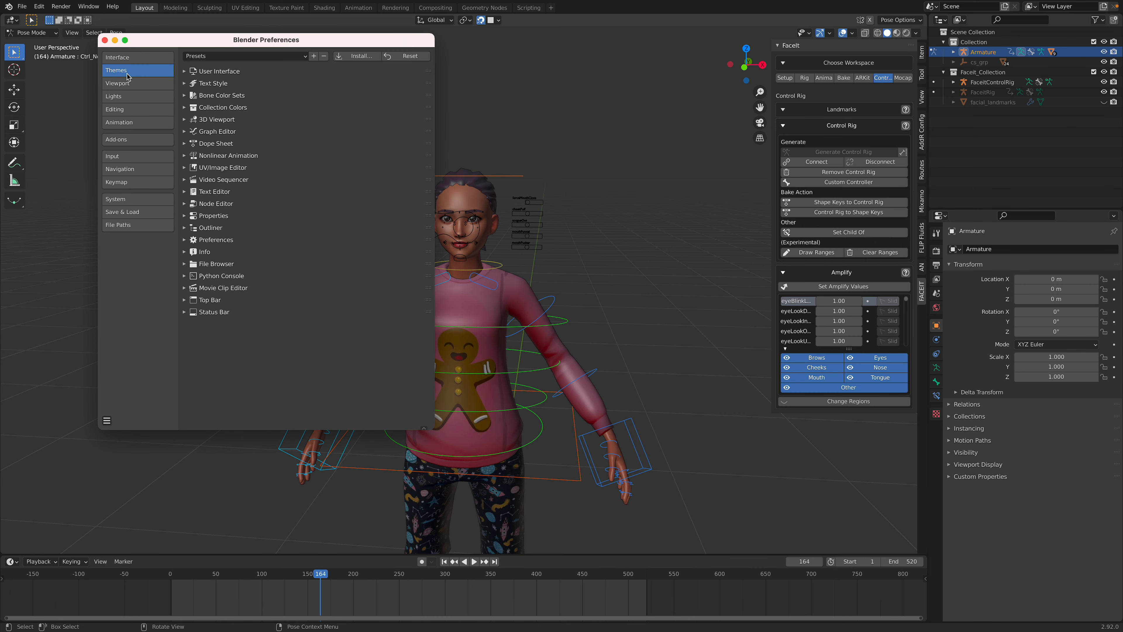
left_click(184, 275)
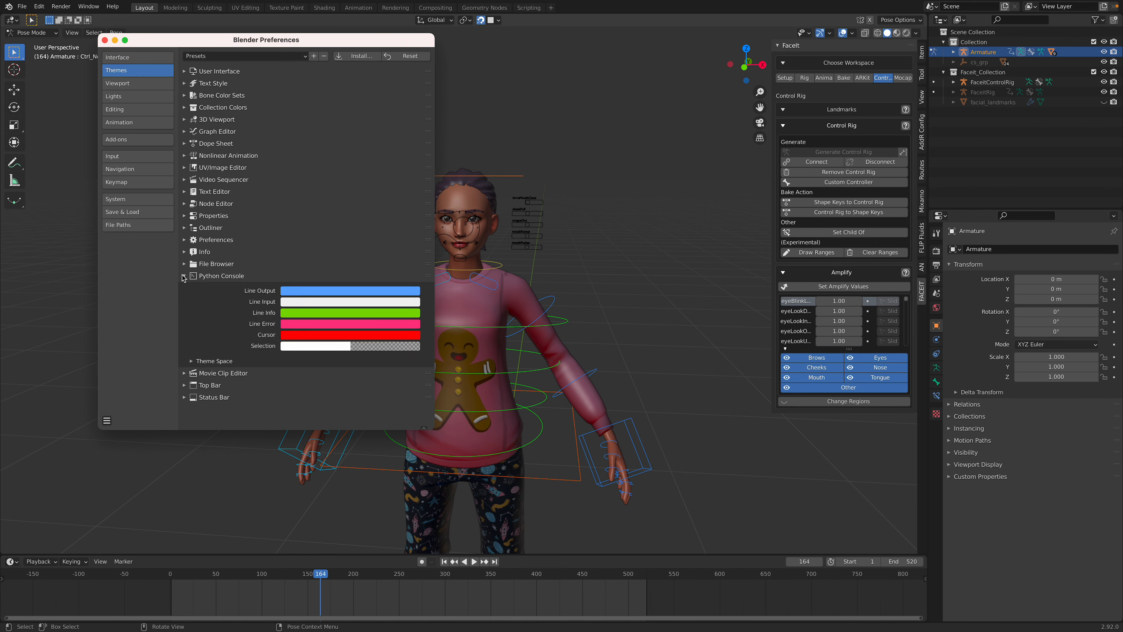
left_click(184, 276)
left_click(132, 224)
left_click(143, 214)
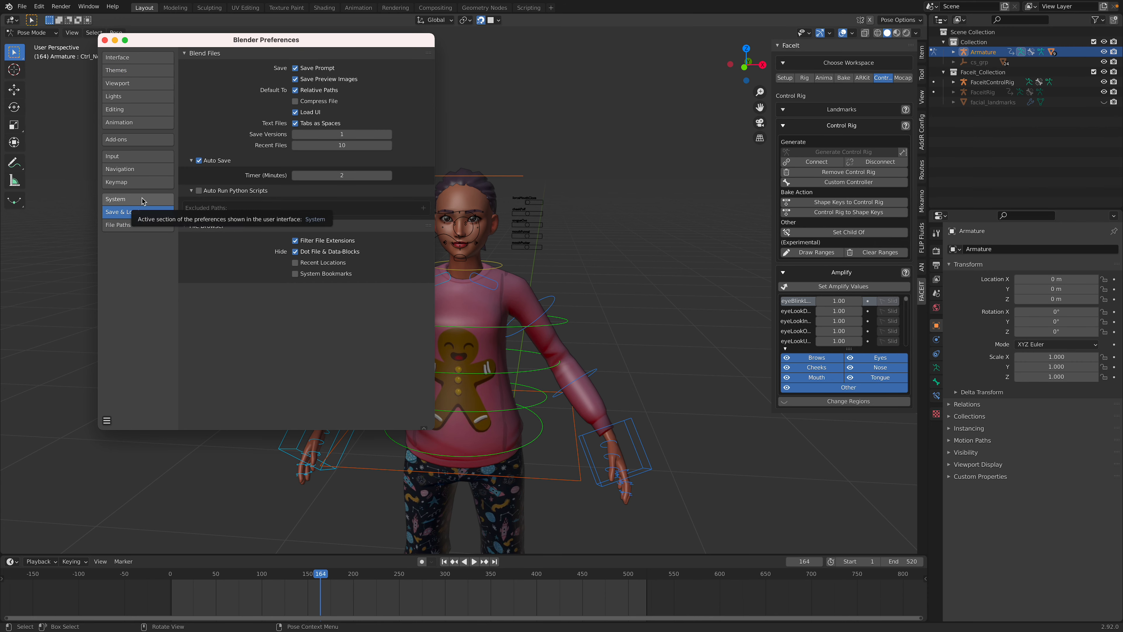
left_click(199, 191)
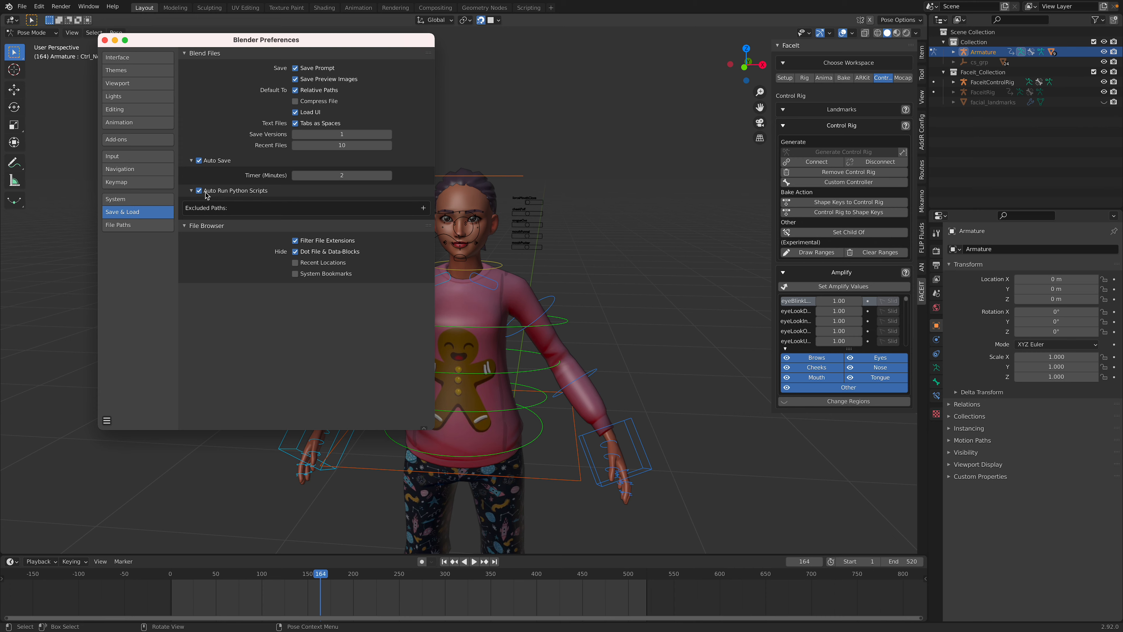
left_click(105, 40)
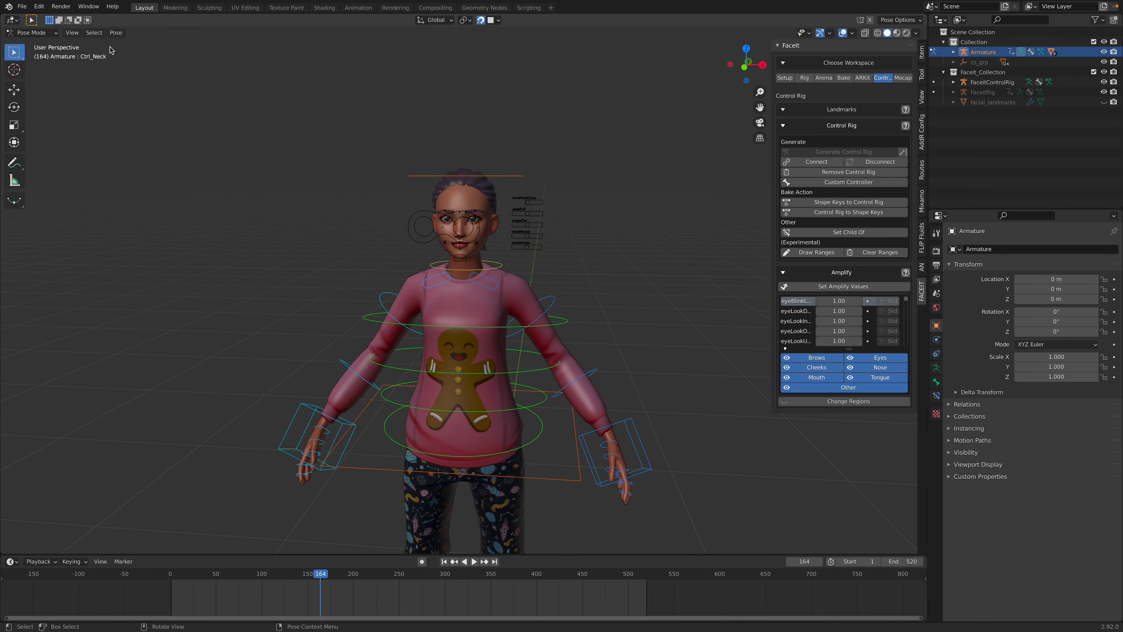
Step: Connect the Faceit control rig once more and switch the armature to Object Mode
scroll(663, 306, "up", 2)
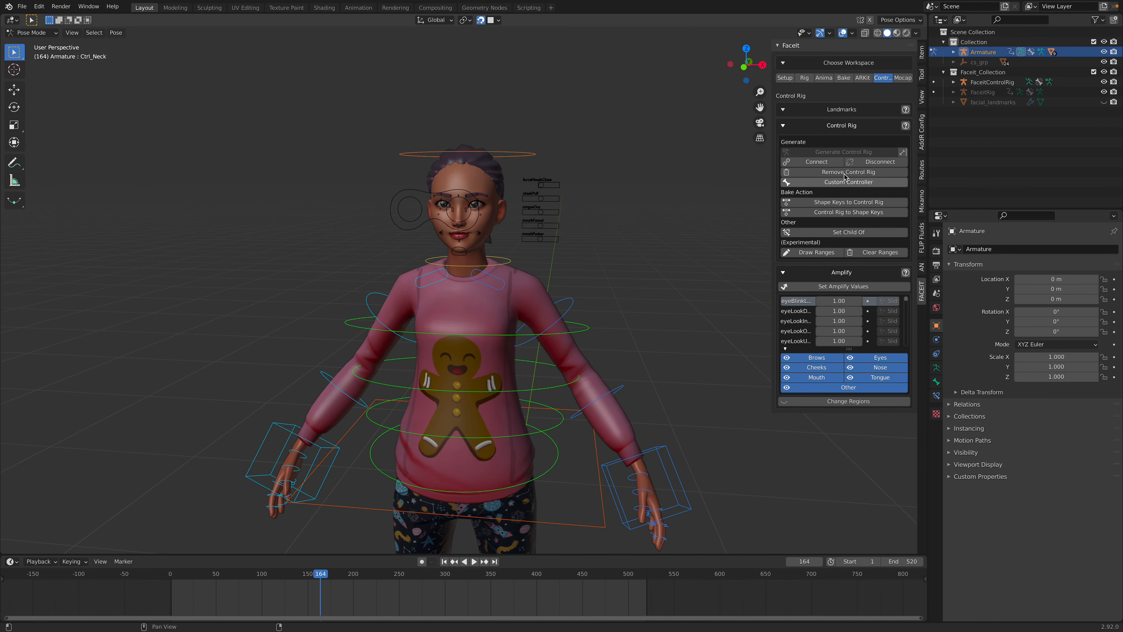
left_click(824, 162)
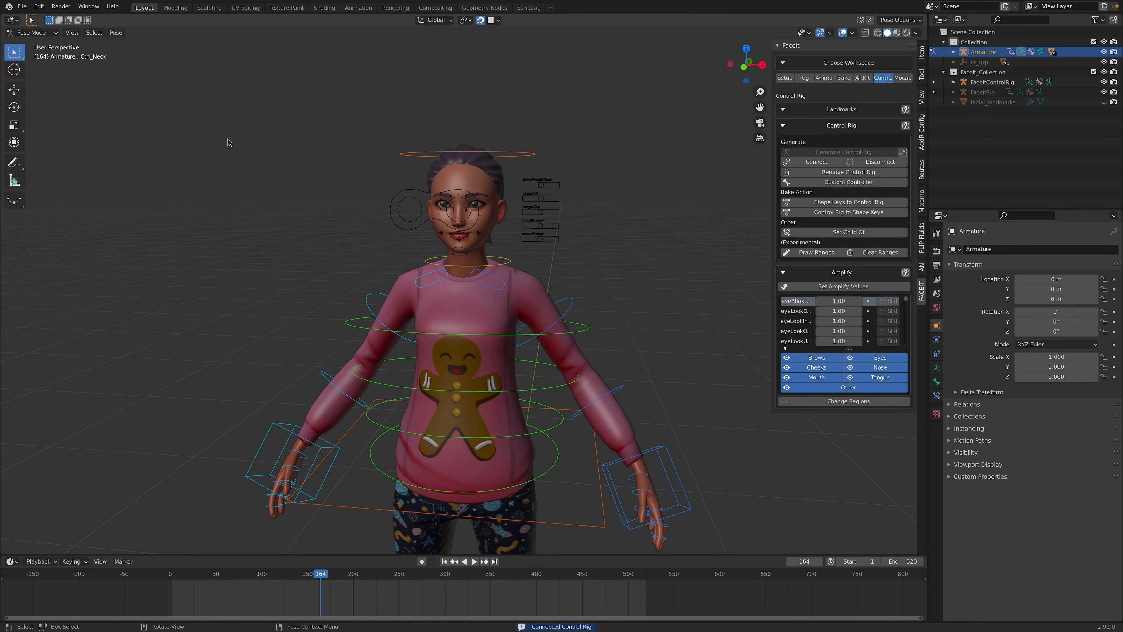
left_click(33, 32)
left_click(29, 44)
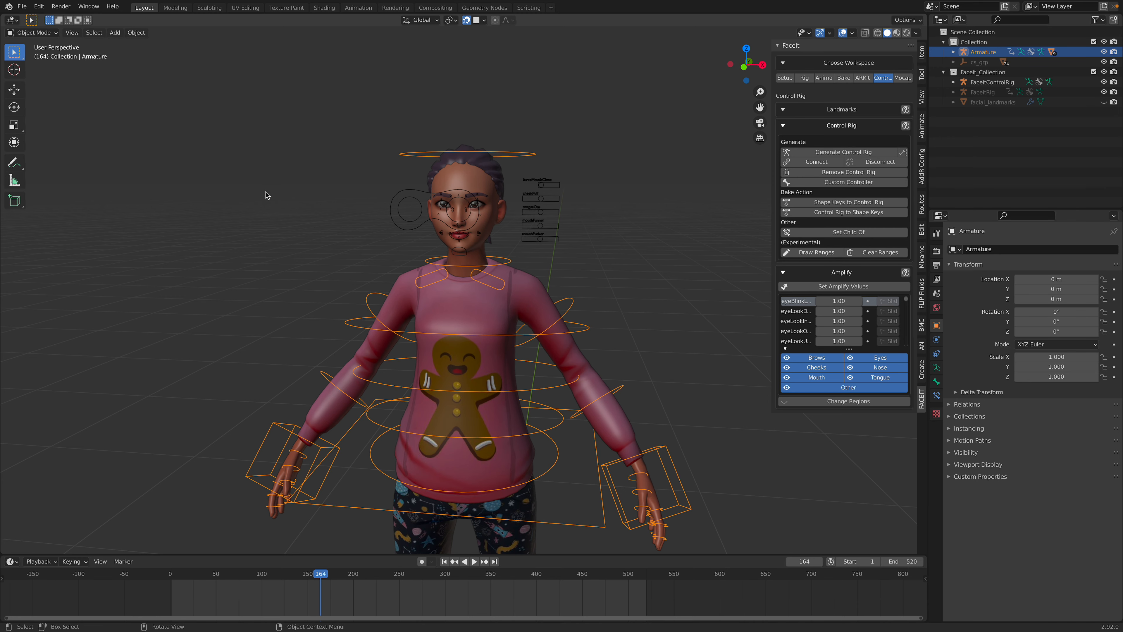
Step: Select FaceitControlRig and scrub and play the timeline to check whether the face animates, ending at frame 172
left_click_drag(235, 576, 342, 573)
left_click(425, 192)
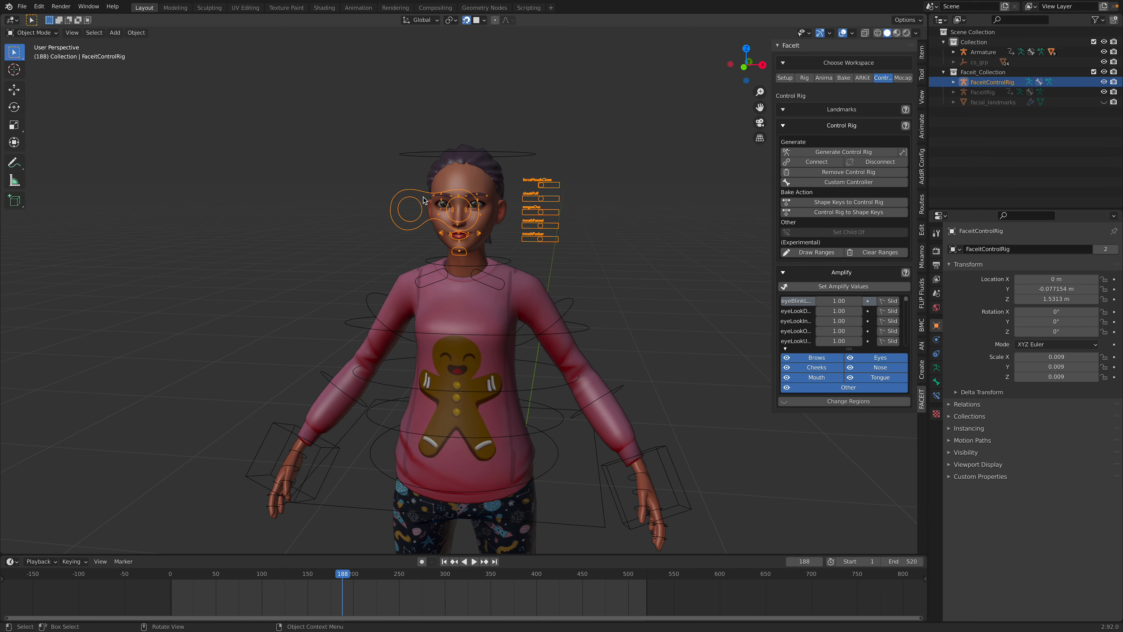
left_click_drag(225, 574, 173, 575)
key("space")
key("Escape")
left_click(328, 577)
Step: Select the Wolf3D_Head mesh to check its recorded keyframes, and scrub the timeline to frame 186
scroll(431, 221, "up", 2)
middle_click_drag(440, 207, 433, 208)
left_click(396, 120)
left_click(485, 133)
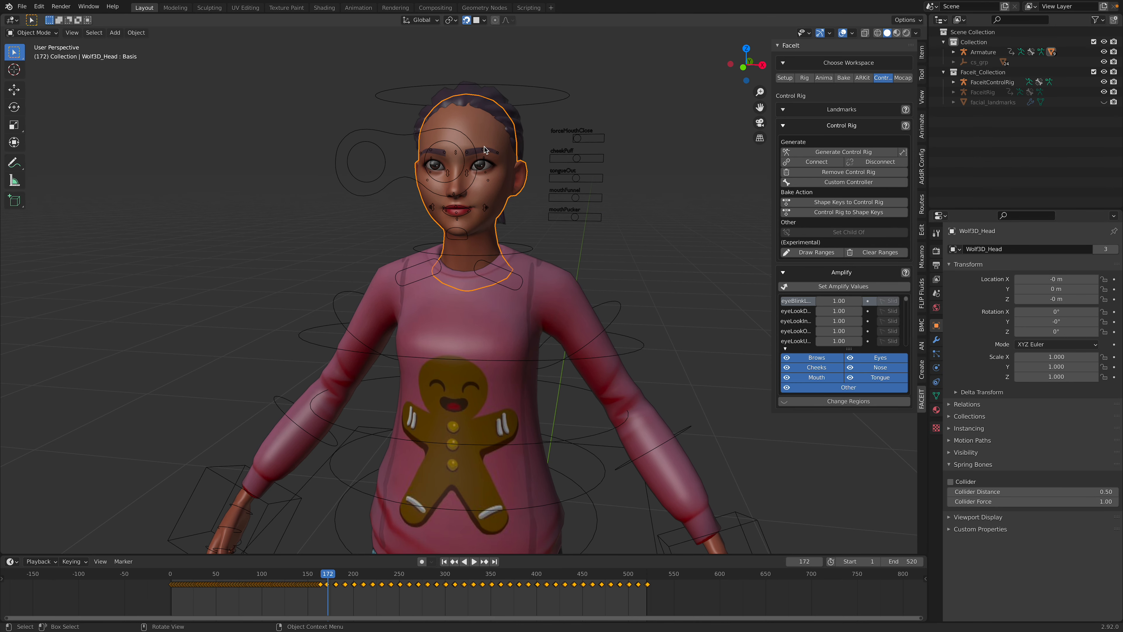
mouse_move(311, 571)
left_mouse_down()
mouse_move(196, 568)
mouse_move(337, 573)
mouse_move(321, 580)
left_mouse_up()
left_click_drag(342, 580, 342, 580)
Step: Put FaceitControlRig in Pose Mode and select all of its face controls
left_click(415, 146)
left_click(52, 33)
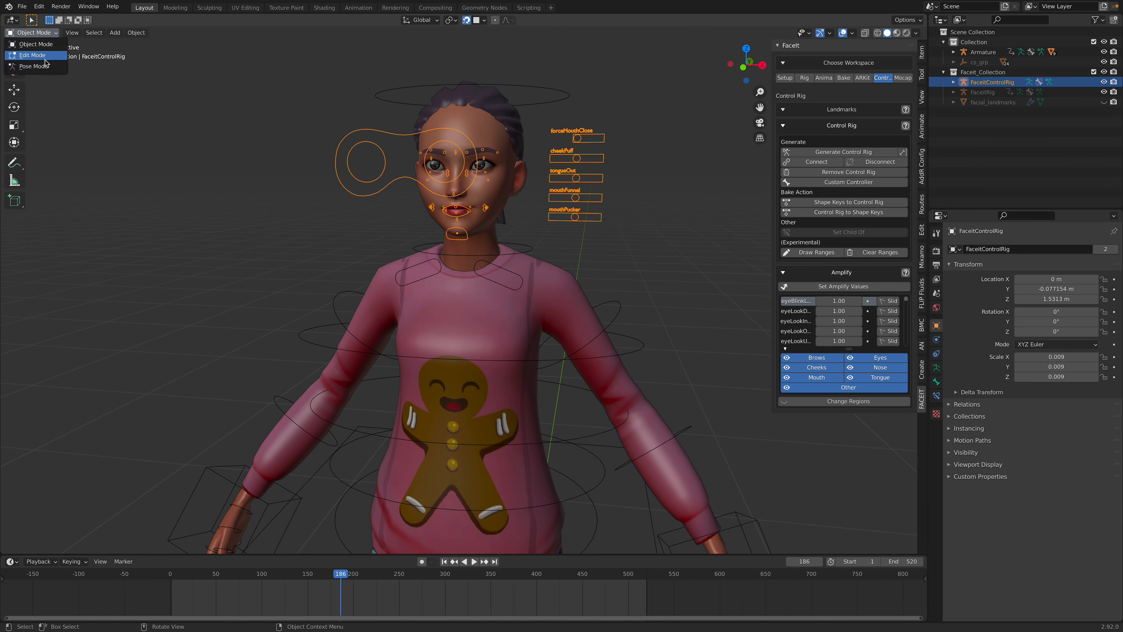
left_click(35, 64)
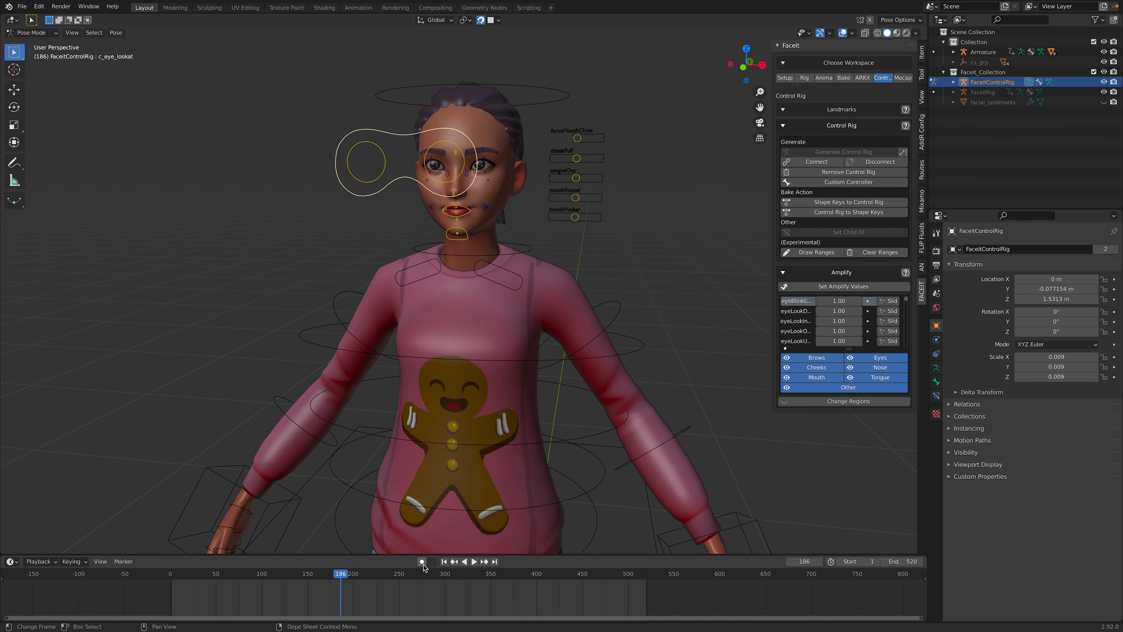
key("a")
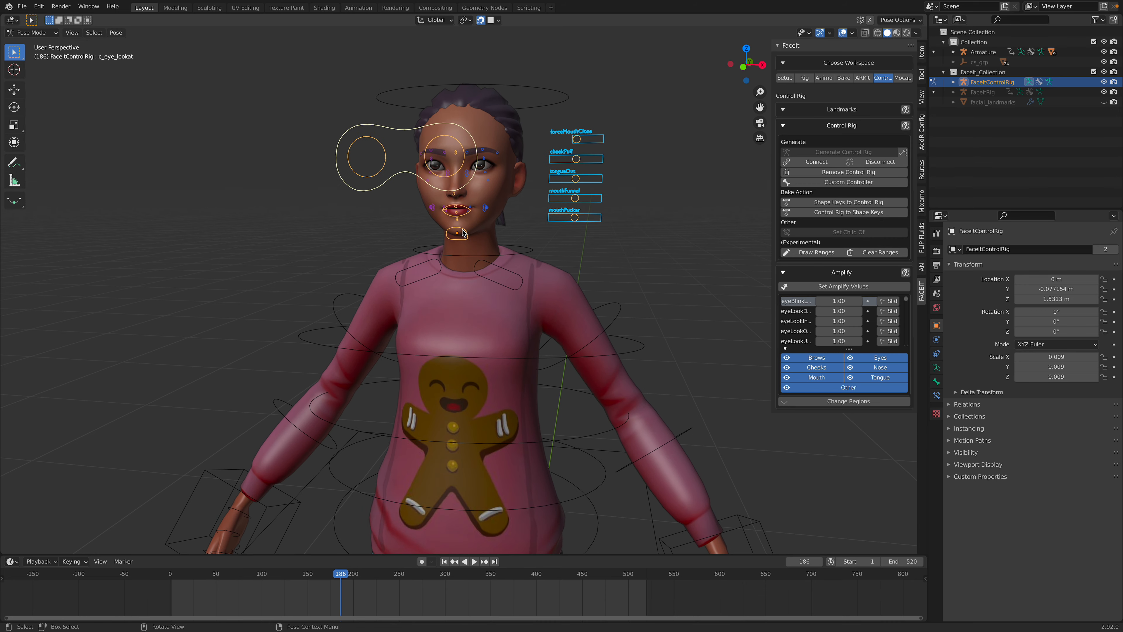
Step: Try moving all the face controls, both paused and during playback, and cancel each move
key("g")
right_click(485, 231)
left_click(474, 561)
key("g")
right_click(480, 471)
left_click(469, 561)
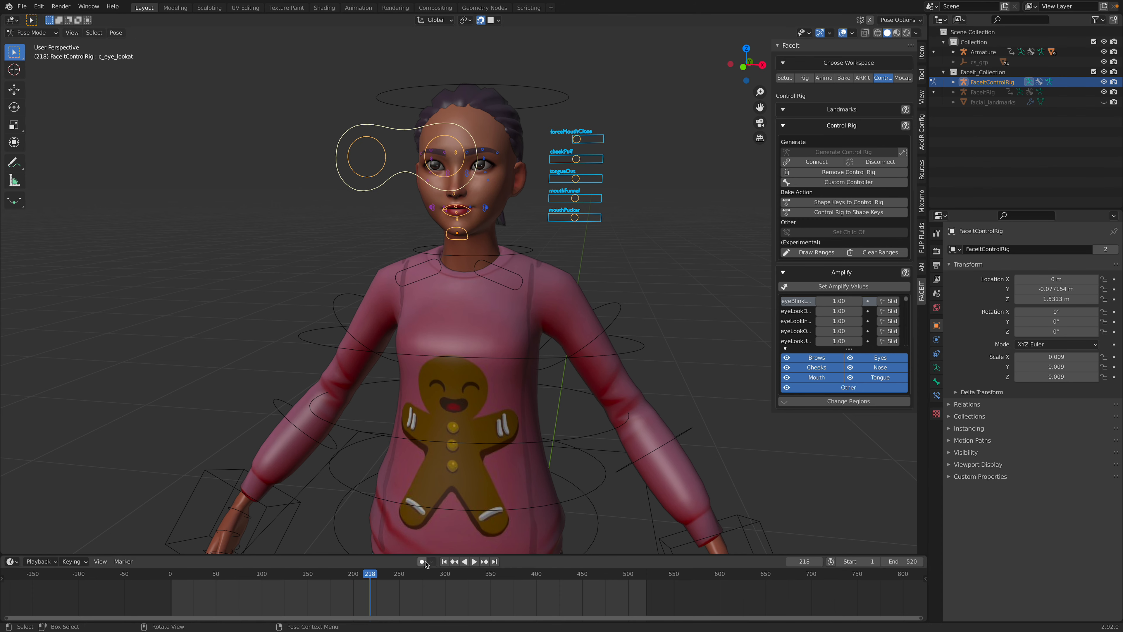
Step: Turn on auto keying and record a movement of all the face controls while the timeline plays
left_click(423, 562)
left_click(474, 561)
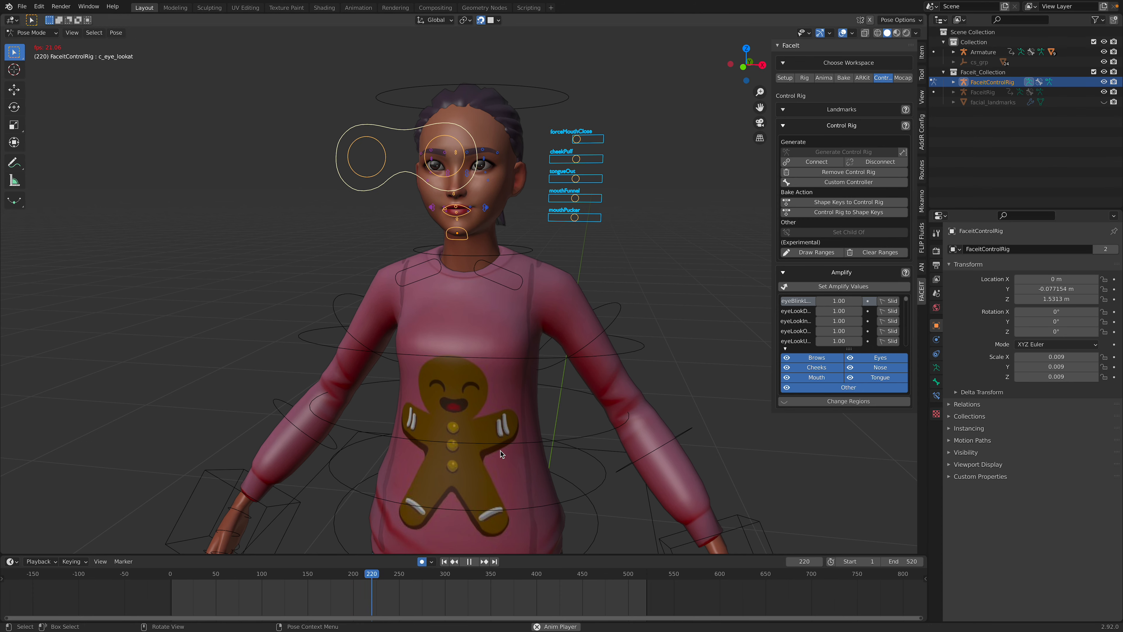
key("g")
left_click(497, 445)
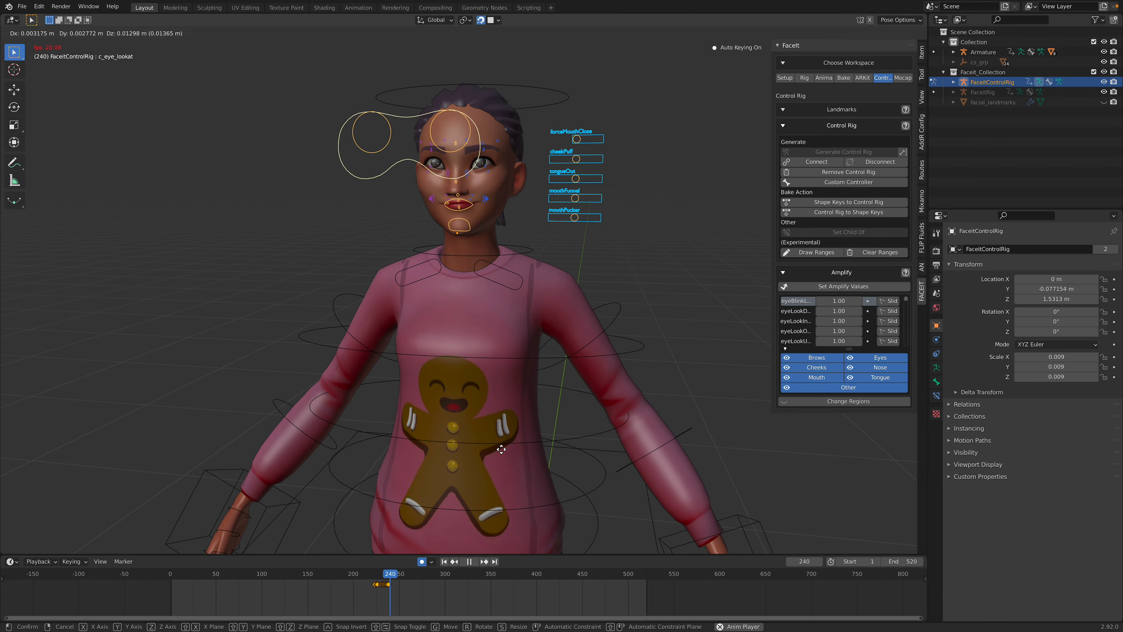
Step: Record separate movements of the jaw control and the eye look-at control during playback
left_click(467, 232)
key("g")
right_click(494, 217)
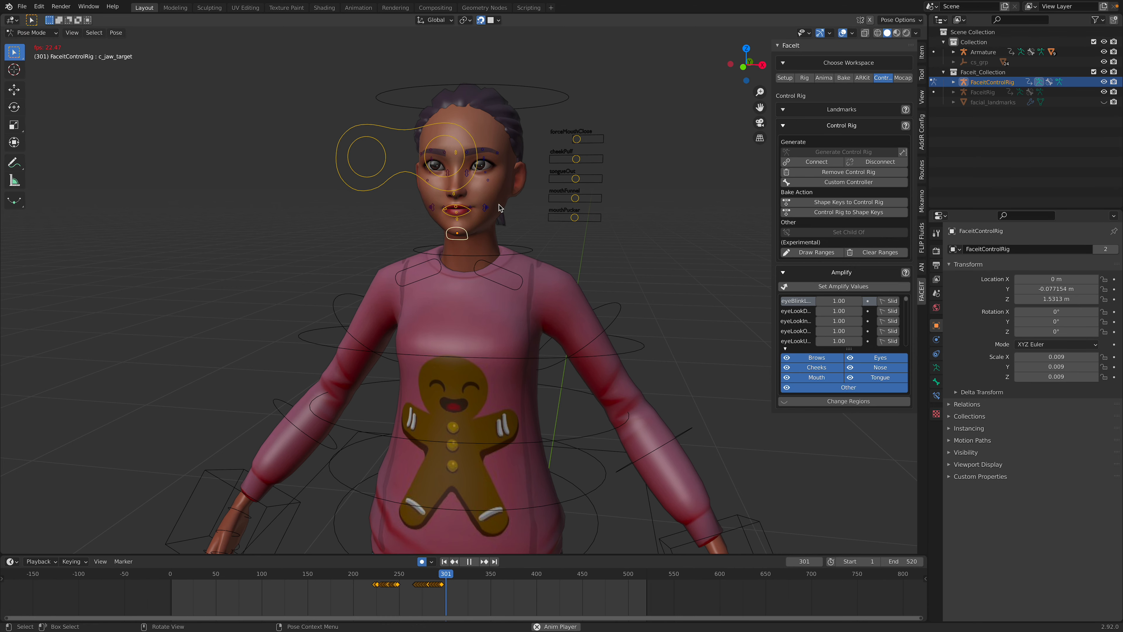
scroll(495, 162, "up", 1)
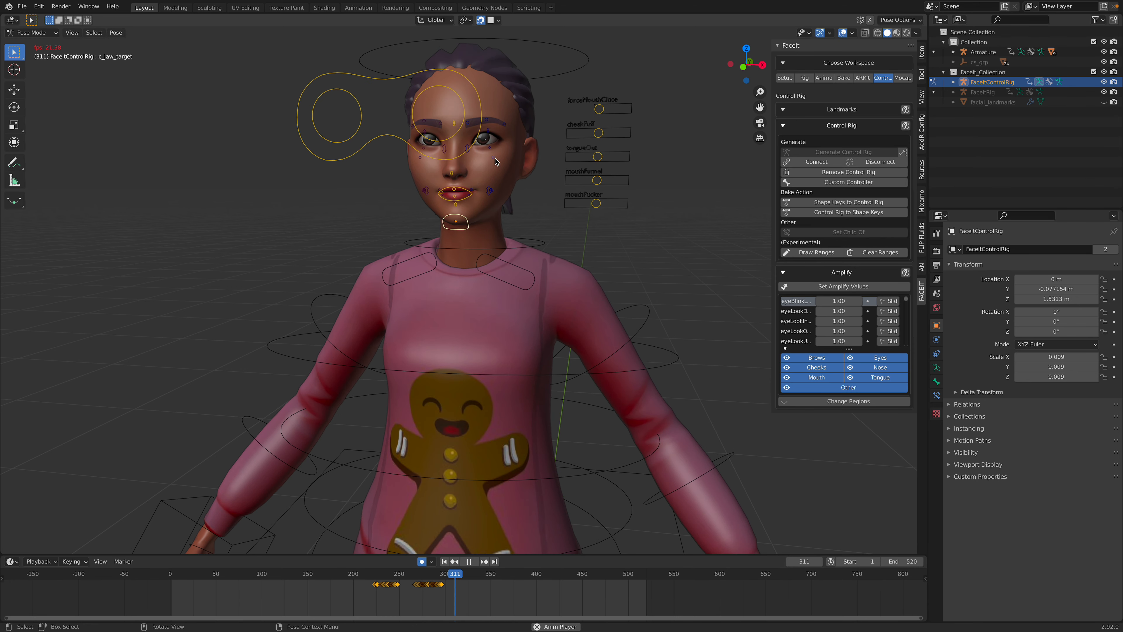
left_click(377, 82)
key("g")
right_click(406, 101)
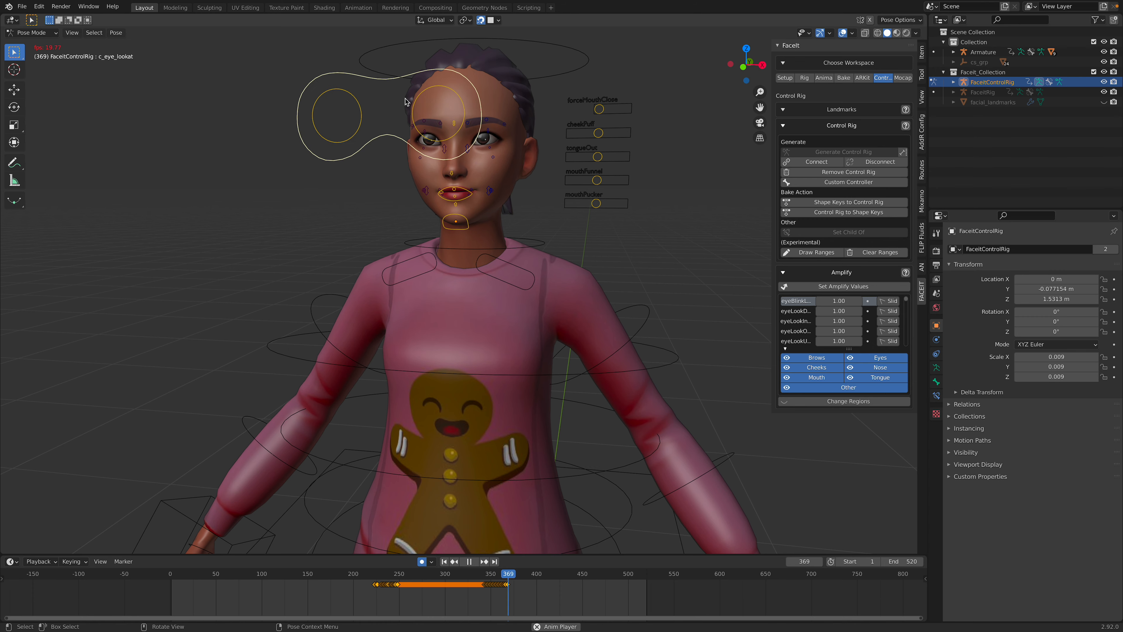
Step: Record a movement of the c_eye.L control during playback, and turn auto keying off
left_click(417, 114)
key("g")
right_click(421, 141)
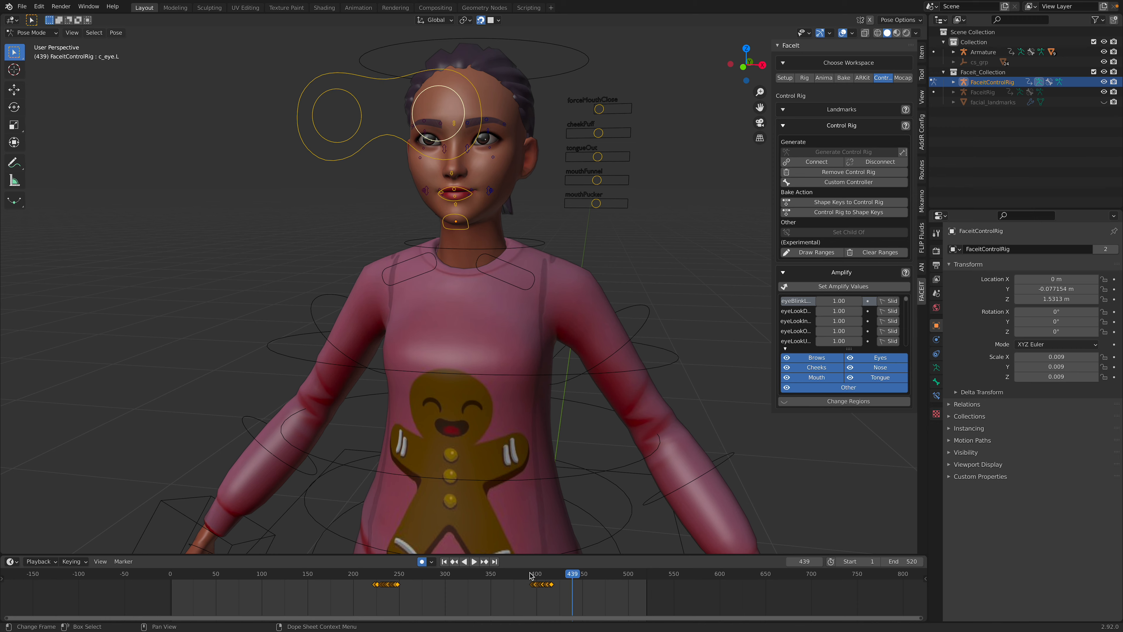
left_click(422, 562)
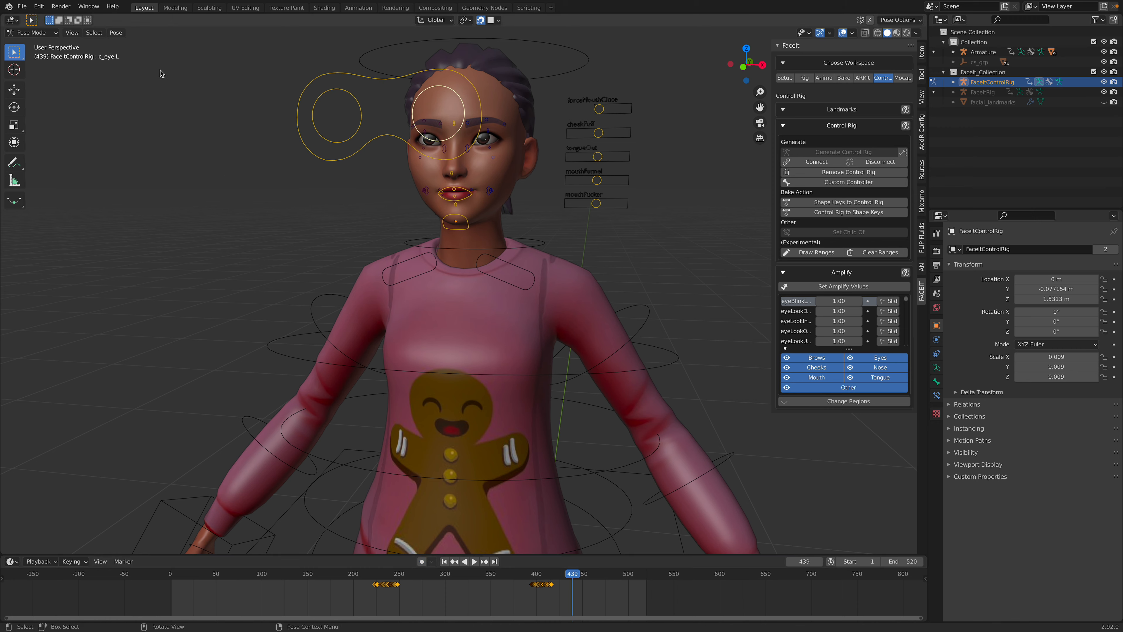
Step: Return to Object Mode with nothing selected, scrub the timeline to frame 332, and save the file
left_click(44, 36)
left_click(28, 42)
left_click(278, 272)
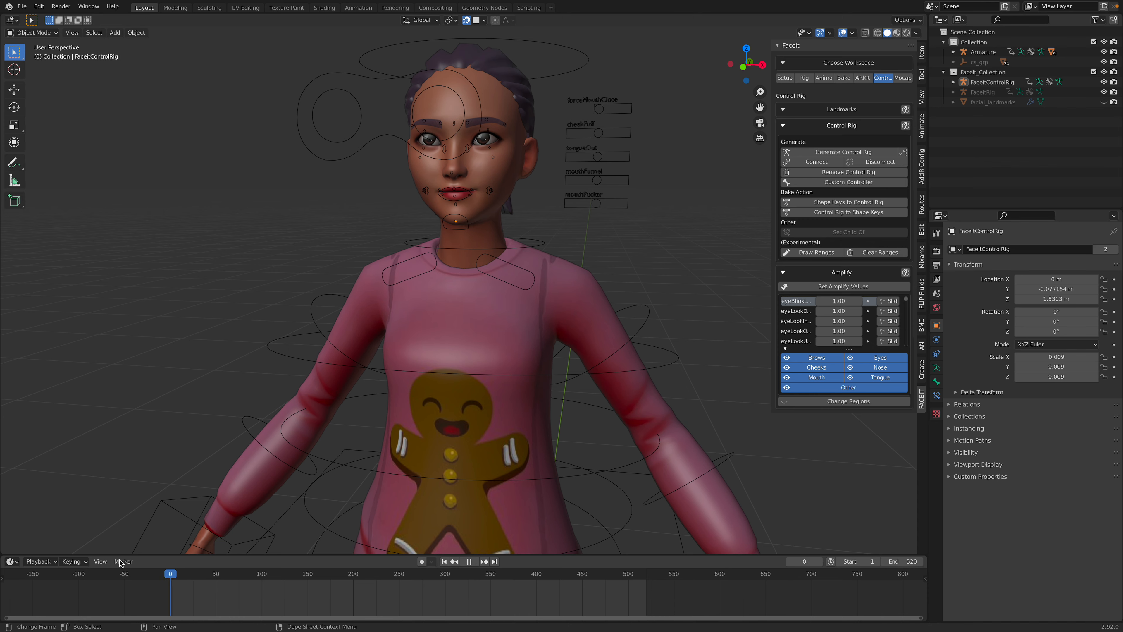
left_click_drag(429, 572, 475, 574)
key("ctrl+s")
Step: Disconnect the control rig with the head mesh selected, and play the recorded facial animation from near the start
left_click(503, 206)
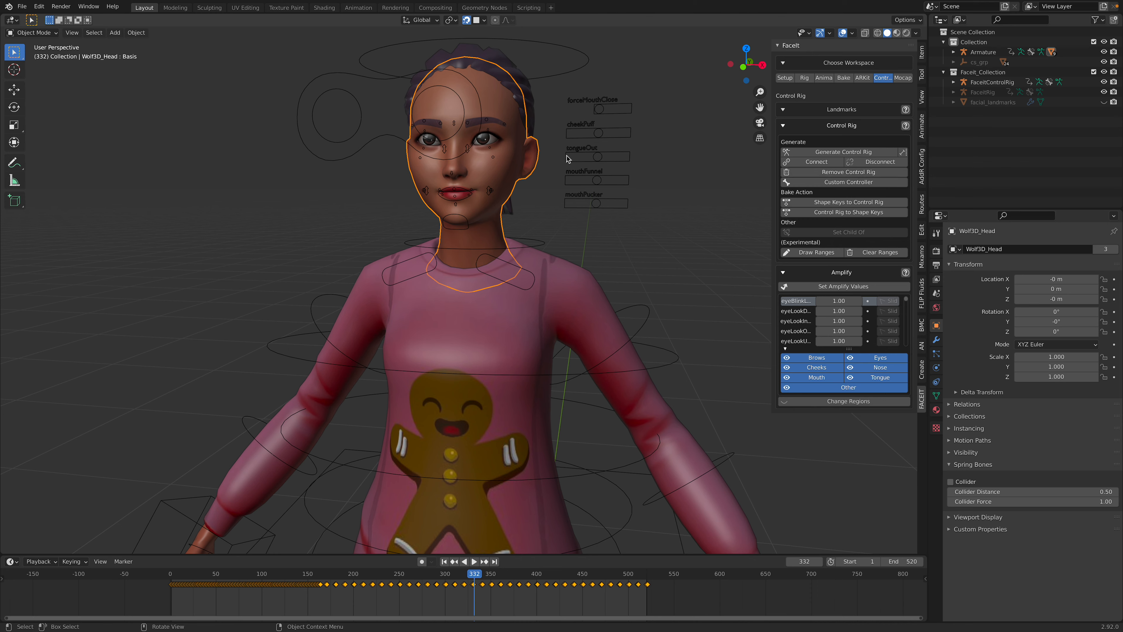
left_click(876, 162)
mouse_move(188, 574)
left_mouse_down()
mouse_move(172, 574)
mouse_move(303, 575)
mouse_move(177, 575)
left_mouse_up()
key("space")
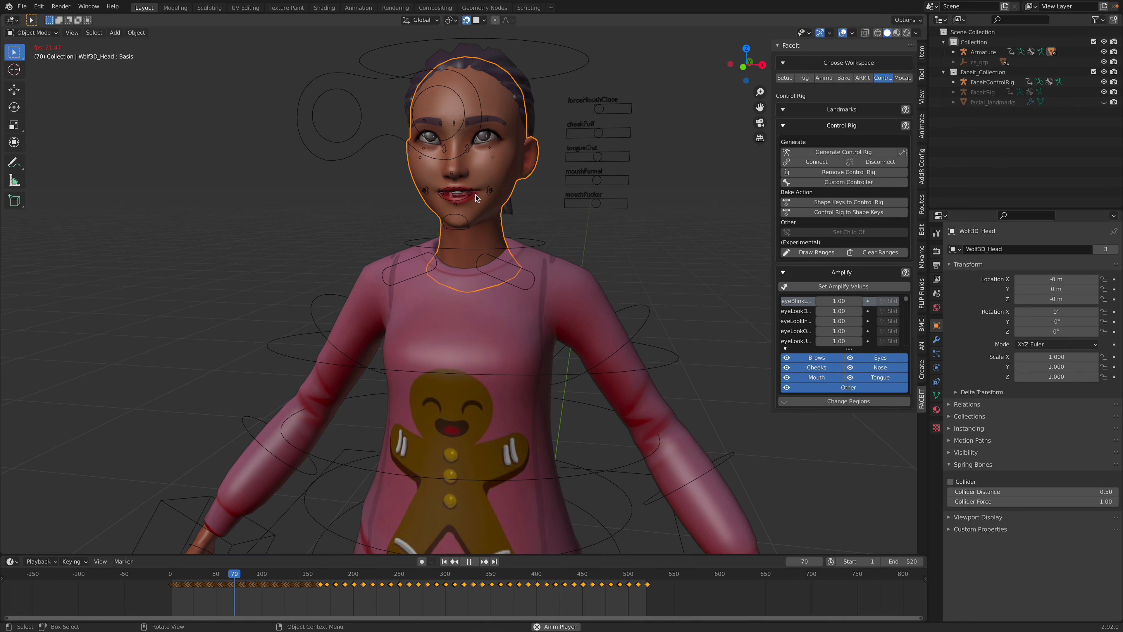
Step: Put the body armature in Pose Mode, test a trackball rotation of Ctrl_Hips during playback, and cancel it
left_click(574, 377)
left_click(32, 32)
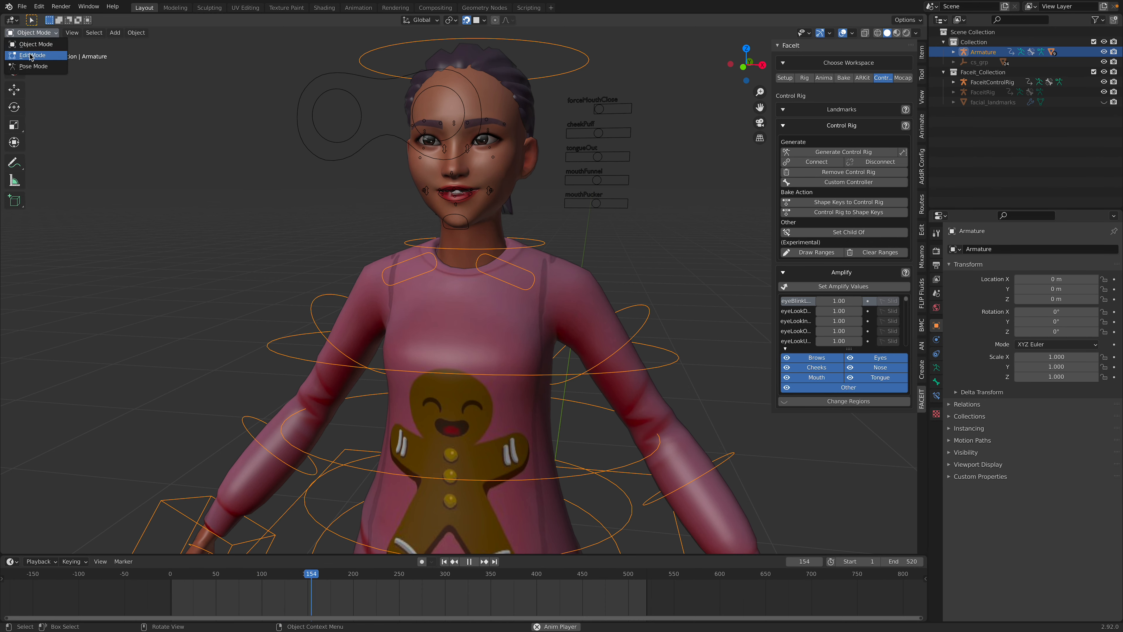
left_click(31, 70)
scroll(524, 351, "down", 3)
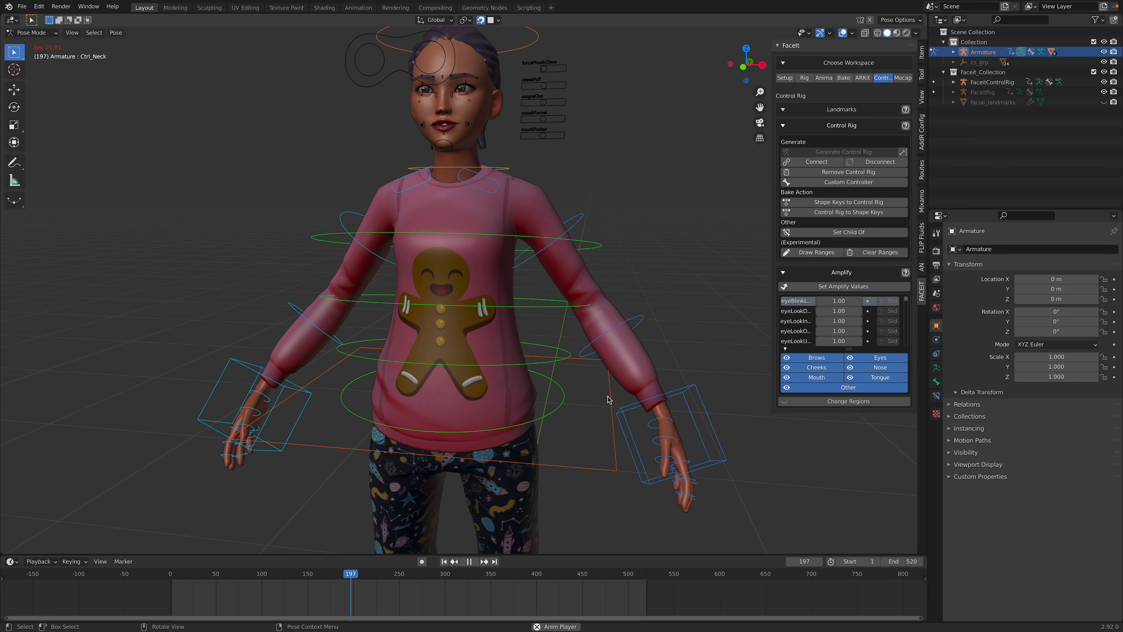
left_click(609, 402)
key("r")
key("r")
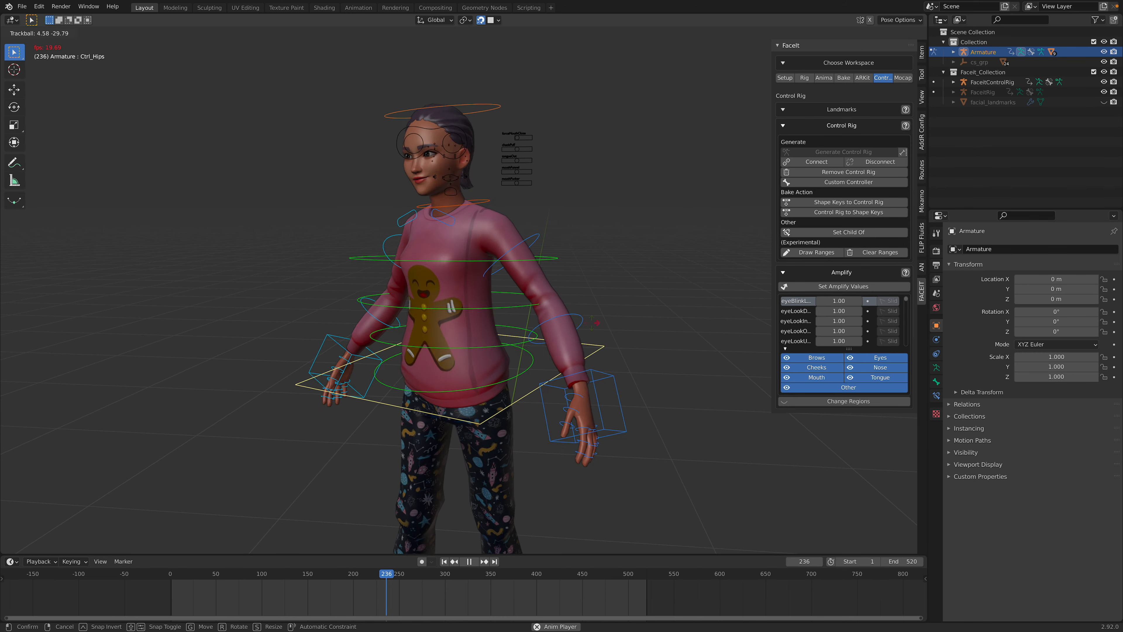
right_click(581, 324)
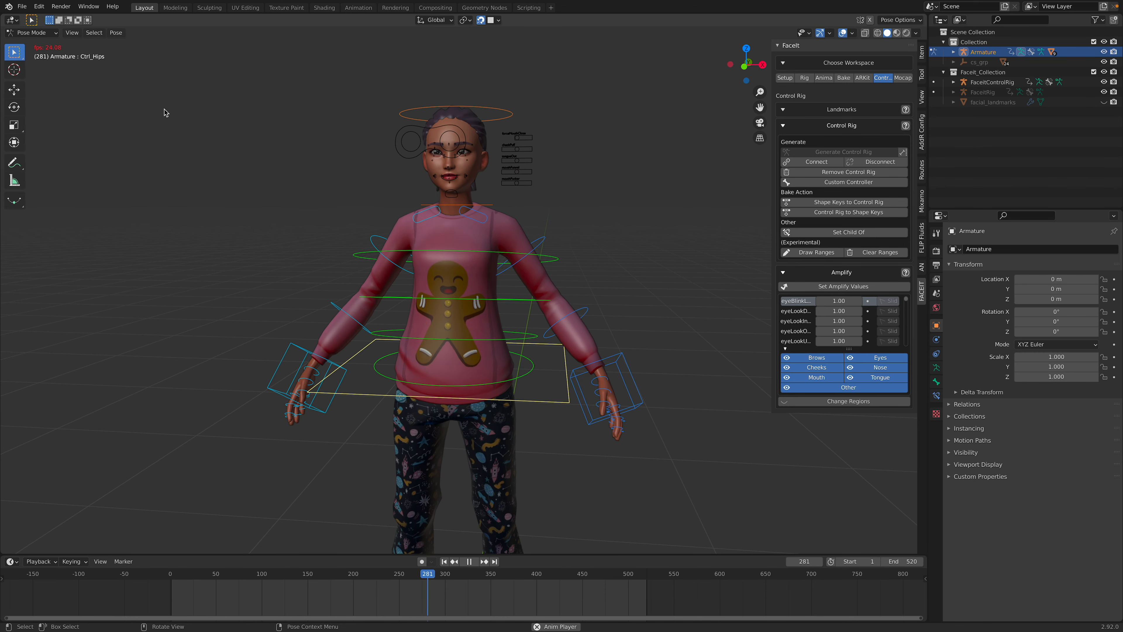
Step: Return the armature to Object Mode, deselect it, and save the file
left_click(32, 32)
left_click(31, 43)
scroll(259, 176, "down", 2)
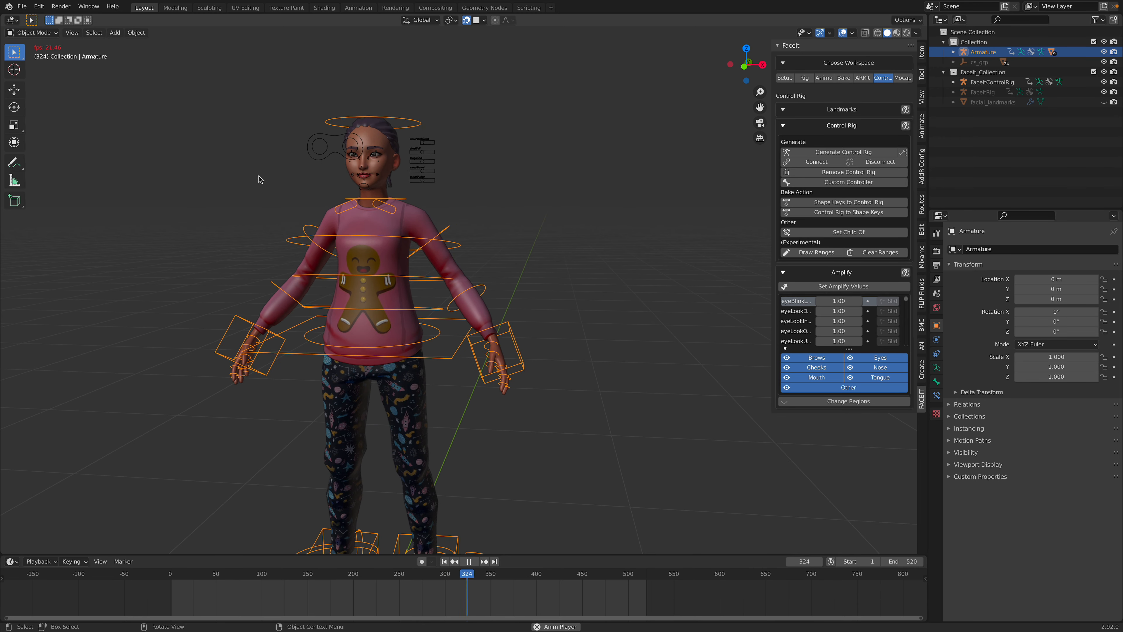
left_click(279, 183)
key("ctrl+s")
middle_click_drag(333, 183, 250, 189)
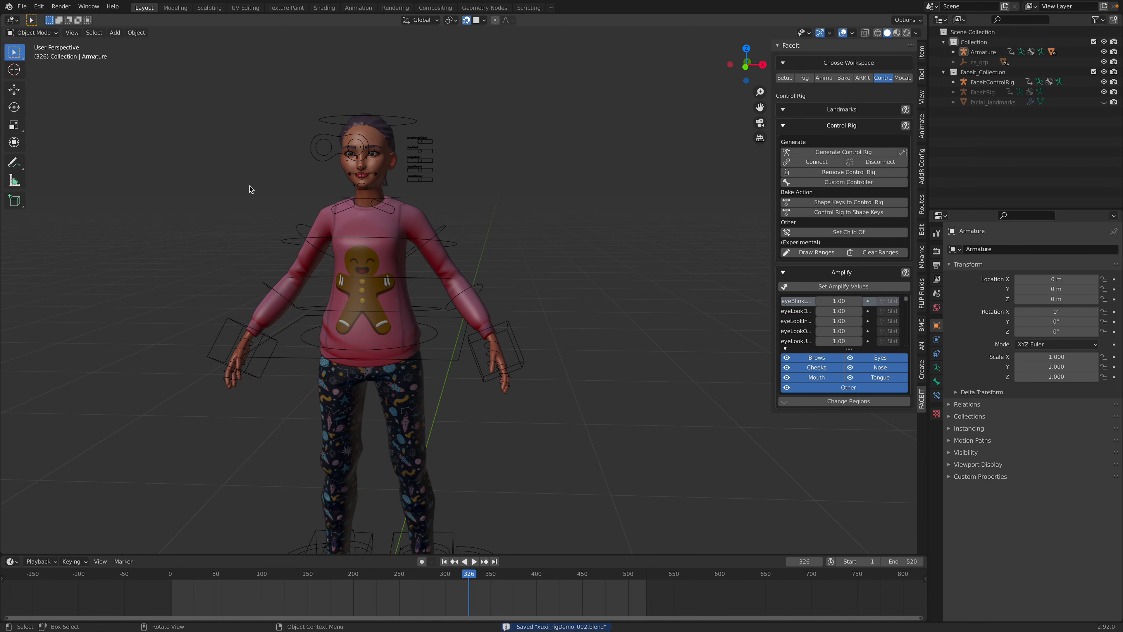
Step: Replay the facial animation on the full avatar and stop at frame 80
mouse_move(289, 575)
left_mouse_down()
mouse_move(269, 578)
mouse_move(284, 575)
left_mouse_up()
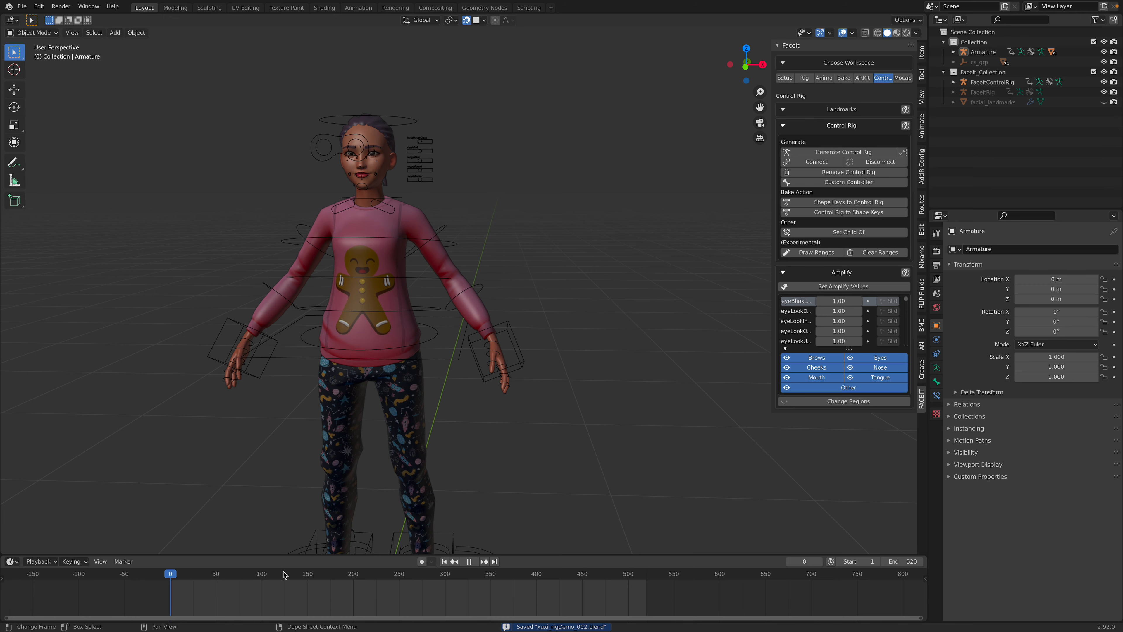
left_click_drag(592, 564, 244, 565)
key("space")
Step: Import Hip Hop Dancing-2.fbx from the Downloads folder as an FBX file
left_click(22, 6)
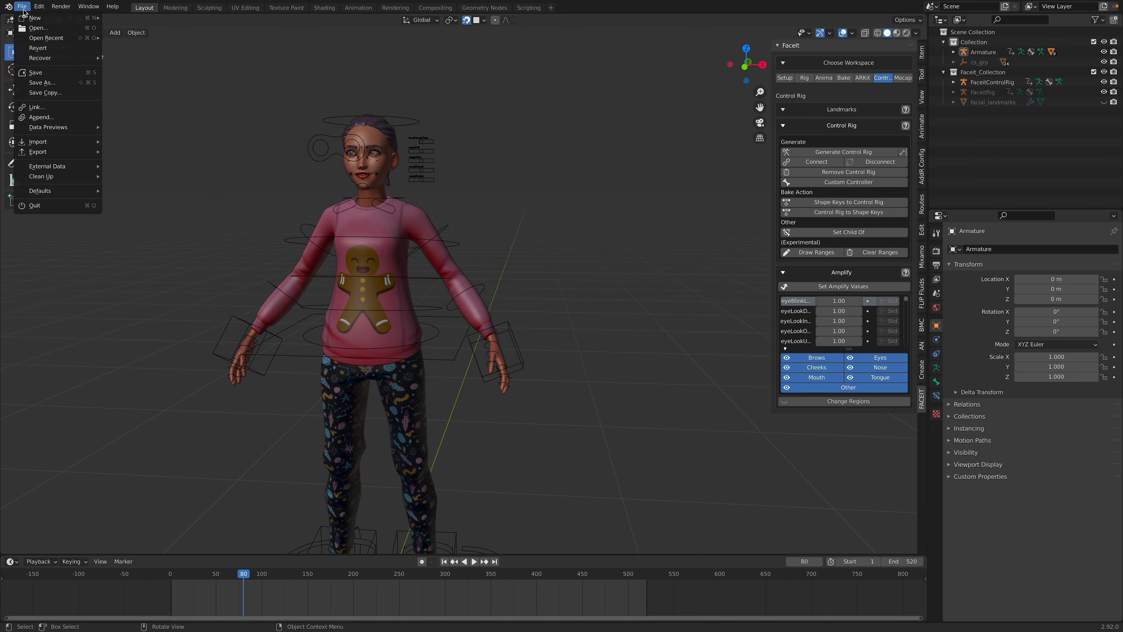
mouse_move(85, 146)
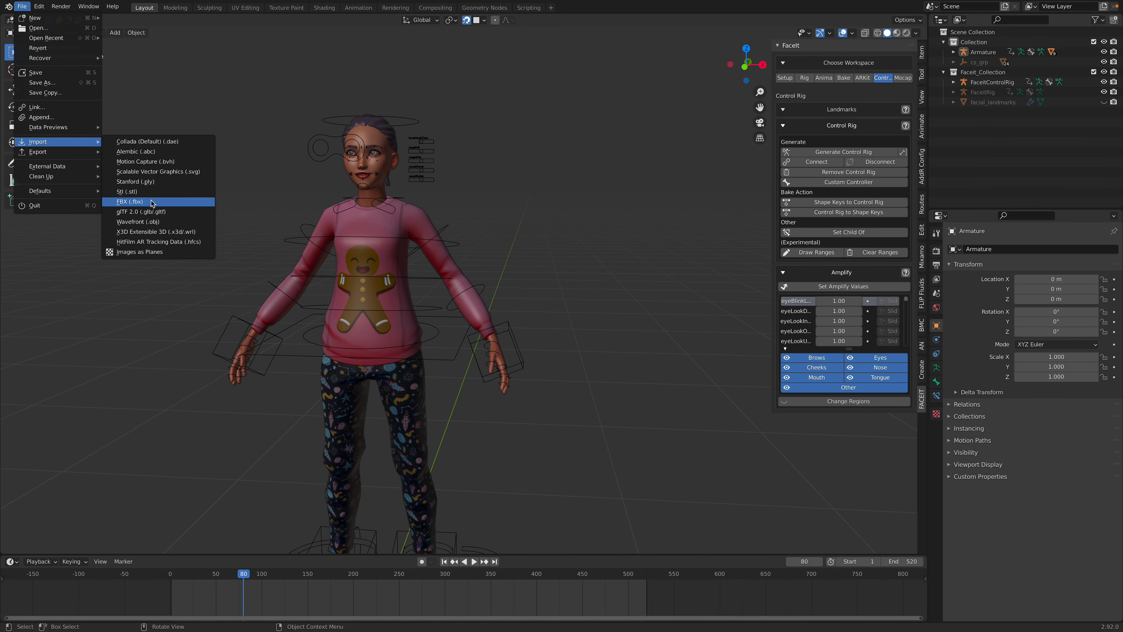
left_click(133, 202)
scroll(340, 226, "down", 4)
scroll(341, 226, "down", 2)
left_click(338, 215)
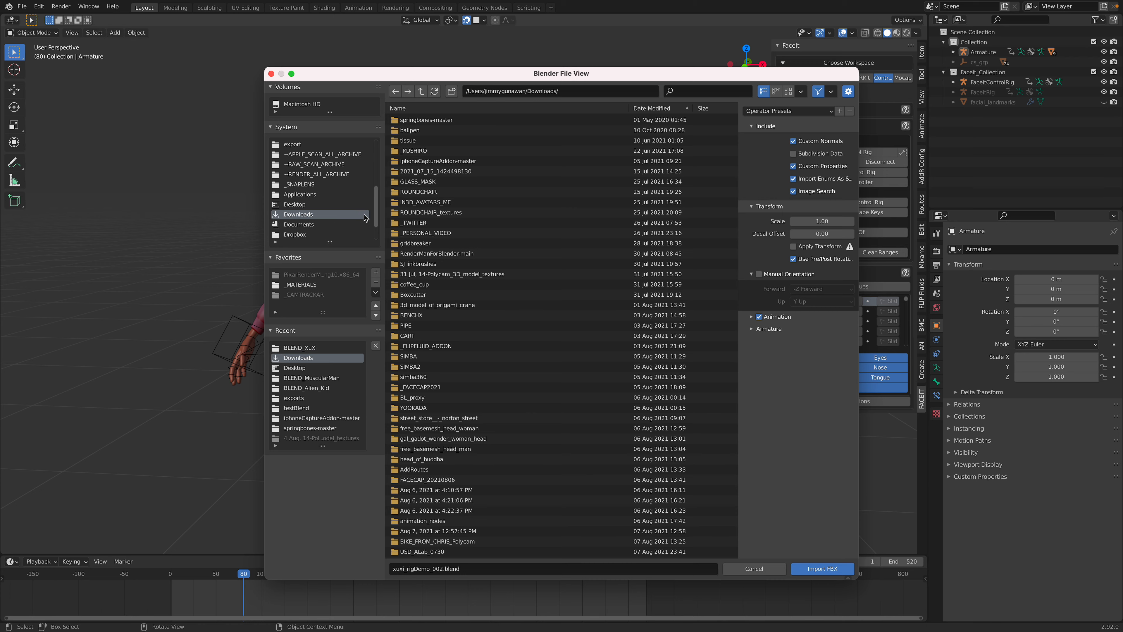
left_click_drag(735, 195, 618, 544)
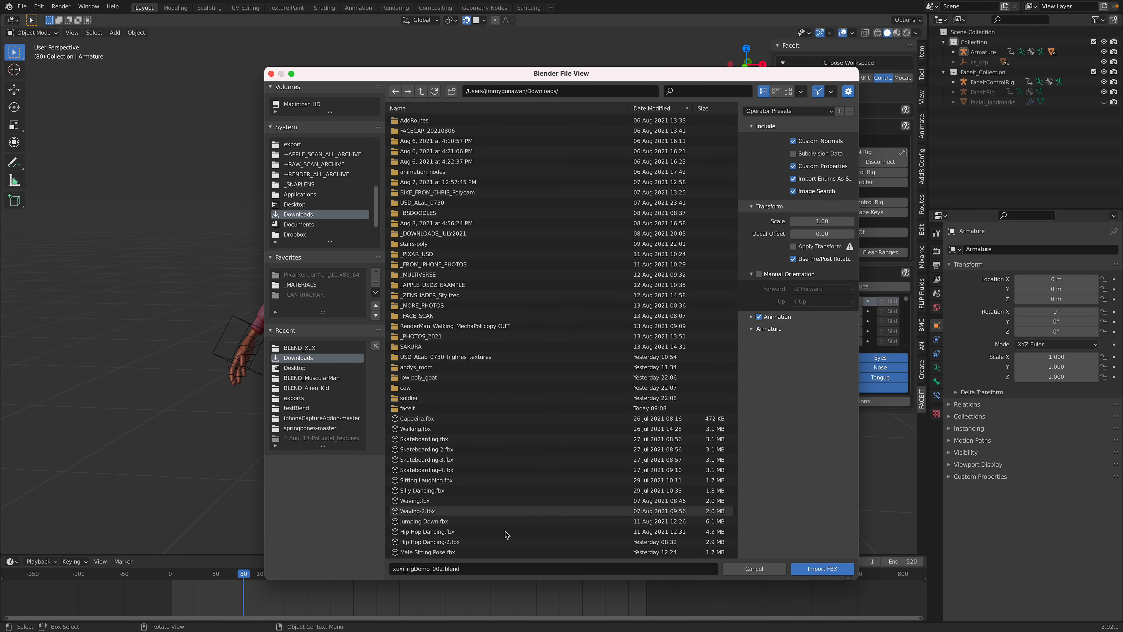
left_click(499, 542)
key("Return")
Step: Play the imported dance animation beside the original avatar, stop at frame 156, and deselect the imported armature
scroll(530, 367, "down", 2)
key("space")
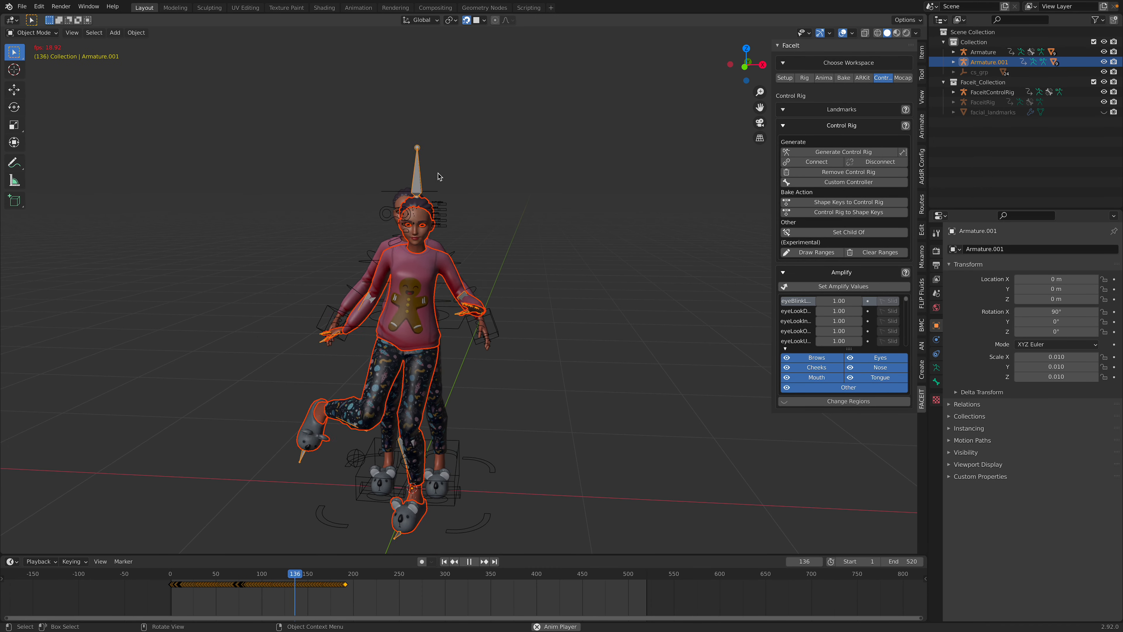
key("space")
left_click(449, 179)
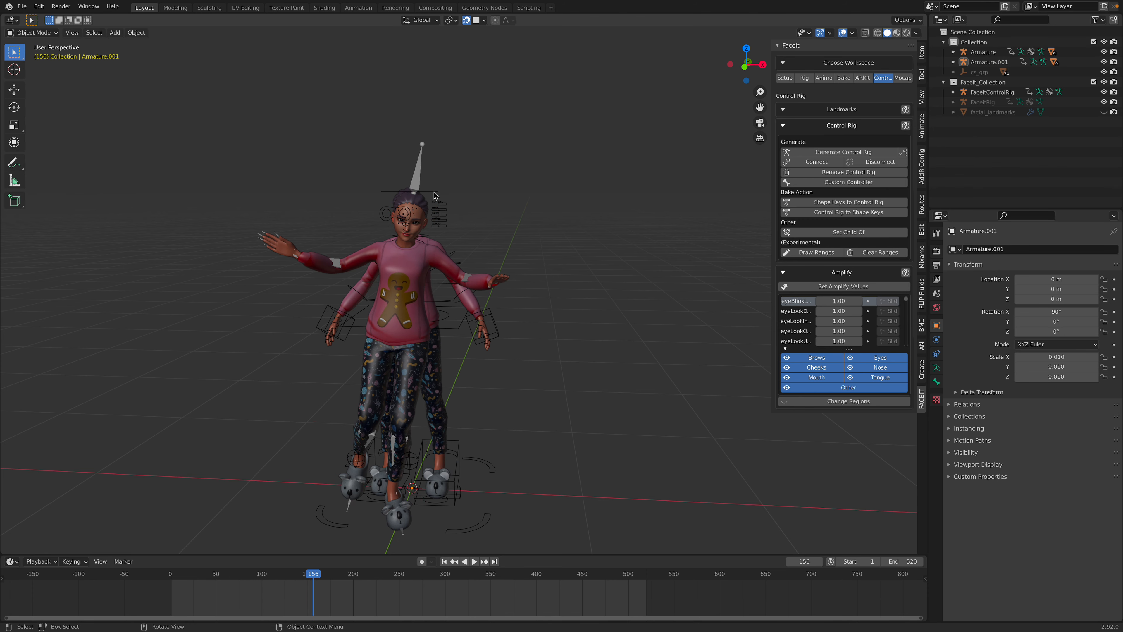
Step: Apply the dance animation to the original Armature's Mixamo control rig, using Armature.001 as the source skeleton
left_click(434, 192)
scroll(514, 274, "up", 3)
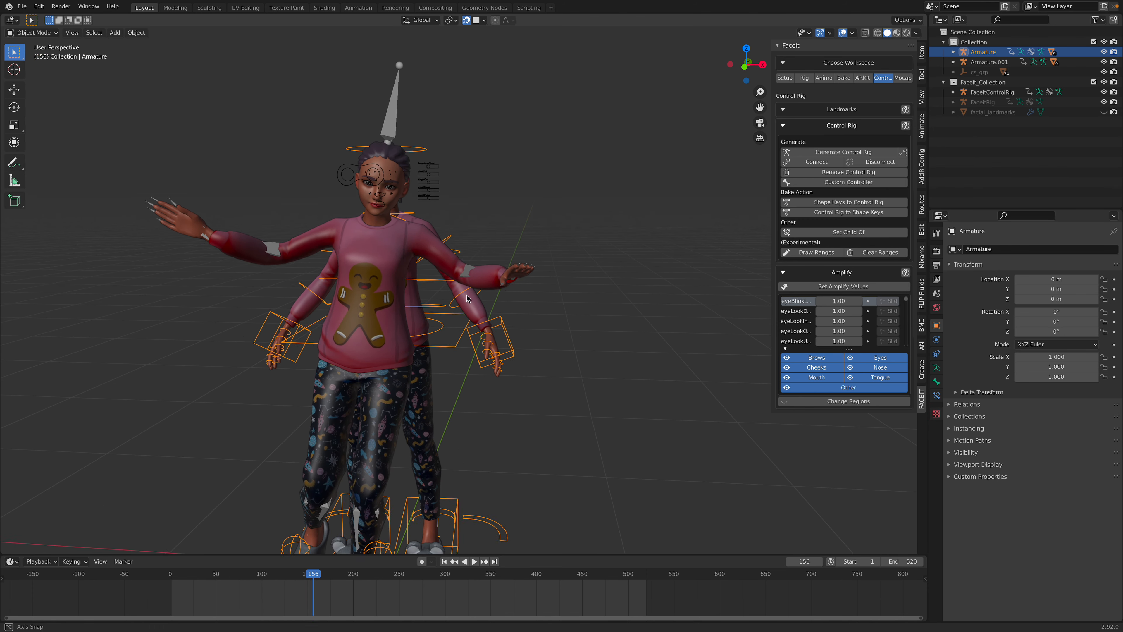
left_click(923, 372)
left_click(922, 323)
left_click(923, 287)
left_click(922, 257)
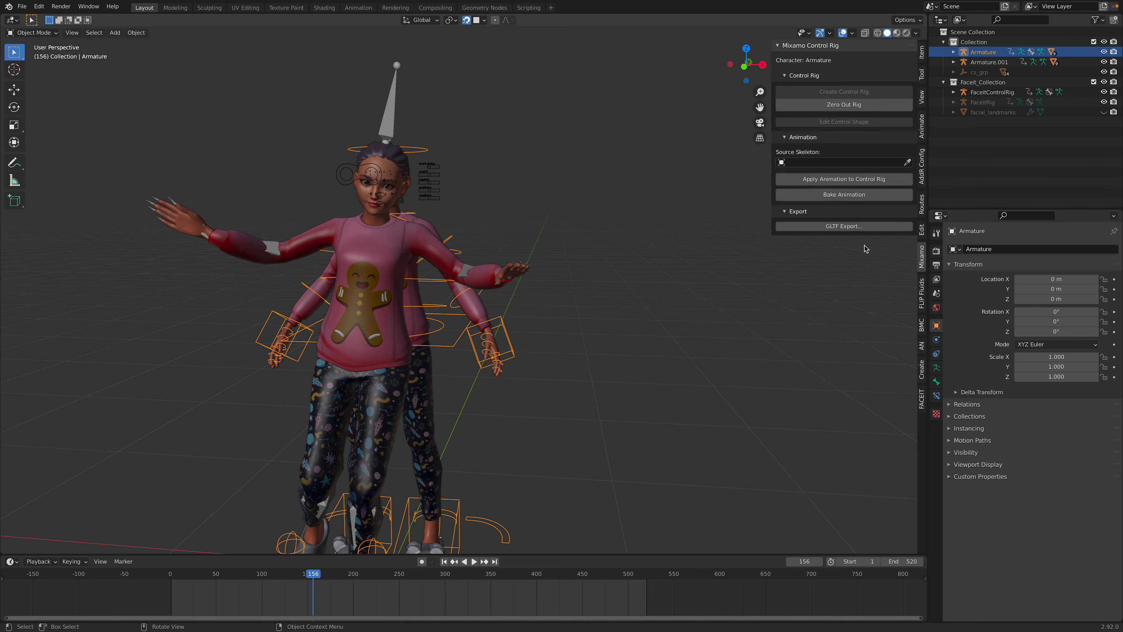
left_click(835, 163)
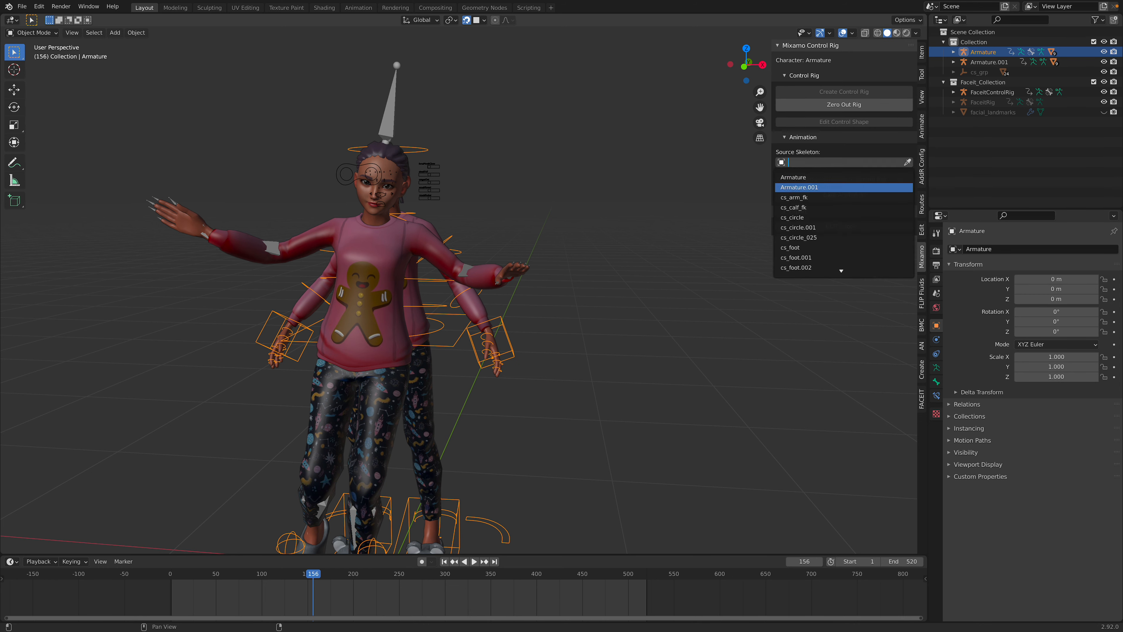
left_click(819, 187)
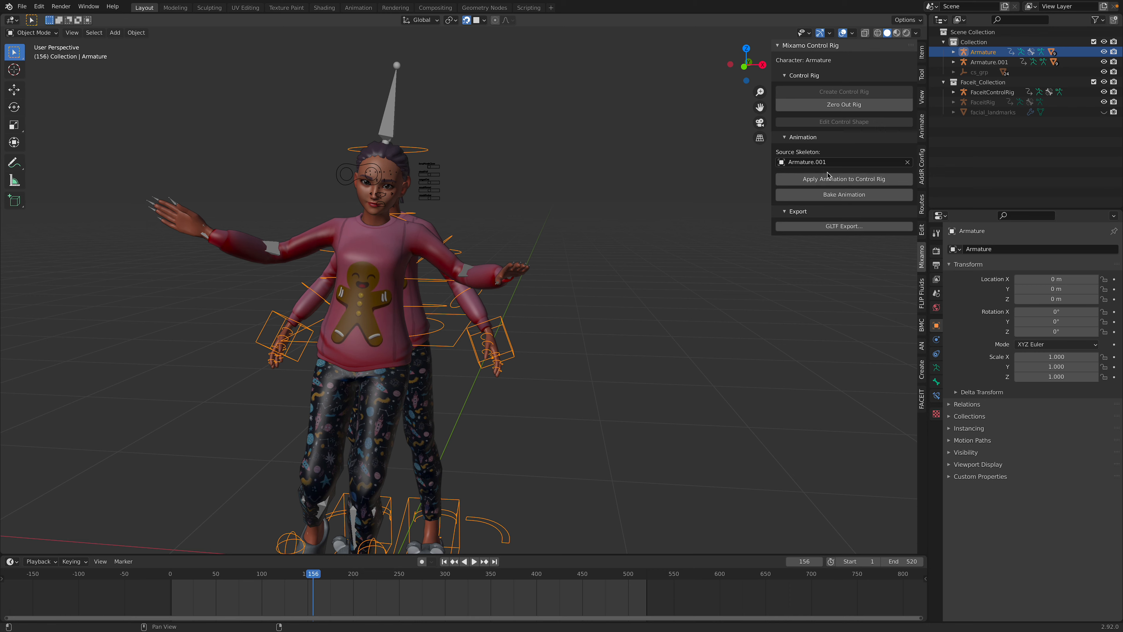
left_click(830, 180)
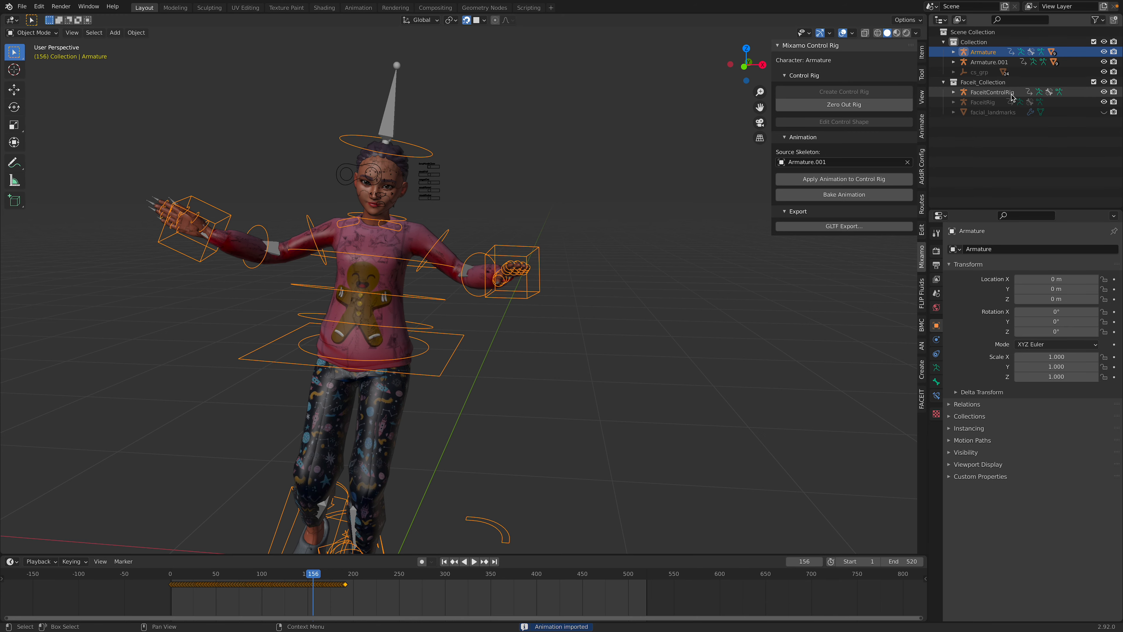
Step: Delete Armature.001 with its hierarchy, play the transferred dance on the avatar, and scrub to frame 70
left_click(989, 63)
right_click(989, 64)
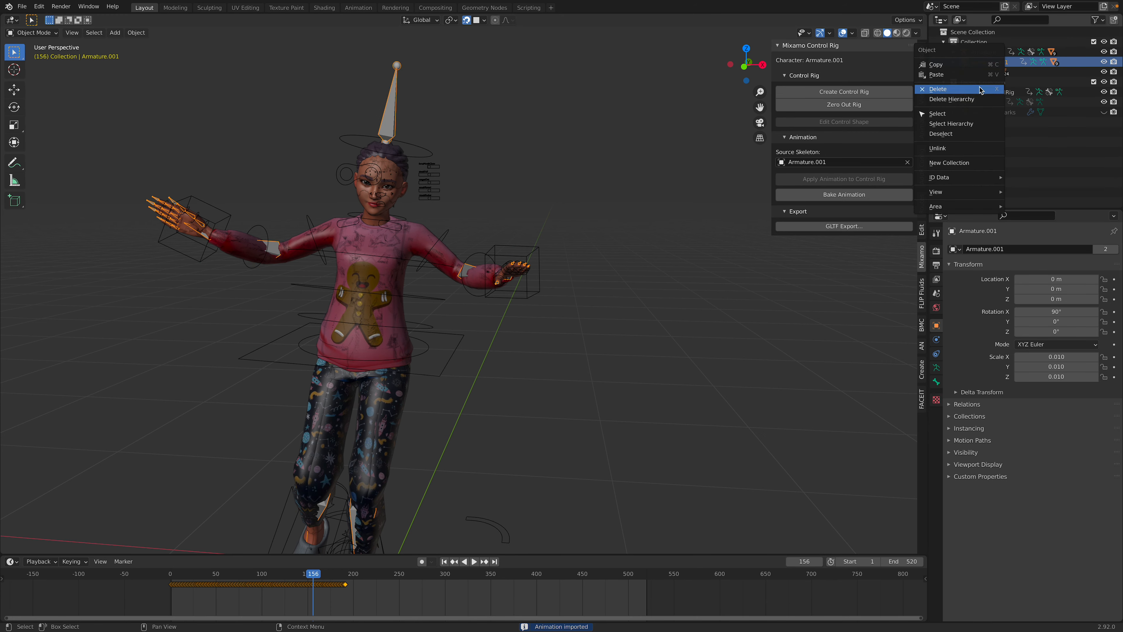
left_click(950, 100)
key("space")
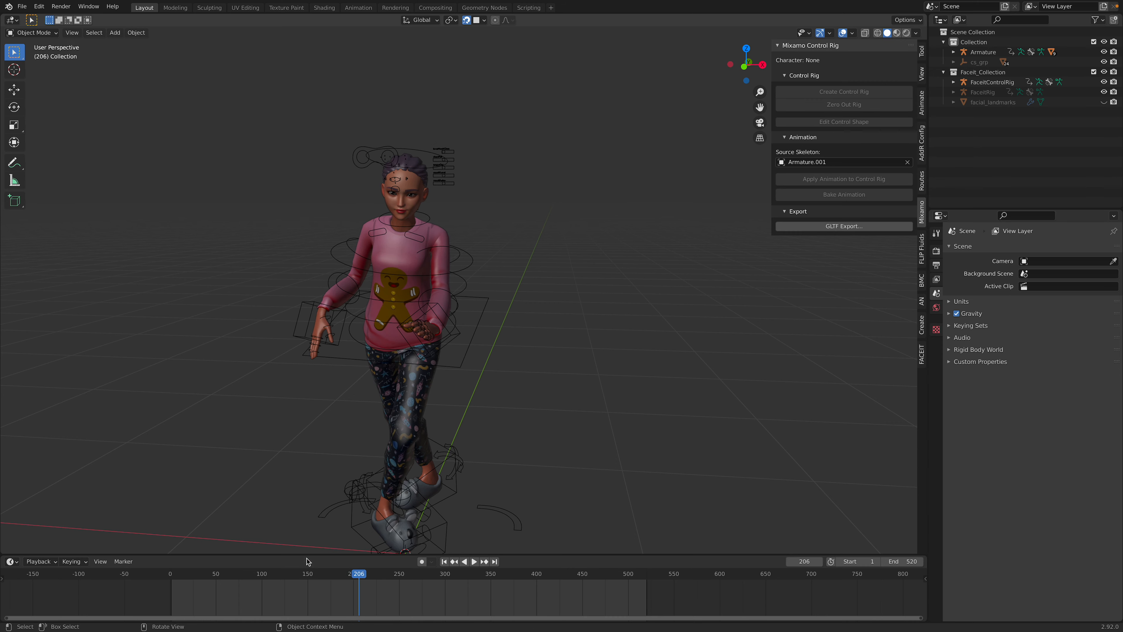
left_click_drag(172, 577, 235, 586)
Step: Delete the head mesh's keyframes from just after about frame 165 through frame 520
left_click(358, 181)
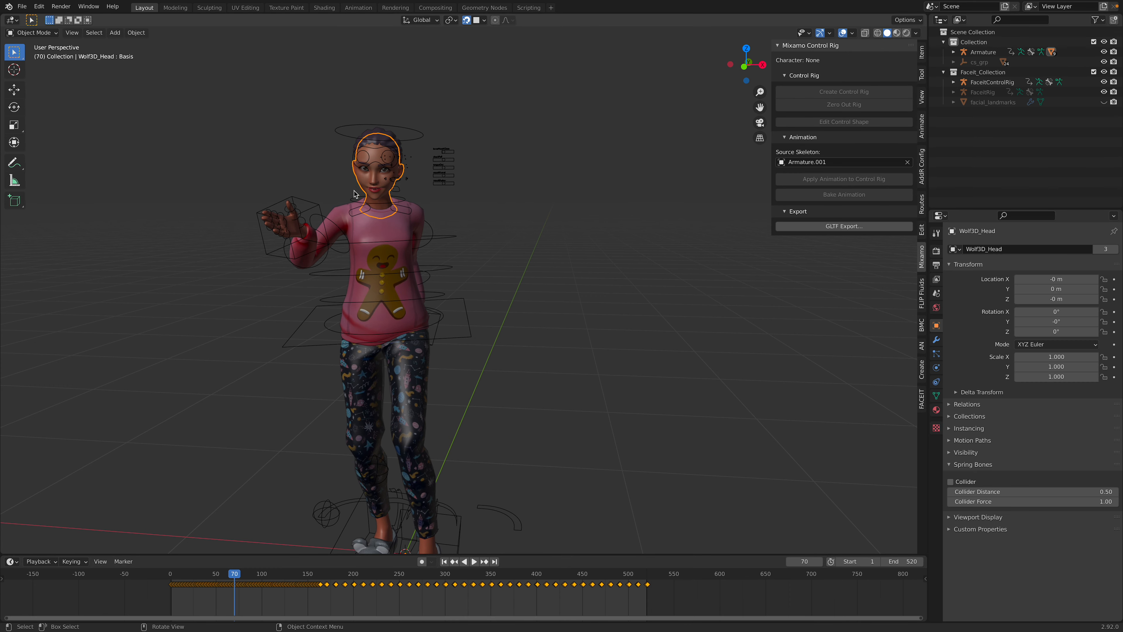
middle_click_drag(403, 252, 457, 269, "shift")
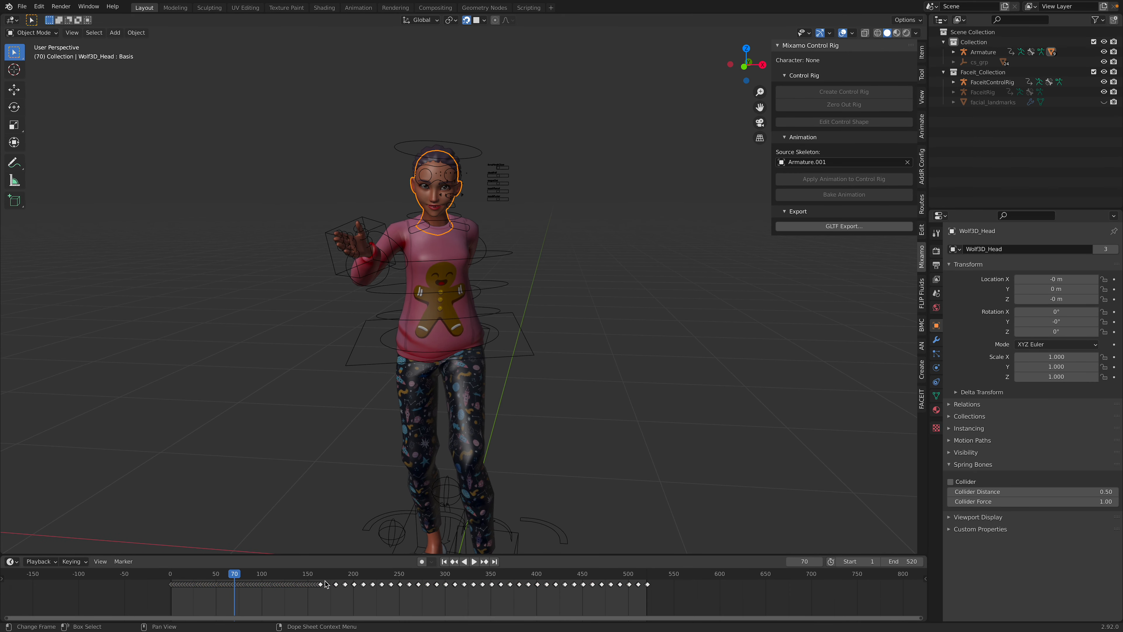
left_click_drag(426, 591, 659, 594)
key("x")
left_click(617, 599)
Step: Play the combined body and face animation from the start with gizmos and overlays hidden and the armature deselected
key("shift+Left")
key("space")
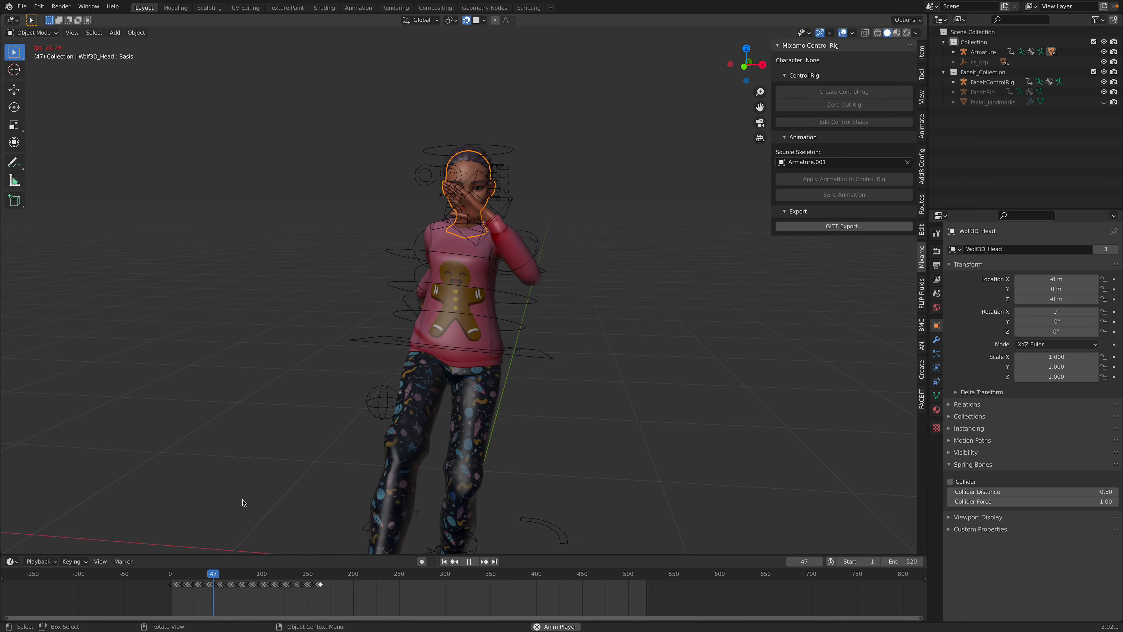
left_click(325, 281)
left_click(820, 34)
left_click(842, 34)
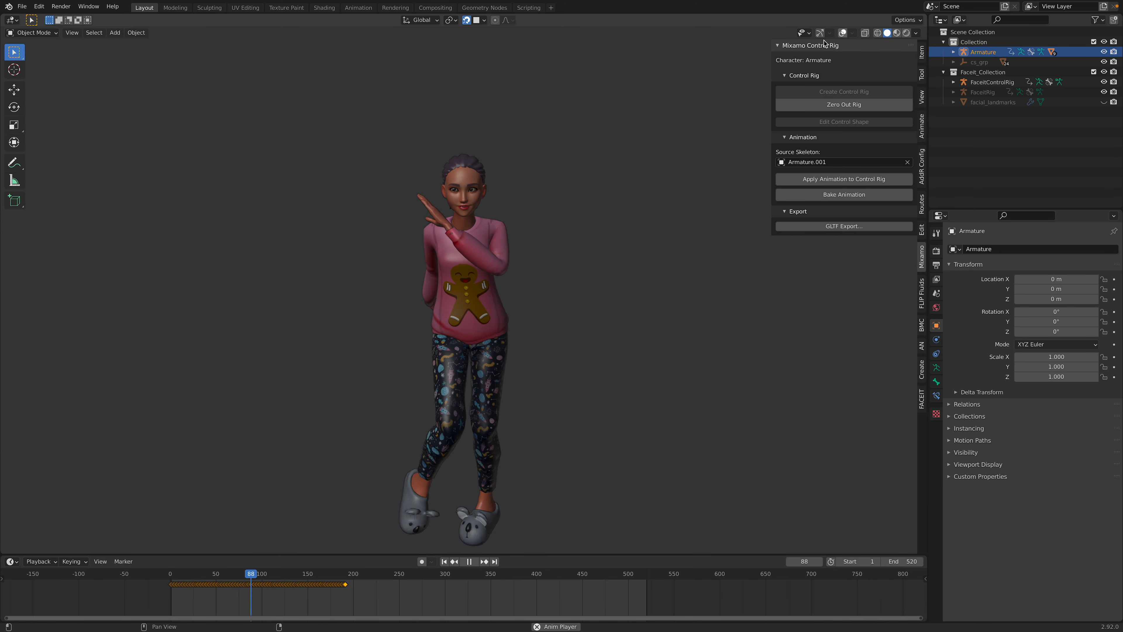
left_click(539, 292)
middle_click_drag(539, 292, 551, 245, "shift")
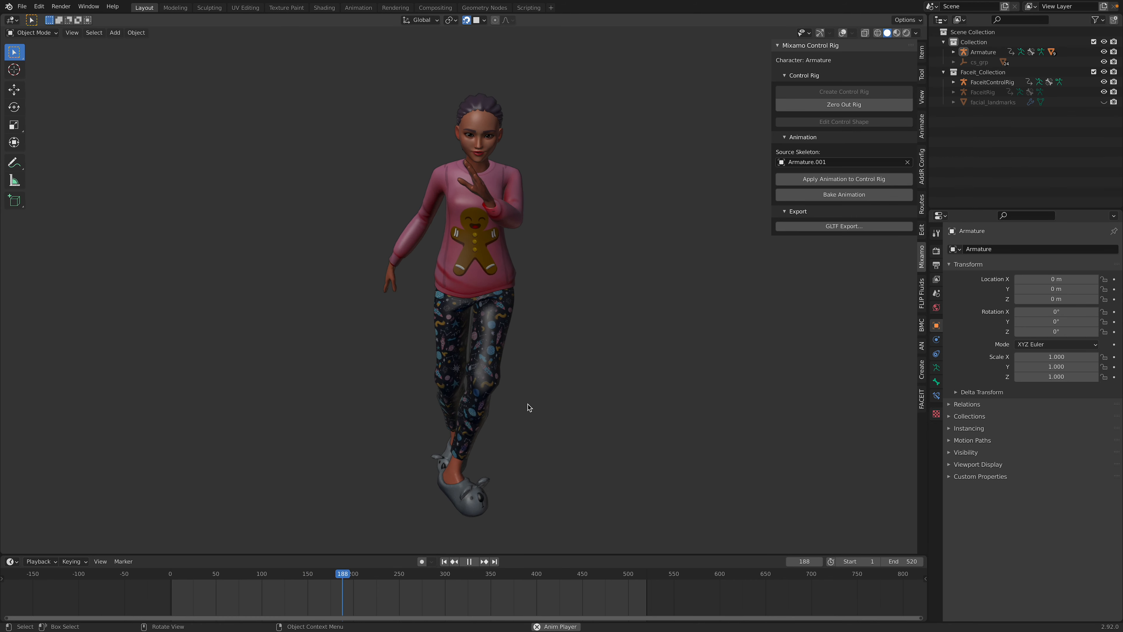
Step: Replay the avatar's animation from near the start, stop it, and return to frame 5
key("space")
left_click(179, 575)
key("space")
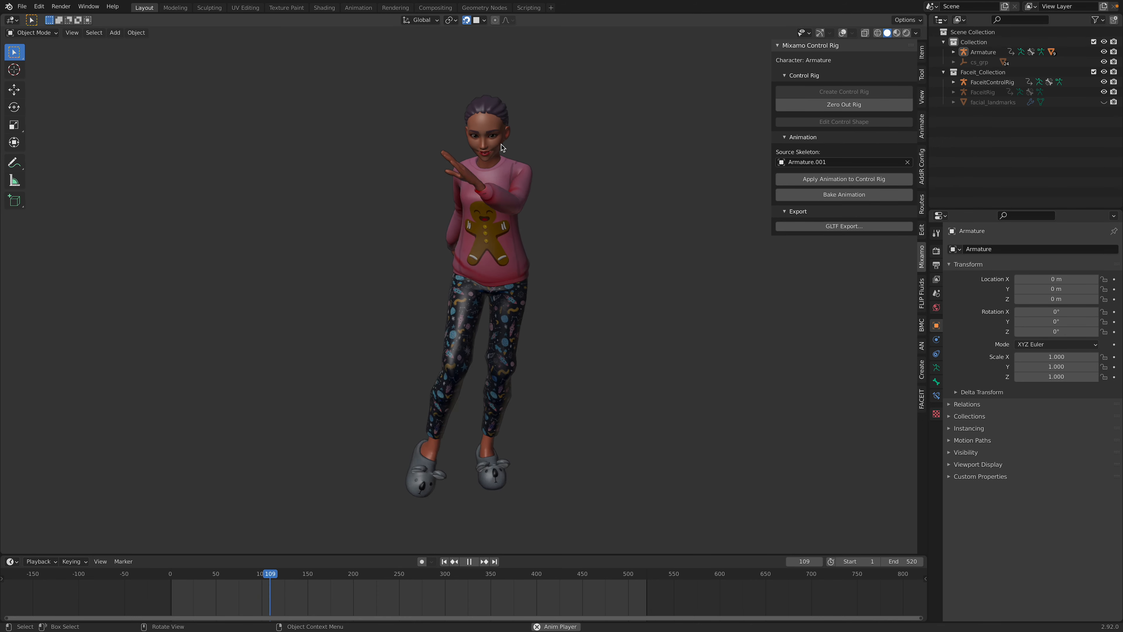
key("space")
left_click(176, 576)
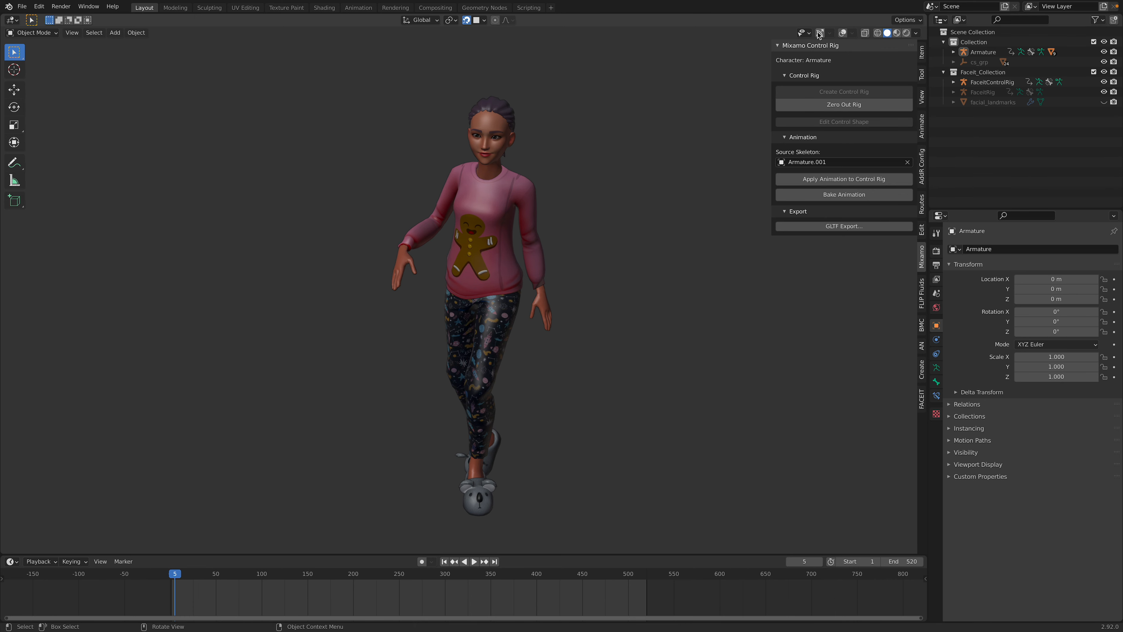
Step: Show the gizmos and overlays again, and play the animation with the rig controls displayed up to frame 50
left_click(843, 34)
middle_click_drag(655, 132, 600, 227)
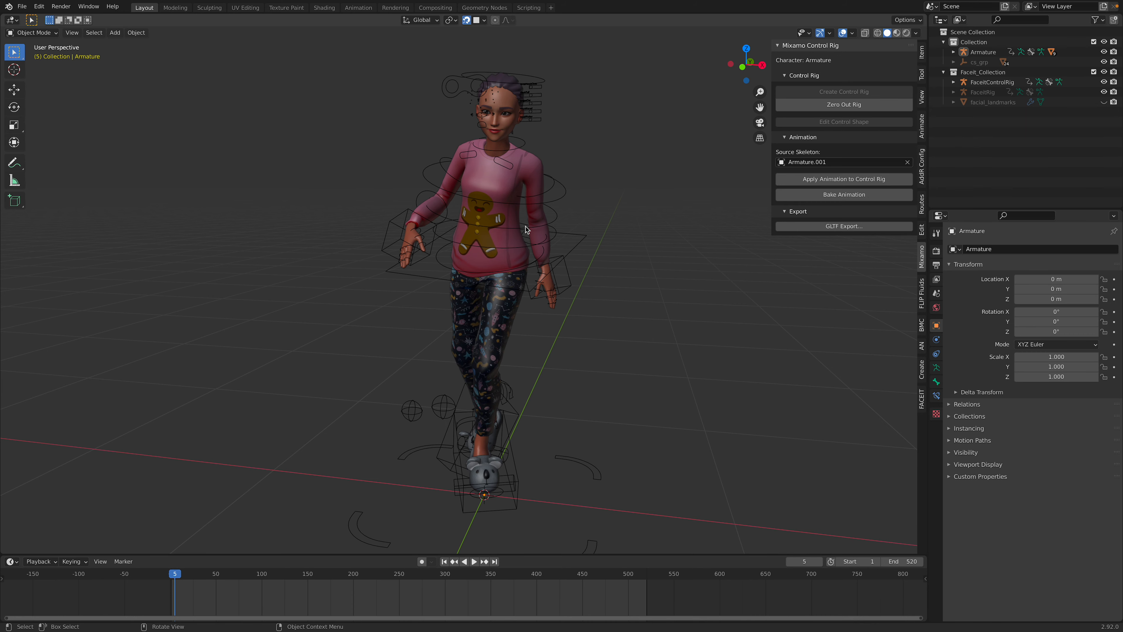
key("space")
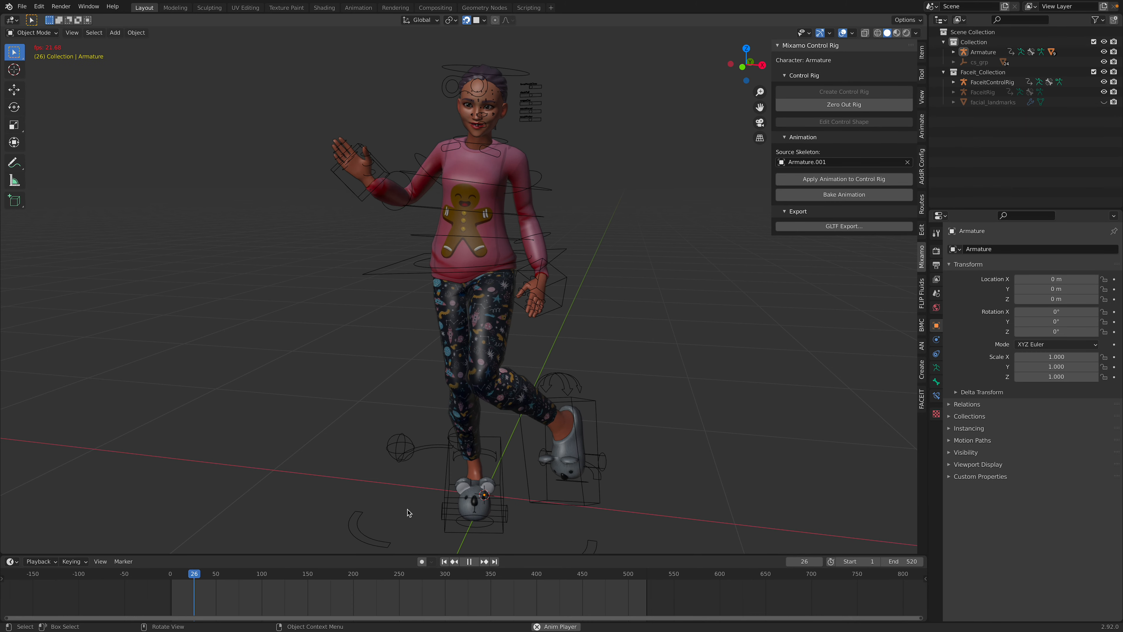
scroll(493, 438, "down", 2)
key("space")
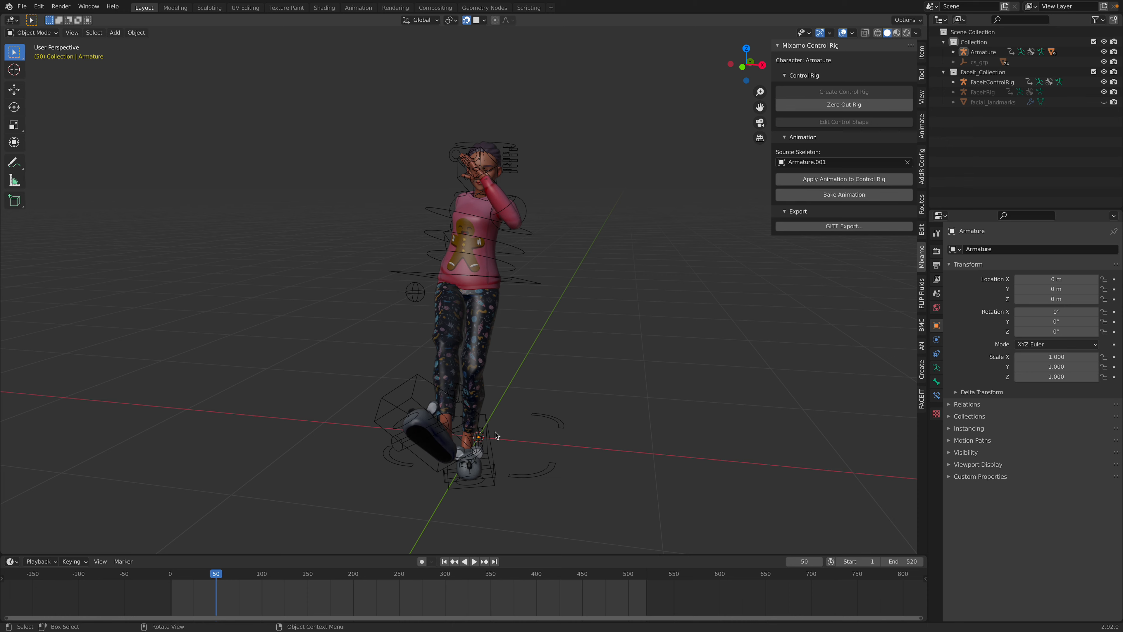
Step: Replay the dance from about frame 44 while viewing the rig from another angle, and stop at frame 76
left_click_drag(257, 584, 211, 575)
key("space")
key("space")
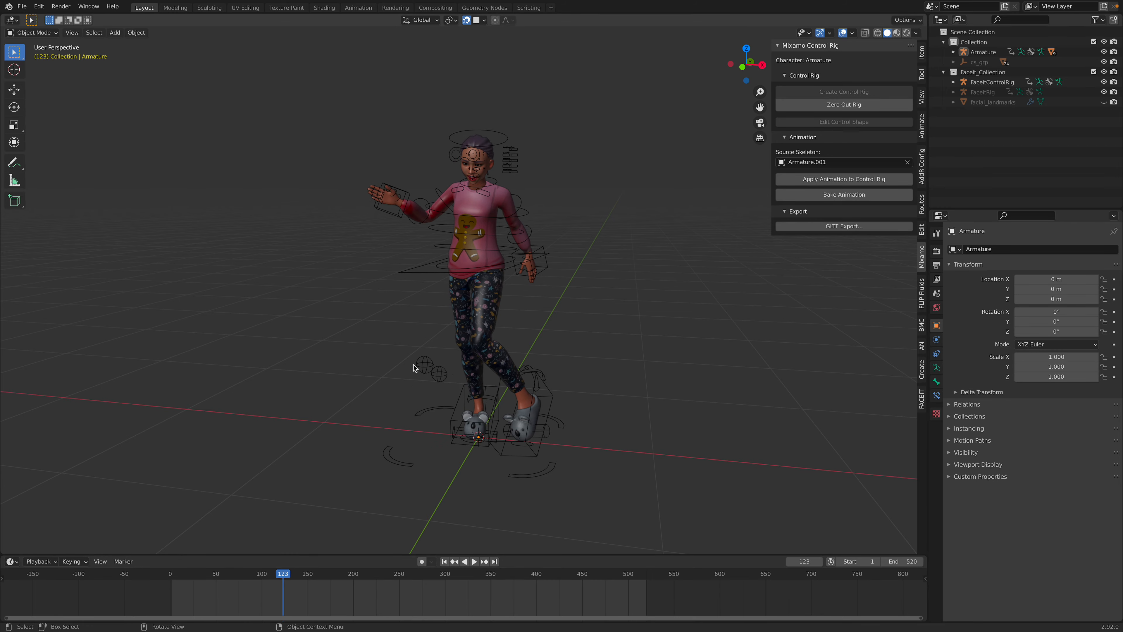
scroll(535, 323, "up", 2)
key("space")
middle_click_drag(536, 323, 548, 255)
key("space")
left_click_drag(270, 570, 240, 571)
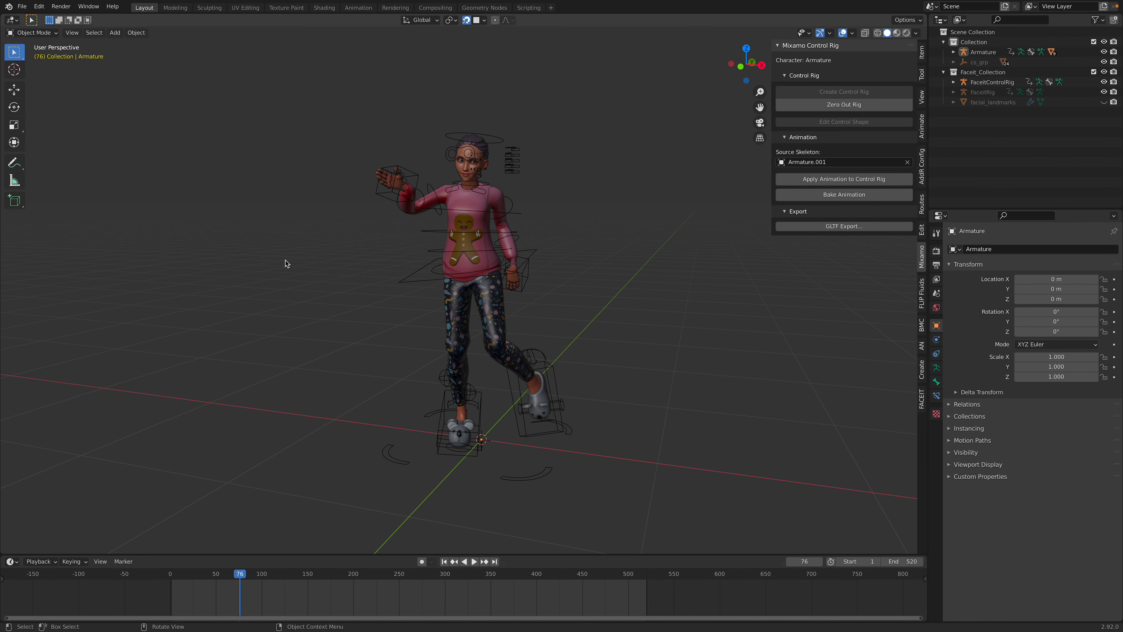
Step: Import Male Sitting Pose.fbx from the Downloads folder, keeping the files sorted by modification date
left_click(21, 7)
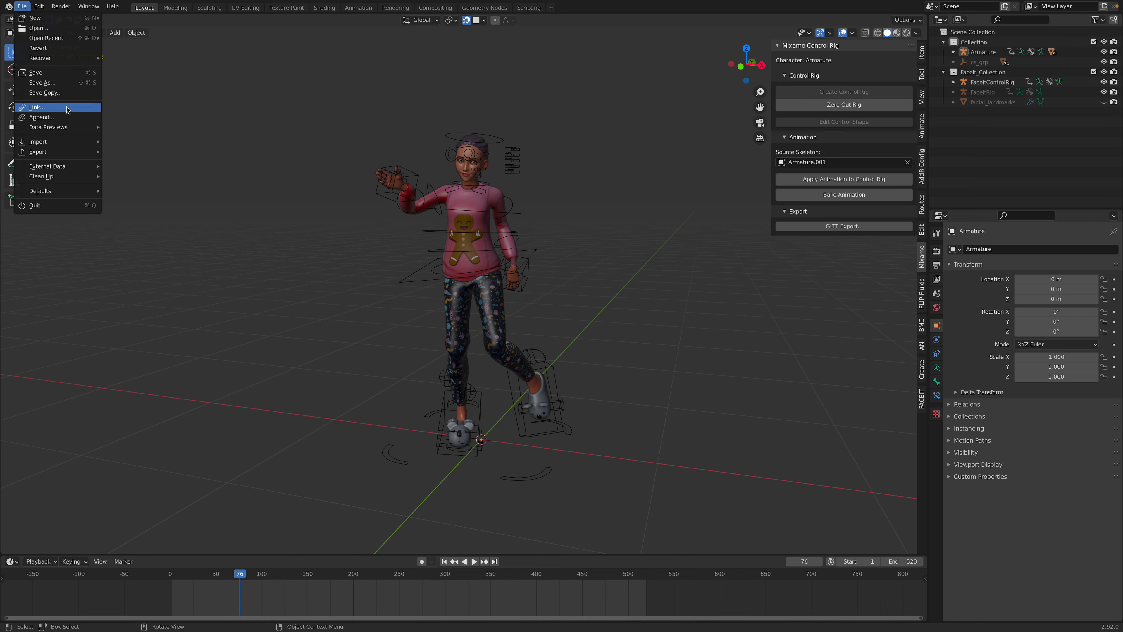
mouse_move(71, 142)
left_click(150, 203)
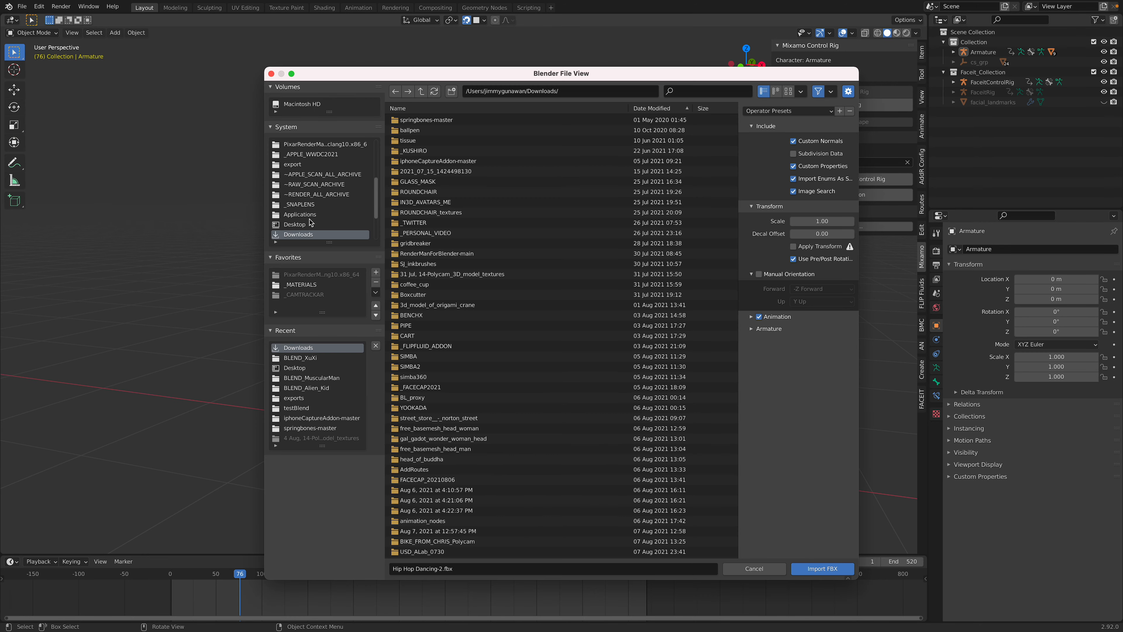
left_click(657, 109)
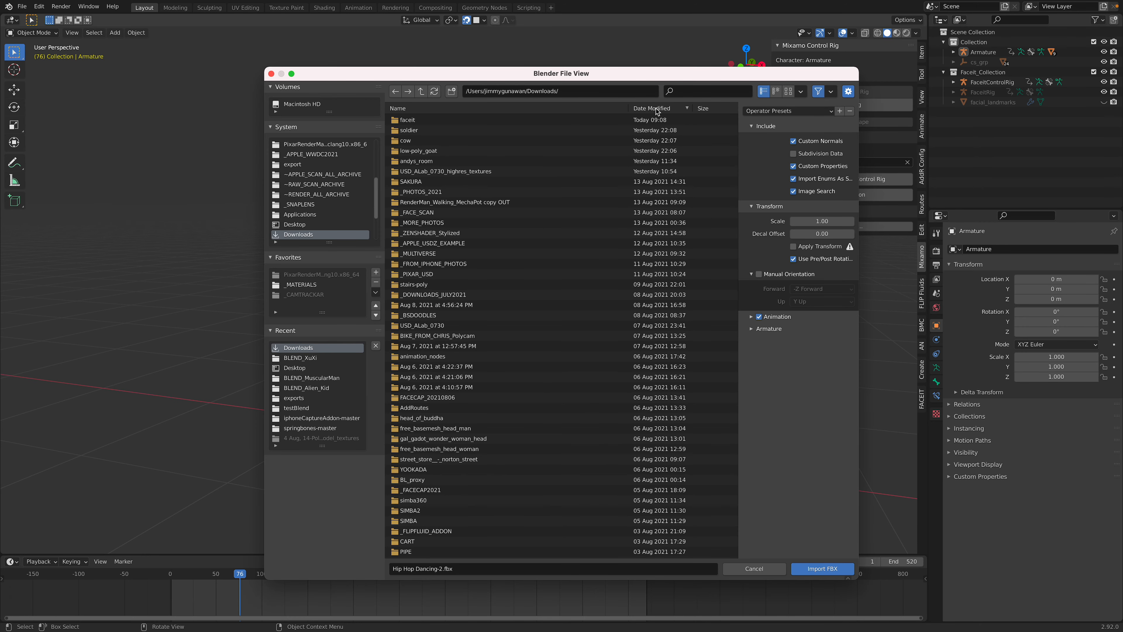
scroll(508, 442, "down", 10)
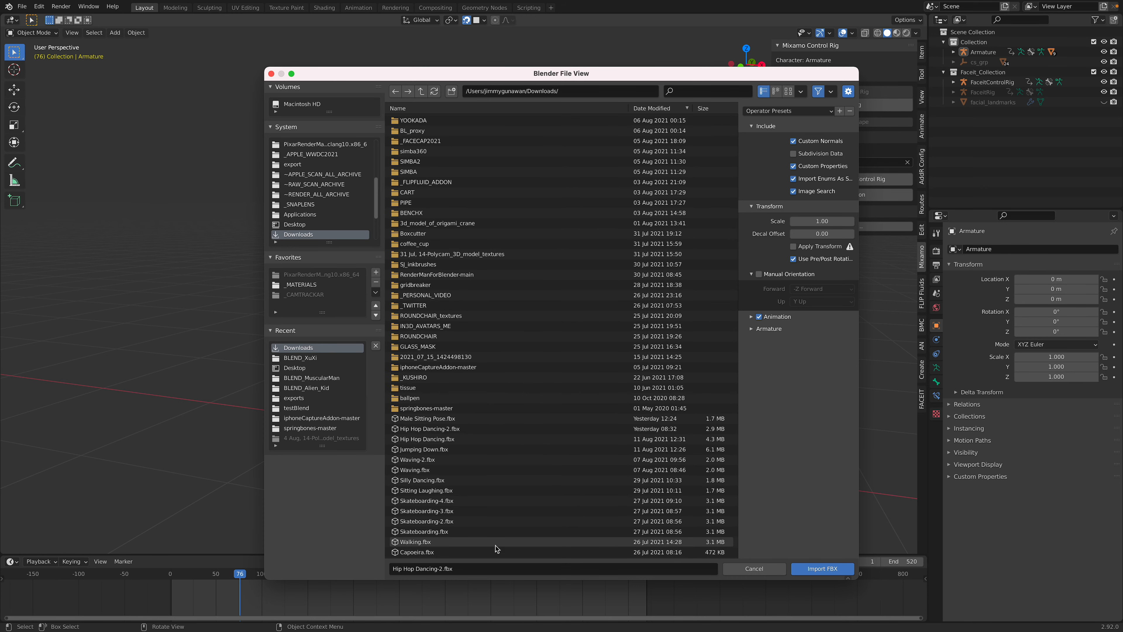
left_click(677, 108)
left_click(488, 552)
key("Return")
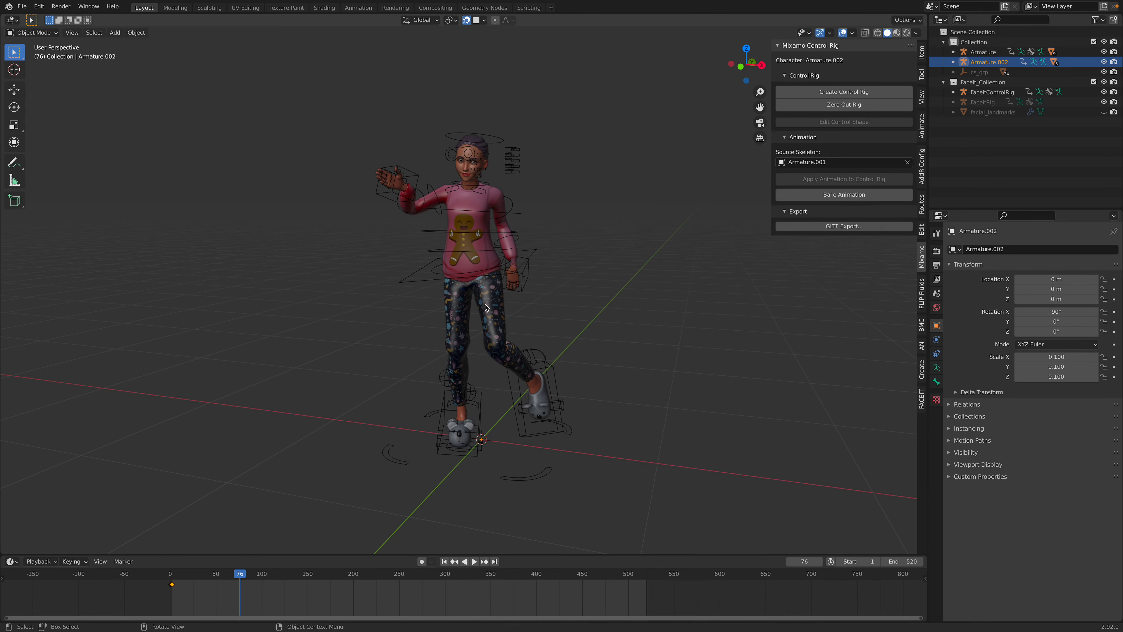
Step: Examine the imported male figure's sitting pose and its size relative to the avatar, ending with the avatar in close view
scroll(573, 310, "down", 10)
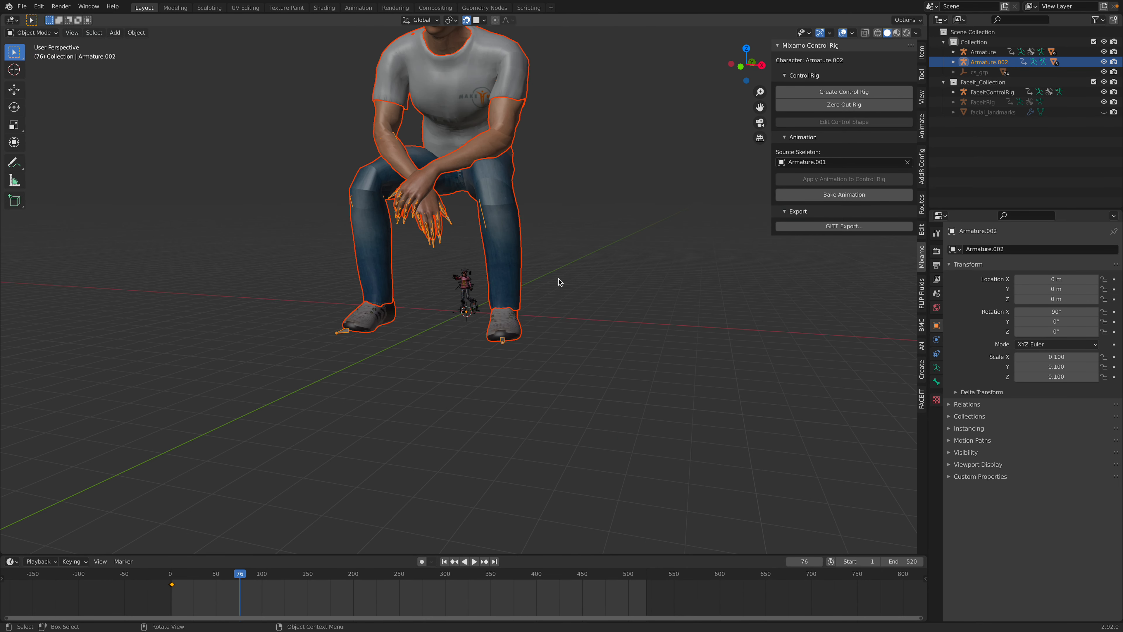
scroll(559, 282, "down", 2)
middle_click_drag(547, 270, 551, 334, "shift")
scroll(551, 334, "up", 3)
scroll(515, 161, "down", 1)
middle_click_drag(522, 125, 465, 133, "shift")
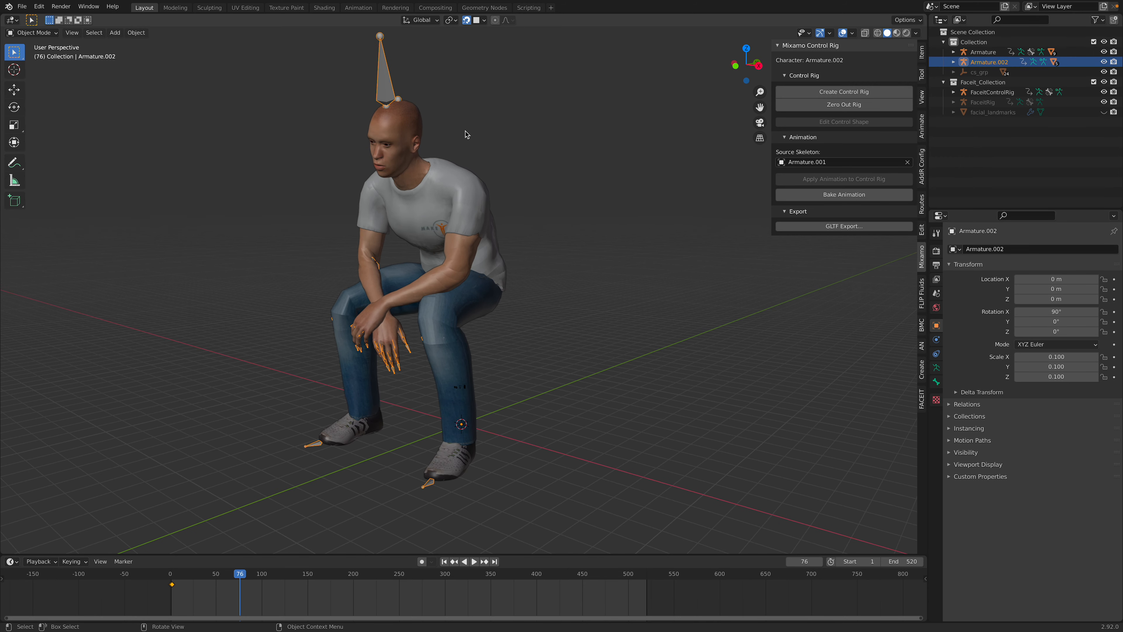
scroll(497, 303, "up", 3)
middle_click_drag(495, 310, 526, 260, "shift")
scroll(526, 260, "up", 5)
middle_click_drag(574, 312, 469, 213, "shift")
scroll(474, 199, "up", 4)
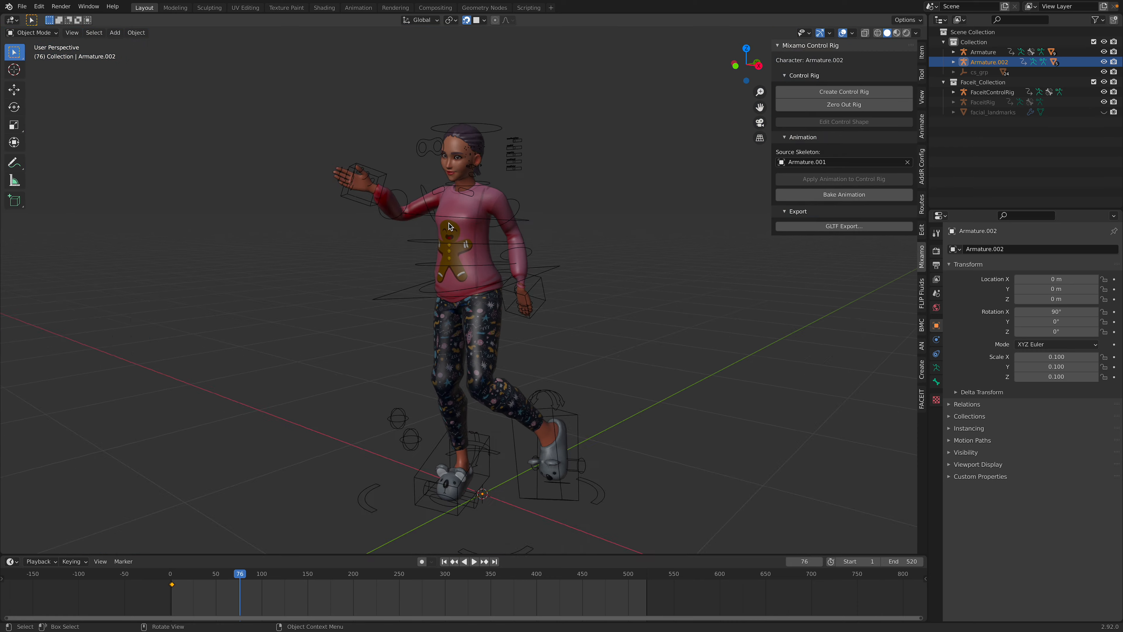
scroll(492, 146, "up", 1)
middle_click_drag(491, 142, 508, 141)
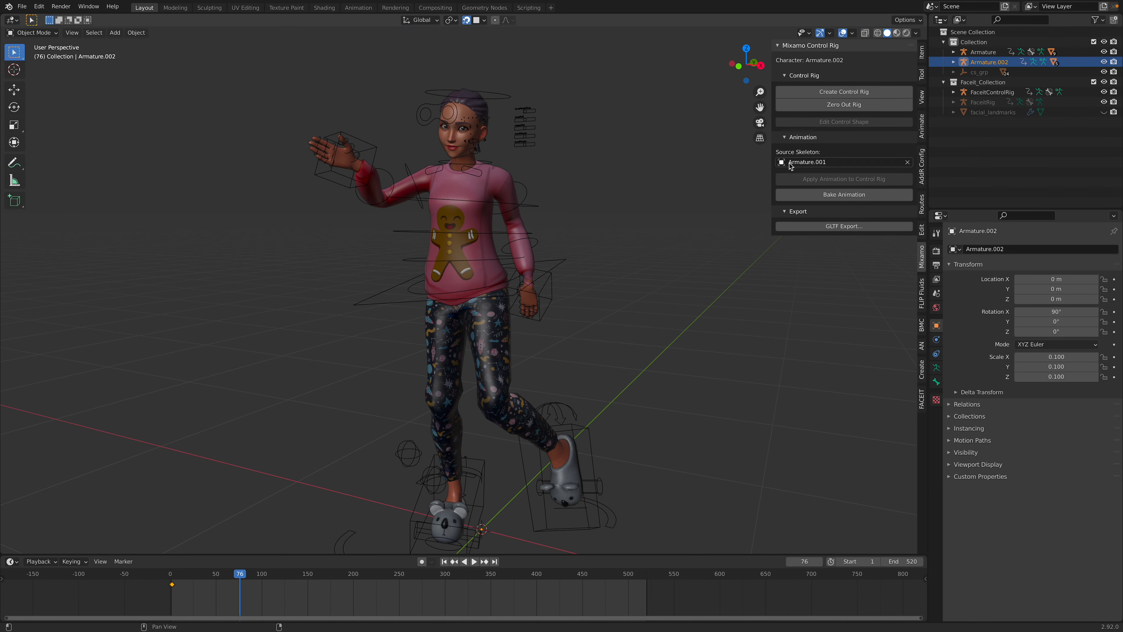
Step: Set the Mixamo source skeleton to Armature.002 and try applying its animation to the avatar's control rig at the figure's imported scale
left_click(804, 162)
left_click(799, 183)
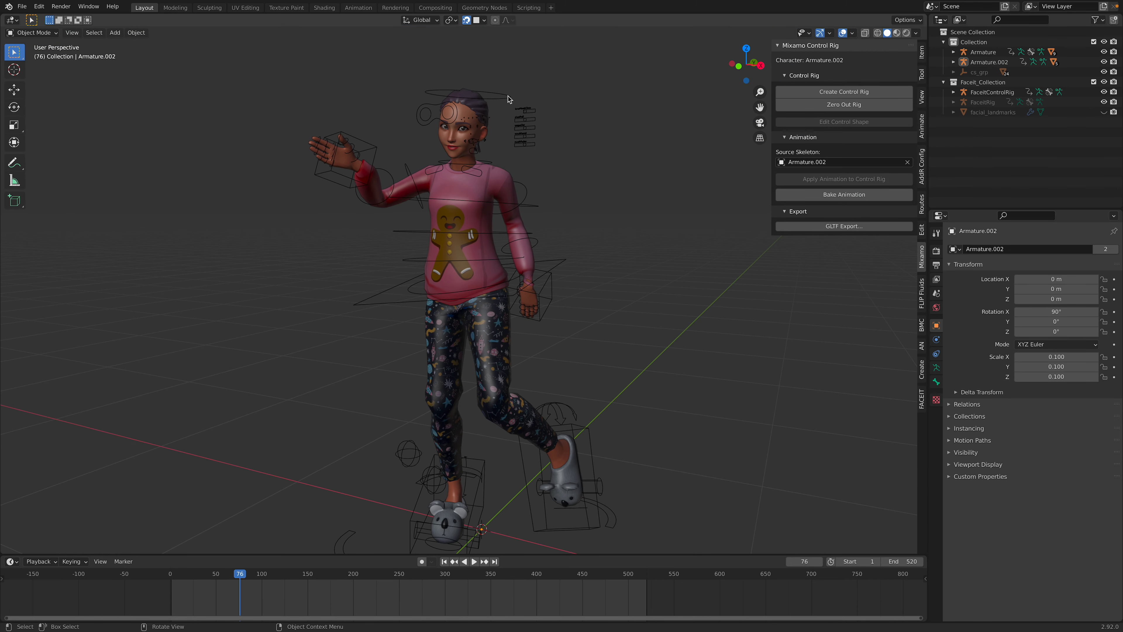
left_click(509, 96)
left_click(804, 179)
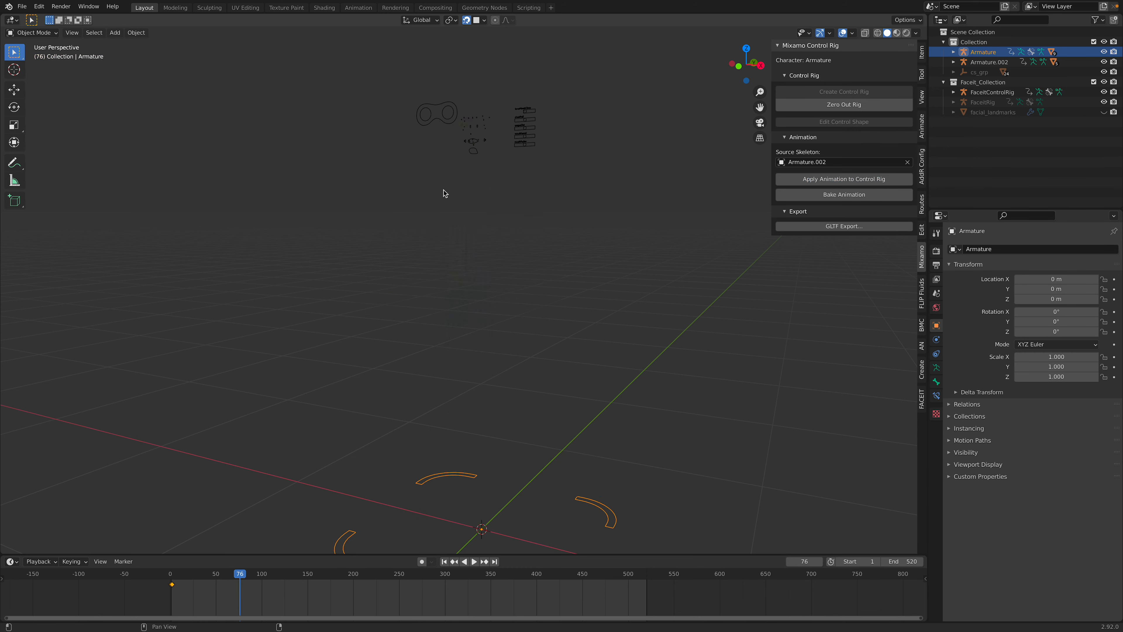
Step: Play the transferred animation from a wider view, and delete the imported Armature.002 with its whole hierarchy
scroll(508, 413, "down", 5)
scroll(506, 411, "down", 3)
scroll(486, 336, "up", 3)
middle_click_drag(487, 336, 345, 398)
key("space")
left_click(987, 63)
right_click(987, 64)
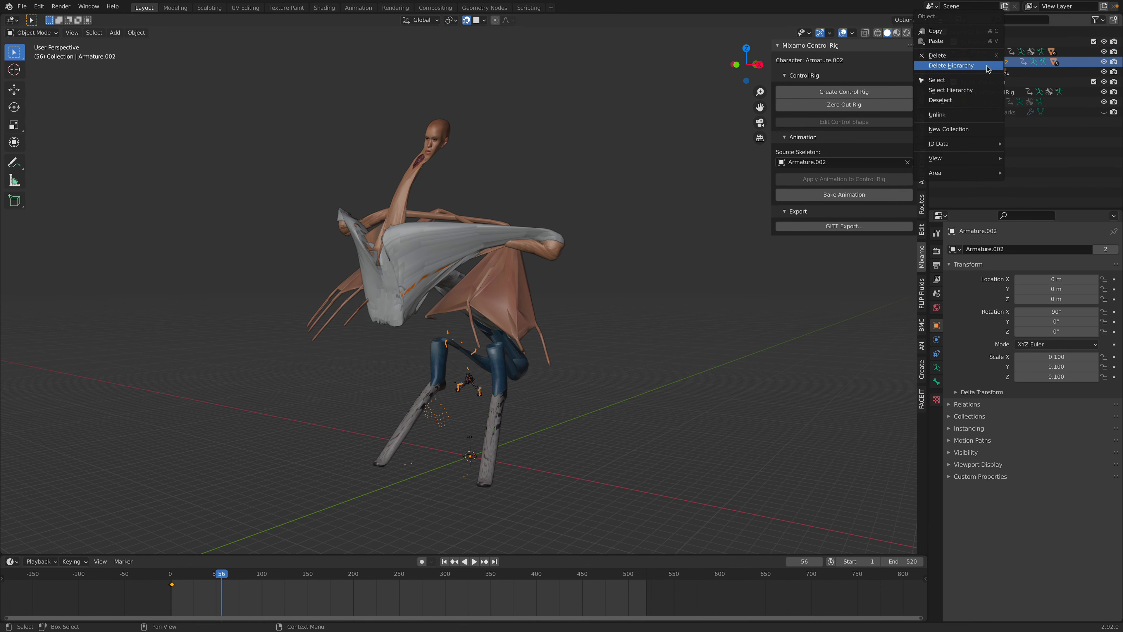
left_click(981, 66)
Step: Check the avatar's transferred sitting pose during playback up to frame 166, and undo the pose transfer and the figure's deletion
middle_click_drag(537, 237, 555, 304)
scroll(571, 363, "down", 3)
scroll(556, 305, "up", 3)
scroll(524, 370, "up", 1)
middle_click_drag(477, 480, 456, 443, "shift")
scroll(456, 444, "up", 2)
scroll(421, 476, "up", 1)
left_click_drag(185, 581, 364, 581)
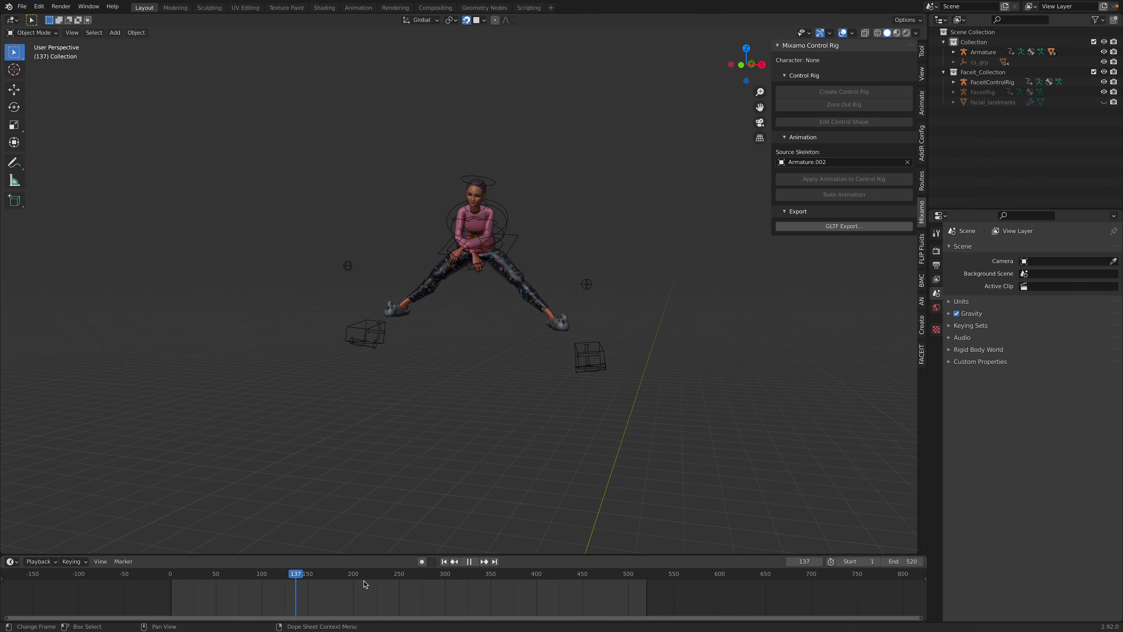
key("space")
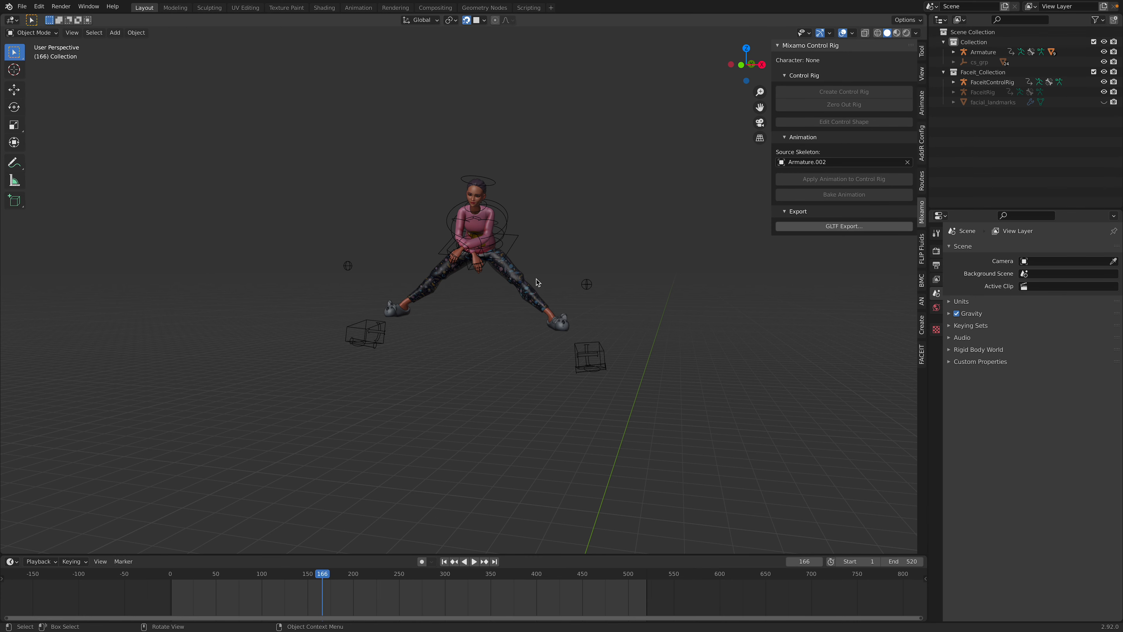
scroll(519, 292, "down", 3)
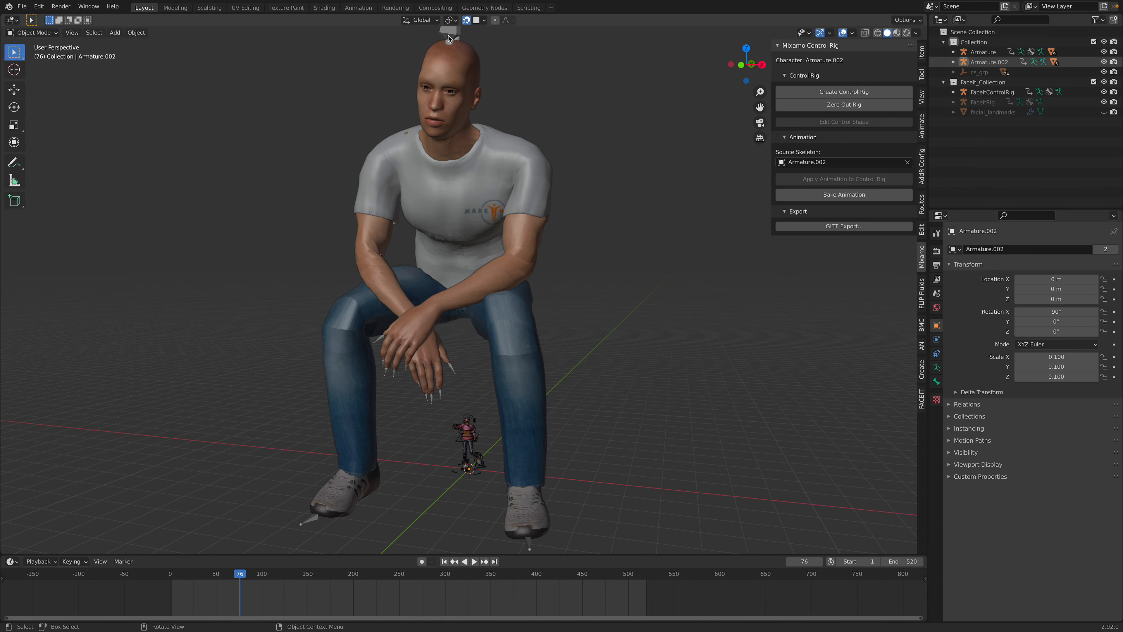
Step: Scale the sitting male figure's armature down uniformly to about 0.010 so it matches the avatar's size
scroll(448, 35, "down", 2)
middle_click_drag(448, 35, 418, 64)
left_click(418, 65)
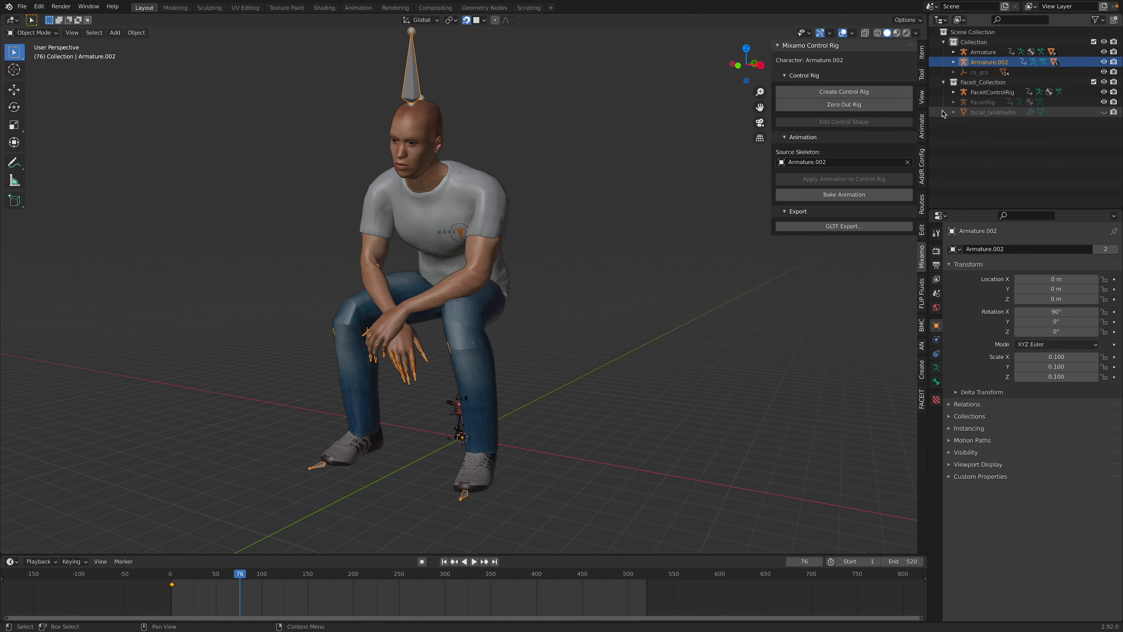
left_click(922, 99)
left_click(923, 53)
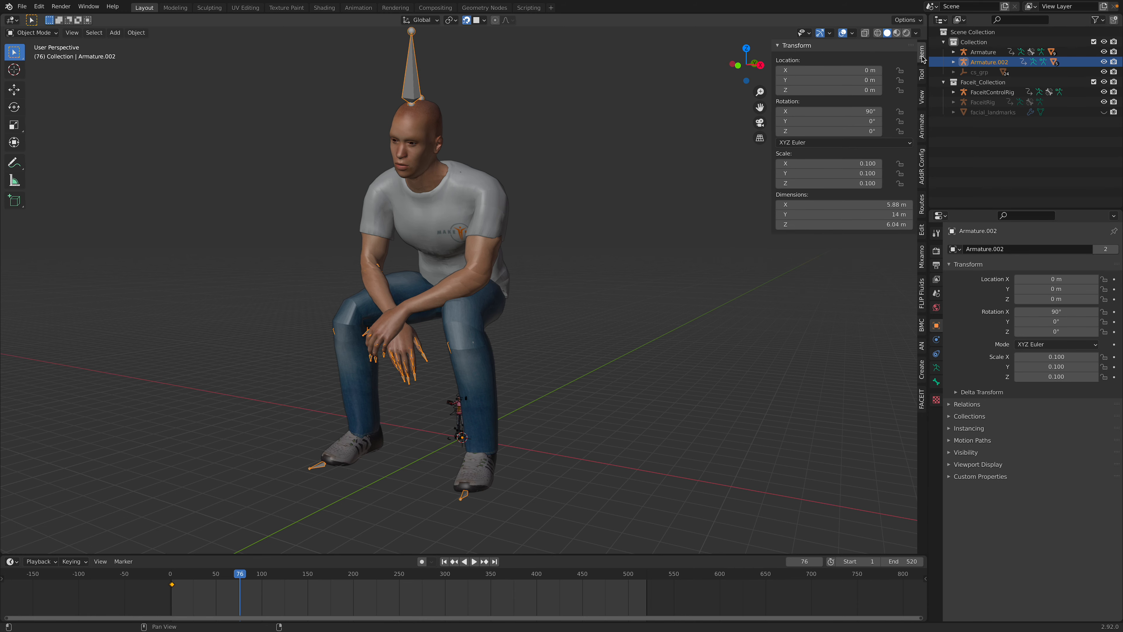
scroll(577, 303, "up", 2)
middle_click_drag(597, 284, 719, 346)
key("s")
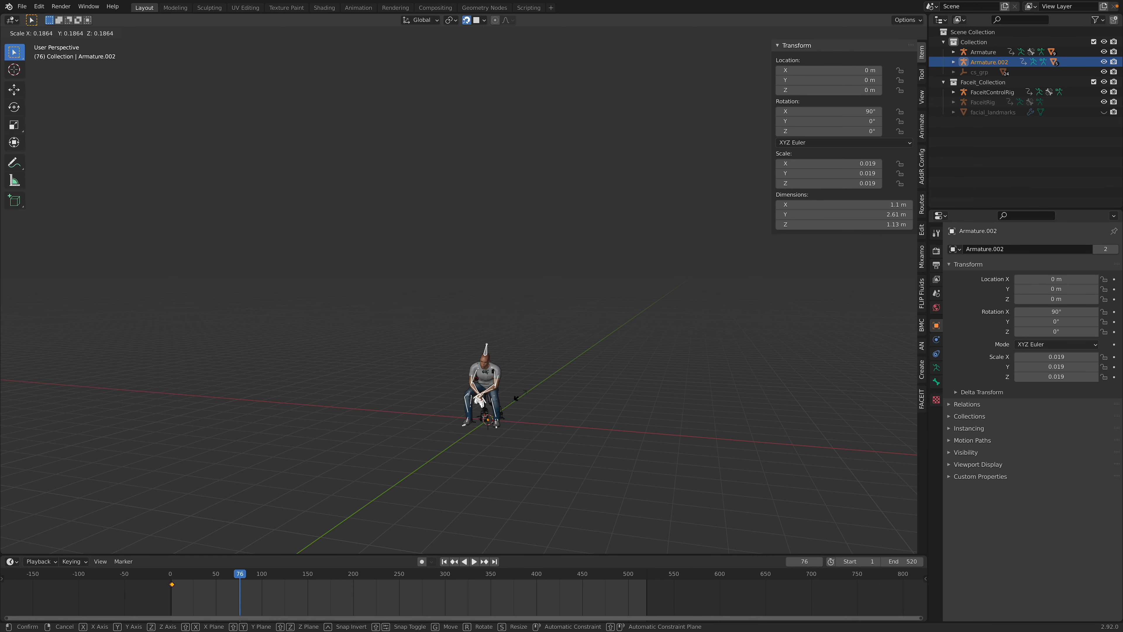
left_click(503, 406)
scroll(575, 345, "up", 6)
middle_click_drag(500, 383, 509, 212)
Step: Apply the resized figure's animation from Armature.002 to the avatar's control rig, and scrub to frame 176 to check it
left_click(490, 176)
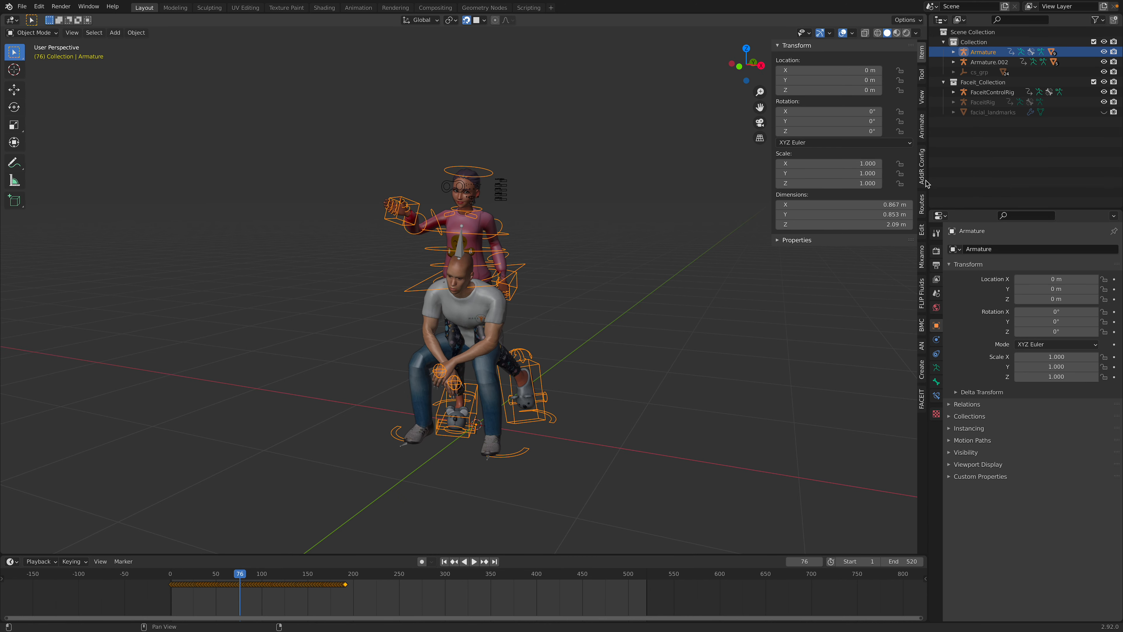
left_click(924, 255)
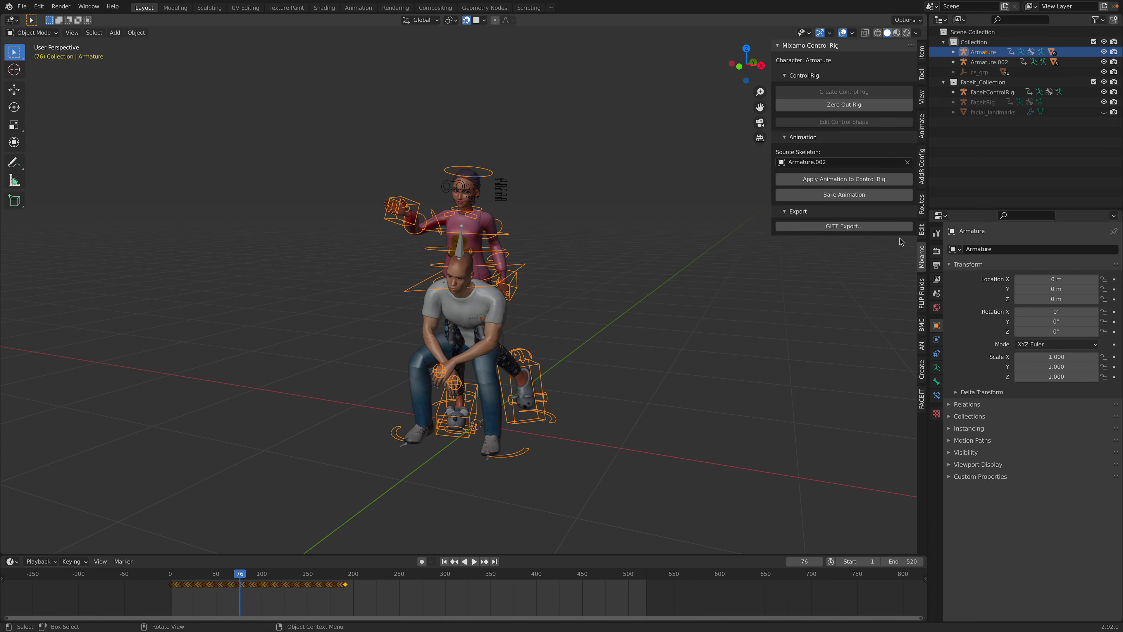
left_click(838, 183)
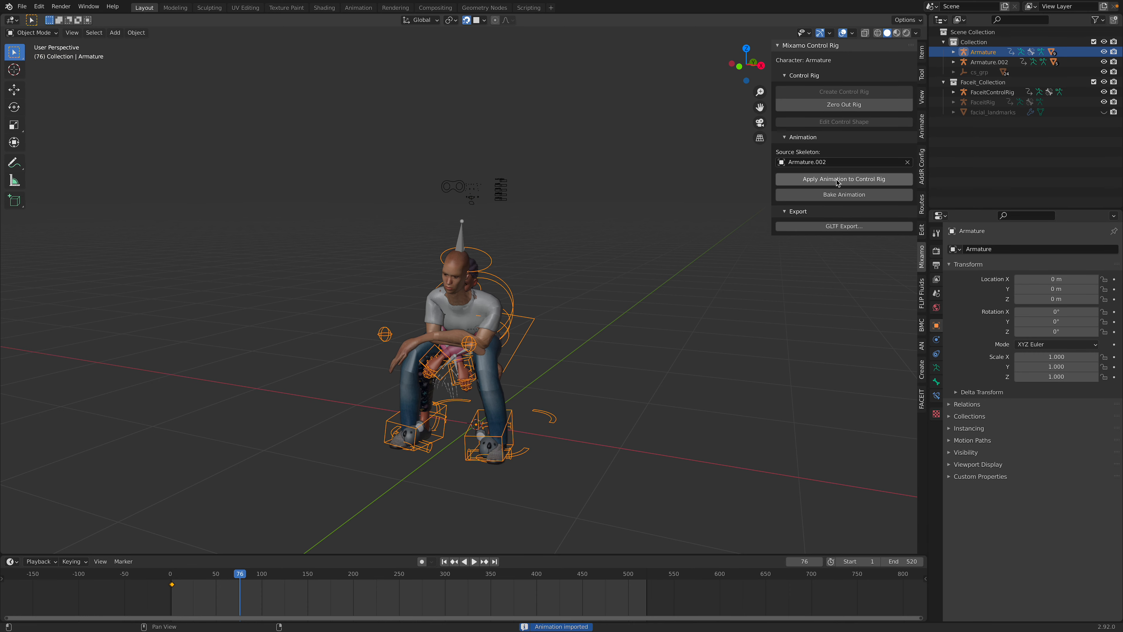
left_click_drag(177, 573, 331, 574)
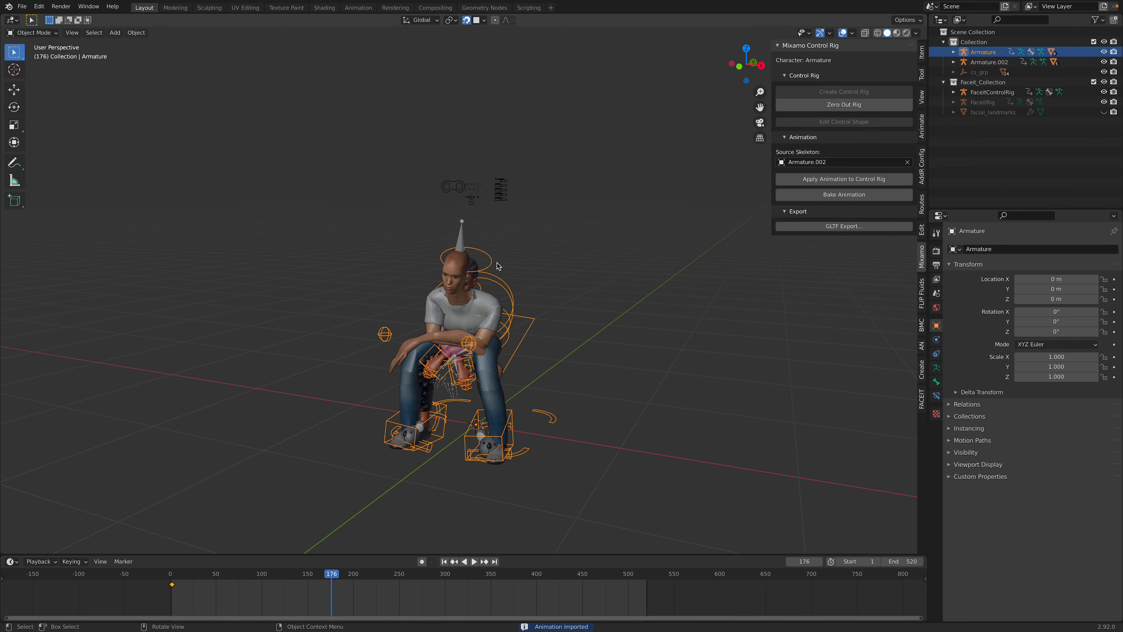
Step: Move the male figure along the X axis to about -0.9 m so it sits beside the avatar
left_click(461, 239)
middle_click_drag(461, 239, 526, 243)
key("g")
key("x")
left_click(474, 261)
scroll(480, 275, "up", 3)
middle_click_drag(491, 294, 477, 196, "shift")
Step: Play the animation from the start up to frame 96, comparing the avatar's sitting pose with the male figure's
left_click(477, 196)
key("space")
key("shift+Left")
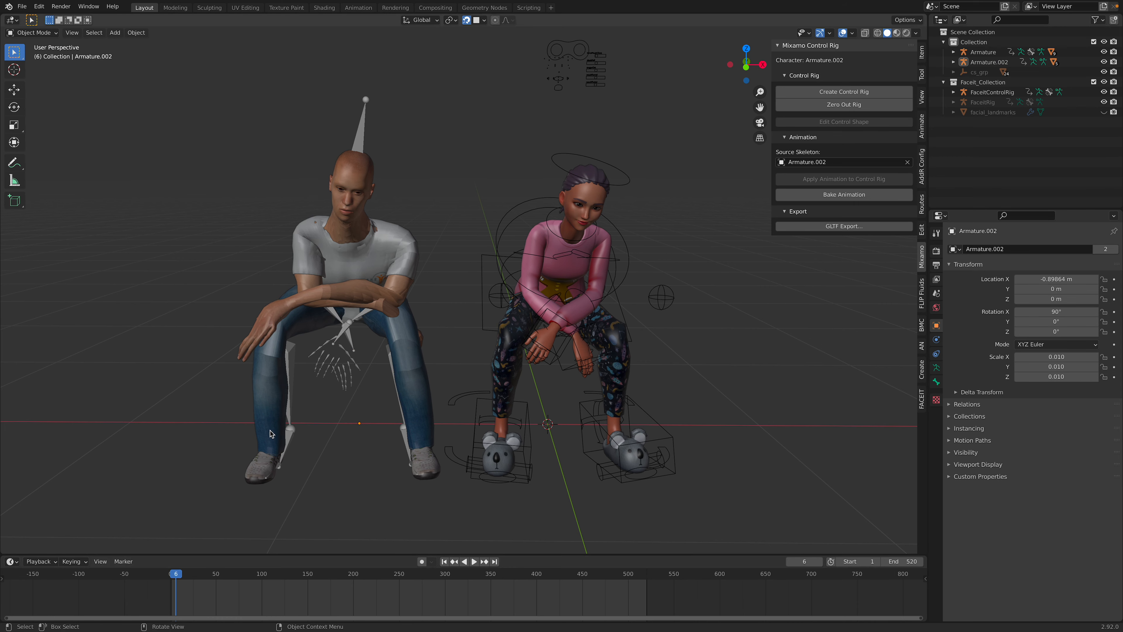
key("space")
middle_click_drag(359, 406, 376, 400)
key("space")
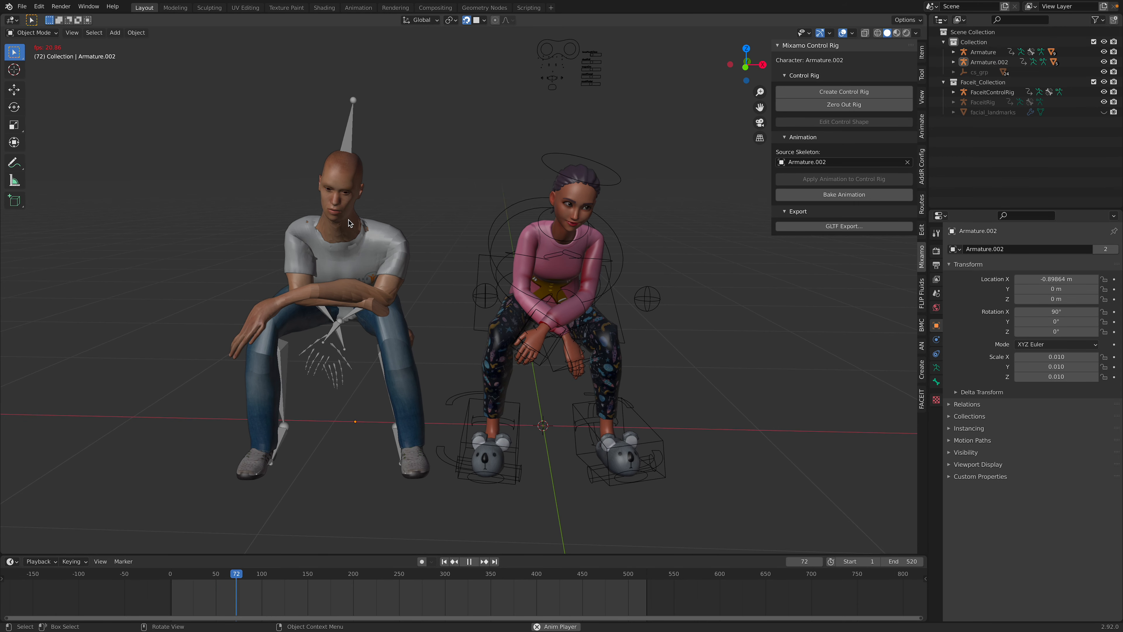
key("space")
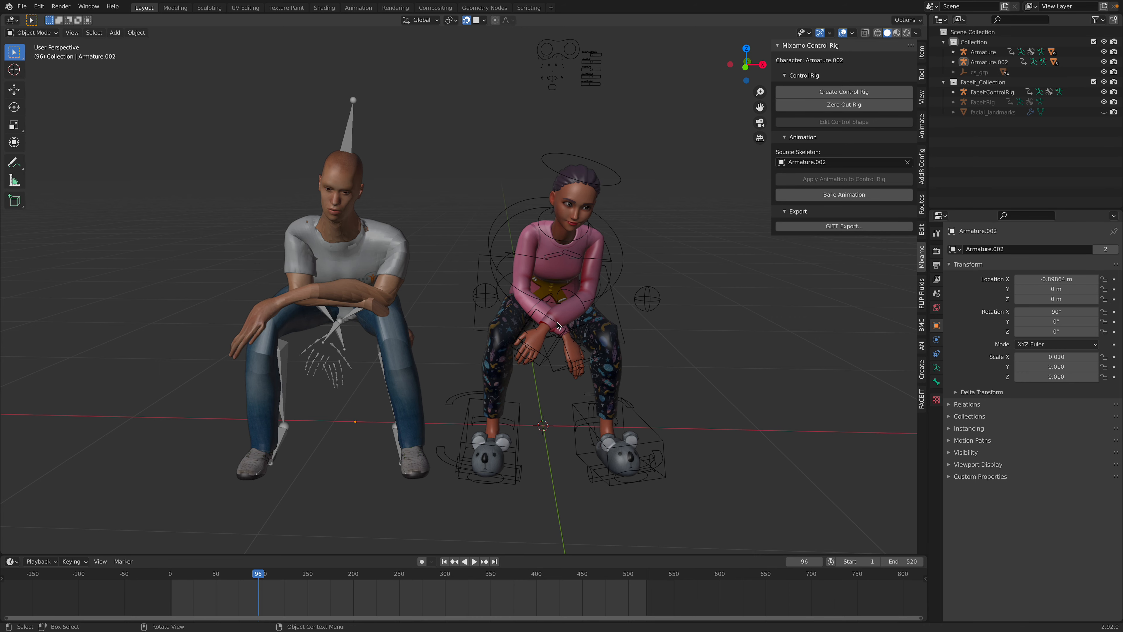
Step: Switch the avatar's armature to Pose Mode and delete the control rig's body keyframes at the start of the timeline
left_click(558, 342)
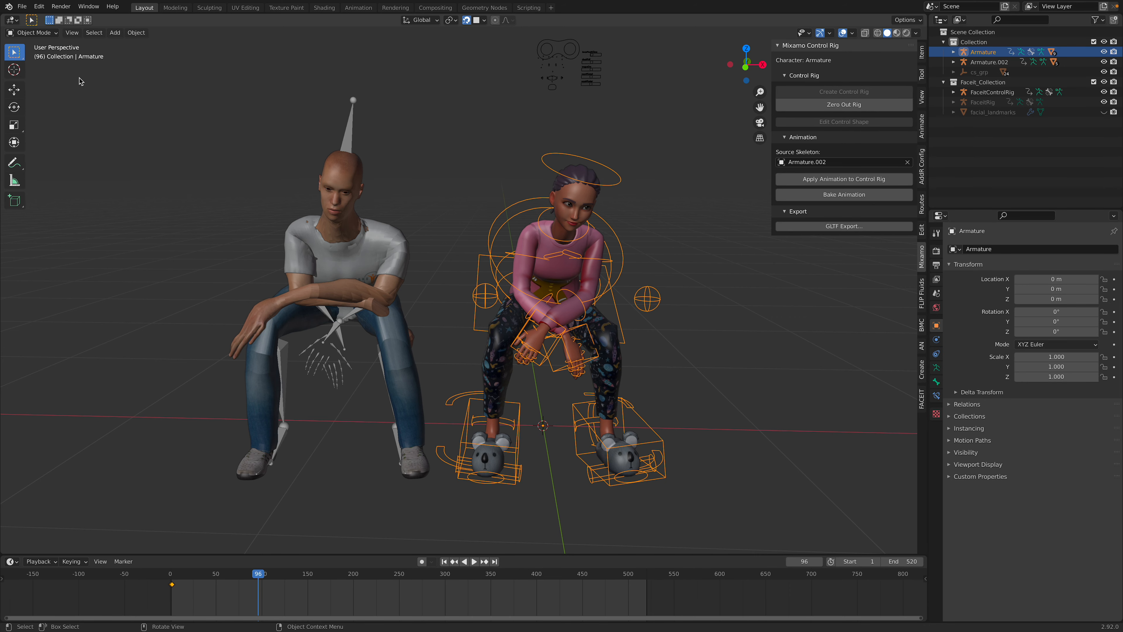
left_click(46, 38)
left_click(51, 69)
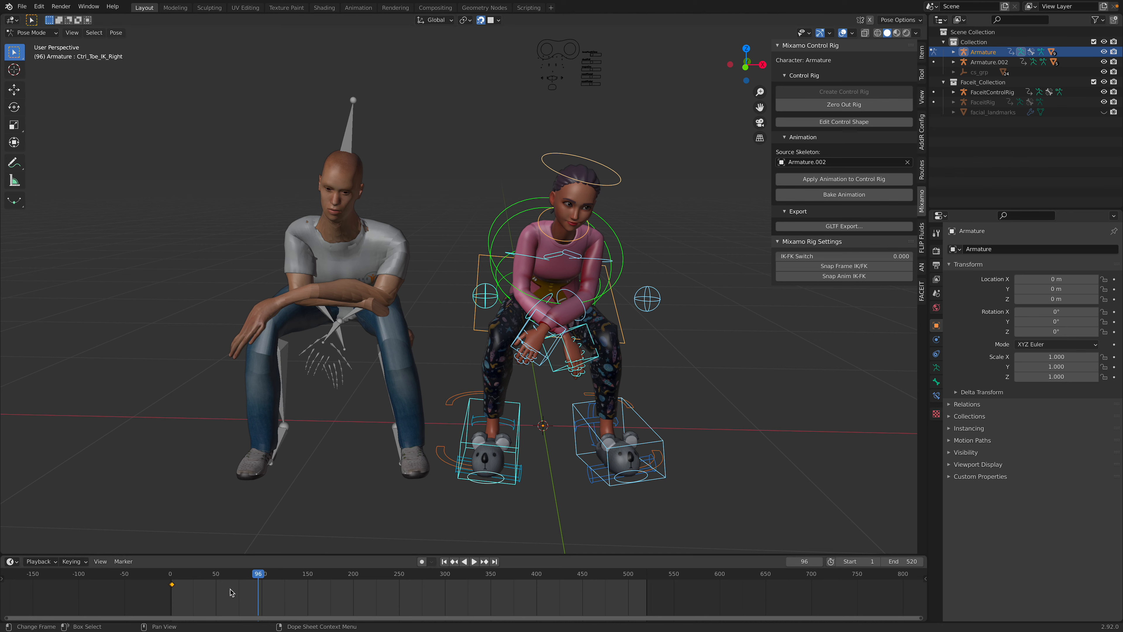
key("x")
left_click(212, 583)
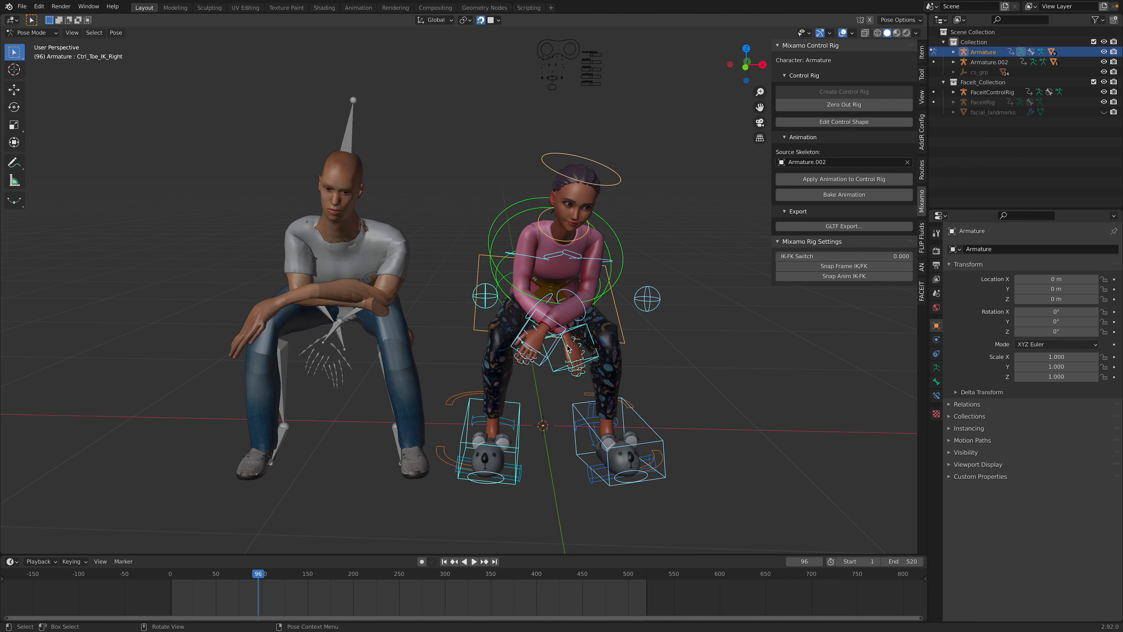
Step: Try rotating the avatar's left hand control, and try a free trackball rotation of the hips control
left_click(558, 346)
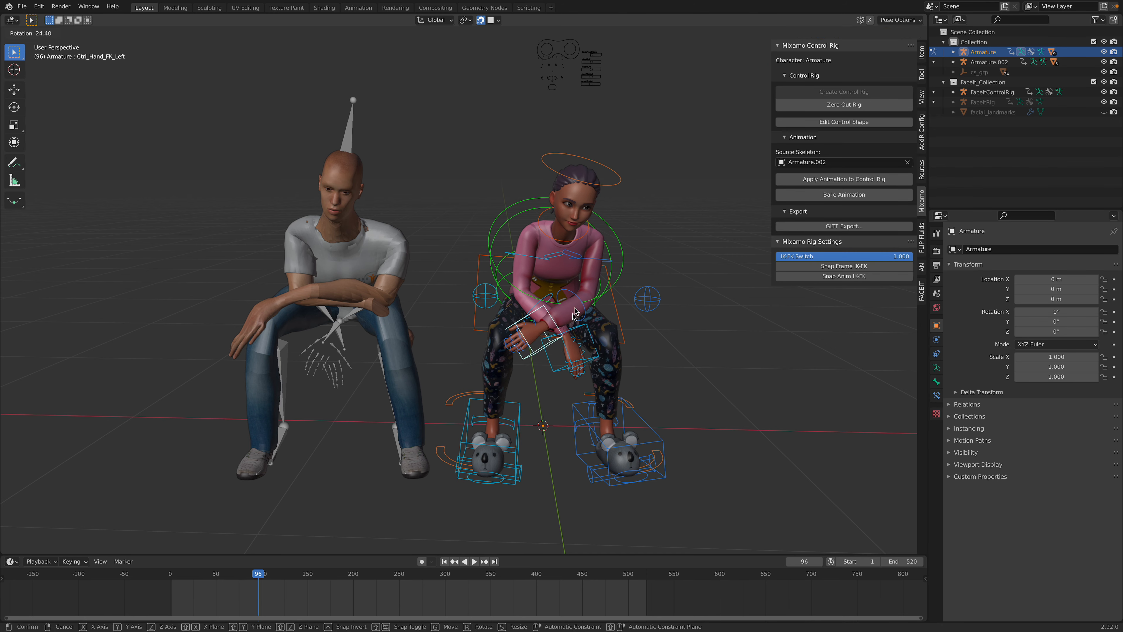
left_click(648, 292)
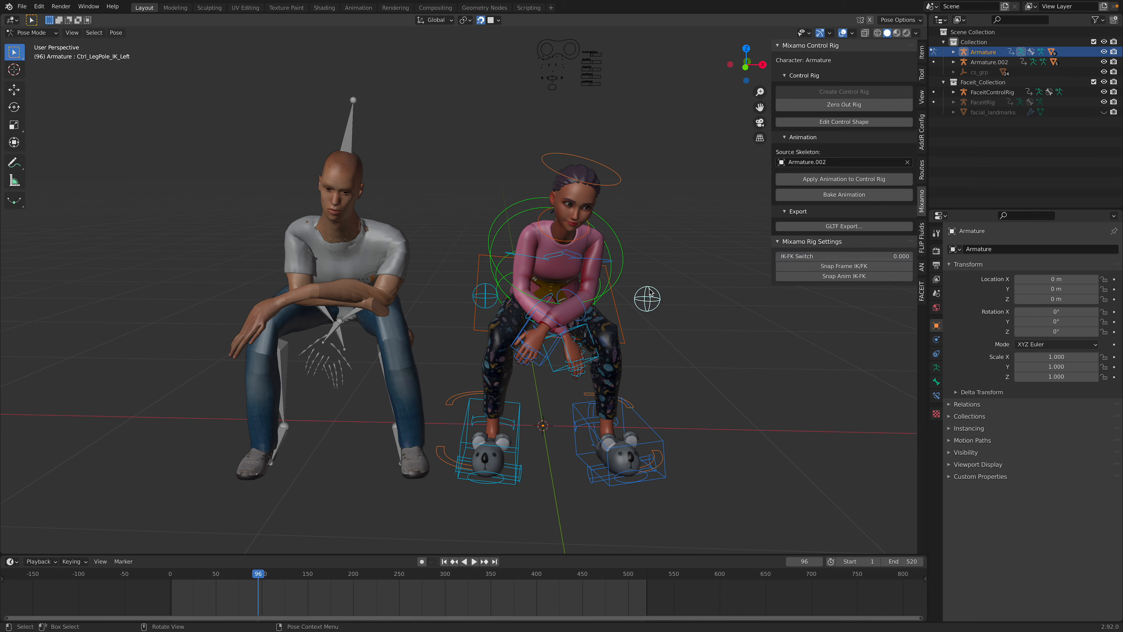
left_click(612, 296)
key("r")
key("r")
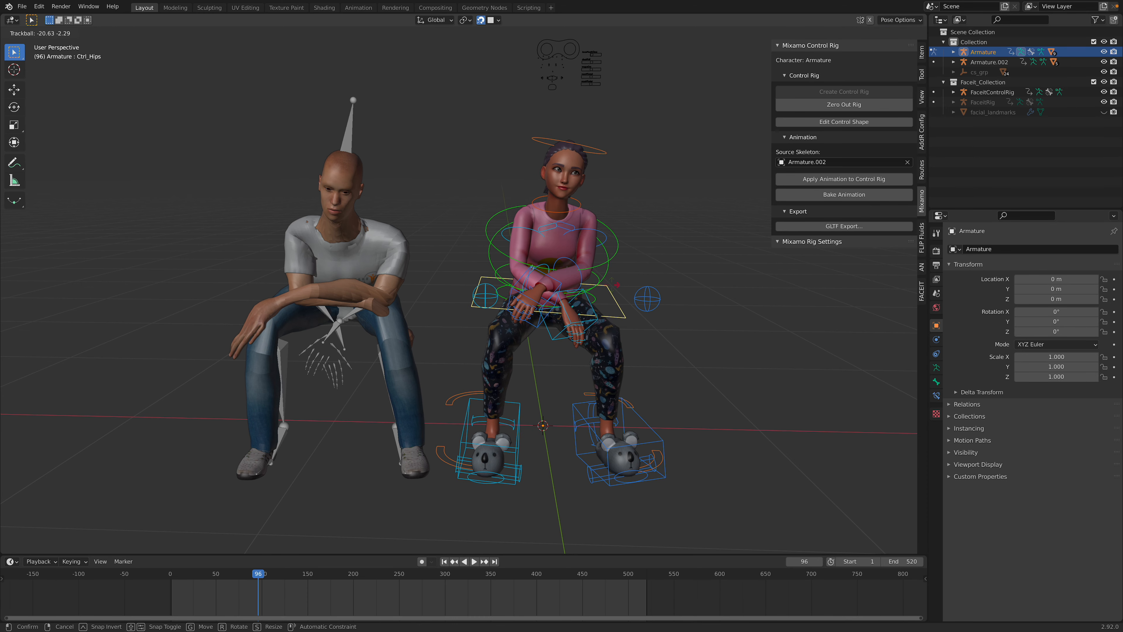
left_click(605, 293)
Step: Rotate the avatar's head control freely while playing the animation from the start, and stop playback at frame 169
left_click(617, 186)
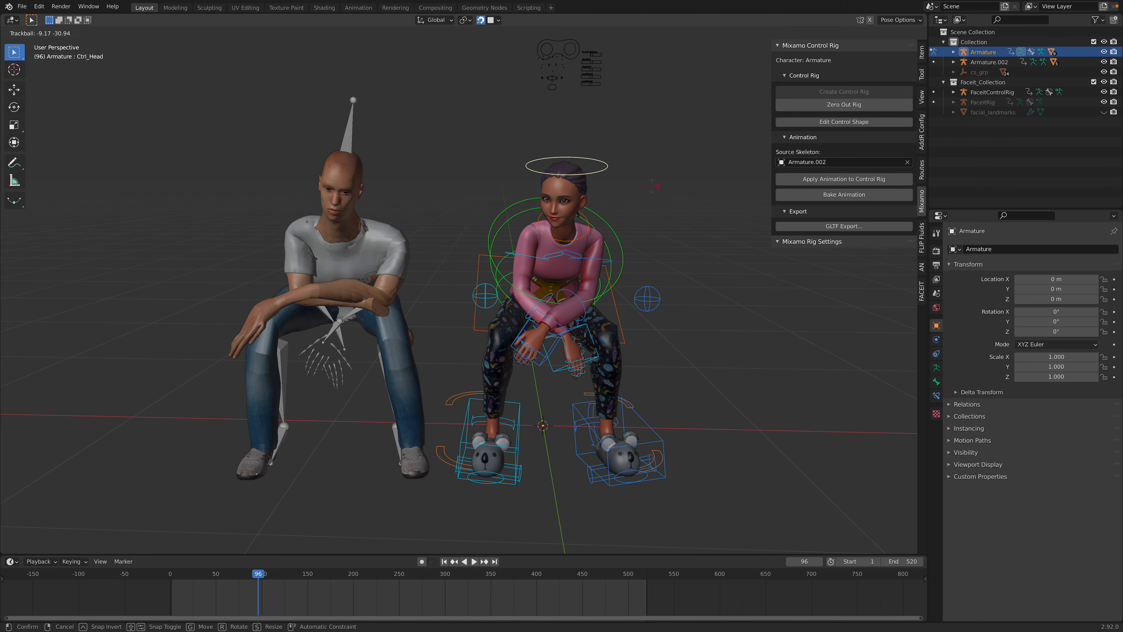
left_click(444, 562)
left_click(474, 561)
key("r")
key("r")
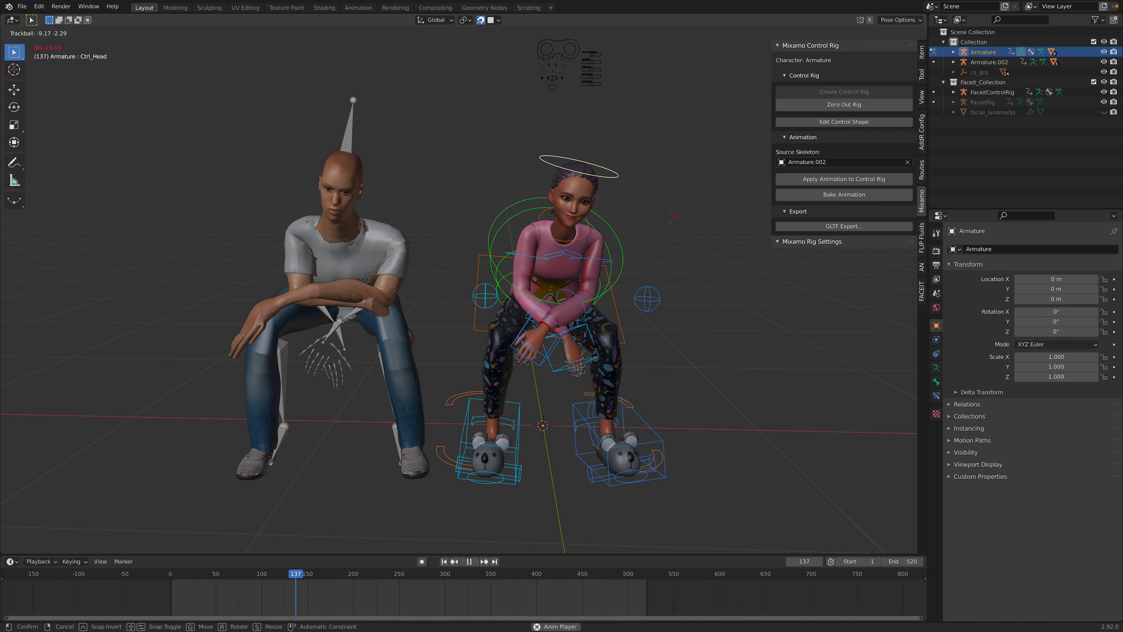
left_click(664, 245)
middle_click_drag(664, 245, 616, 267)
key("space")
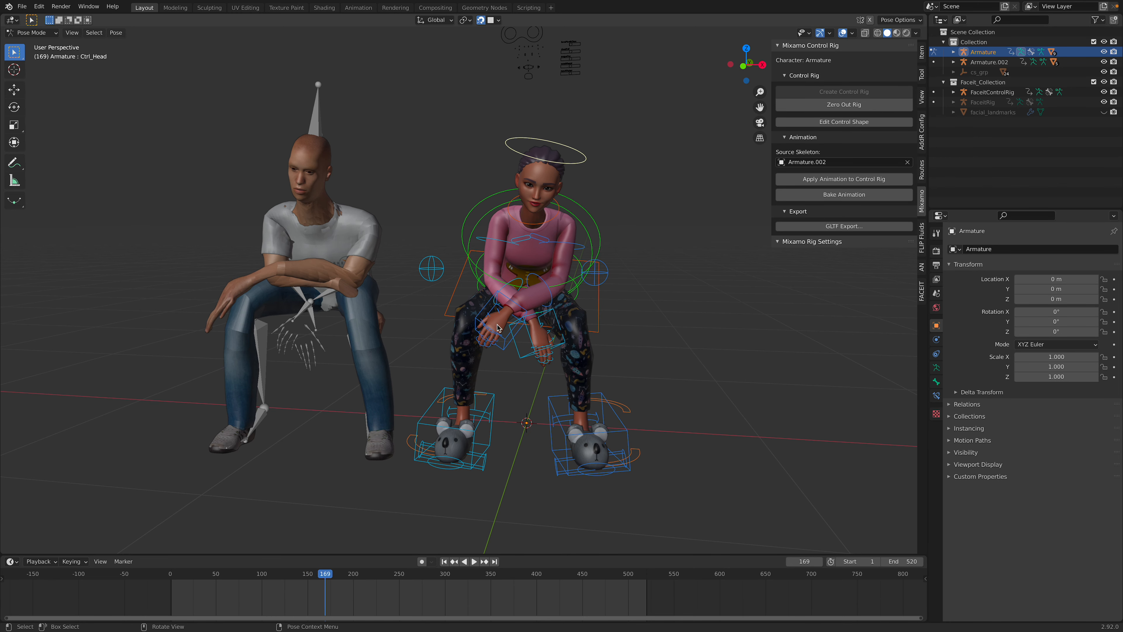
Step: Go to frame 74, return to Object Mode, and delete the male figure's Armature.002 with its hierarchy
left_click(239, 575)
left_click(32, 33)
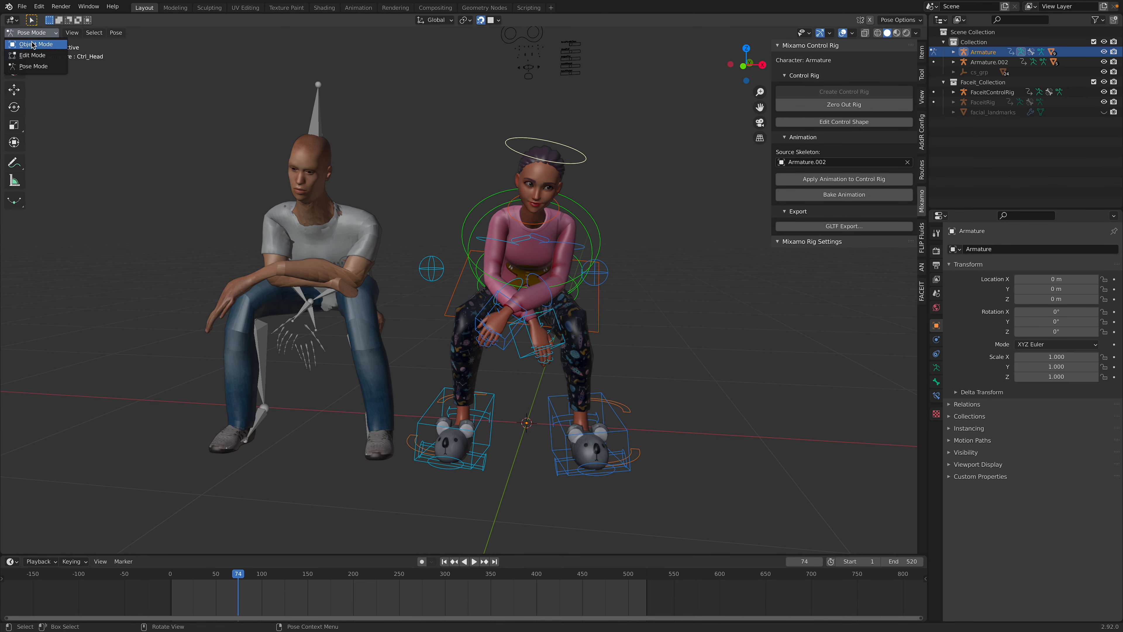
left_click(27, 43)
left_click(312, 117)
middle_click_drag(313, 117, 327, 178)
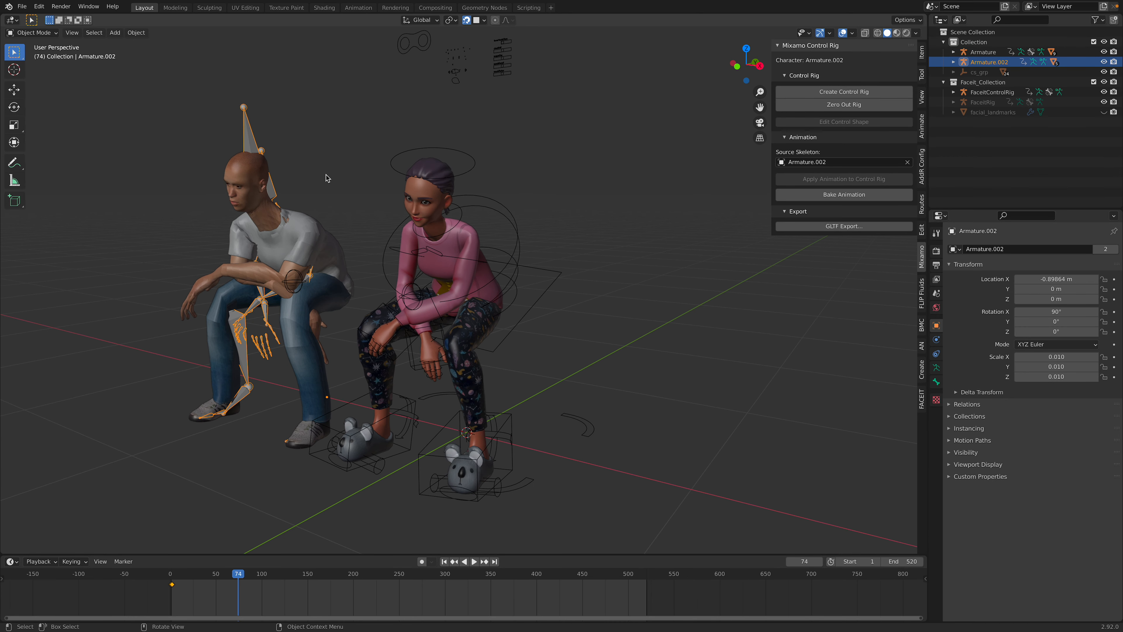
right_click(986, 63)
left_click(981, 63)
Step: Select the Faceit control rig and examine the seated avatar from several angles, narrowing the sidebar for more viewport space
middle_click_drag(500, 219, 494, 109)
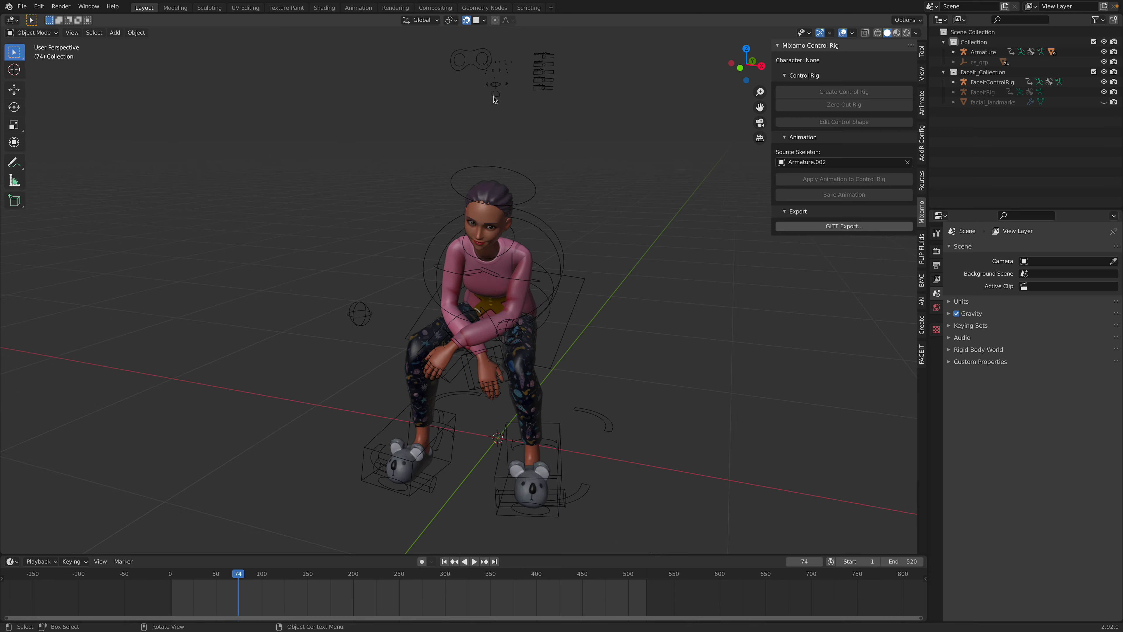
left_click(481, 50)
middle_click_drag(481, 50, 536, 137)
middle_click_drag(532, 189, 534, 213)
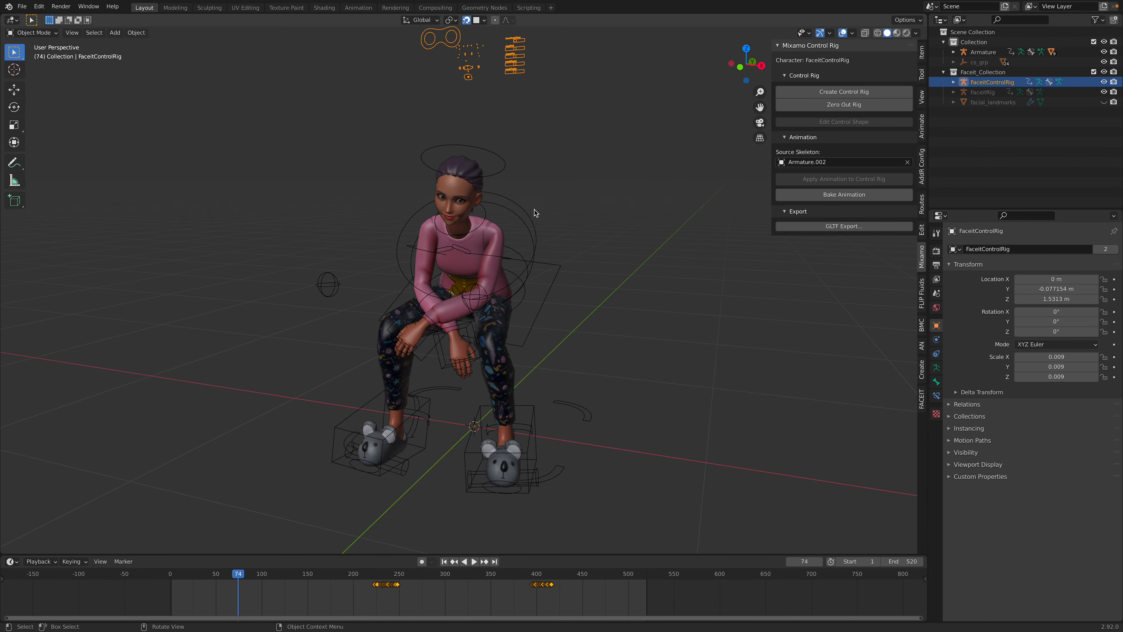
middle_click_drag(272, 258, 384, 142)
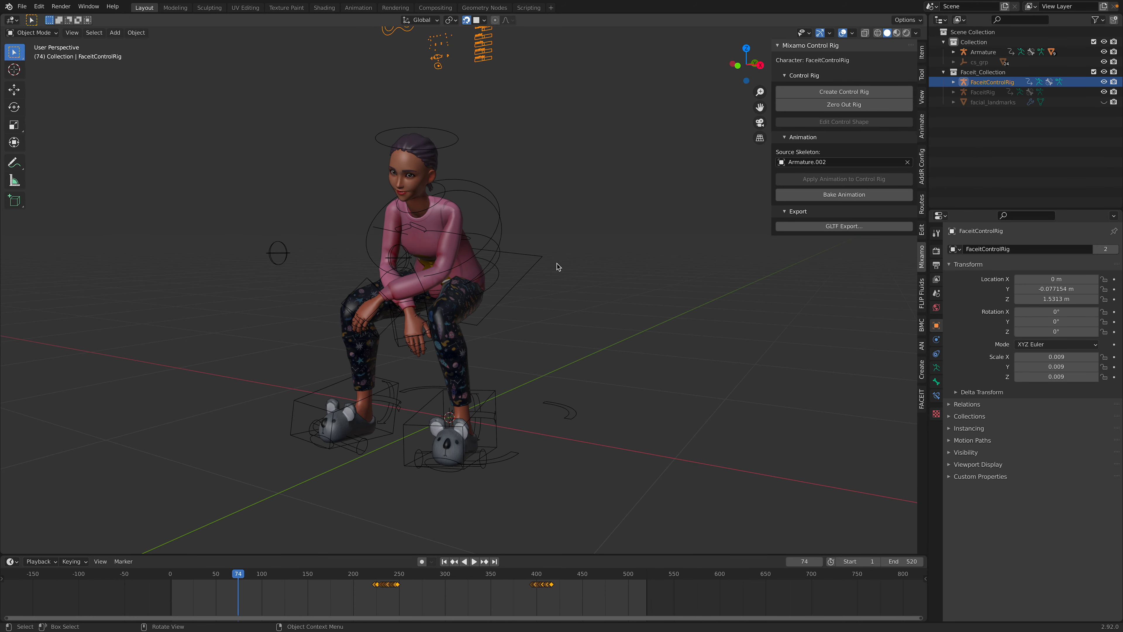
middle_click_drag(408, 190, 479, 230)
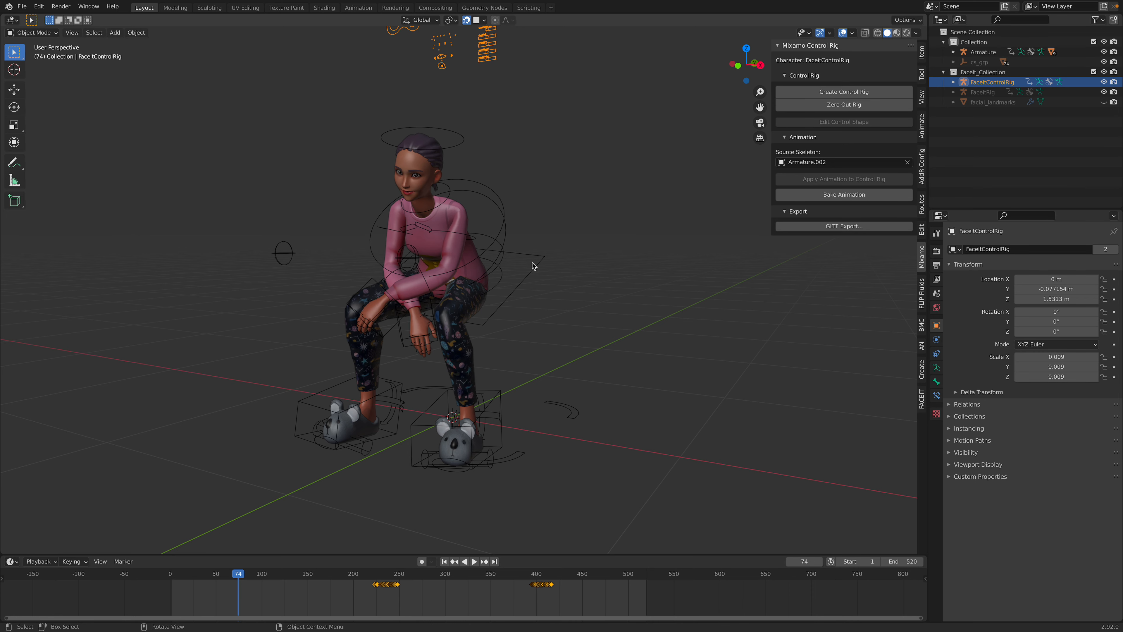
middle_click_drag(534, 264, 759, 183)
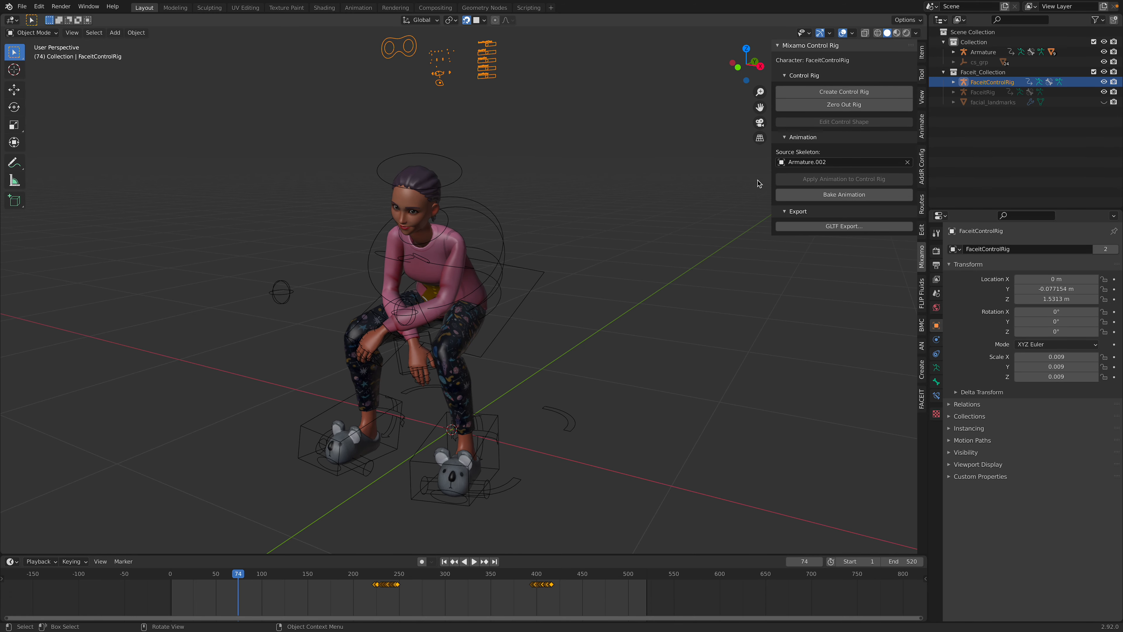
left_click_drag(775, 166, 822, 166)
middle_click_drag(668, 208, 593, 263)
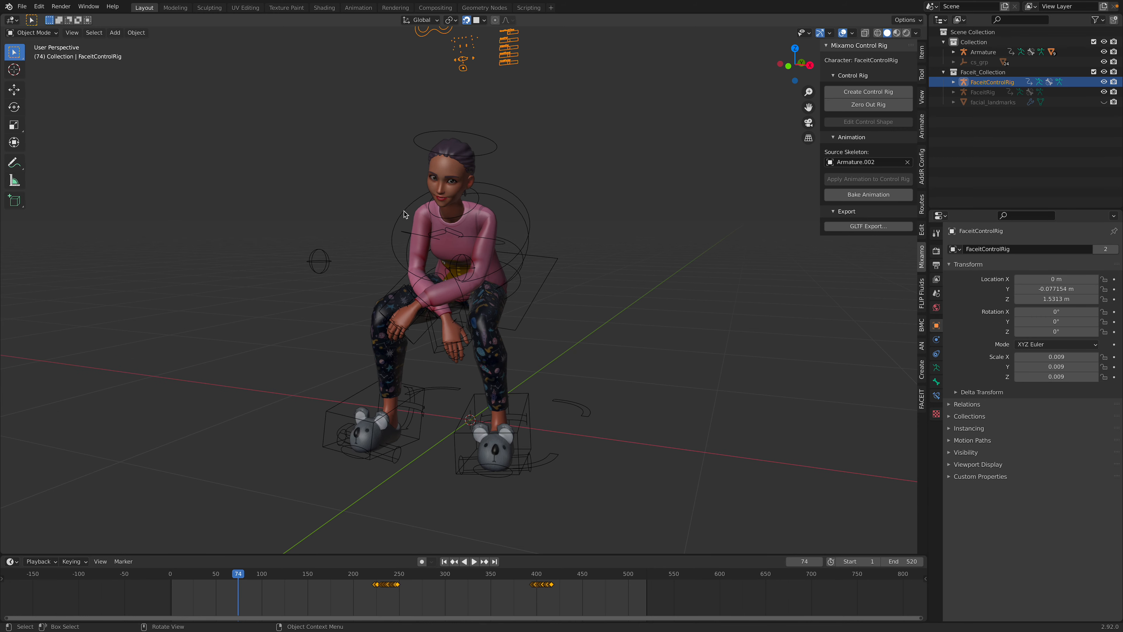
Step: Save the avatar scene as a new file named xuxi_rigDemo_003.blend in the BLEND_XuXi folder
left_click(21, 6)
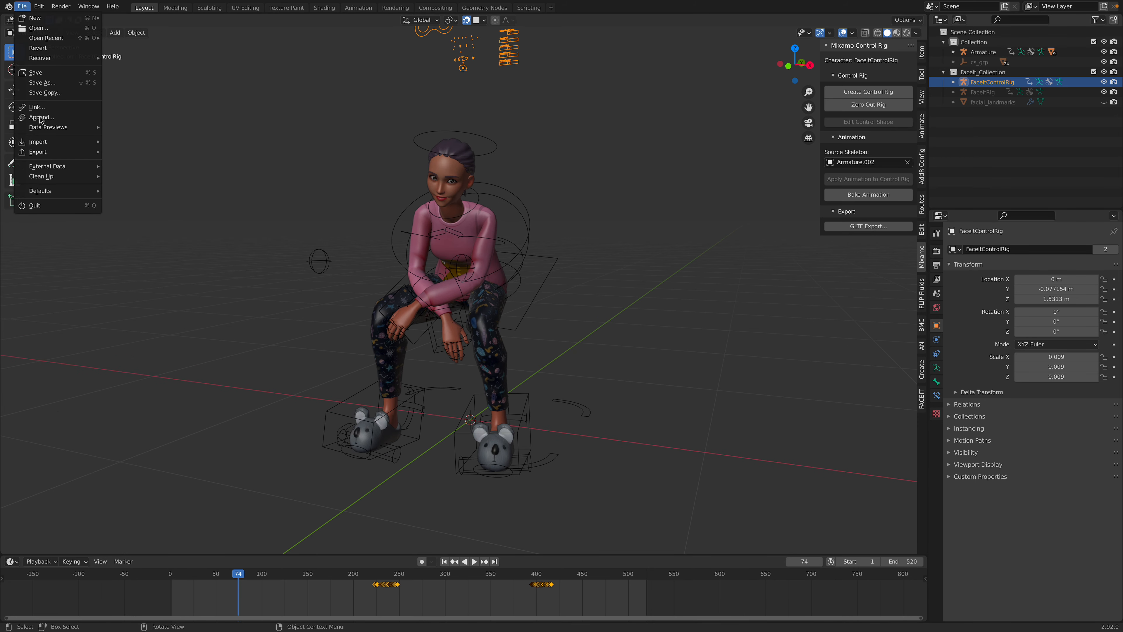
mouse_move(87, 129)
left_click(21, 6)
key("ctrl+shift+s")
left_click(711, 570)
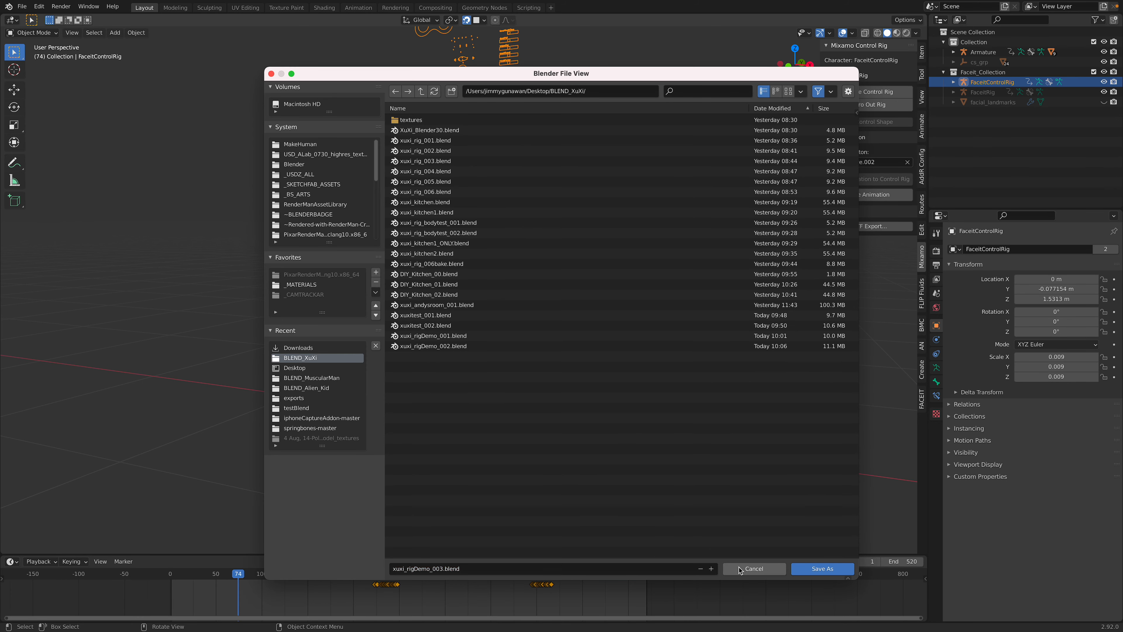
left_click(823, 570)
Step: Quit without saving again and switch to Blender 3.0.0 Alpha
key("super+q")
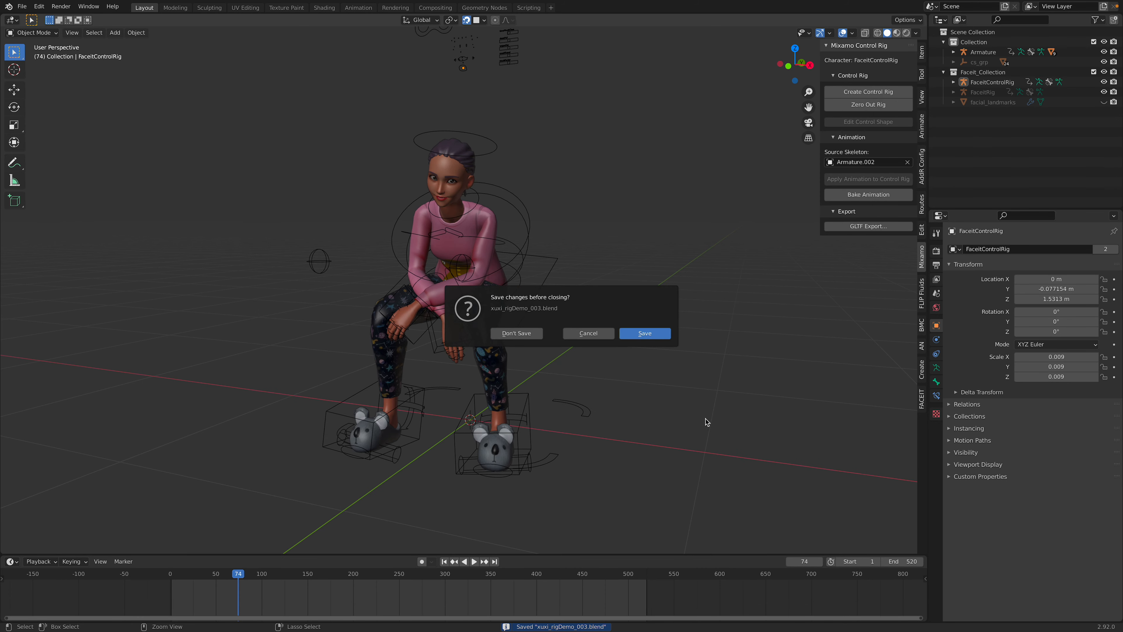
left_click(539, 335)
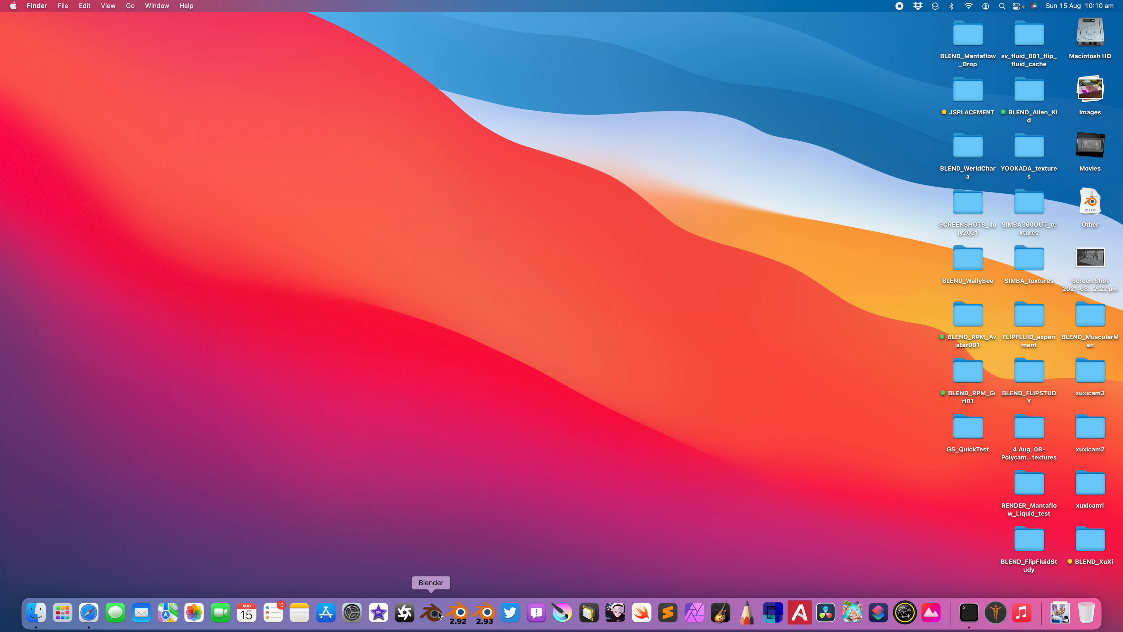
left_click(431, 613)
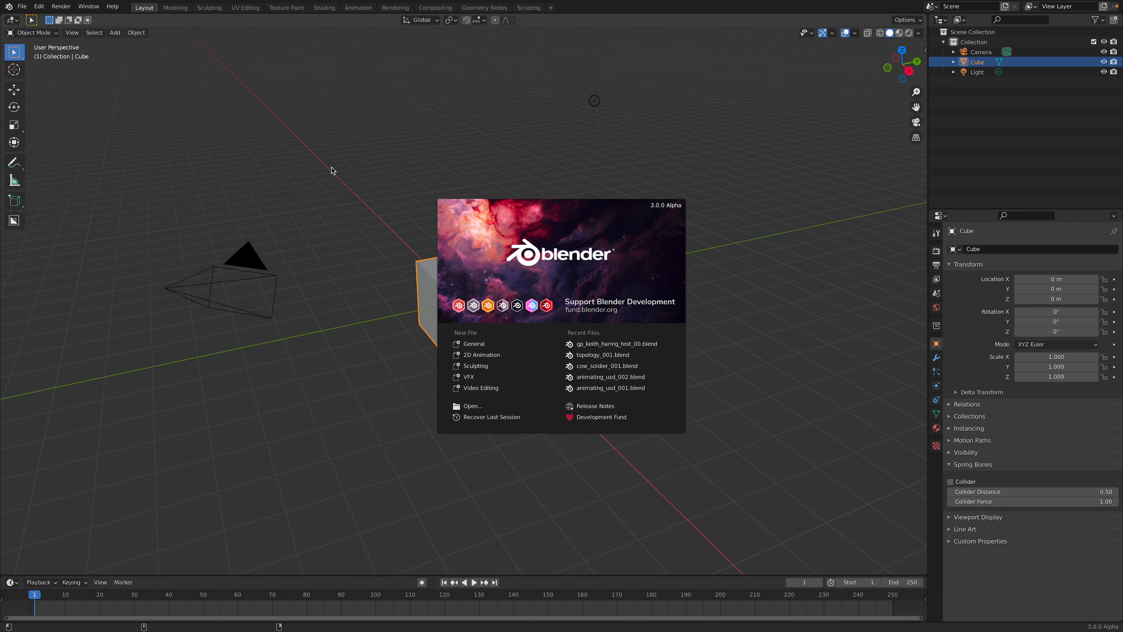
Step: Delete the default camera, cube and light from the new scene
left_click(333, 170)
key("a")
key("Delete")
Step: Import Kitchen_set.usd from the _PIXAR_USD Kitchen_set folder into the empty scene as Universal Scene Description
left_click(22, 7)
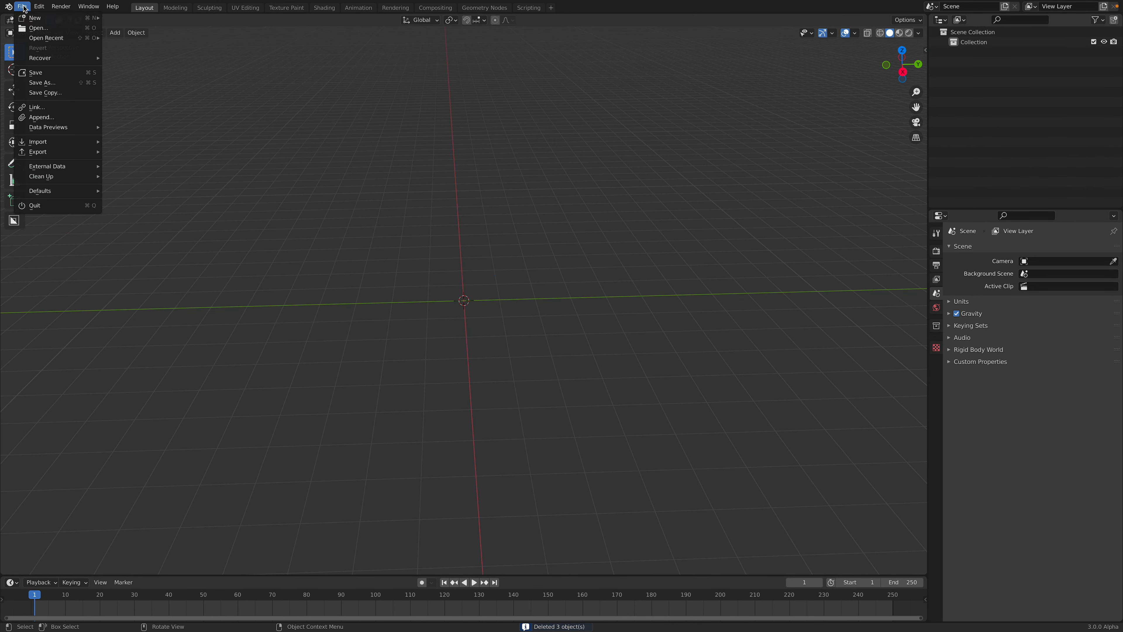
mouse_move(42, 141)
left_click(146, 162)
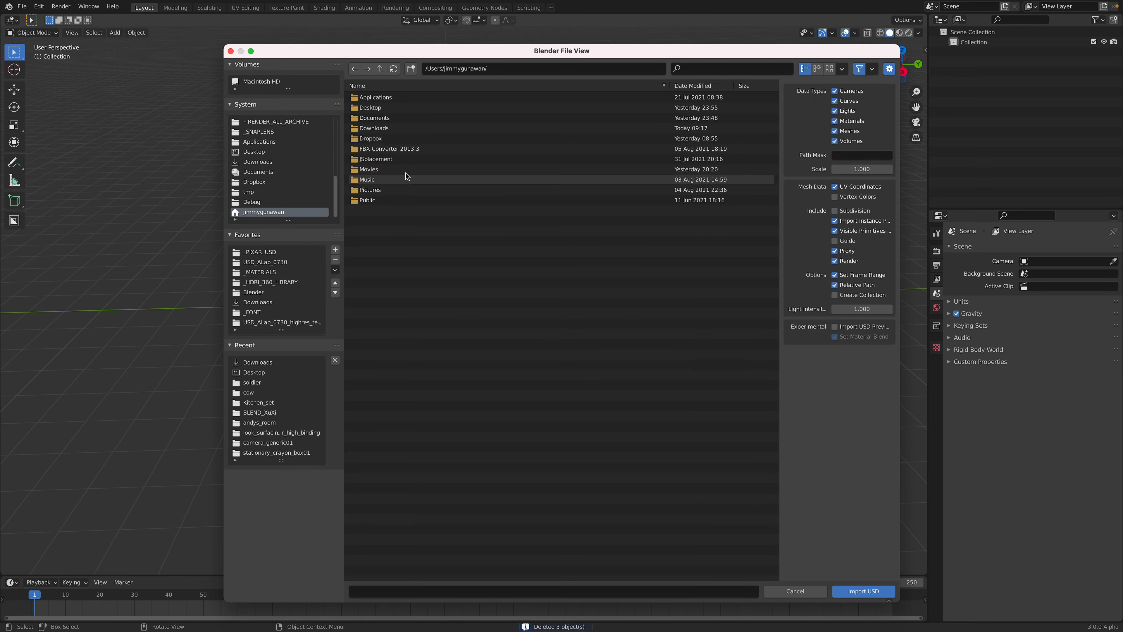
double_click(374, 128)
left_click(685, 86)
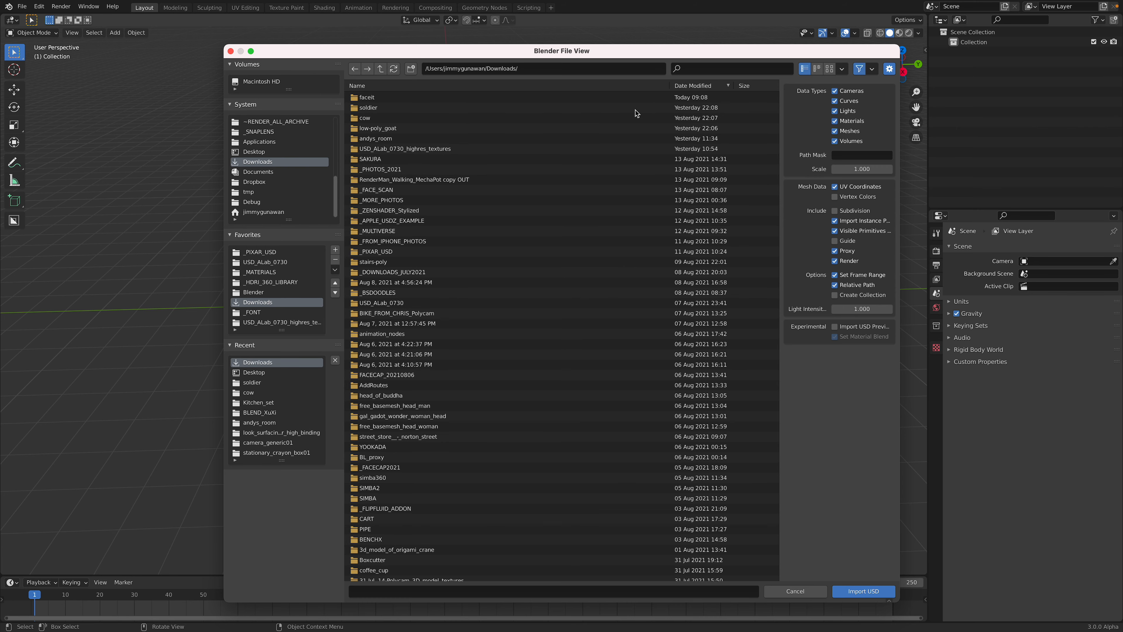
left_click(278, 252)
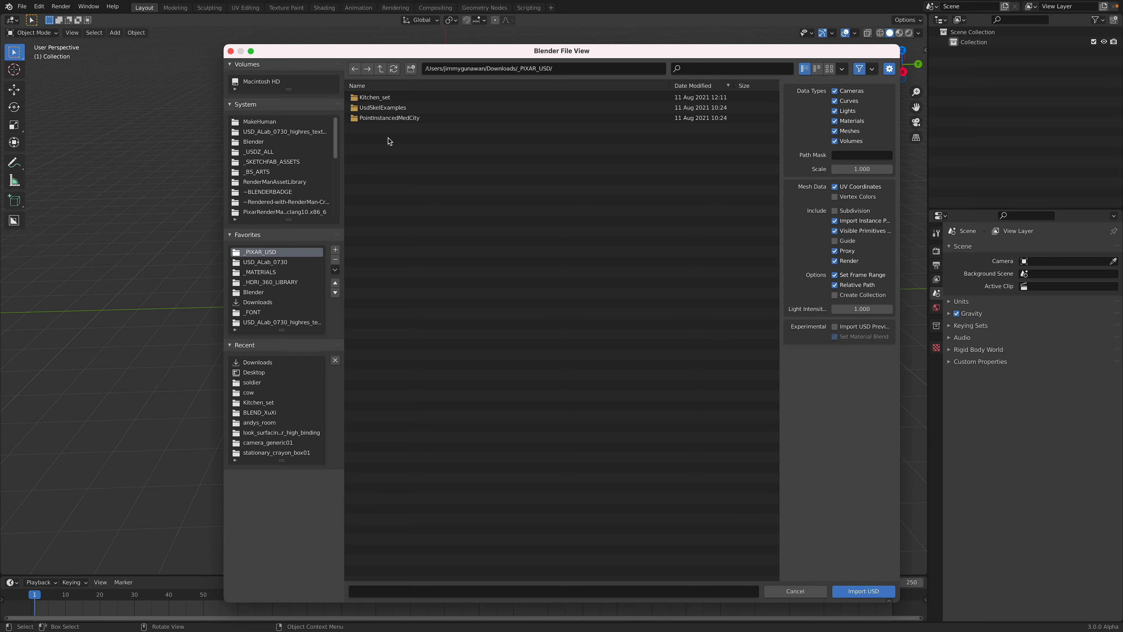
double_click(407, 108)
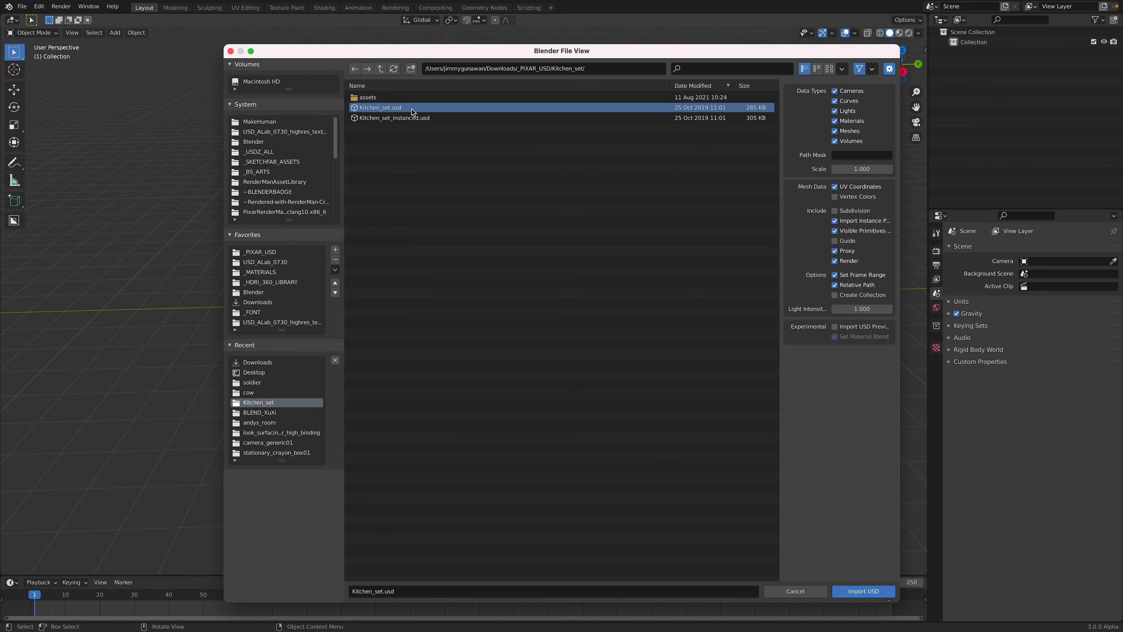
scroll(480, 286, "down", 12)
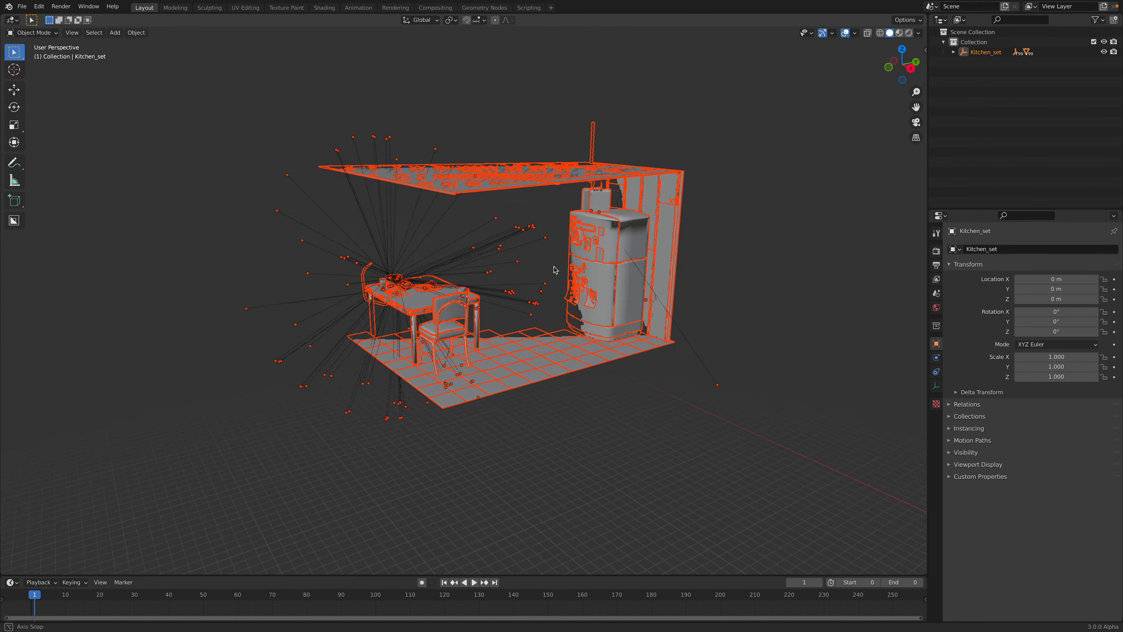
Step: Scale the imported kitchen set by 0.1 in the untitled scene
middle_click_drag(556, 270, 619, 272)
type("s.1")
key("Return")
scroll(531, 287, "up", 10)
Step: Discard the untitled scene and open xuxi_rigDemo_003.blend from the BLEND_XuXi folder on the Desktop
left_click(21, 6)
mouse_move(29, 19)
left_click(128, 19)
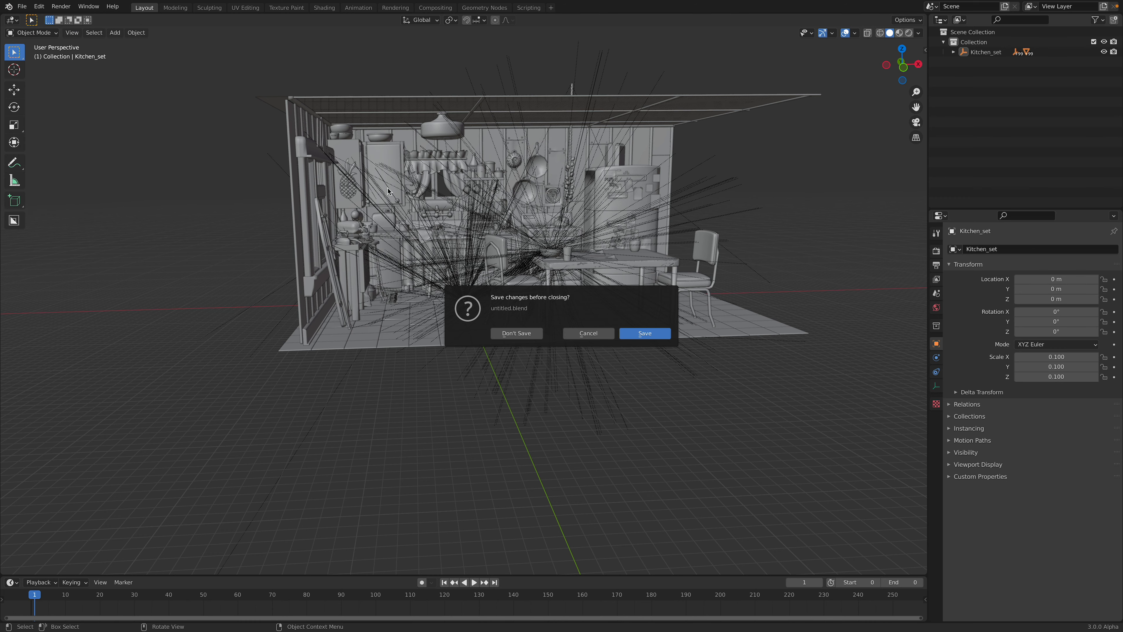
left_click(516, 333)
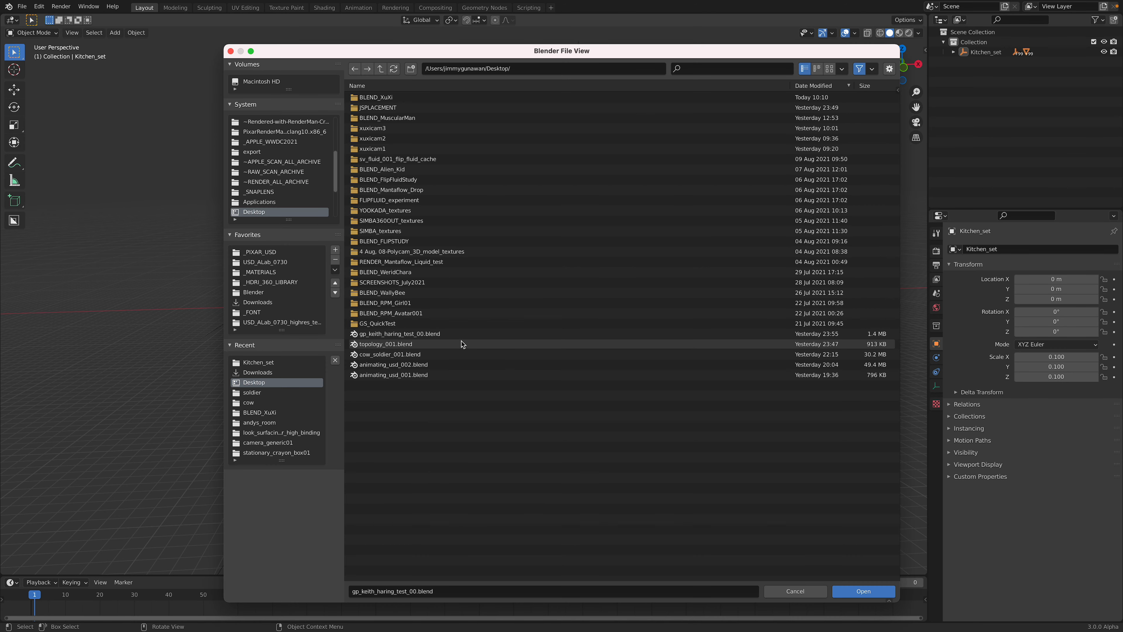
double_click(410, 97)
left_click(463, 109)
left_click(863, 591)
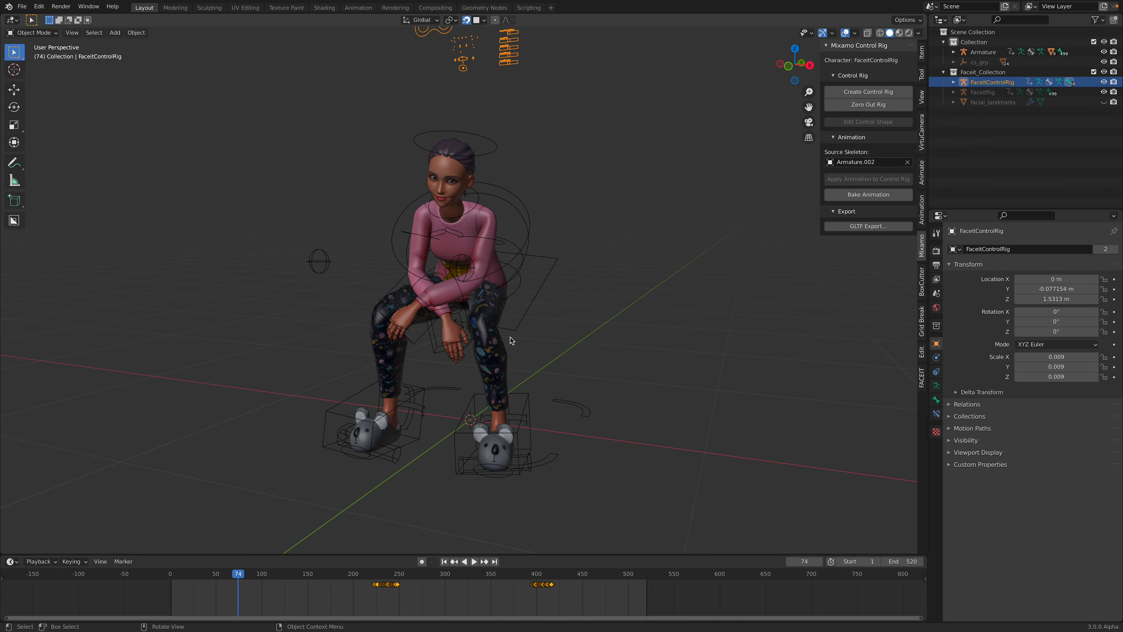
Step: Import Kitchen_set.usd from the _PIXAR_USD Kitchen_set folder into the avatar scene
left_click(21, 6)
mouse_move(92, 143)
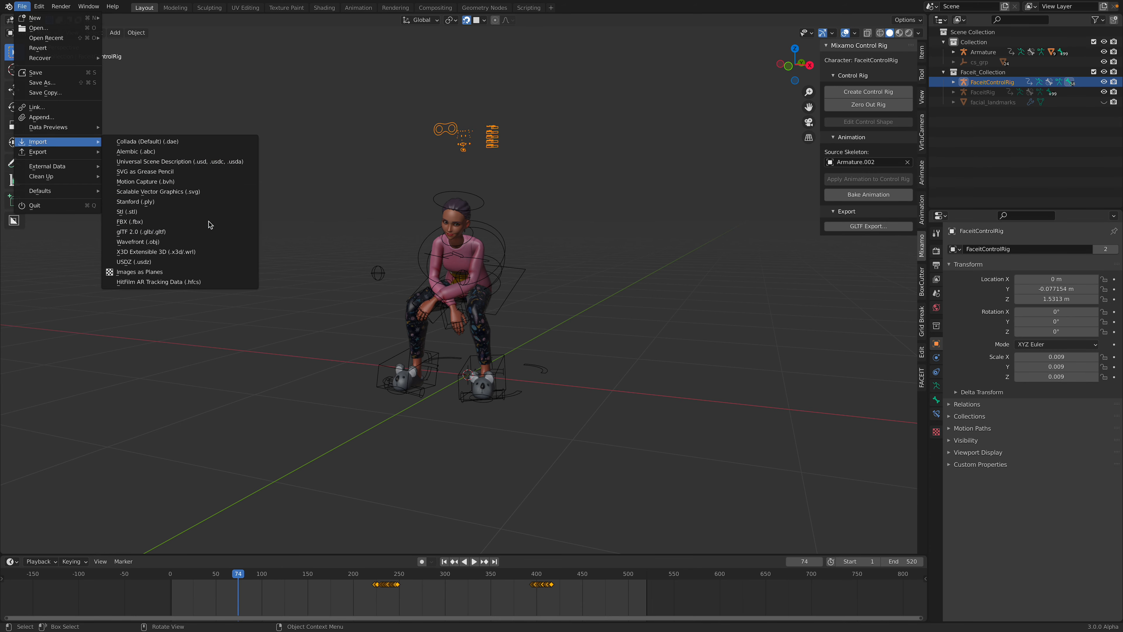
left_click(206, 161)
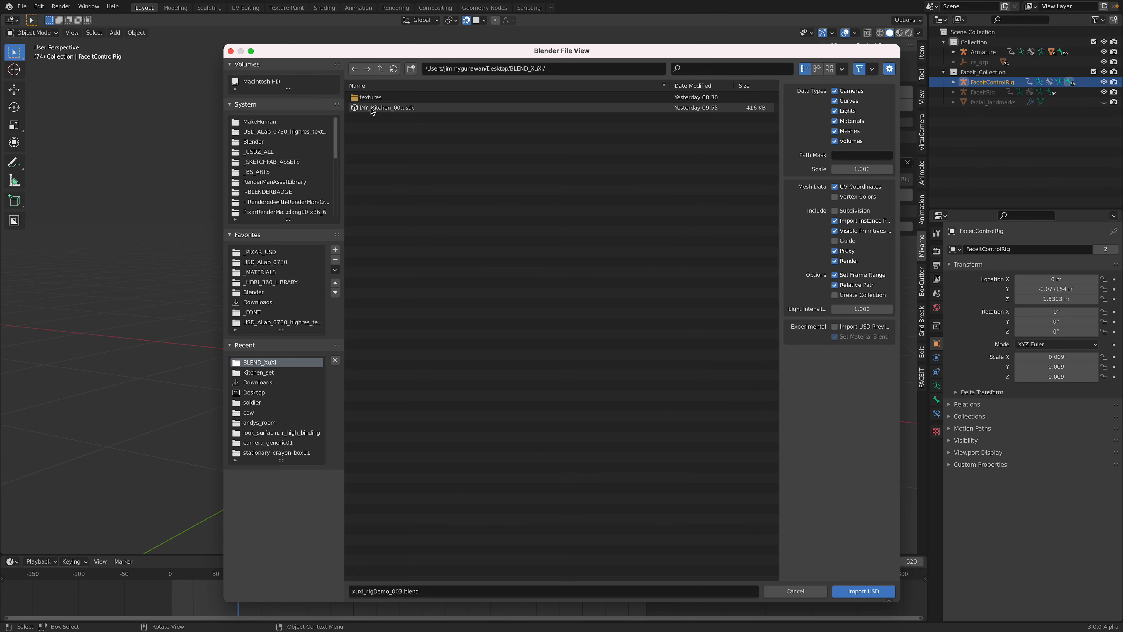
left_click(274, 255)
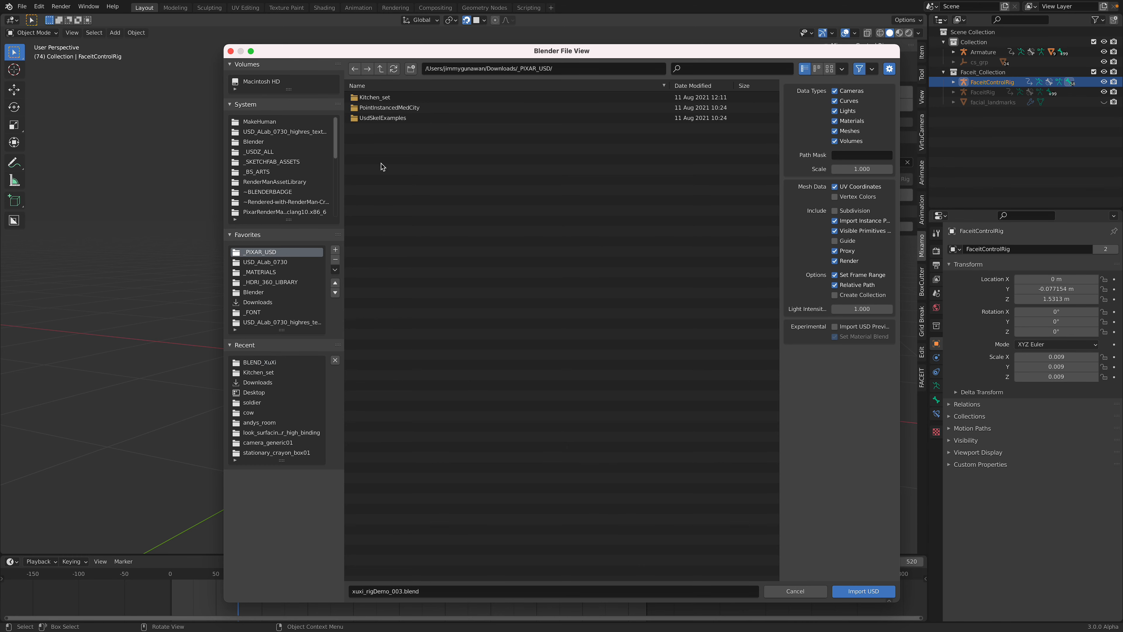
double_click(398, 110)
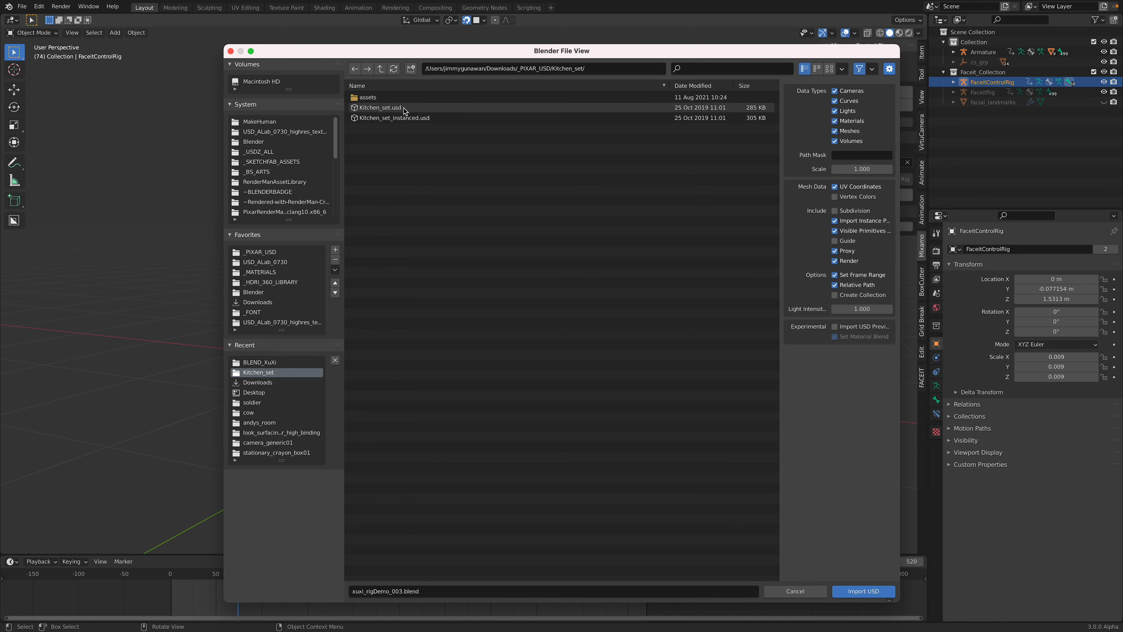
double_click(380, 108)
scroll(593, 278, "down", 6)
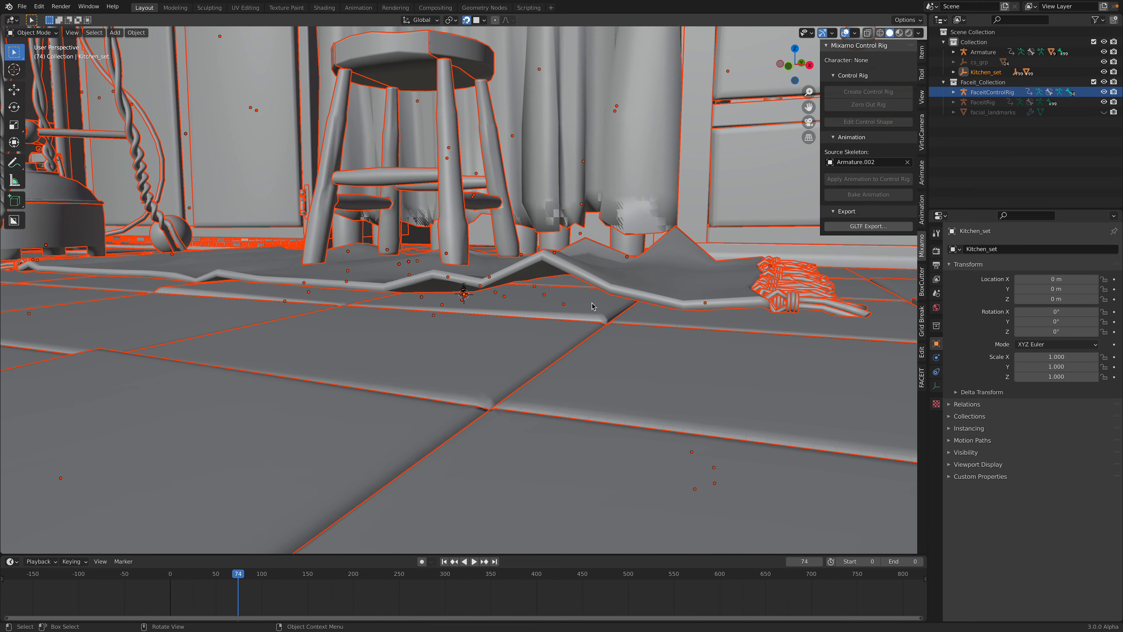
scroll(594, 307, "down", 8)
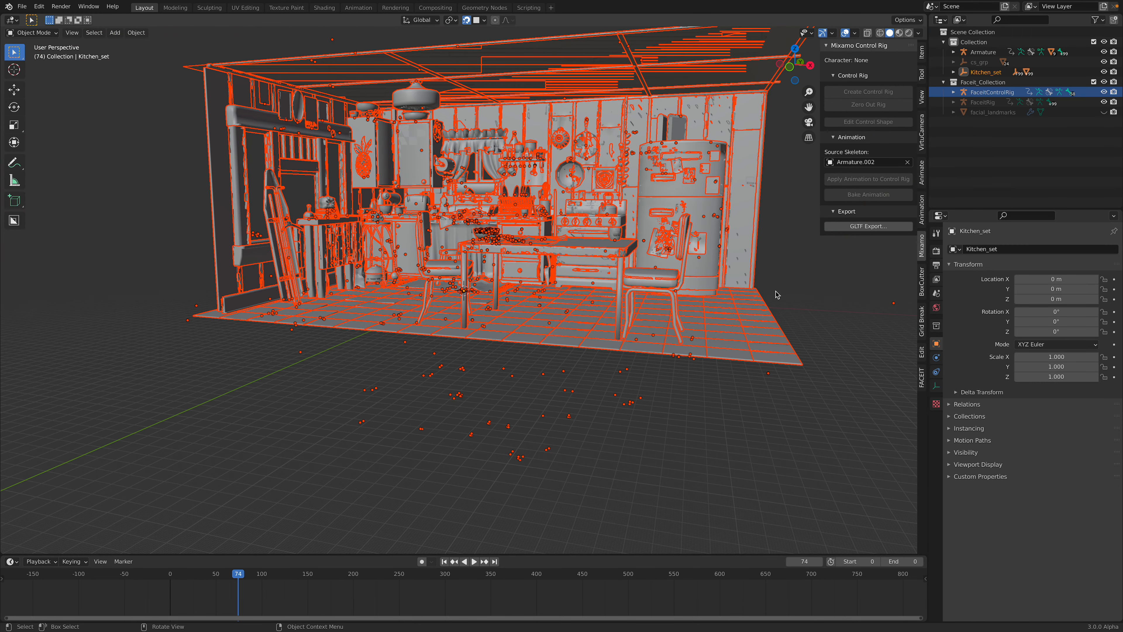
Step: Select the Kitchen_set parent object and scale the whole kitchen uniformly by 0.1
left_click(986, 72)
key("s")
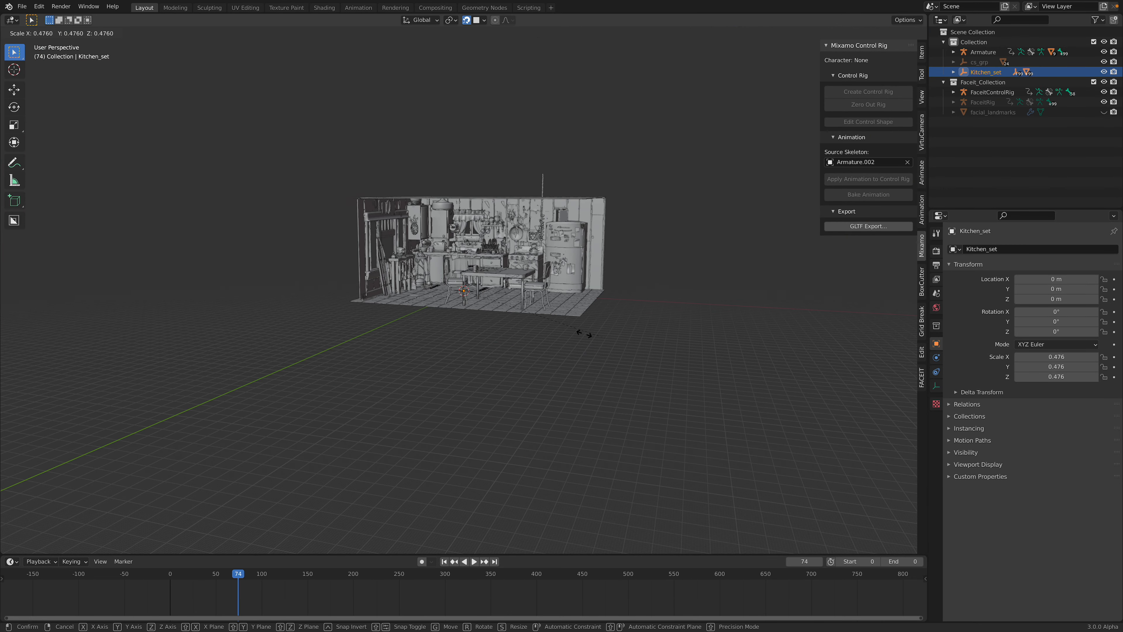
type("0.1")
key("BackSpace")
key("BackSpace")
key("BackSpace")
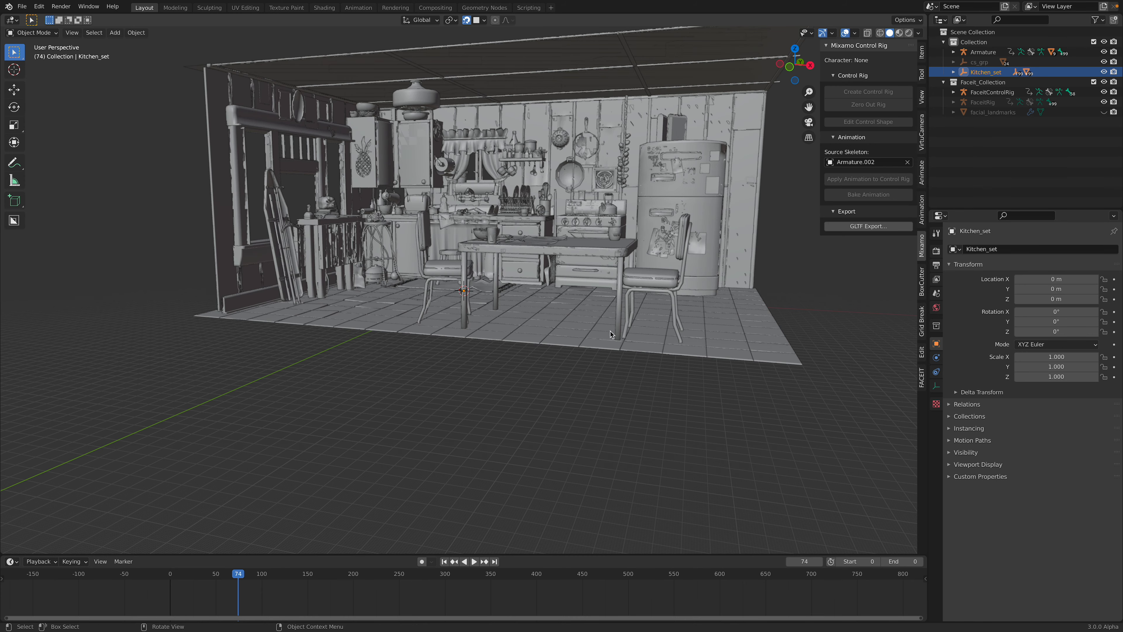
type("1")
key("Return")
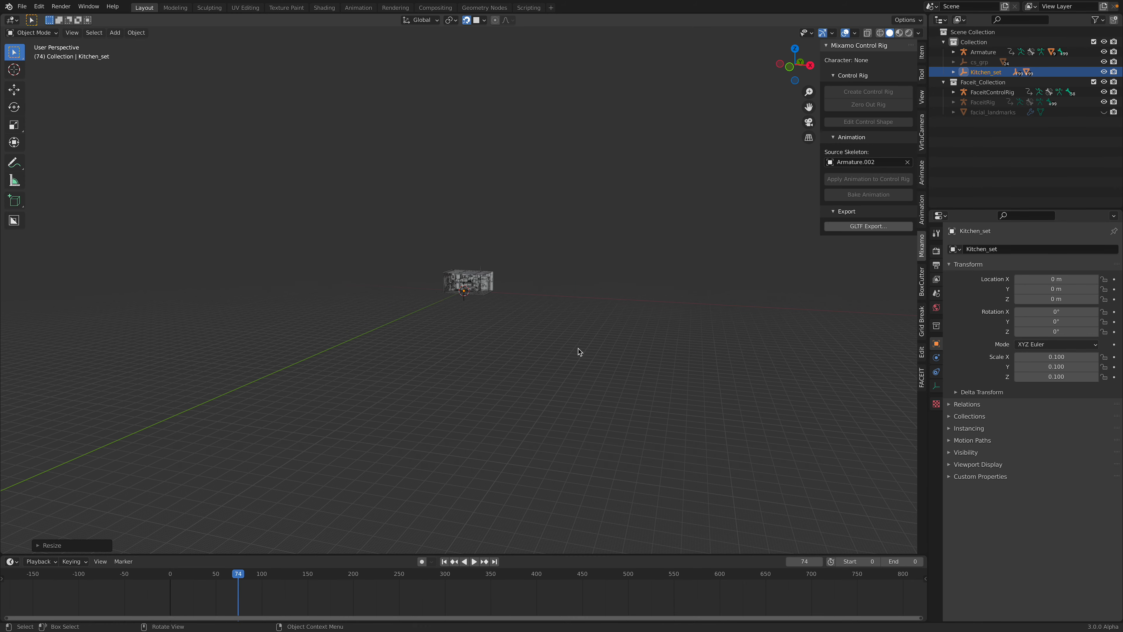
Step: Scale Kitchen_set by a further factor of 0.1 so its size suits the seated avatar
scroll(570, 363, "up", 12)
middle_click_drag(561, 351, 644, 375)
type("s")
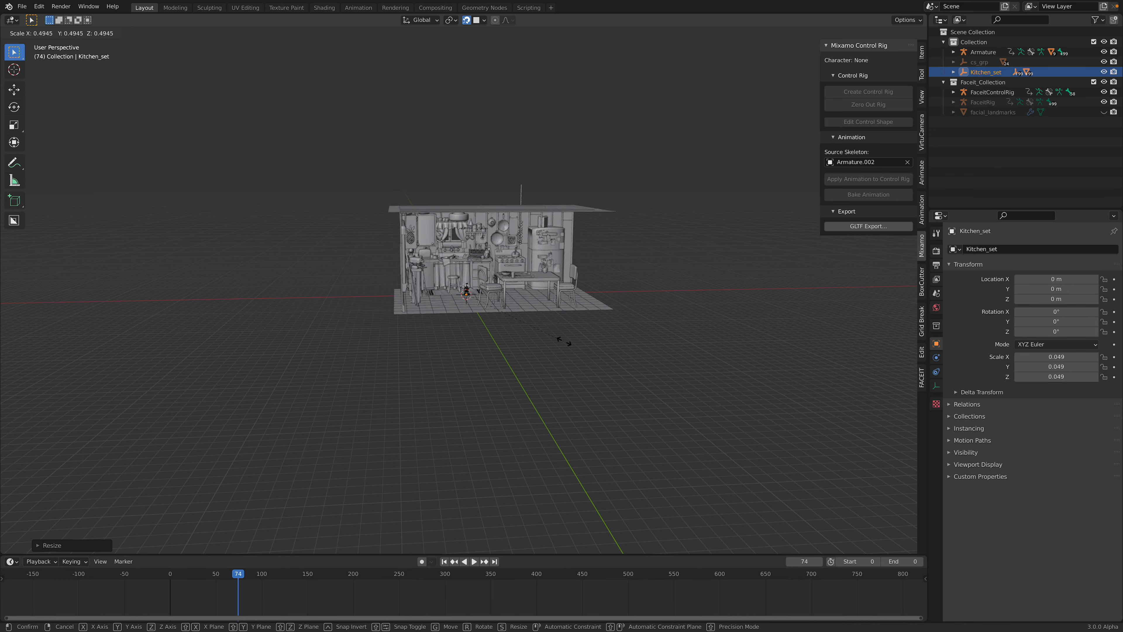
type(".1")
key("Return")
scroll(566, 323, "up", 9)
middle_click_drag(563, 314, 582, 356)
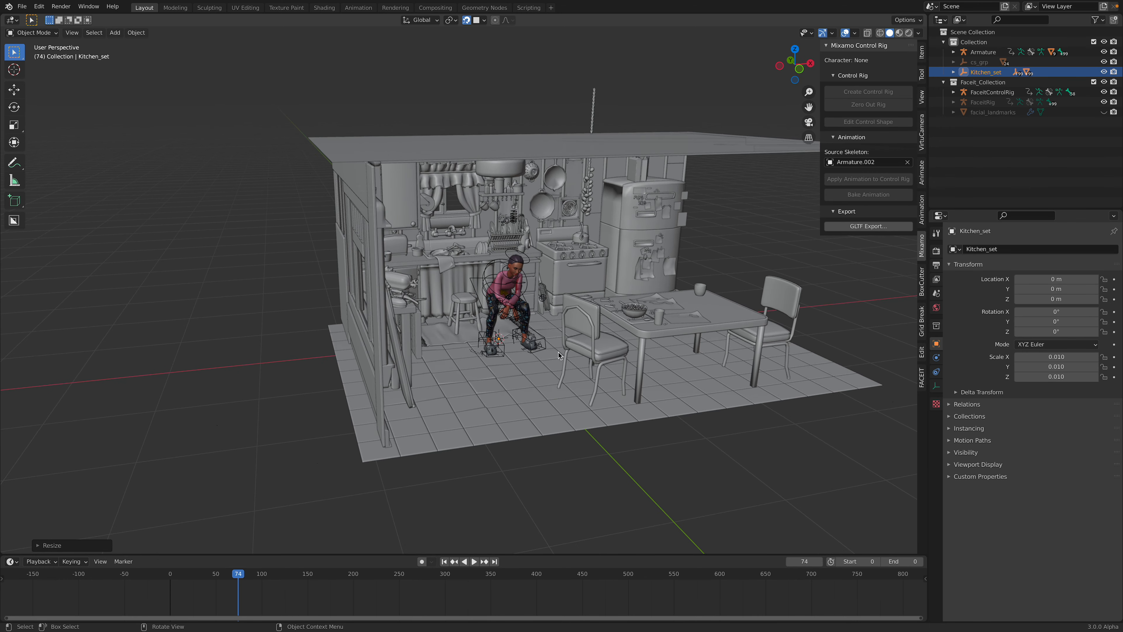
Step: Locate the wooden stool's hierarchy, select its parent StoolWooden_1, and move the whole stool freely toward the seated avatar
scroll(558, 352, "up", 8)
middle_click_drag(526, 339, 531, 326)
left_click(405, 292)
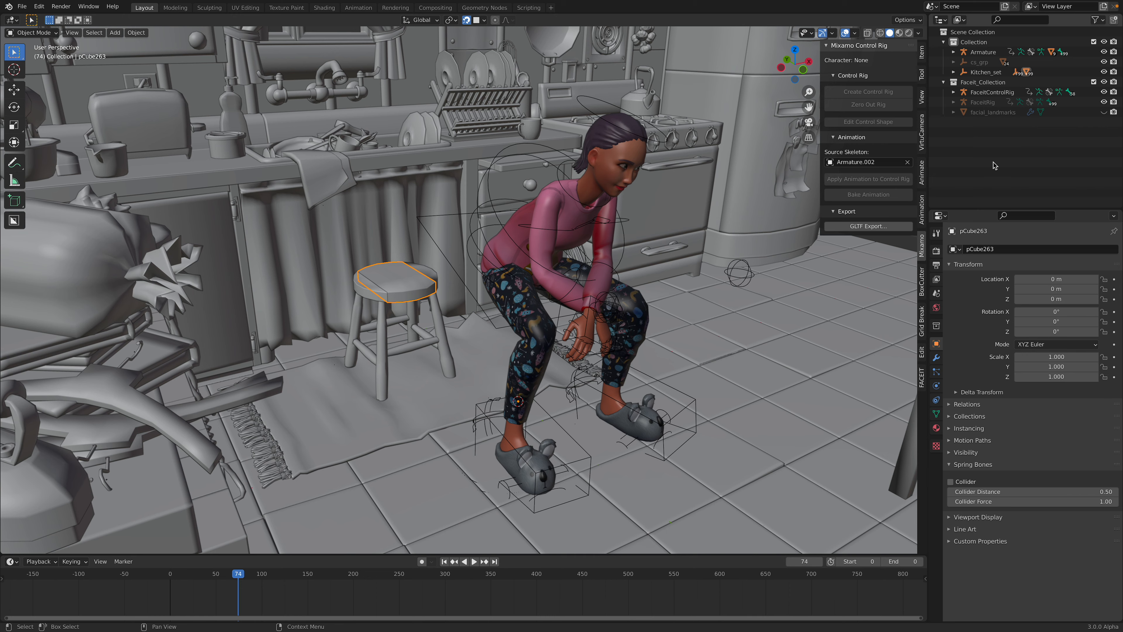
left_click(987, 72)
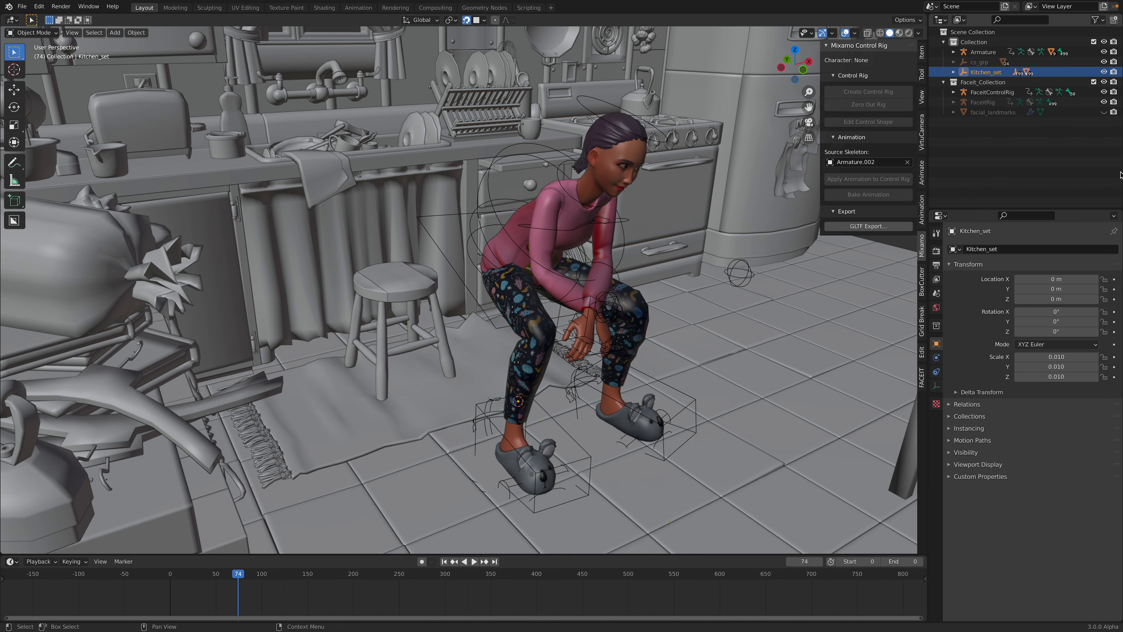
left_click(398, 271)
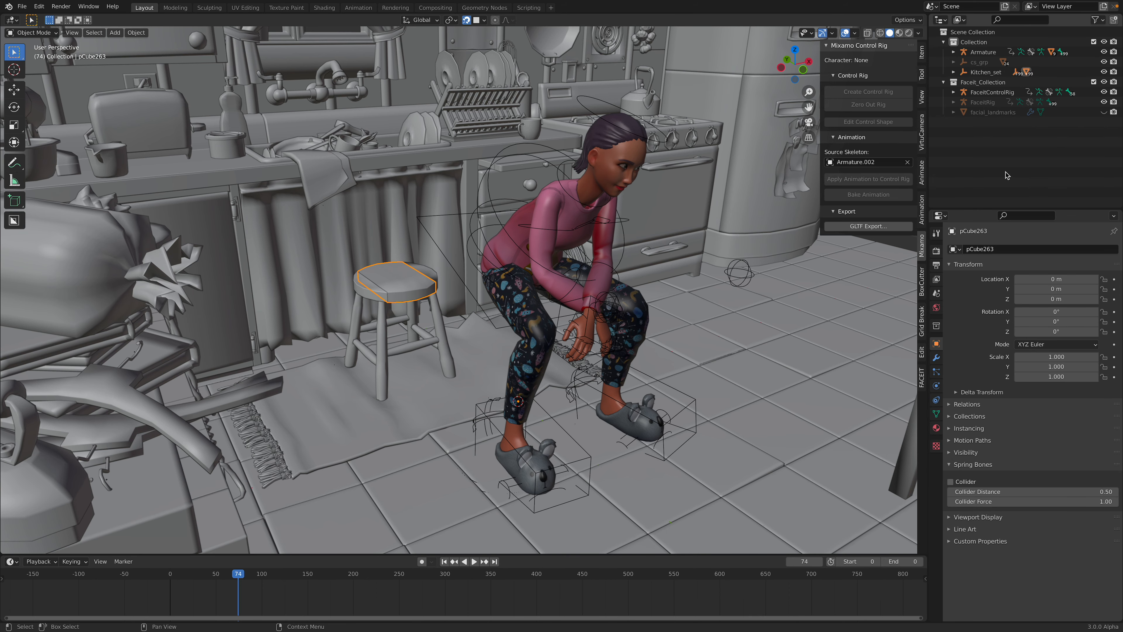
key("KP_Decimal")
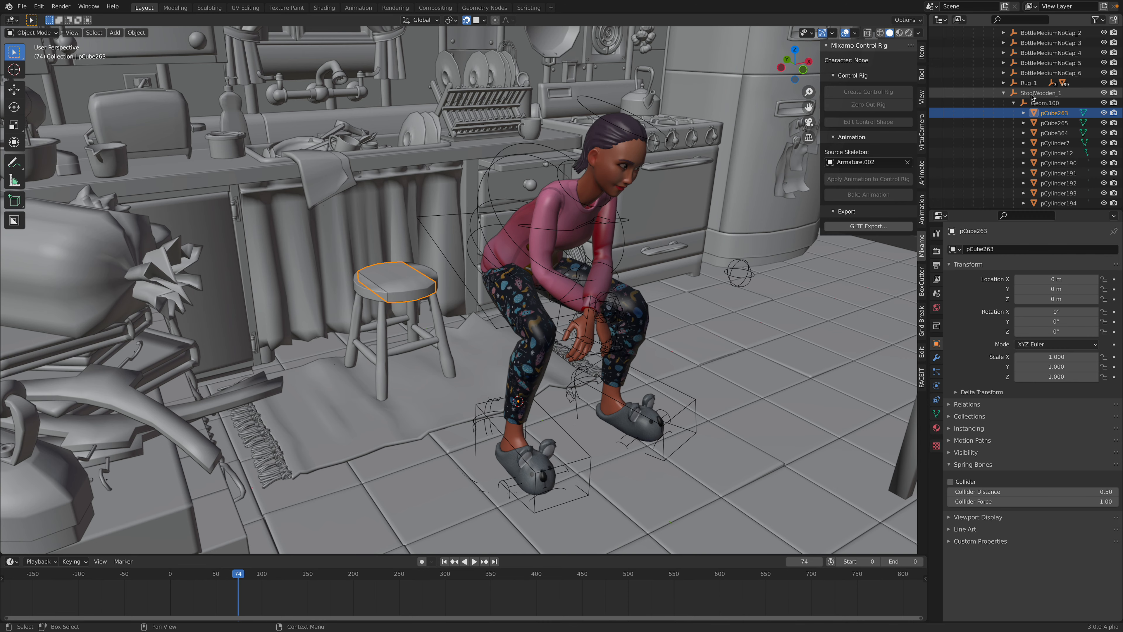
key("bracketleft")
middle_click_drag(455, 337, 502, 373)
key("g")
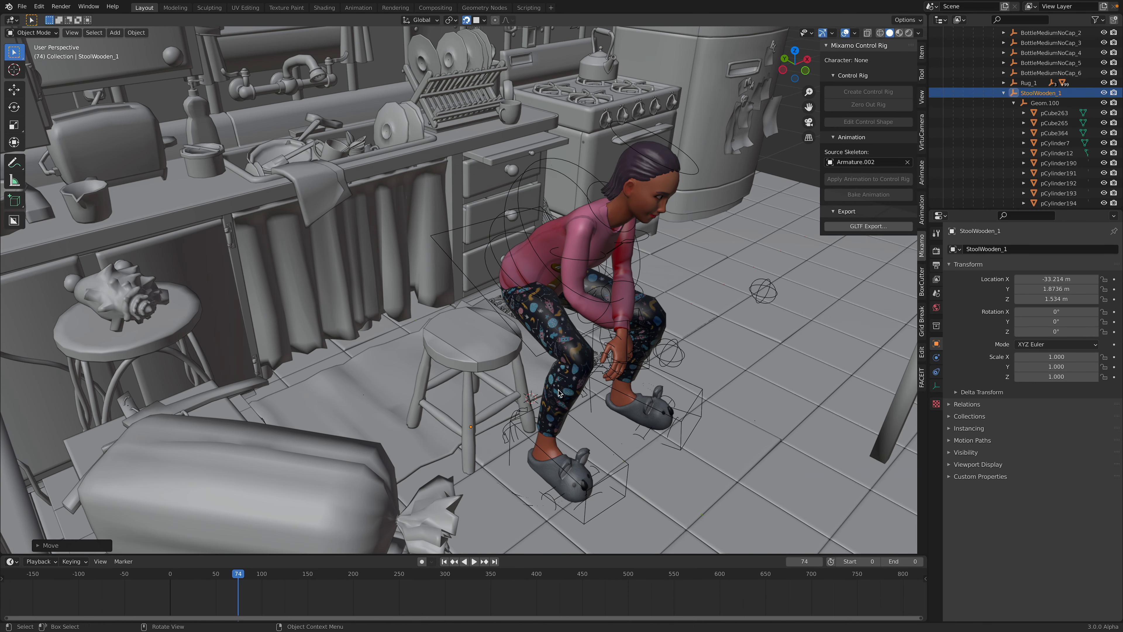
left_click(572, 347)
Step: Move StoolWooden_1 further across the floor until its seat lies beneath the avatar's hips
key("KP_Decimal")
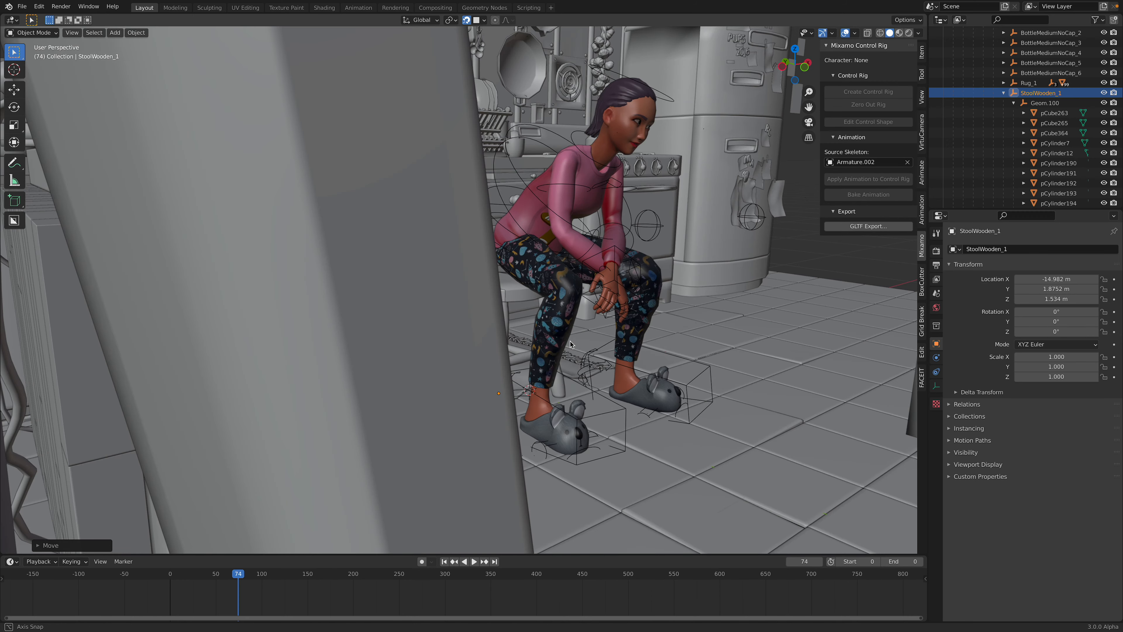
middle_click_drag(567, 342, 433, 265)
key("g")
key("x")
left_click(520, 355)
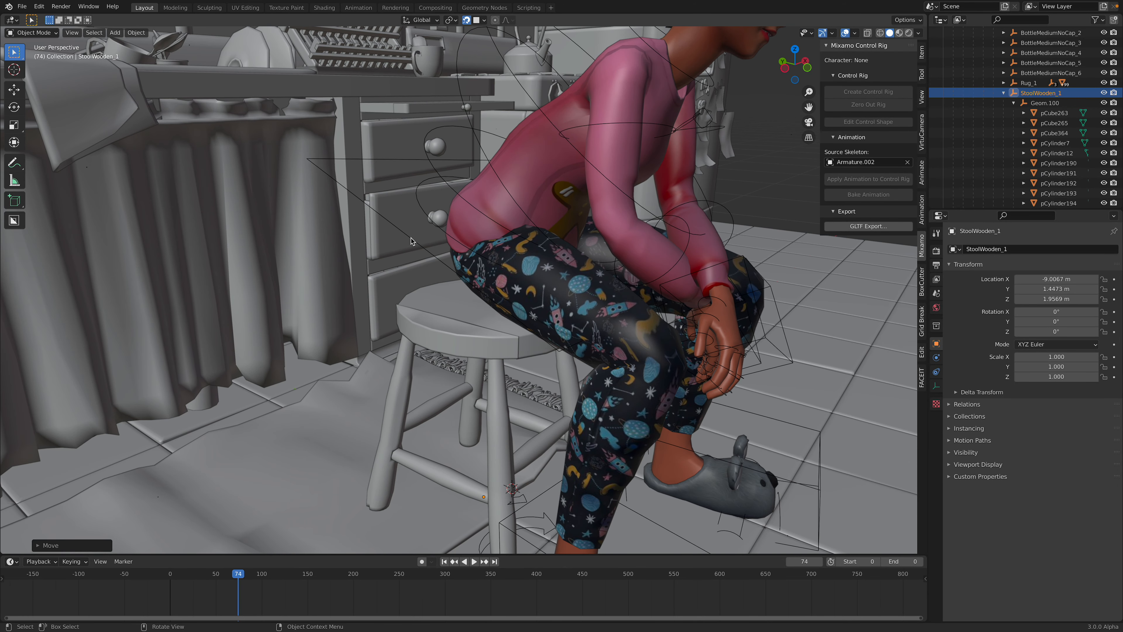
Step: Put the avatar's armature in Pose Mode and move the Ctrl_Hips control so she sits on the stool
left_click(378, 225)
left_click(31, 32)
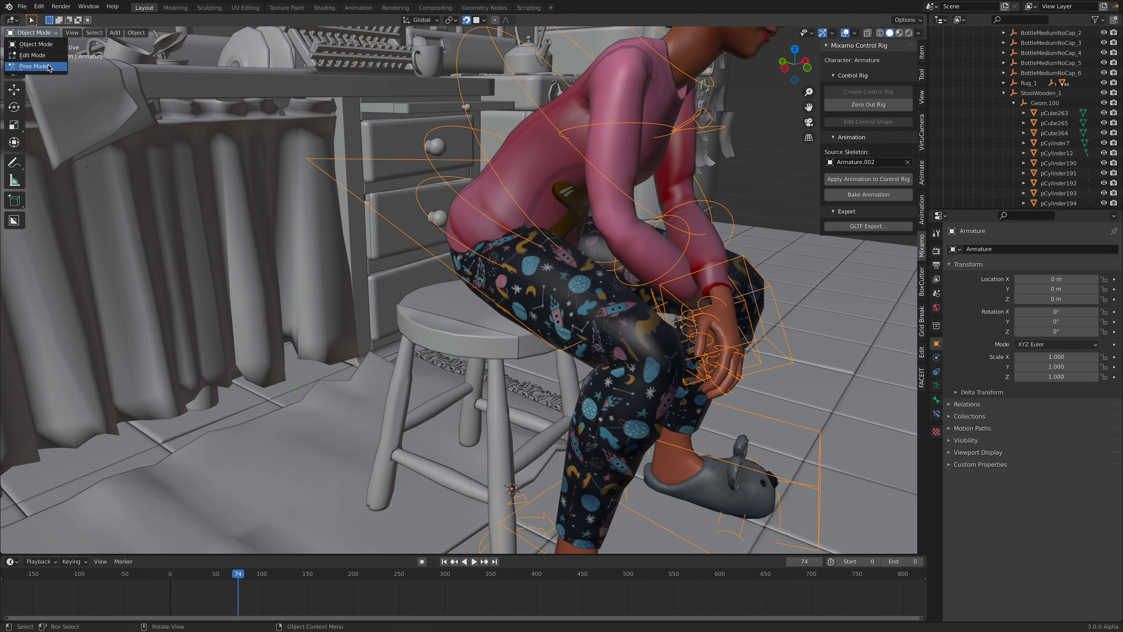
left_click(28, 63)
left_click(402, 167)
key("g")
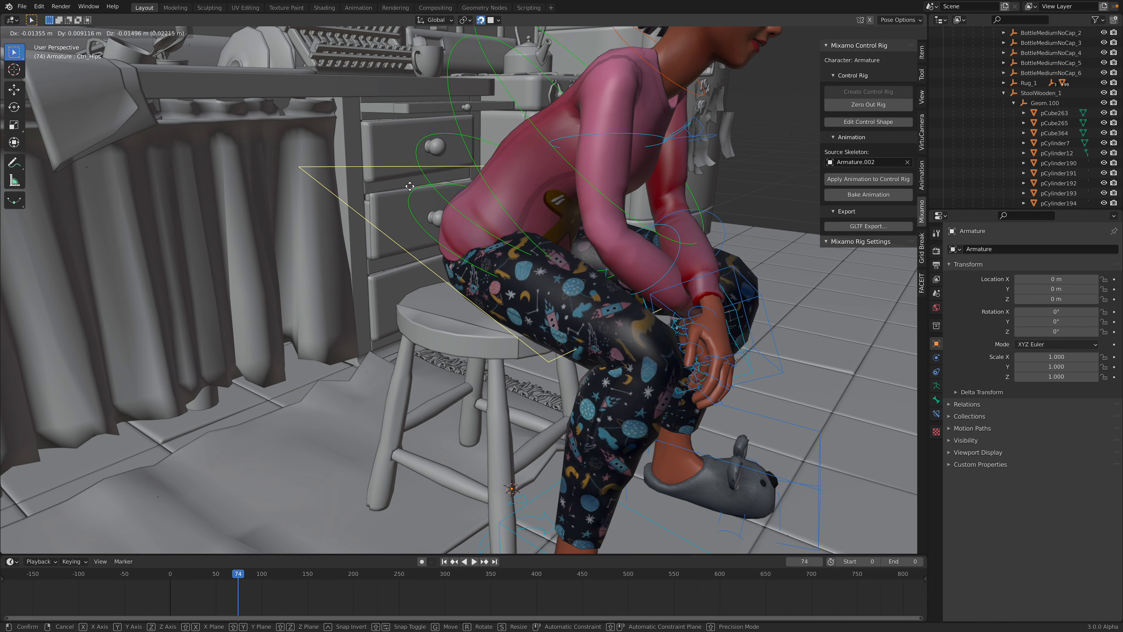
left_click(540, 225)
middle_click_drag(540, 224, 543, 197)
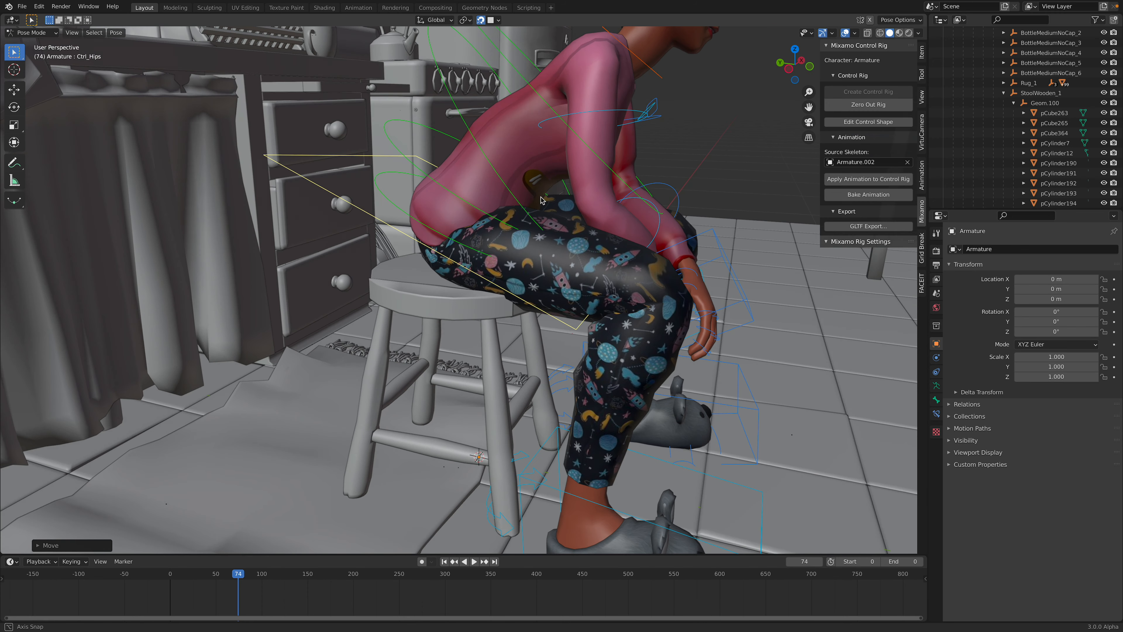
Step: Slide the Ctrl_Hips control about 0.07 m along the global Y axis to adjust the avatar's position on the stool
key("g")
key("z")
key("y")
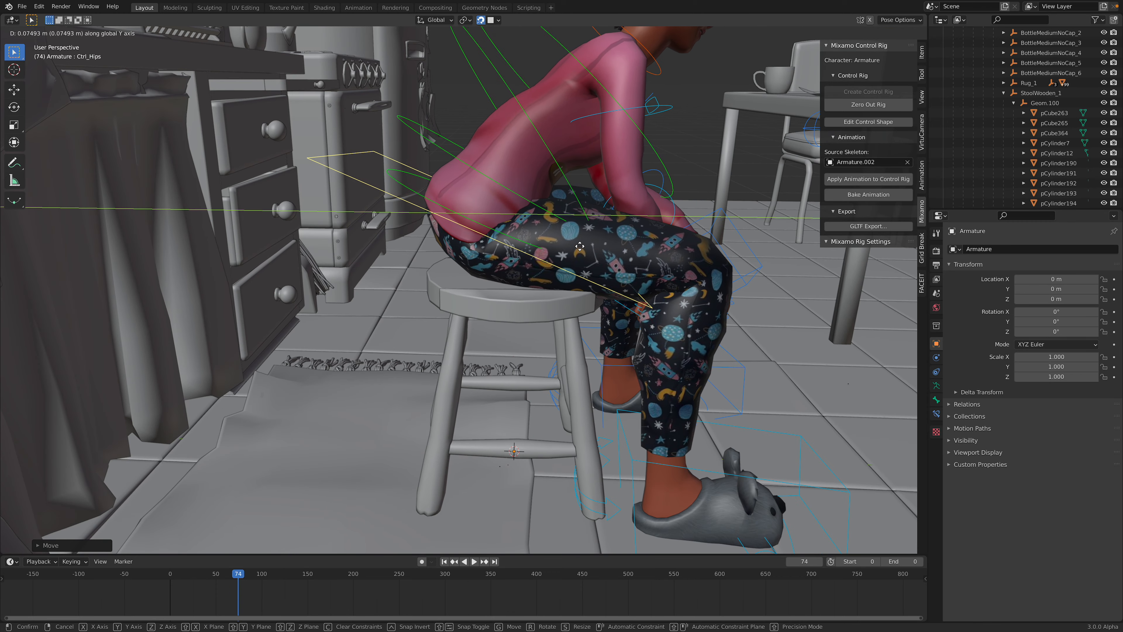
left_click(580, 247)
scroll(579, 247, "down", 2)
middle_click_drag(580, 246, 449, 250)
scroll(459, 251, "down", 2)
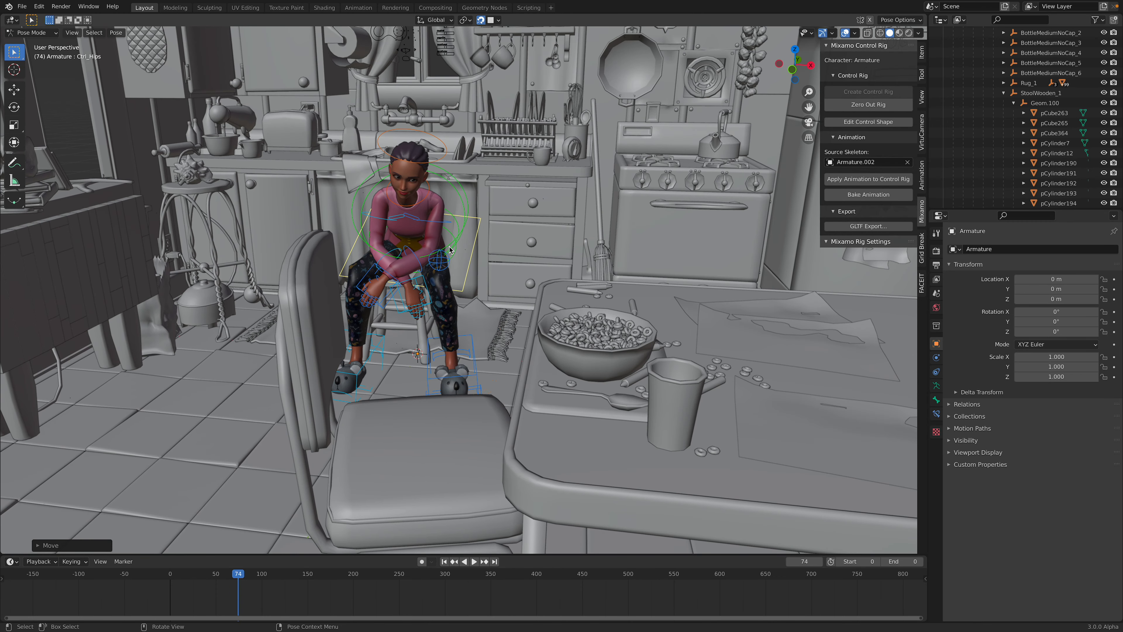
Step: Set the timeline's end frame to 150 and save the file
key("space")
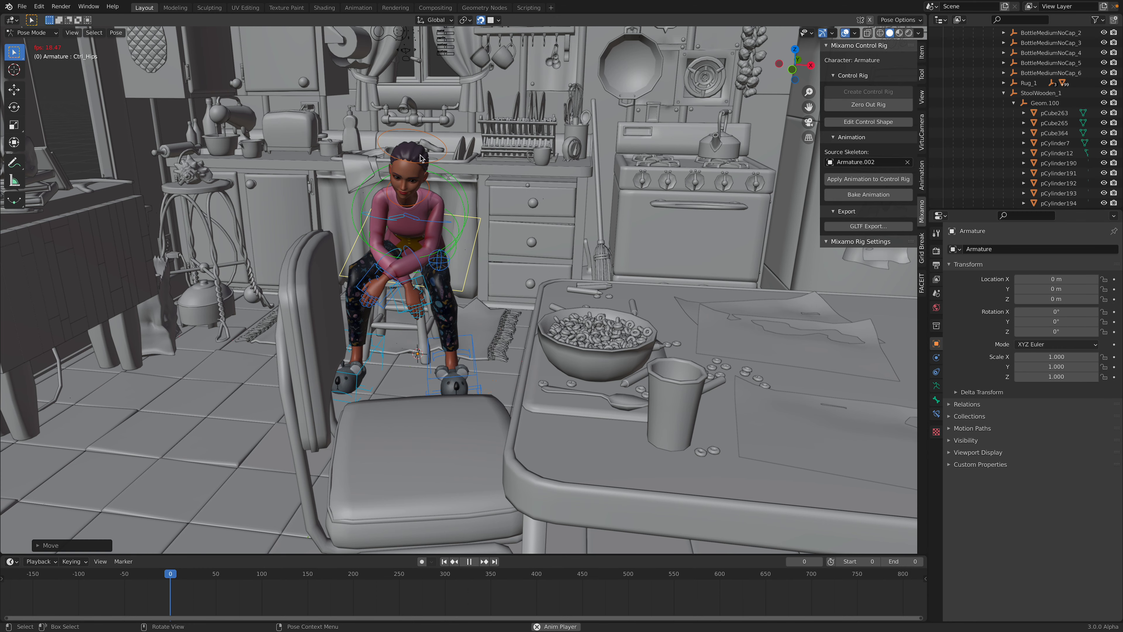
left_click(446, 151)
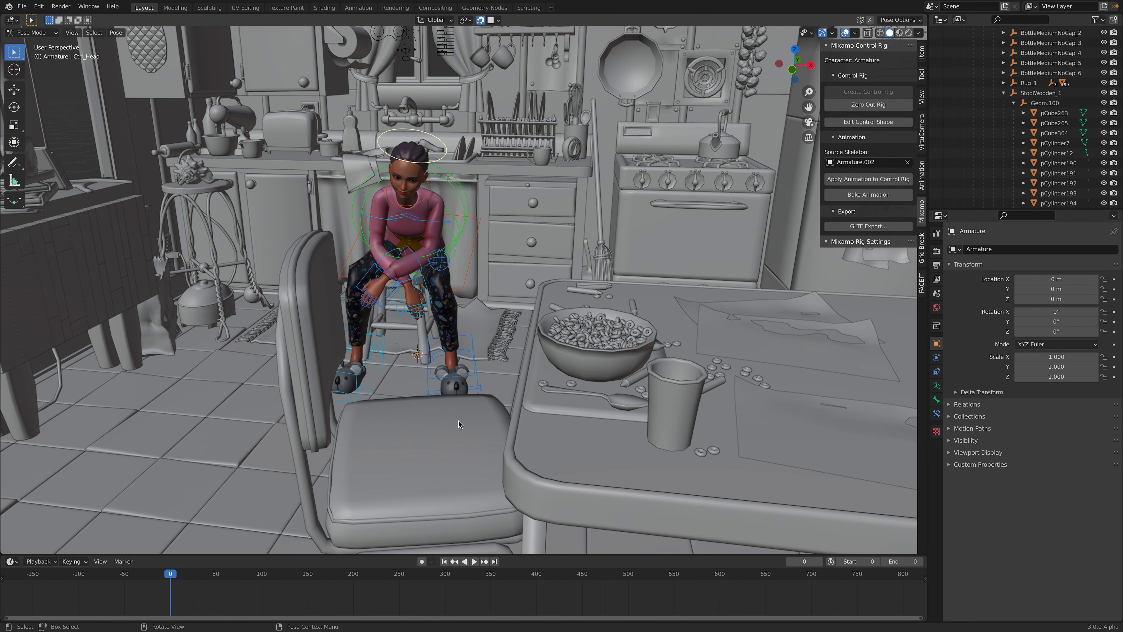
left_click(889, 562)
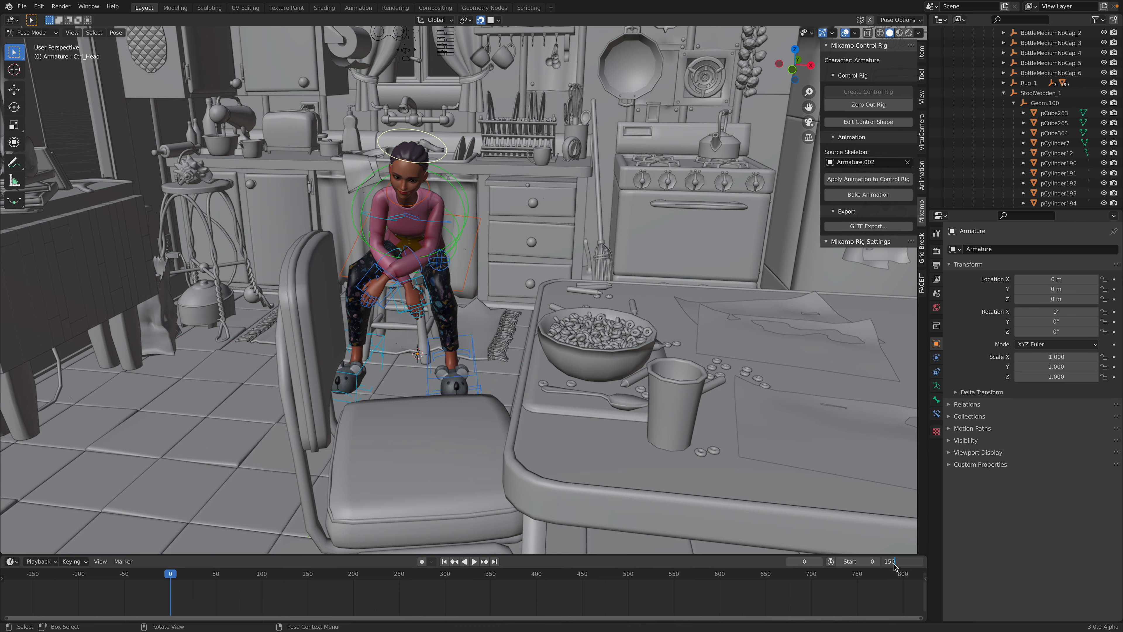
key("Return")
key("ctrl+s")
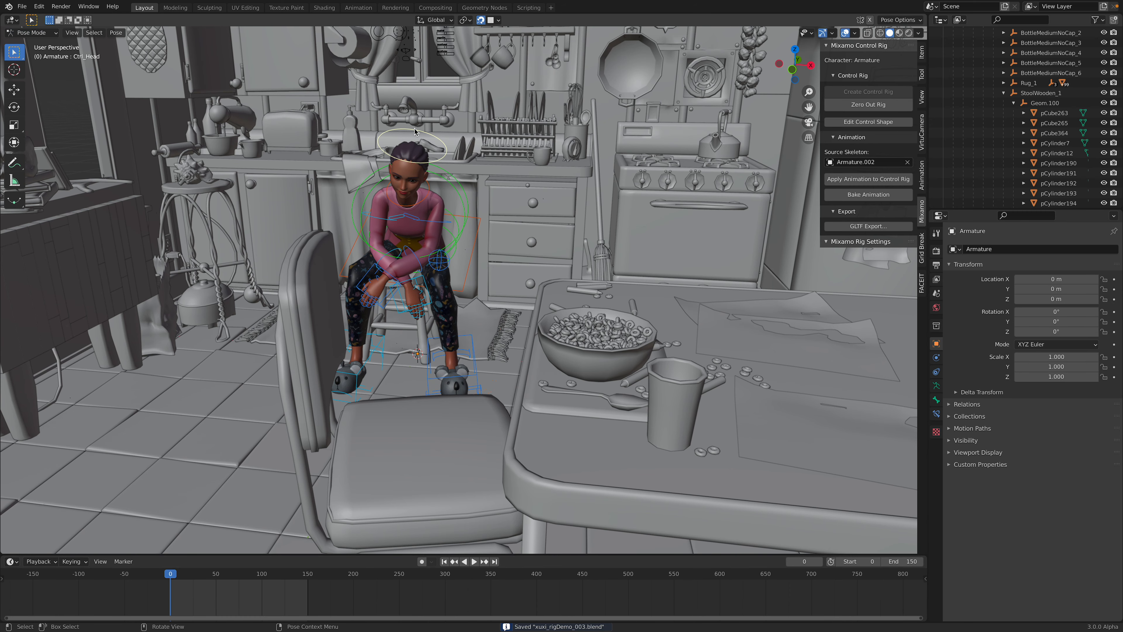
Step: Rotate the Ctrl_Head control freely with the trackball so the avatar's face lifts toward the viewer
key("r")
key("r")
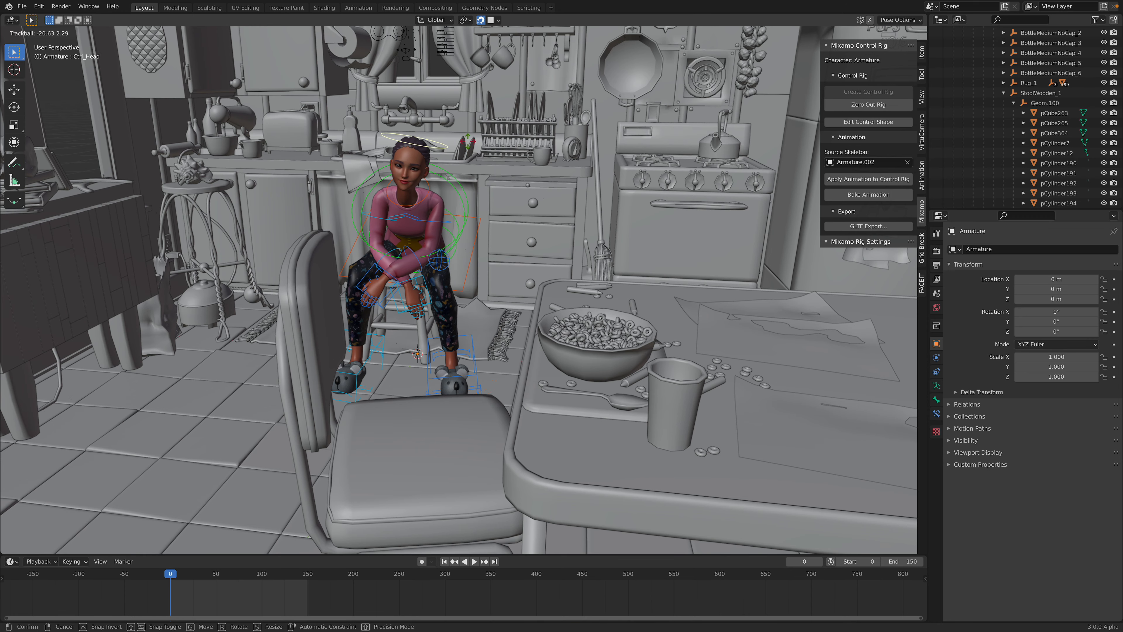
left_click(505, 201)
scroll(505, 201, "down", 3)
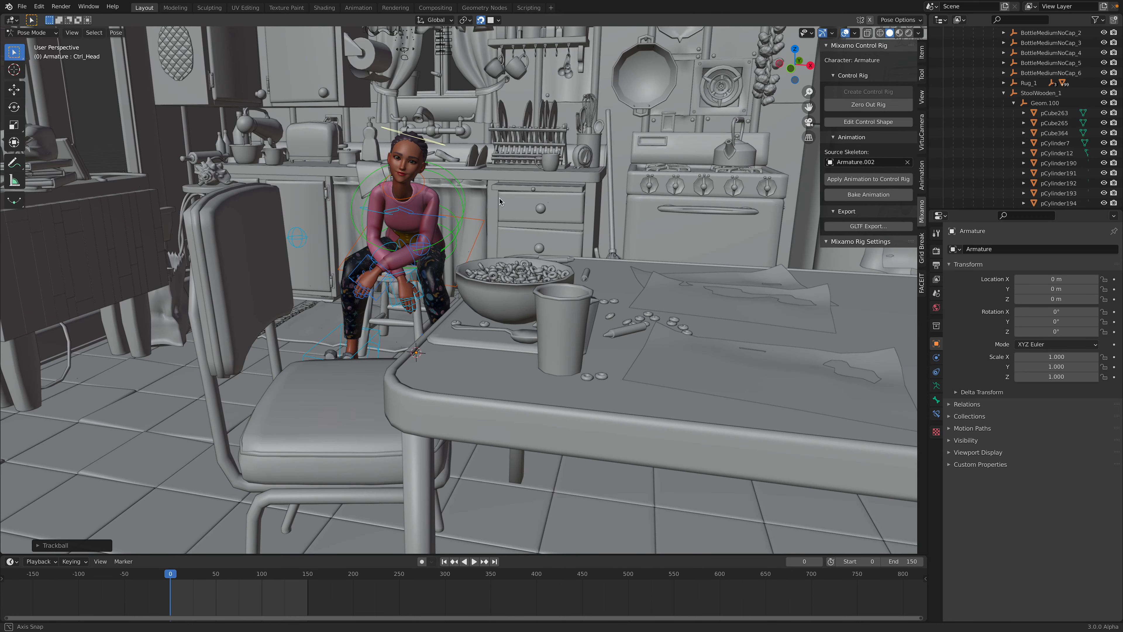
middle_click_drag(461, 354, 246, 224)
scroll(469, 366, "down", 5)
scroll(468, 363, "up", 5)
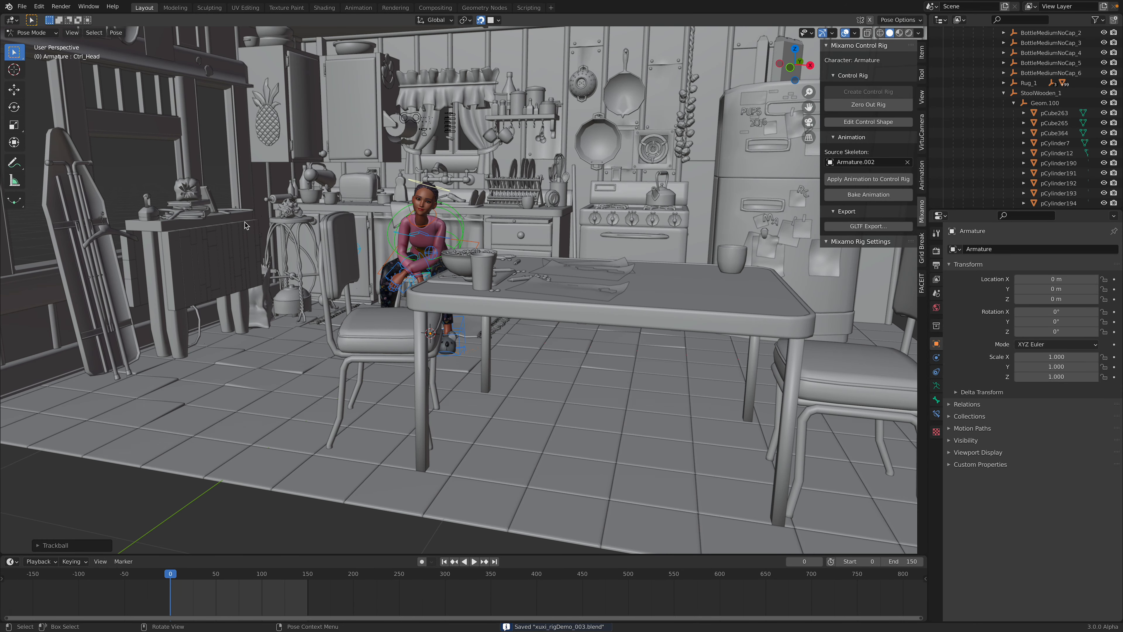
Step: Return the armature to Object Mode and briefly play the animation of the seated avatar
left_click(32, 33)
left_click(33, 45)
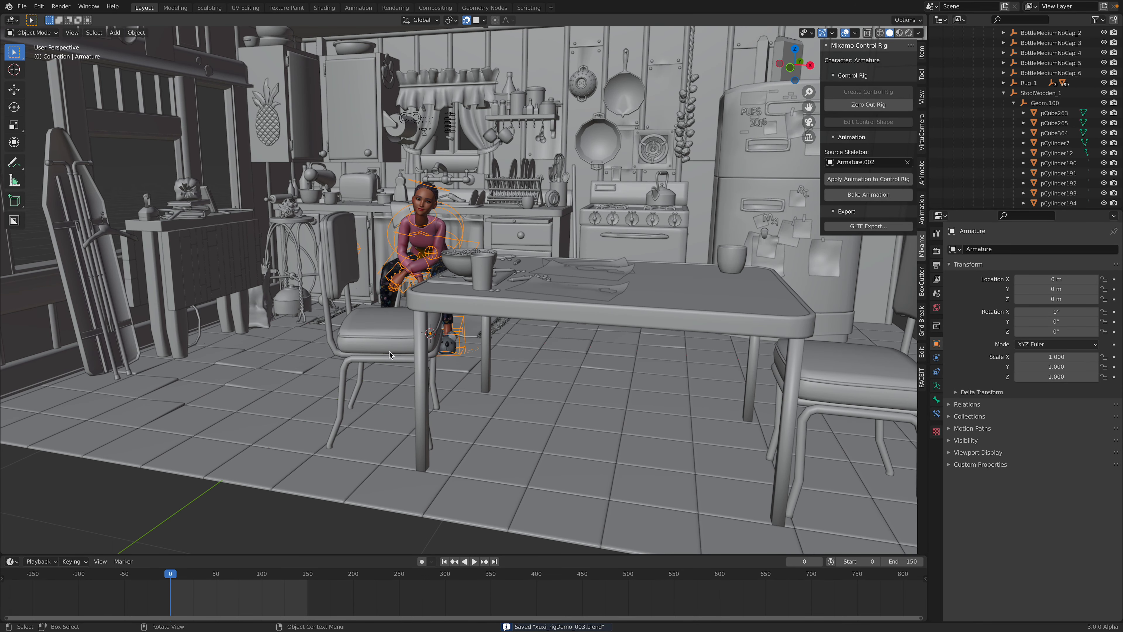
key("space")
key("space")
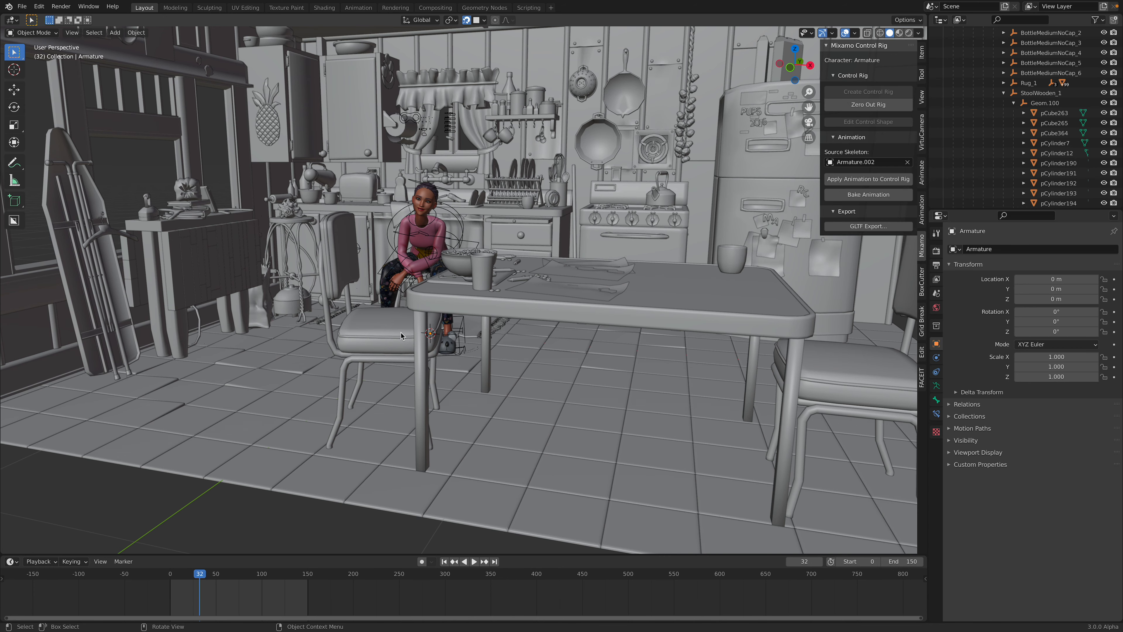
Step: Import HumanFemale.walk.usd from the _PIXAR_USD/UsdSkelExamples/HumanFemale folder as Universal Scene Description
left_click(22, 7)
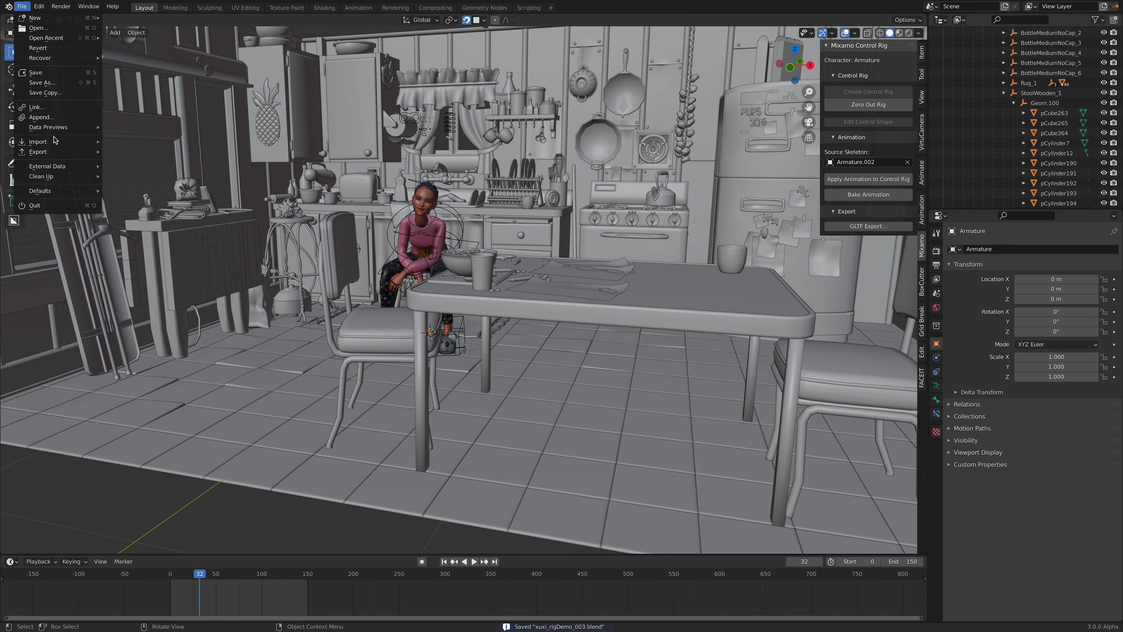
mouse_move(54, 140)
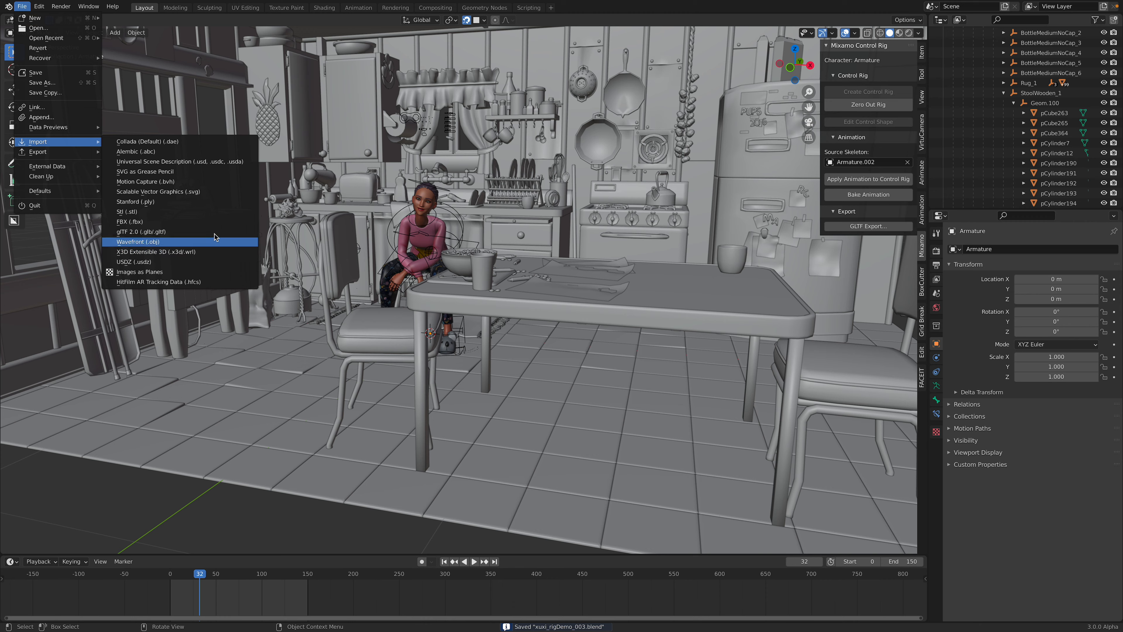
left_click(208, 162)
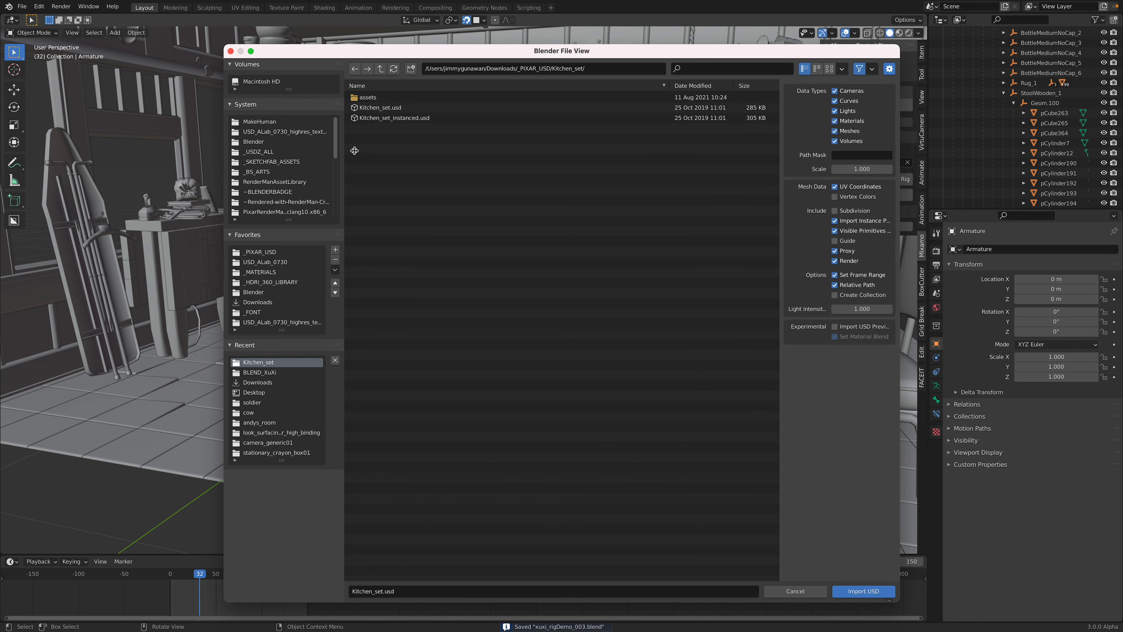
double_click(383, 102)
left_click(381, 70)
left_click(380, 69)
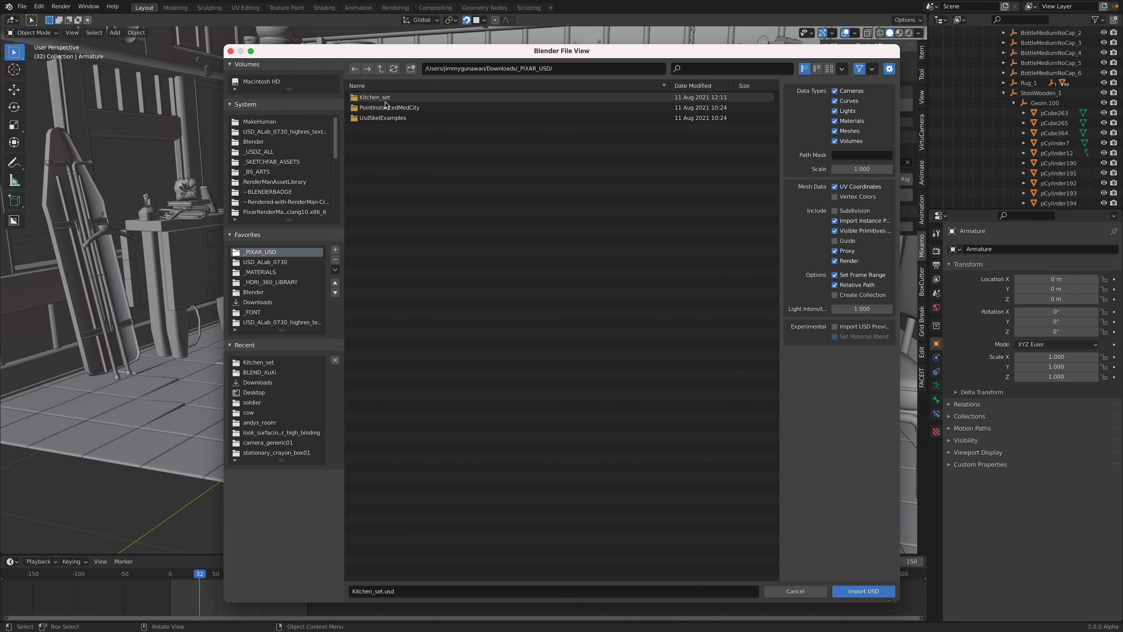
left_click(384, 118)
double_click(387, 118)
double_click(383, 99)
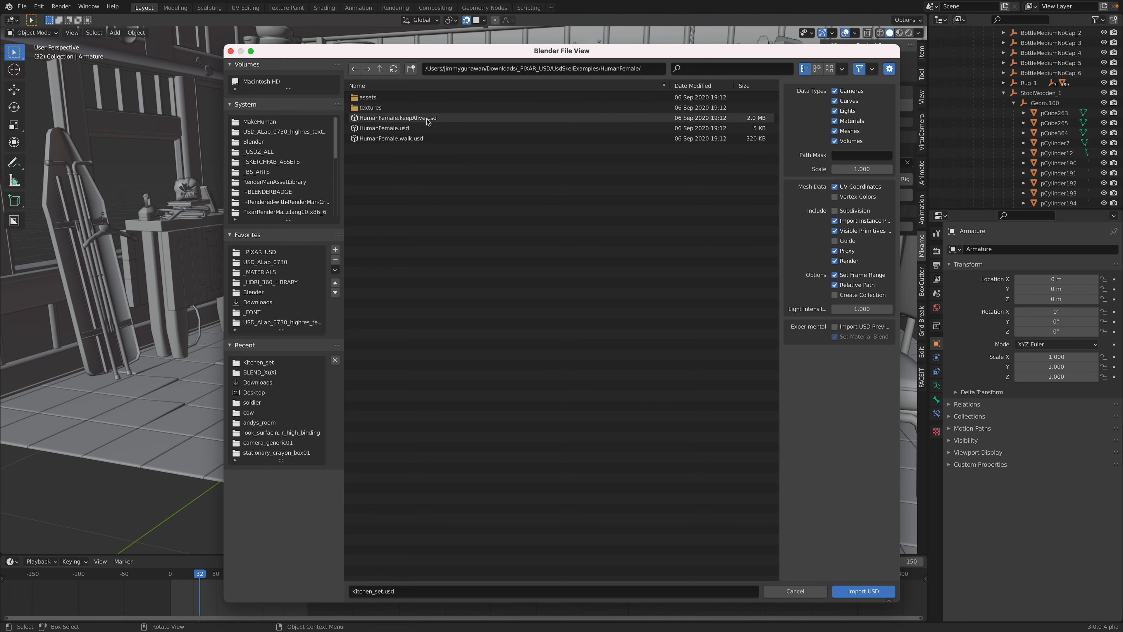
left_click(420, 139)
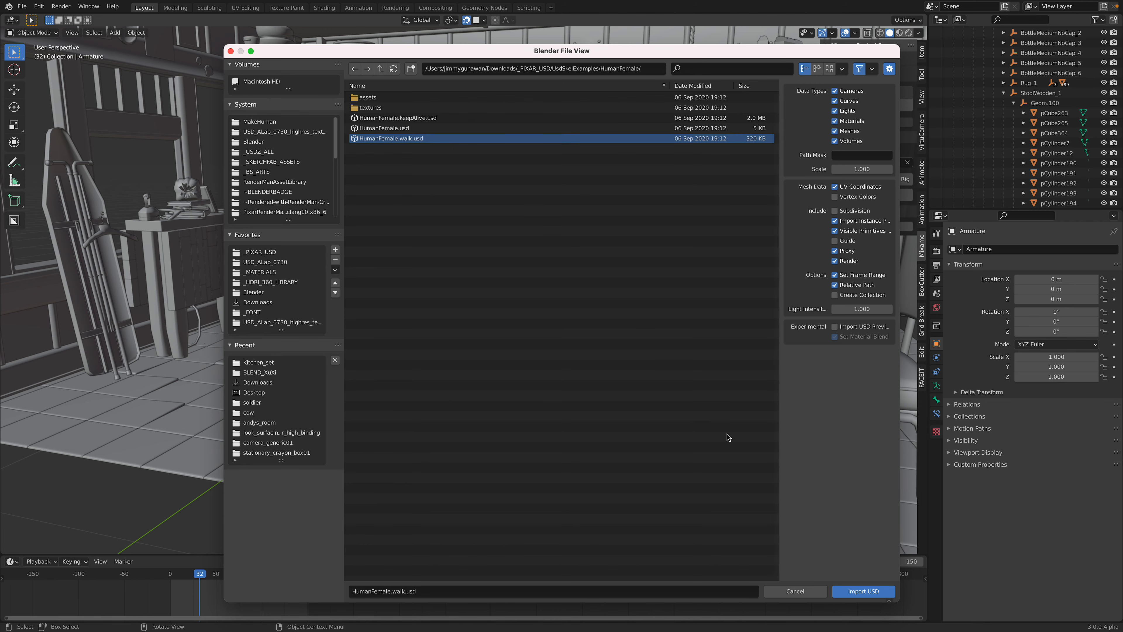
left_click(847, 592)
Step: Frame the imported character and try to scale HumanFemale_Group
key("KP_Decimal")
scroll(520, 357, "down", 5)
key("s")
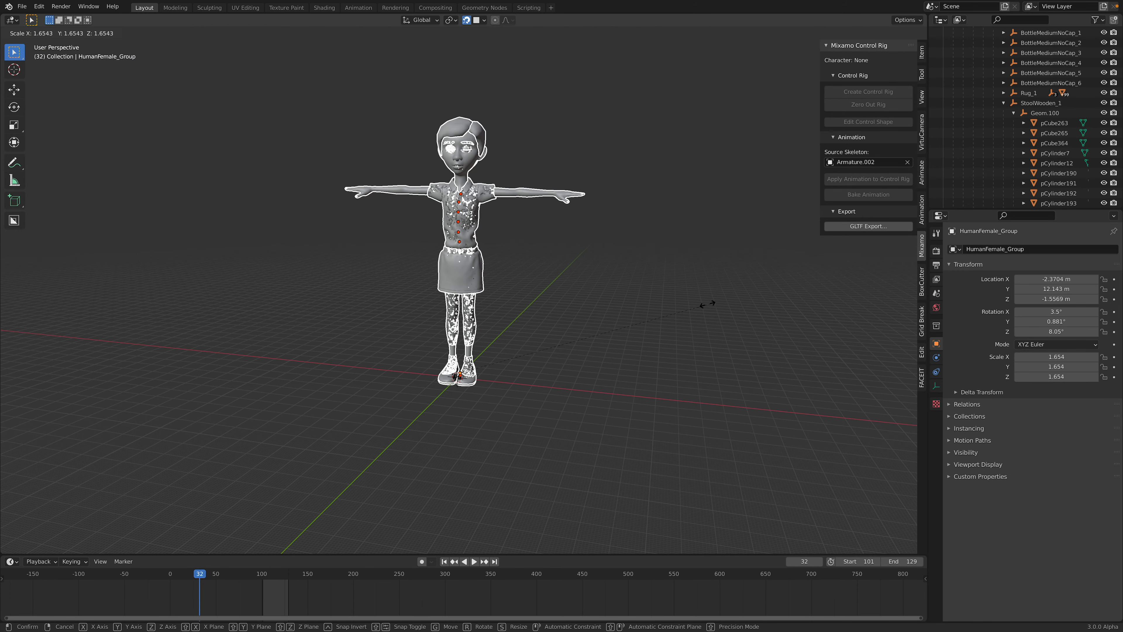
key("Escape")
scroll(1026, 89, "up", 10)
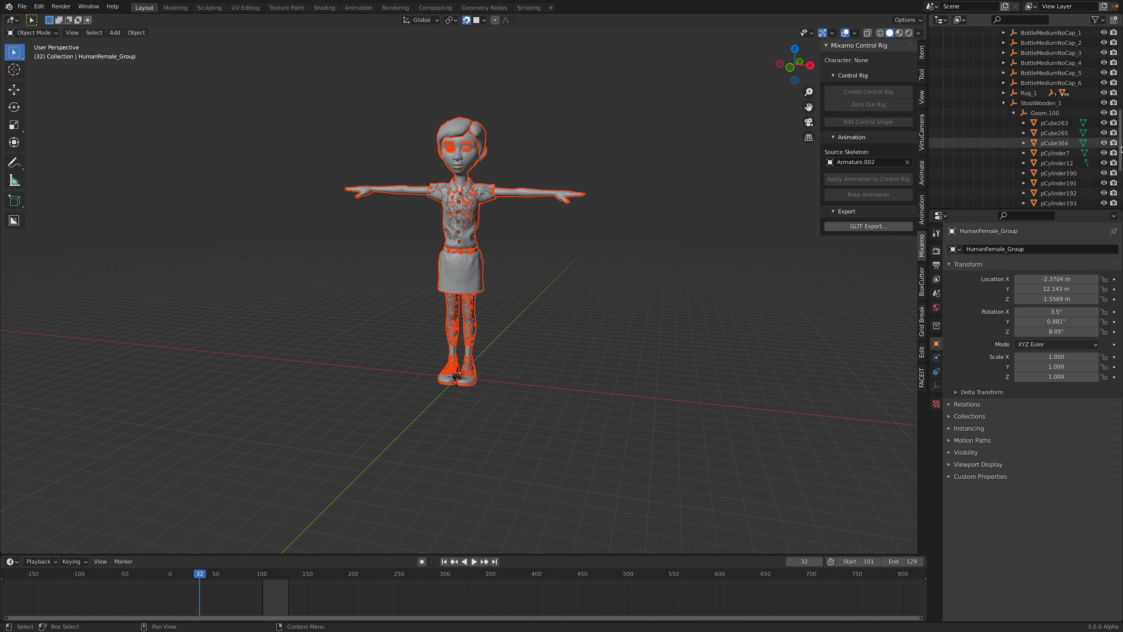
left_click(1017, 72)
left_click(954, 81)
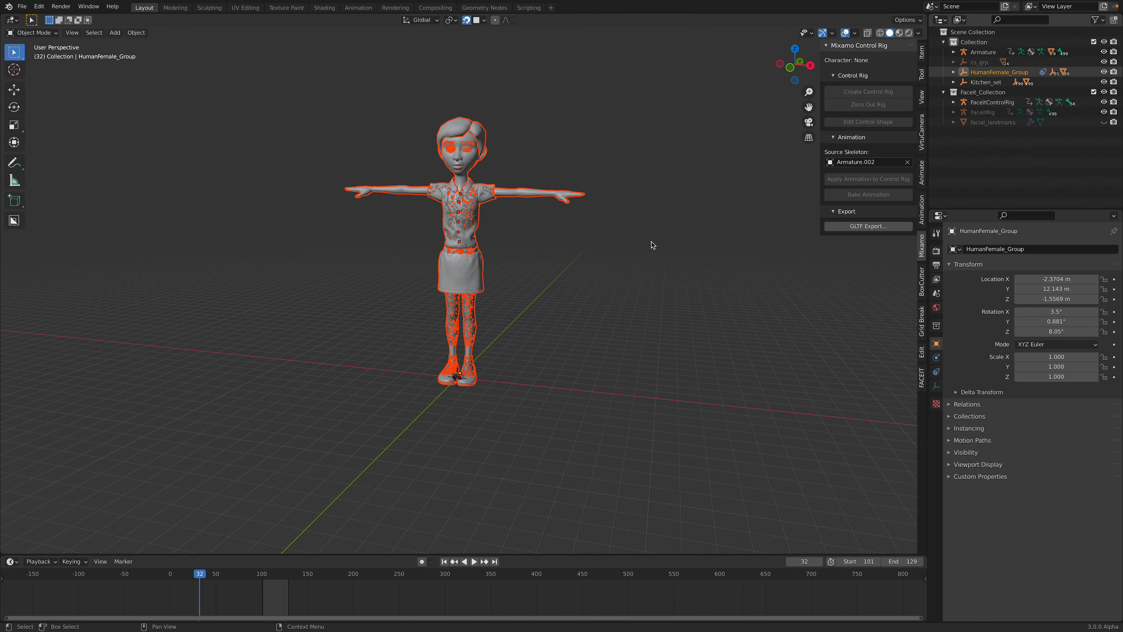
key("s")
left_click(527, 363)
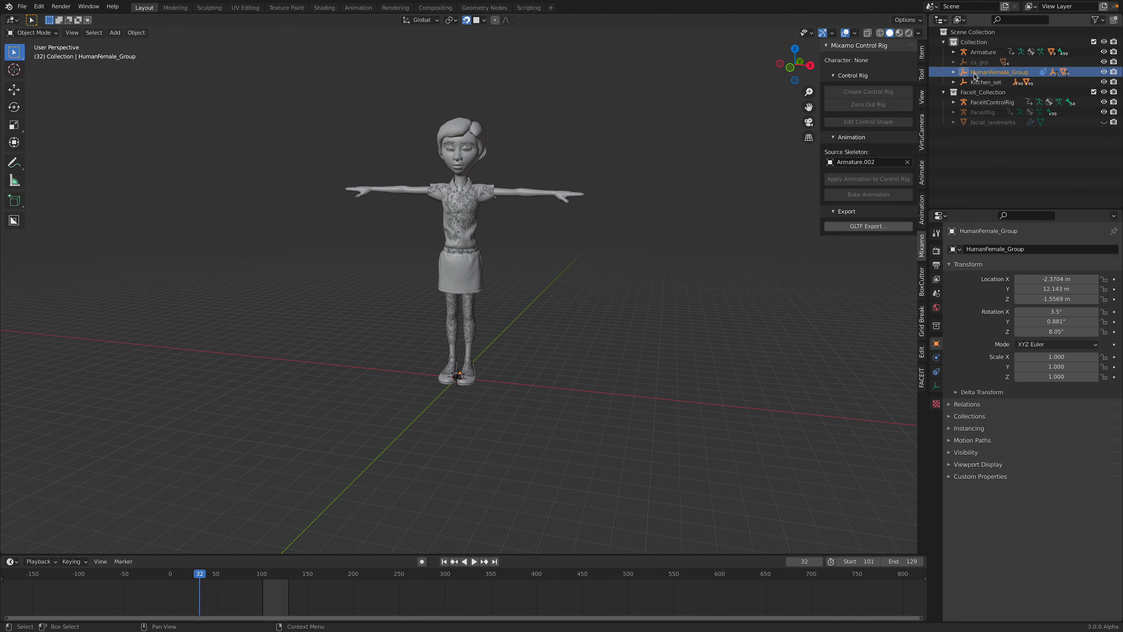
Step: Select HumanFemale_Group and display its transform values for inspection
left_click(984, 81)
left_click(986, 72)
left_click(922, 70)
left_click(922, 52)
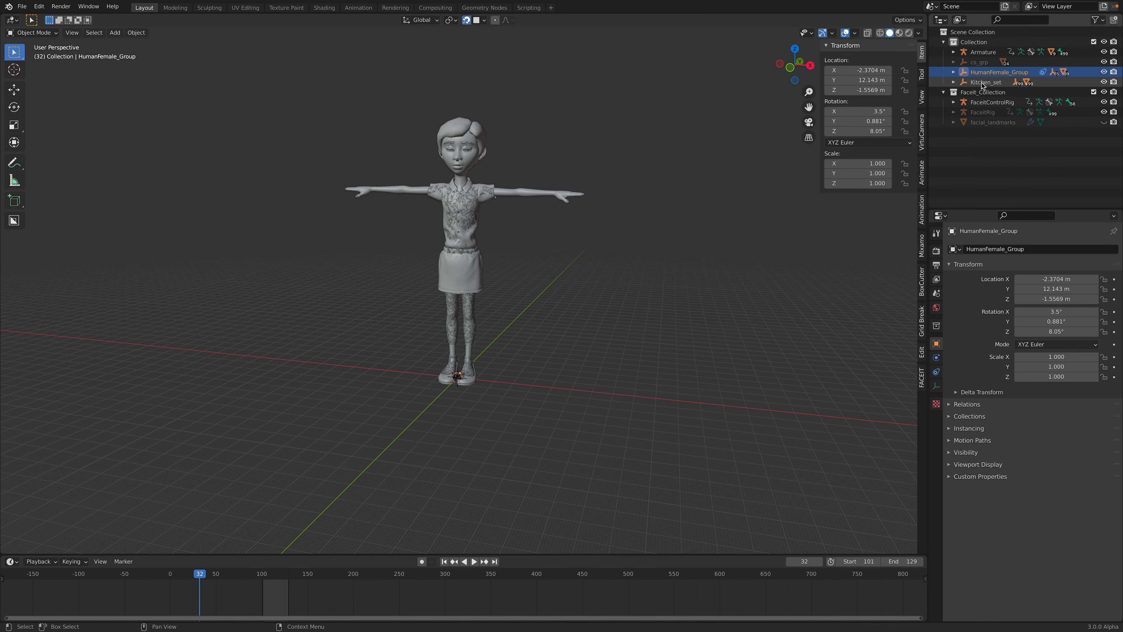
Step: Locate the hair mesh in the character's hierarchy, check its HumanFemaleHair and HumanFemale parents, and briefly play the animation
left_click(485, 138)
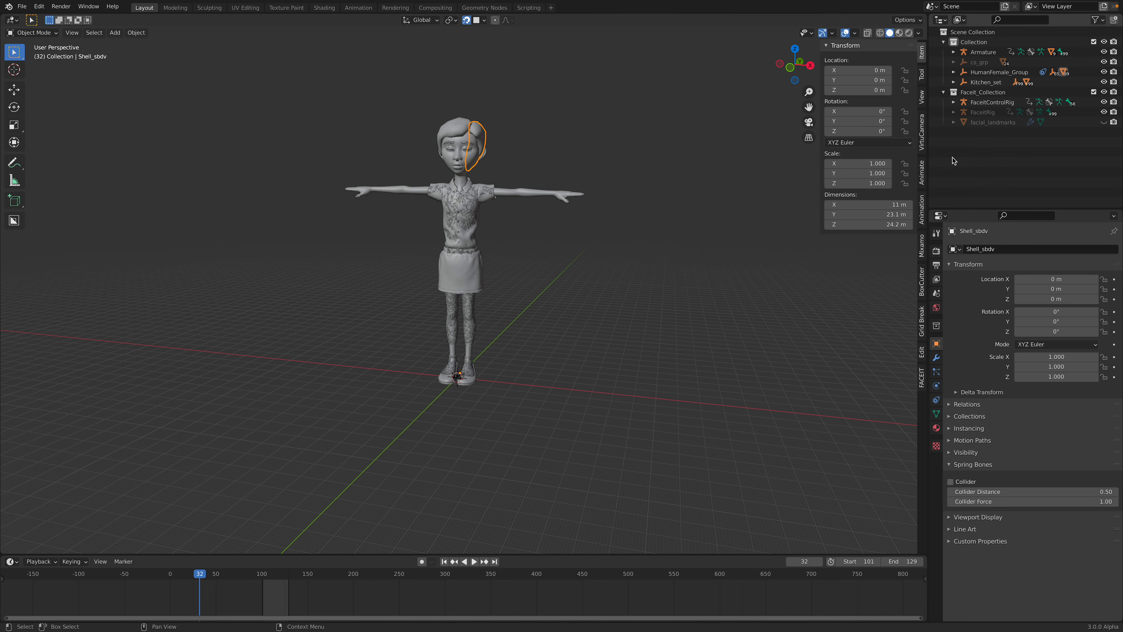
key("period")
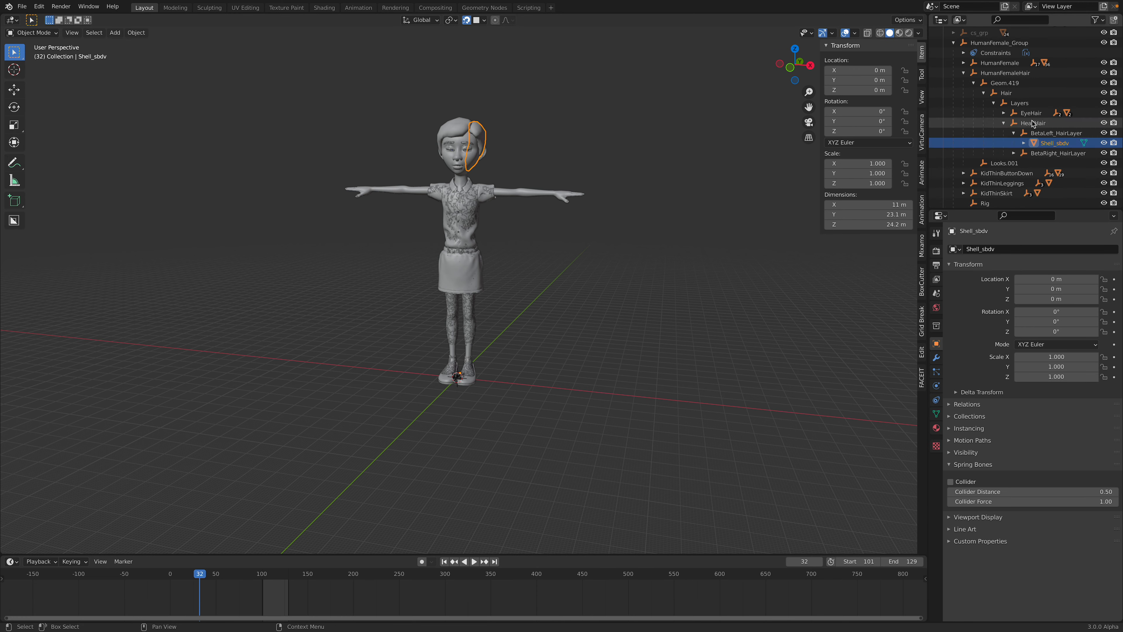
left_click(1028, 76)
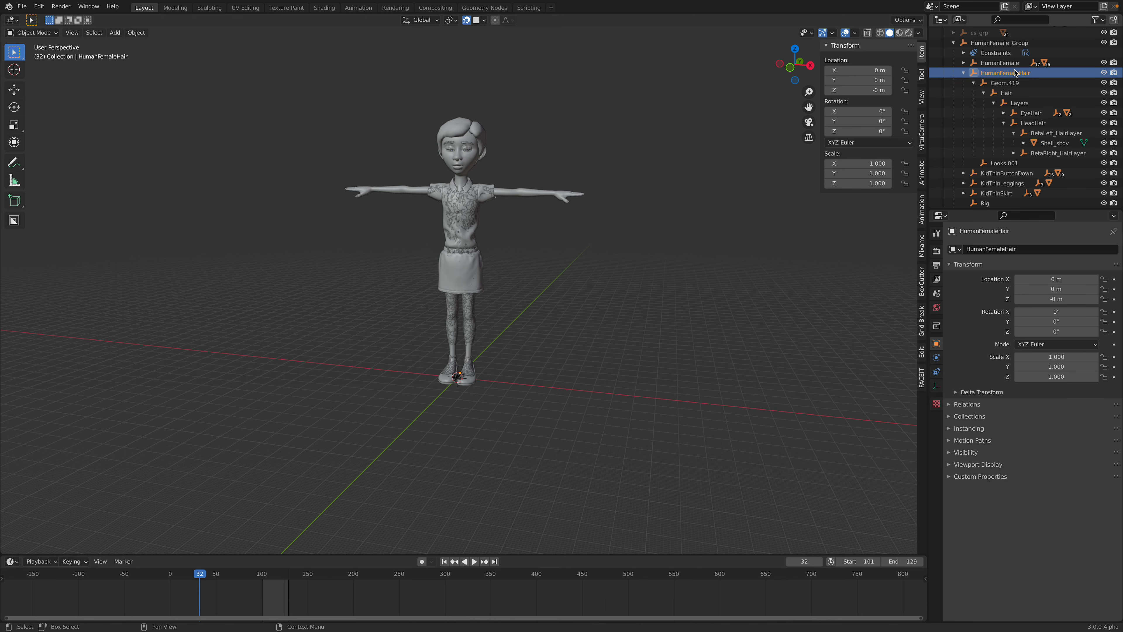
left_click(1001, 63)
key("space")
key("space")
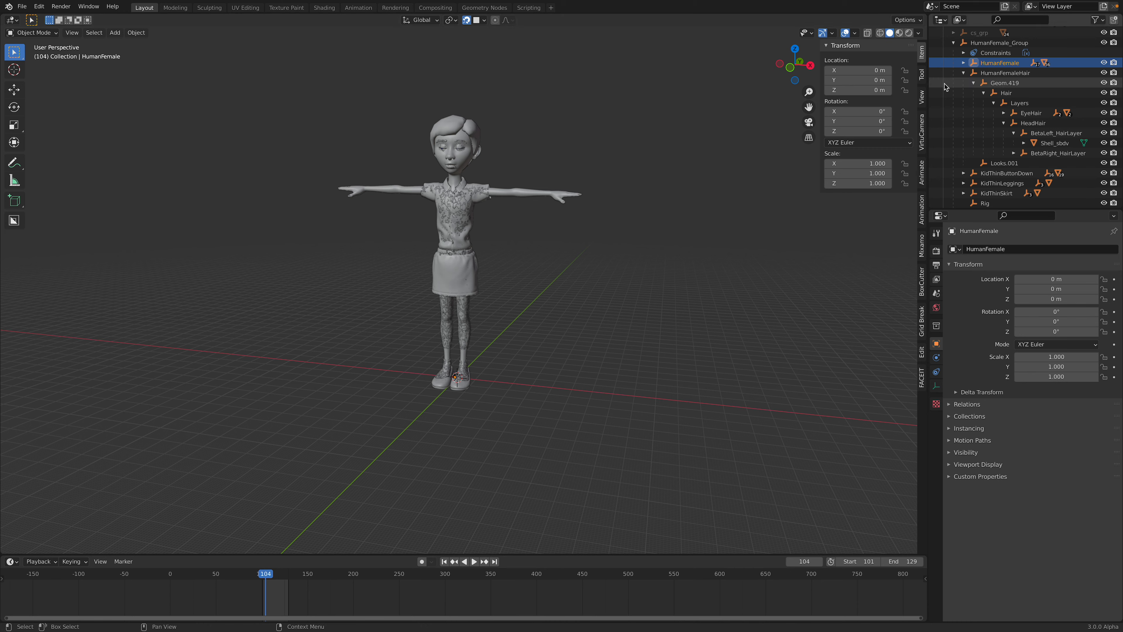
Step: Delete HumanFemale_Group together with its whole hierarchy
left_click(990, 42)
right_click(968, 43)
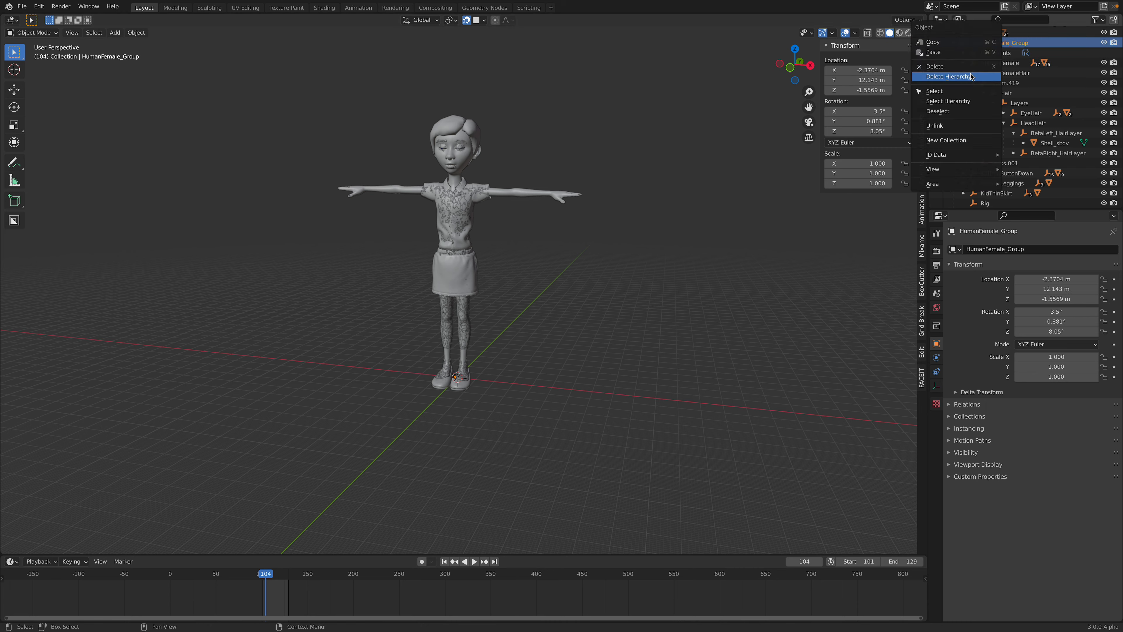
left_click(955, 77)
Step: Import HumanFemale.usd from the HumanFemale folder and scale its HumanFemale_Group by 0.02
left_click(22, 6)
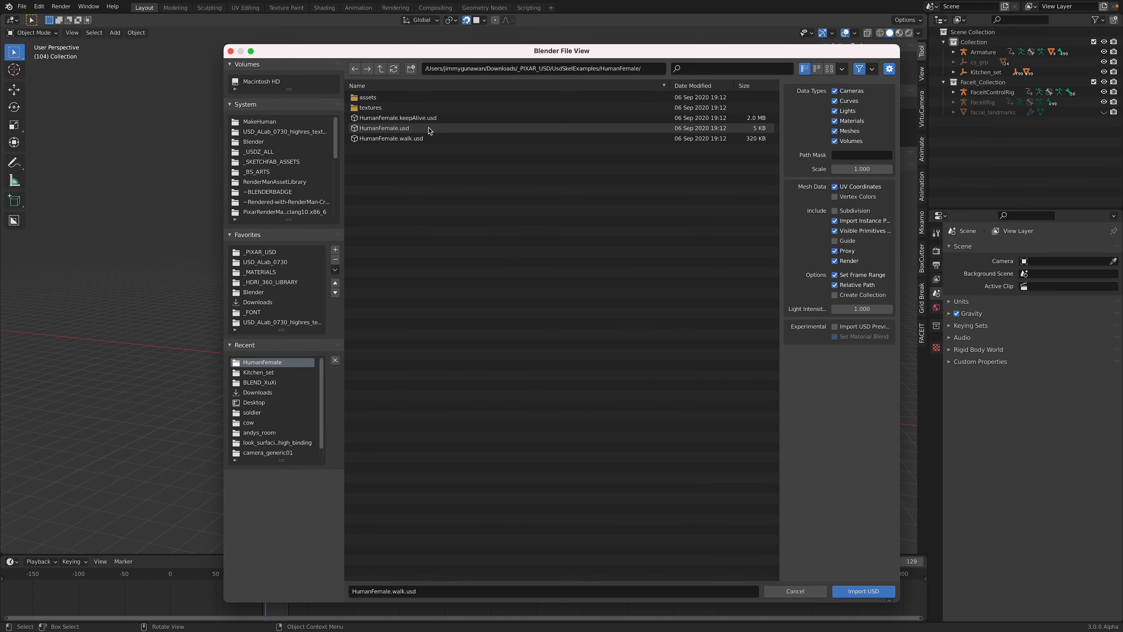
double_click(428, 128)
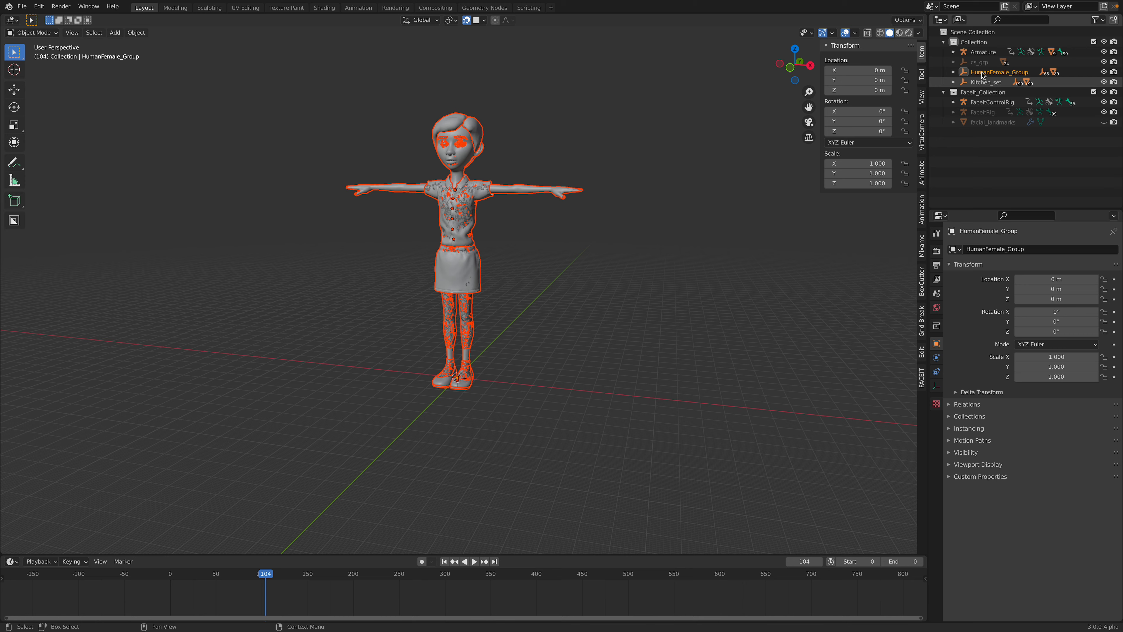
left_click(985, 74)
key("s")
type("0.02")
key("Return")
middle_click_drag(602, 261, 474, 339)
scroll(474, 339, "up", 9)
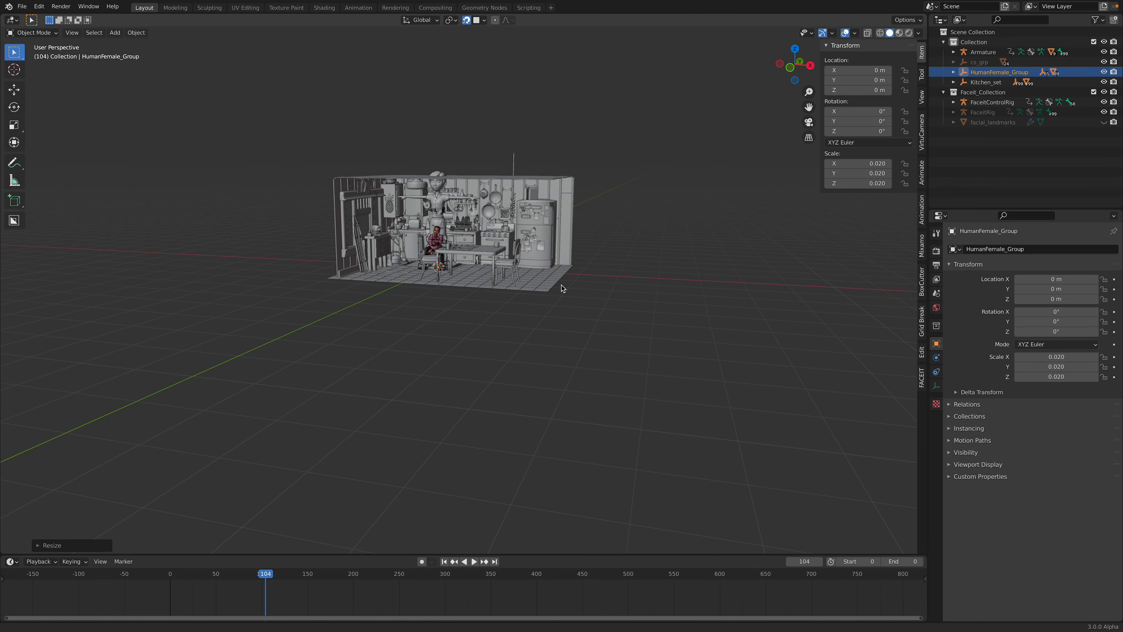
Step: Shrink HumanFemale_Group to a scale of about 0.007 and move it freely over beside the kitchen table
middle_click_drag(468, 267, 591, 224)
key("s")
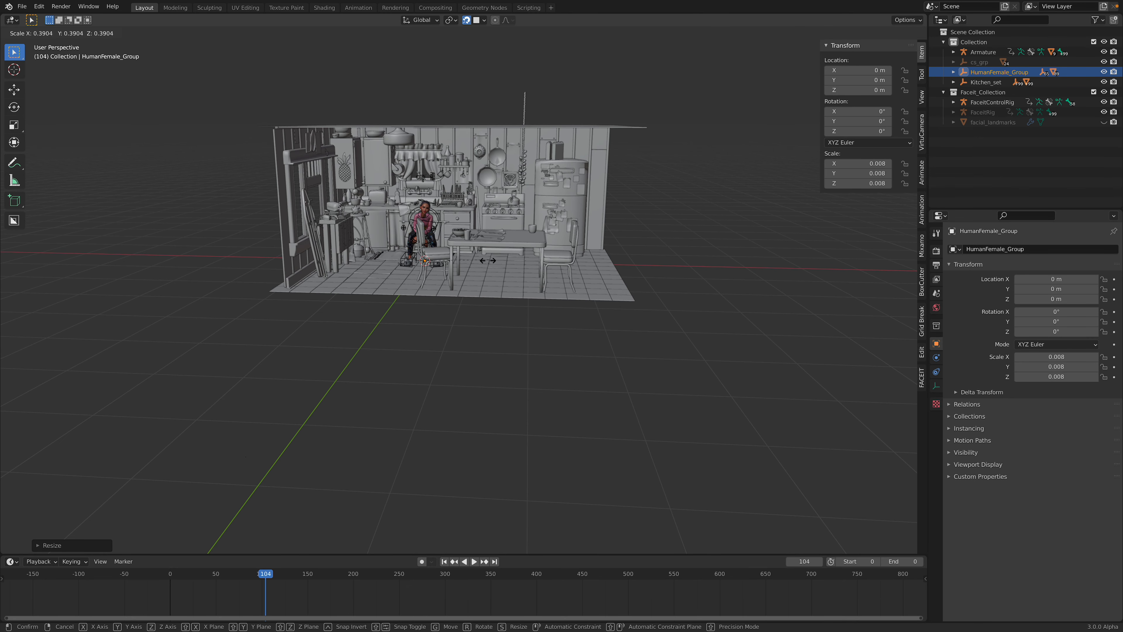
left_click(485, 260)
scroll(484, 261, "up", 4)
key("g")
left_click(601, 202)
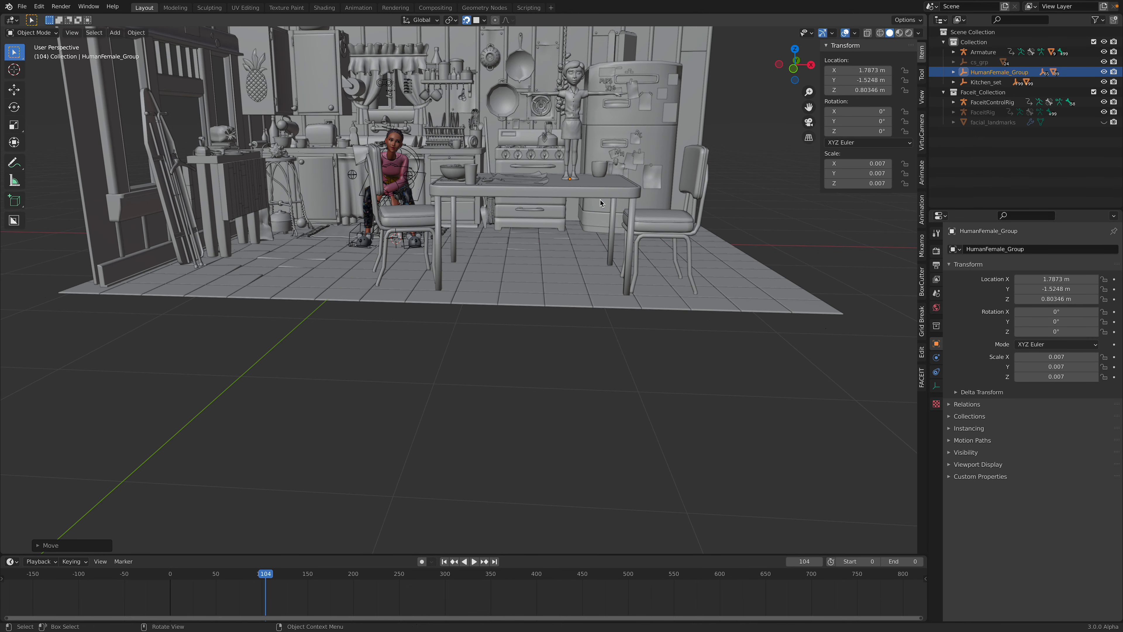
Step: Reduce HumanFemale_Group to a scale of about 0.004 and move it in front of the refrigerator
key("s")
left_click(584, 204)
key("g")
left_click(641, 211)
middle_click_drag(647, 241, 592, 252)
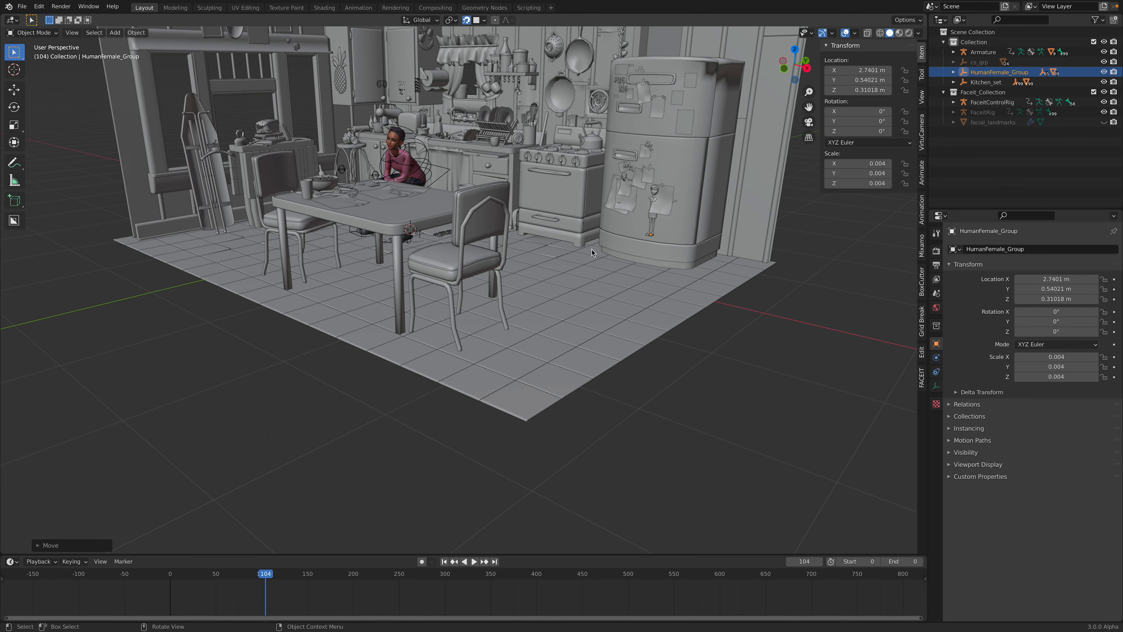
Step: Turn off snapping and move HumanFemale_Group away from the refrigerator across the kitchen
left_click(468, 22)
middle_click_drag(571, 215, 536, 217)
key("g")
left_click(342, 189)
middle_click_drag(347, 190, 513, 244)
Step: Scale HumanFemale_Group to about 0.003, place it in front of the table, and switch to the front orthographic view
key("s")
left_click(529, 248)
key("g")
left_click(665, 271)
key("g")
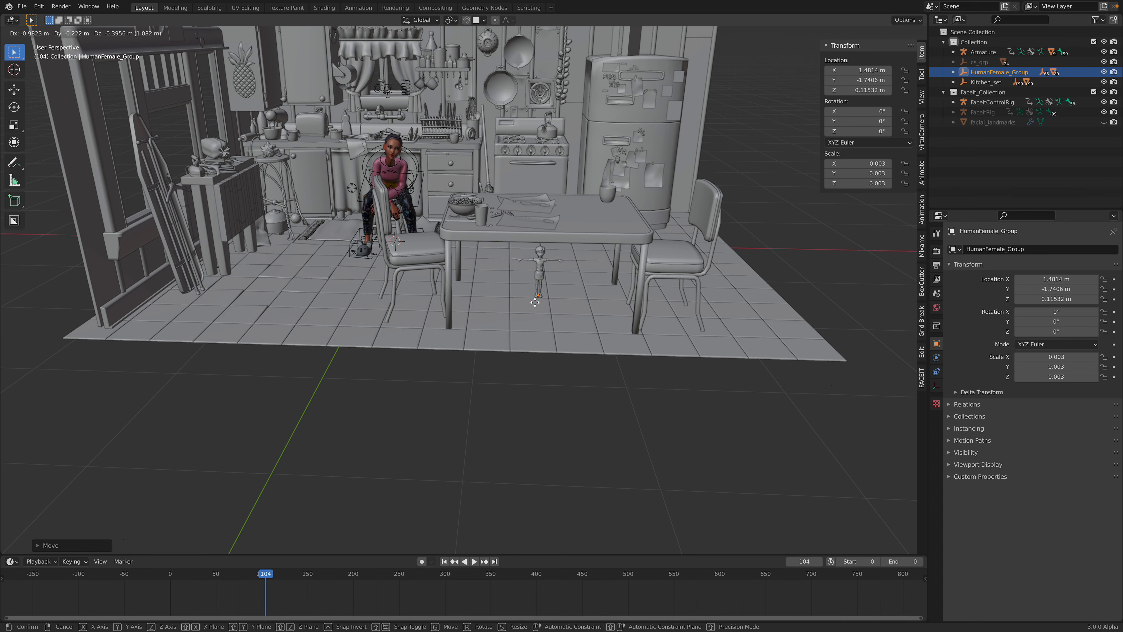
left_click(523, 303)
middle_click_drag(525, 310, 530, 293)
left_click(793, 70)
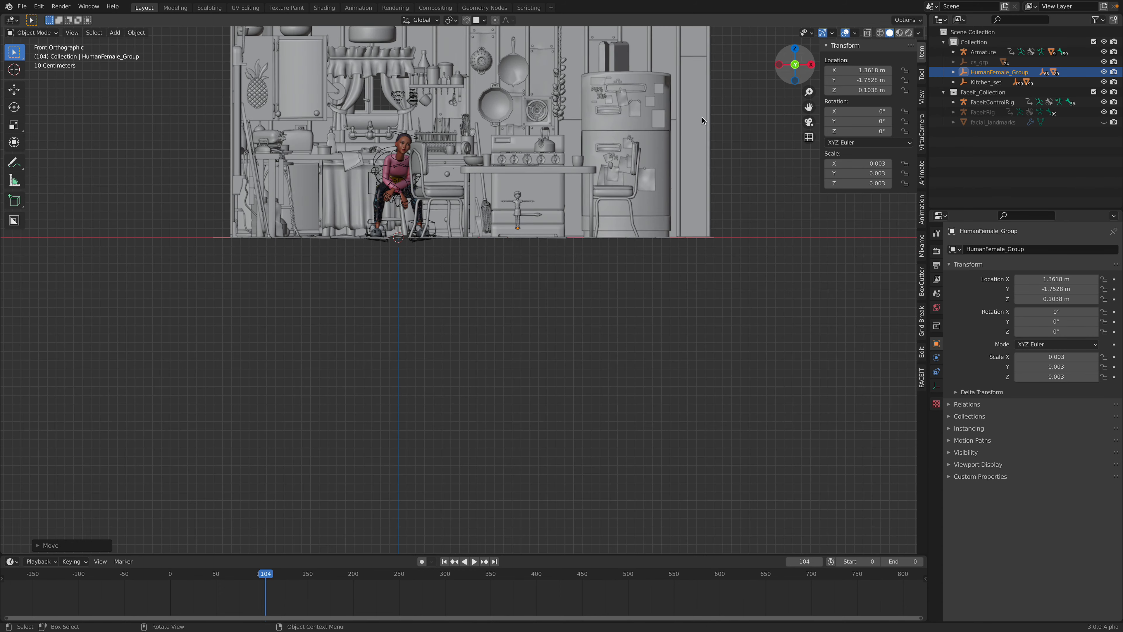
Step: Lower HumanFemale_Group to the kitchen floor and shrink it uniformly to a scale of about 0.002
scroll(559, 276, "up", 2)
key("g")
left_click(559, 276)
scroll(559, 277, "up", 3)
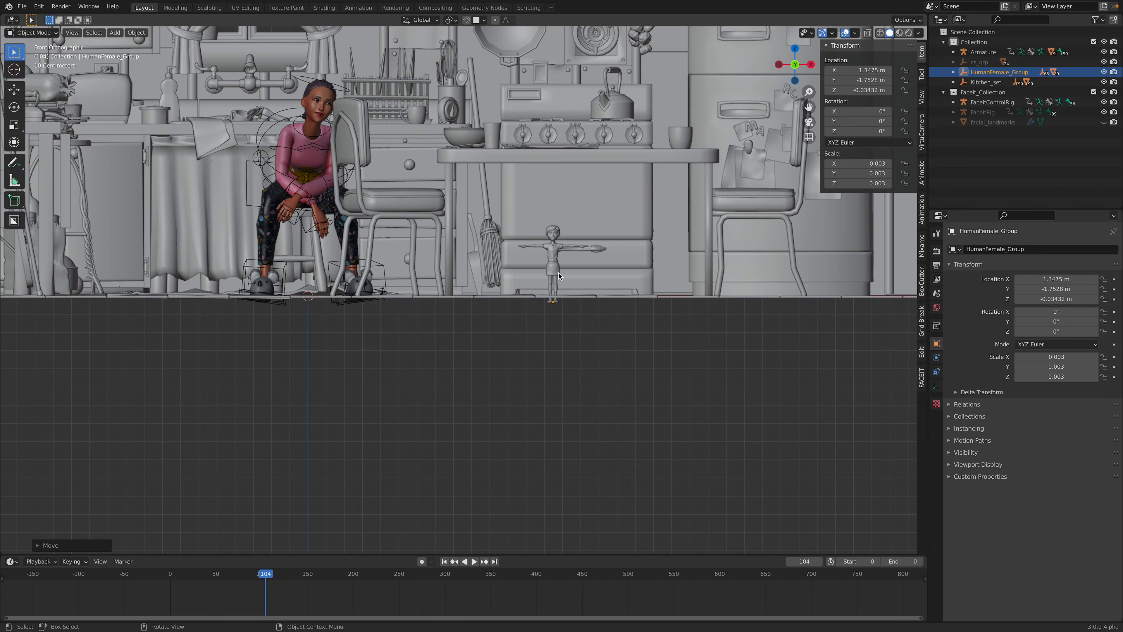
key("s")
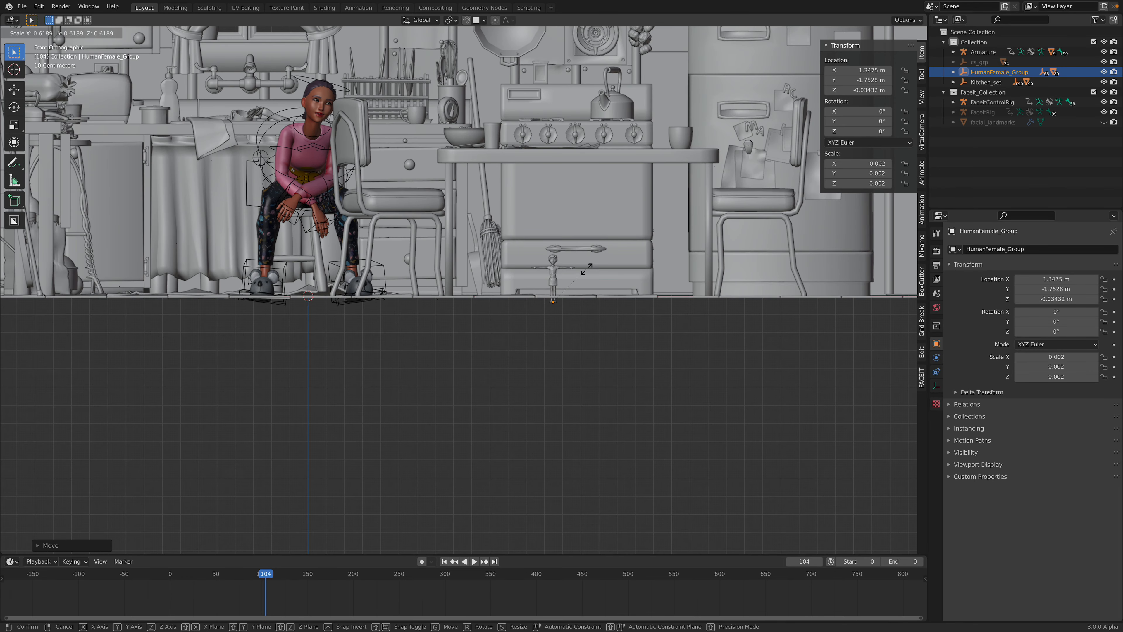
left_click(587, 269)
Step: Raise HumanFemale_Group along the Z axis to just above the kitchen table's top
key("g")
left_click(584, 257)
middle_click_drag(584, 258, 458, 184)
key("g")
key("z")
left_click(472, 216)
Step: Fine-tune HumanFemale_Group's height so its feet rest on the tabletop, at about Z 0.806 m
scroll(459, 258, "up", 5)
scroll(468, 289, "up", 4)
middle_click_drag(459, 258, 453, 302, "shift")
scroll(453, 305, "down", 3)
key("g")
key("z")
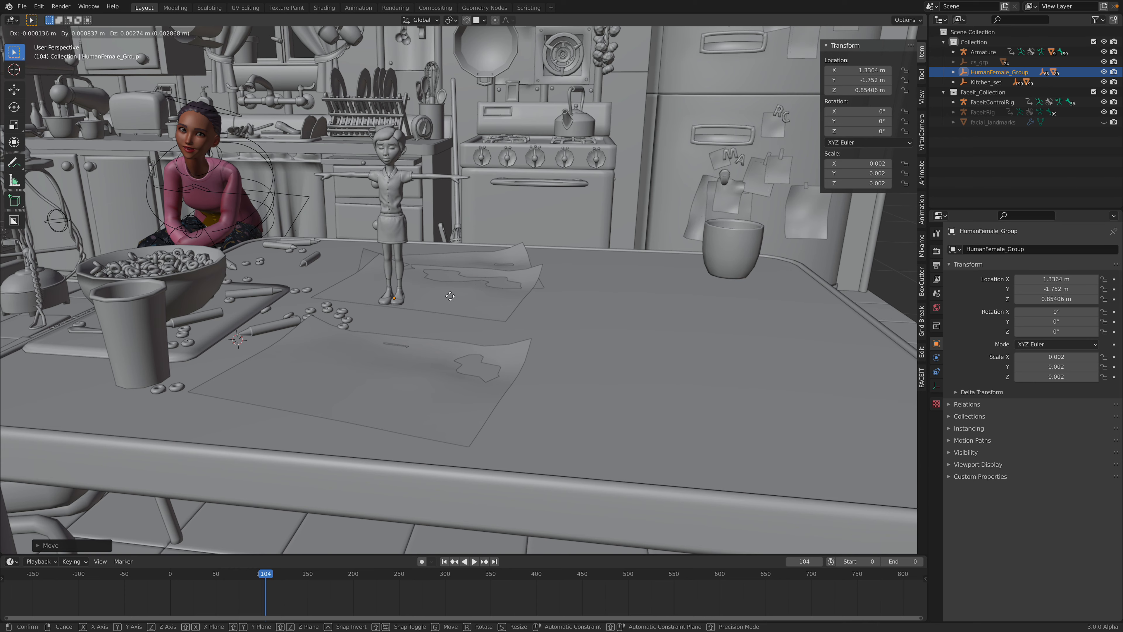
left_click(446, 317)
Step: Rotate HumanFemale_Group about the Z axis to about -41.1° on the tabletop
mouse_move(447, 317)
middle_mouse_down()
mouse_move(558, 307)
mouse_move(432, 302)
mouse_move(442, 306)
middle_mouse_up()
scroll(432, 303, "down", 3)
key("r")
key("z")
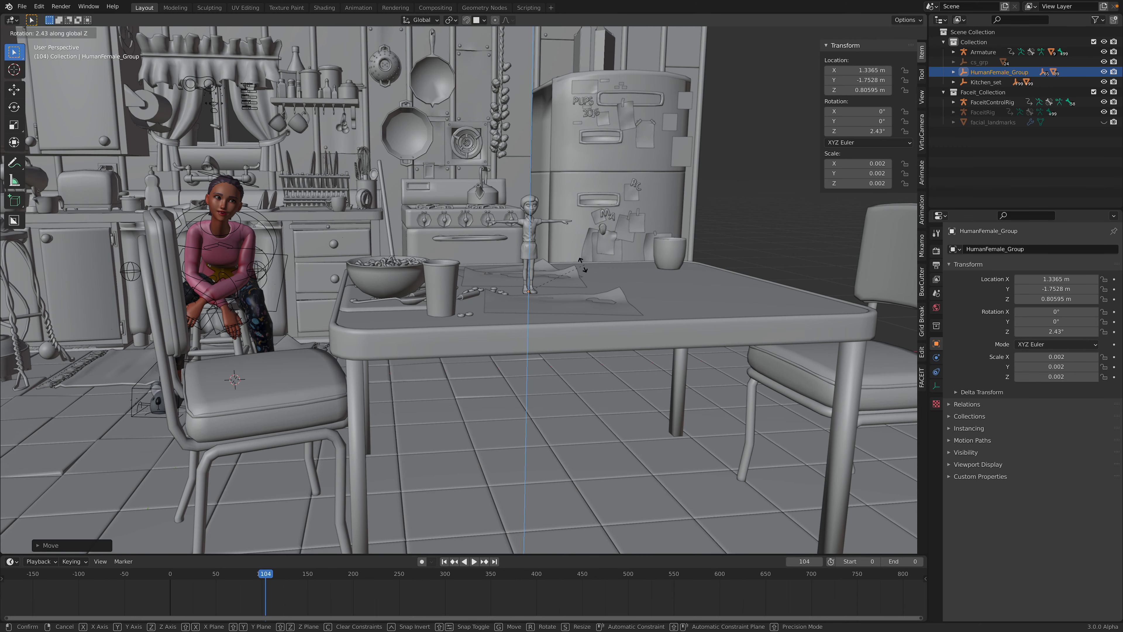
left_click(680, 340)
mouse_move(456, 290)
middle_mouse_down()
mouse_move(493, 293)
mouse_move(463, 291)
middle_mouse_up()
Step: Set the animation's end frame to 150 and save the file
key("space")
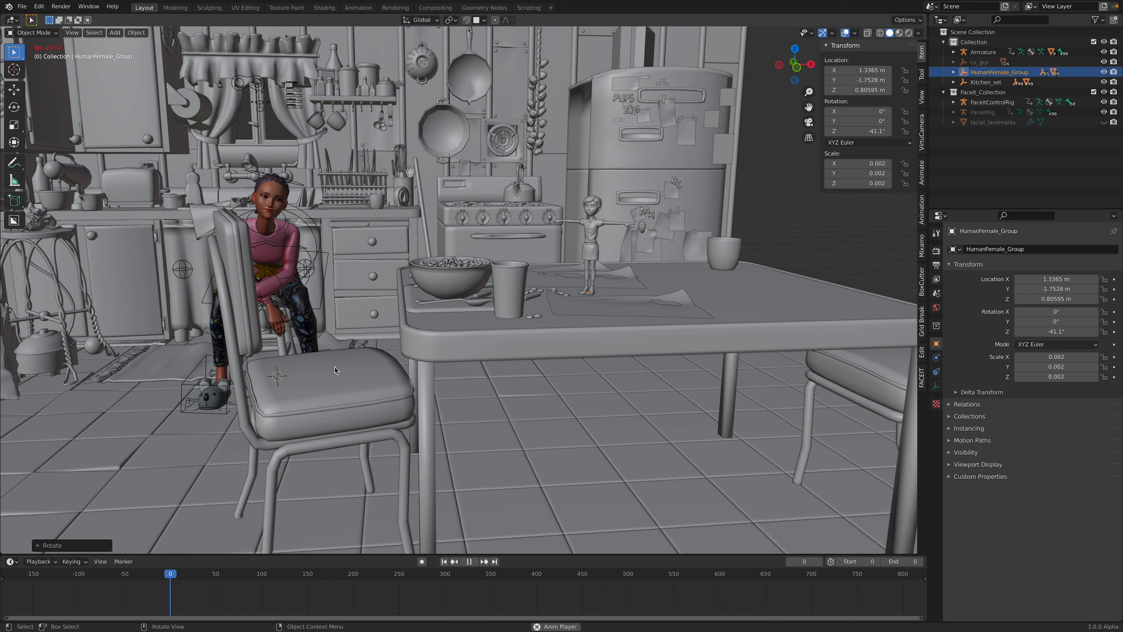
key("space")
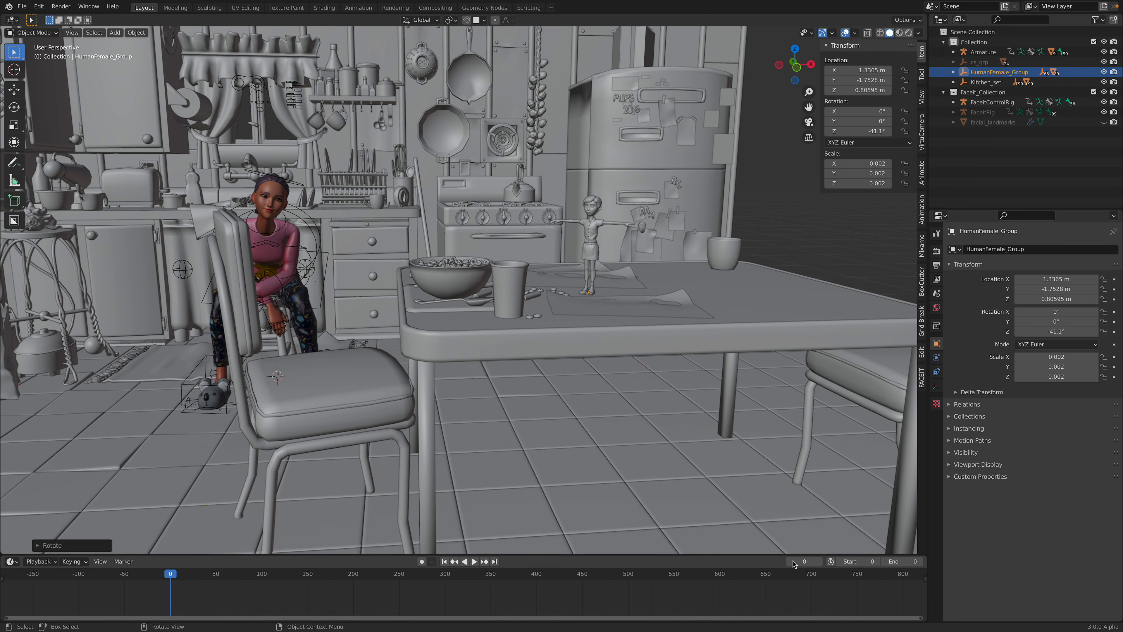
type("150")
key("Return")
key("ctrl+s")
Step: Put the Armature in Pose Mode and rotate the head control freely to about X -47.5°, Y 3.71°, Z -23°
left_click(257, 175)
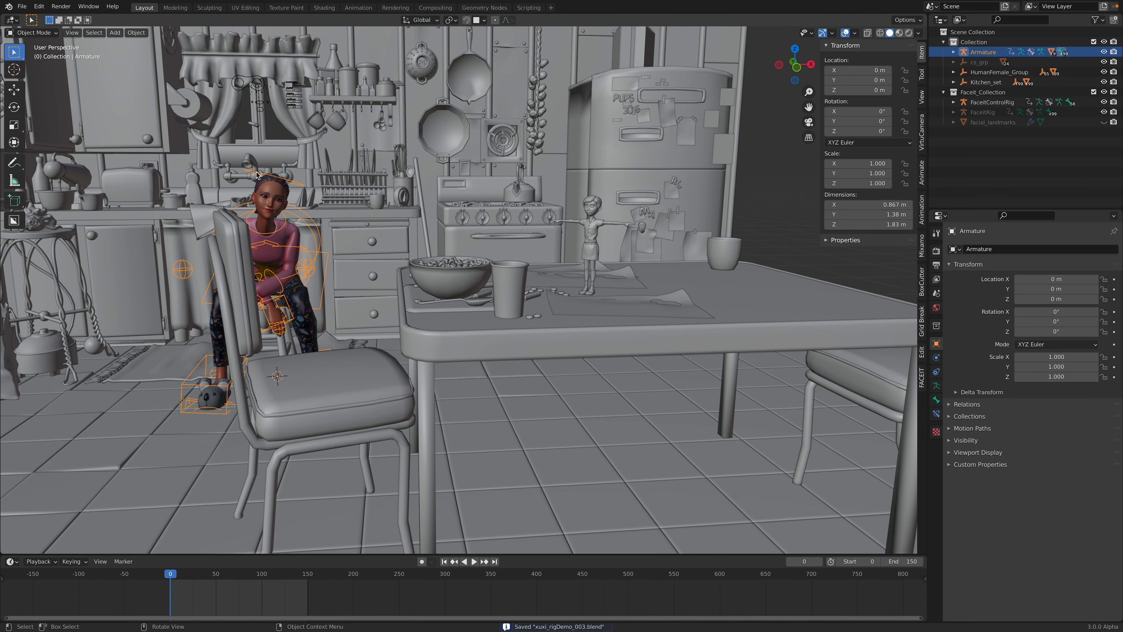
left_click(33, 35)
left_click(35, 66)
middle_click_drag(298, 455, 316, 433, "shift")
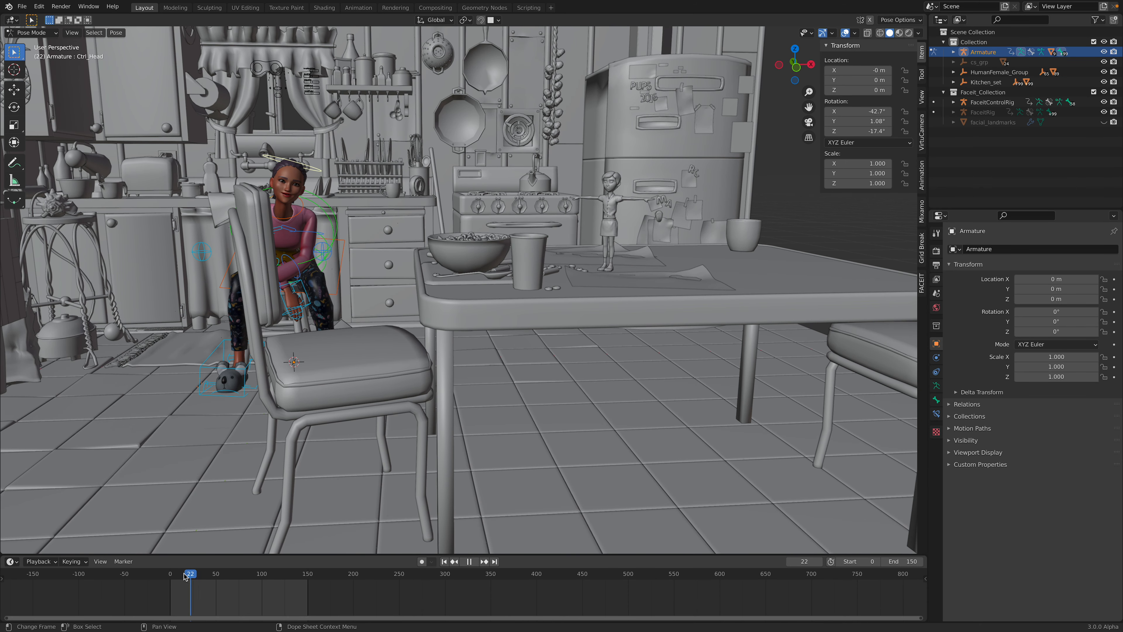
key("r")
key("r")
left_click(331, 307)
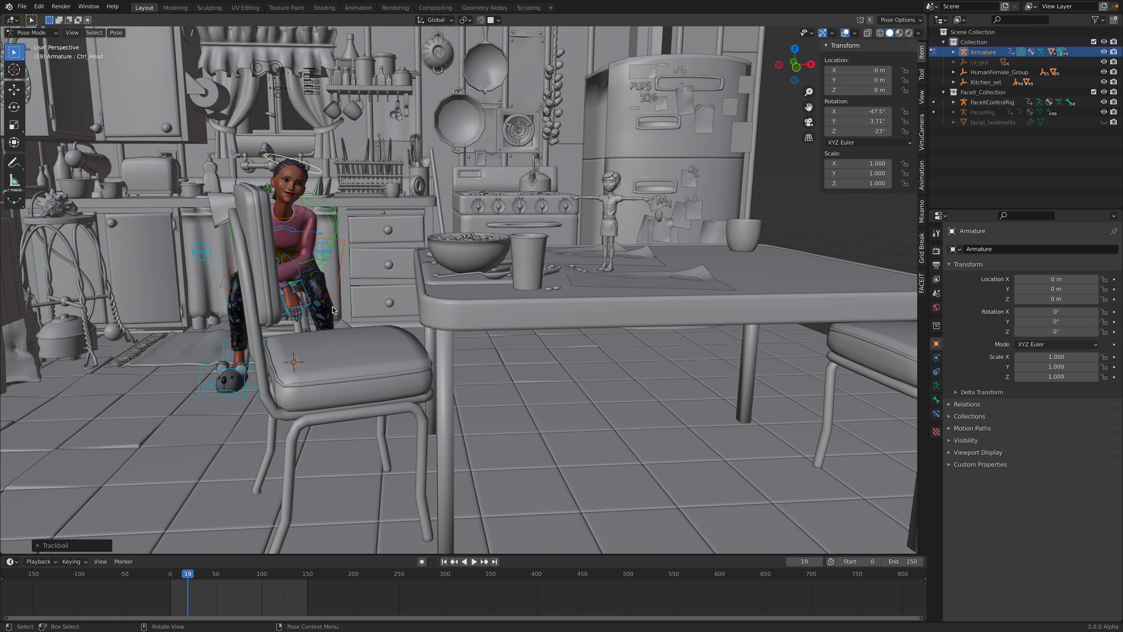
Step: Play the animation and try rotating the avatar's head control freely during playback
key("space")
key("r")
key("r")
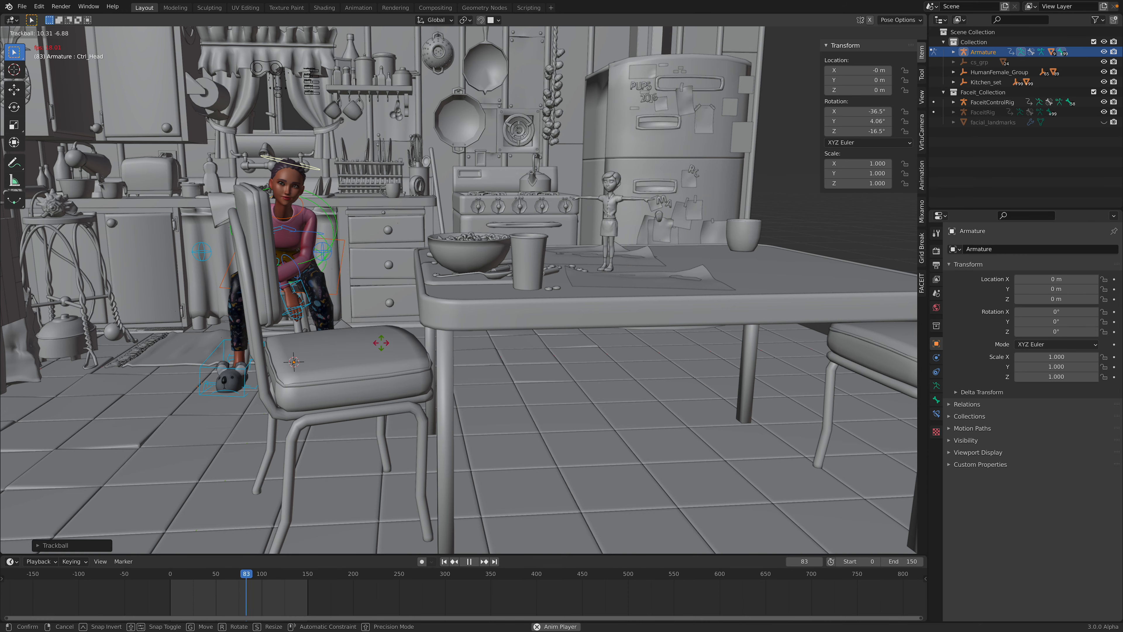
left_click(383, 343)
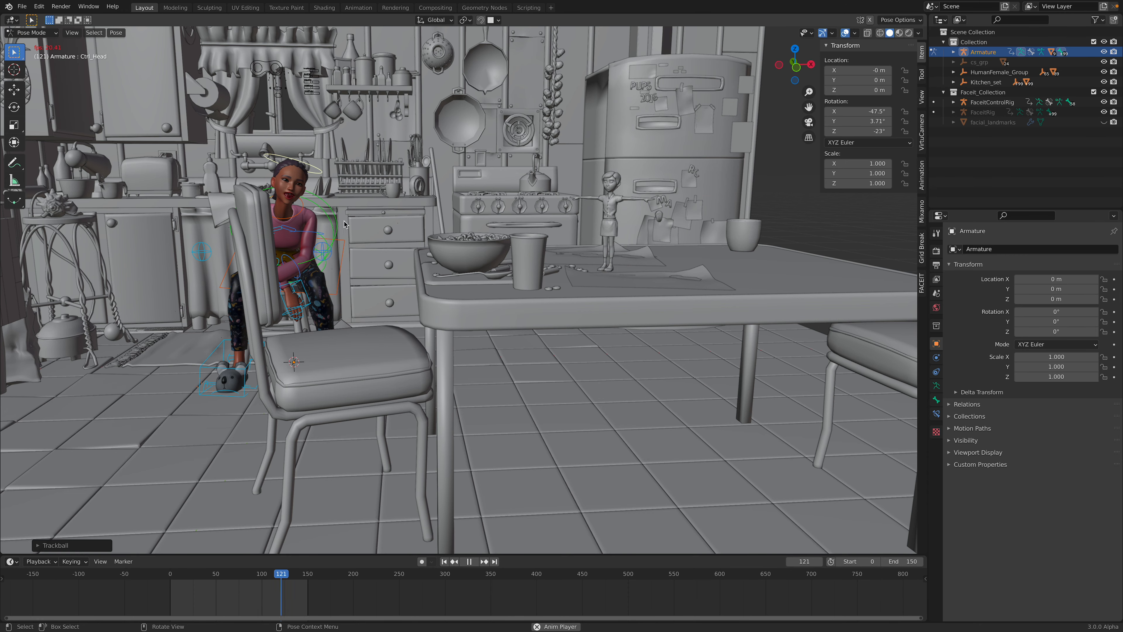
Step: Save the file with playback stopped and hide the viewport's sidebar
middle_click_drag(389, 337, 442, 380, "ctrl")
middle_click_drag(469, 261, 495, 238)
key("space")
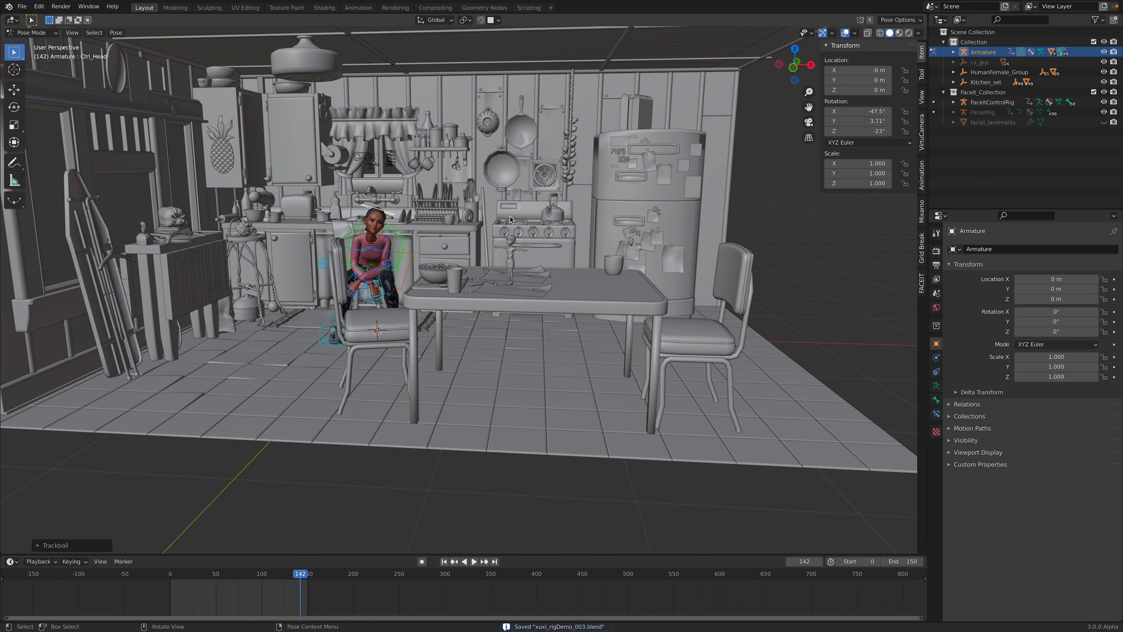
left_click(894, 120)
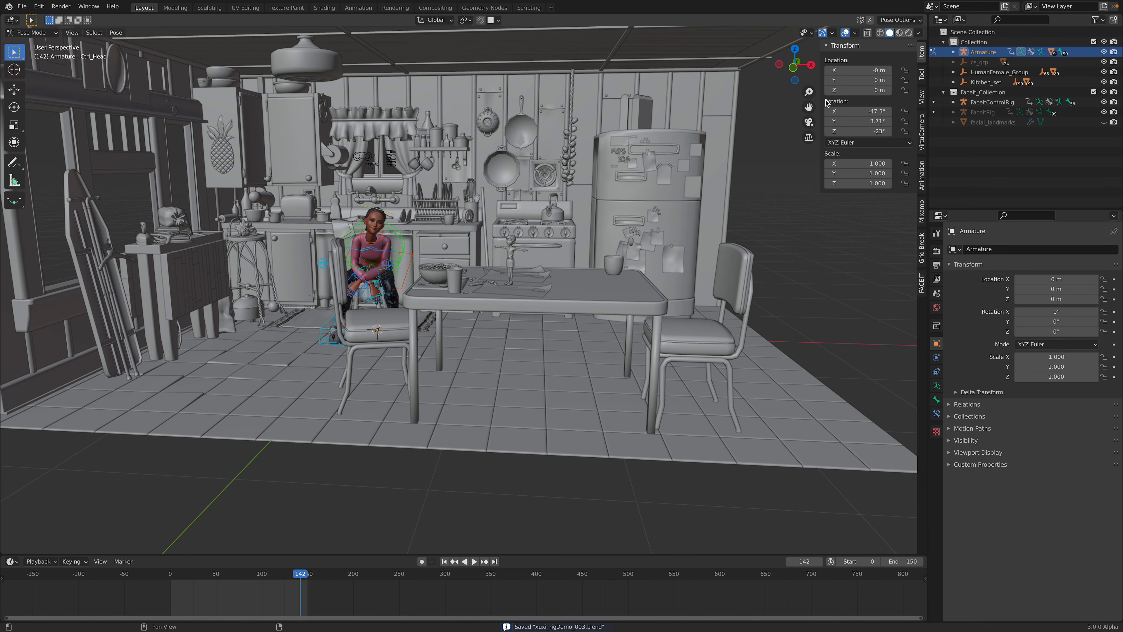
key("n")
middle_click_drag(685, 169, 637, 181)
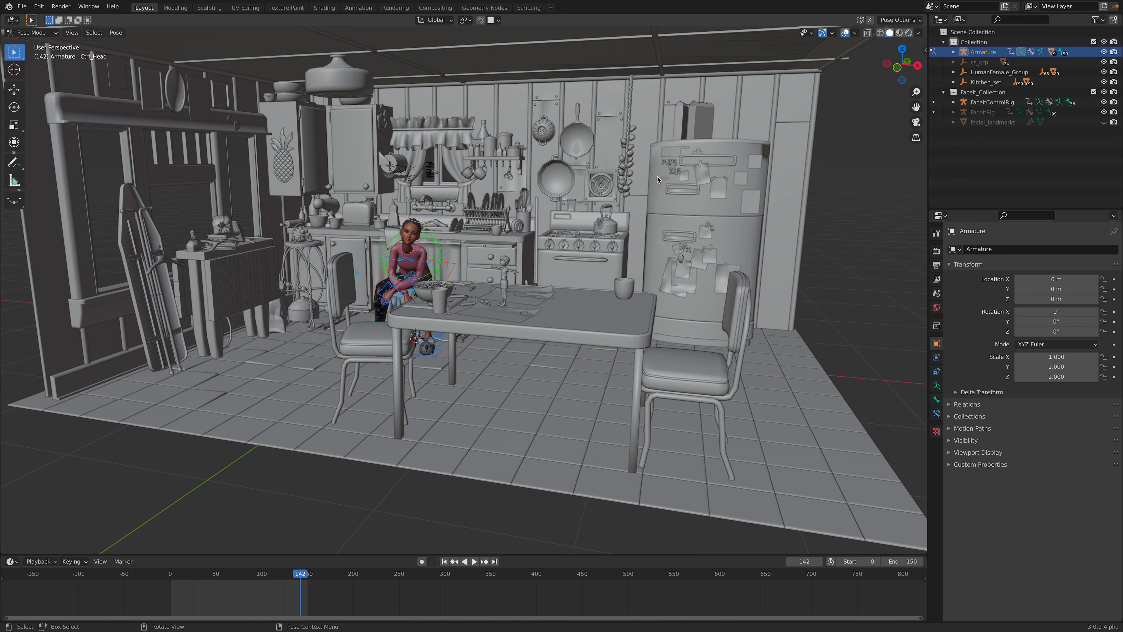
middle_click_drag(494, 213, 512, 239, "shift")
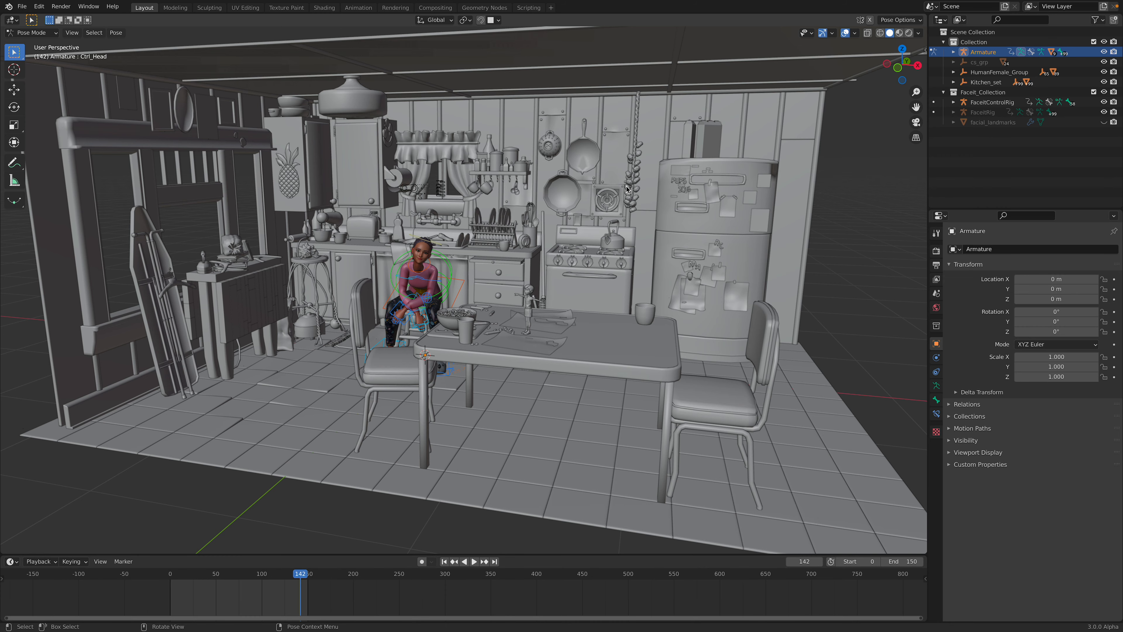
Step: Preview the animation from a closer view of the seated avatar and table, stopping at frame 10
scroll(437, 277, "up", 5)
middle_click_drag(359, 251, 451, 253, "shift")
key("space")
middle_click_drag(486, 321, 474, 320)
key("space")
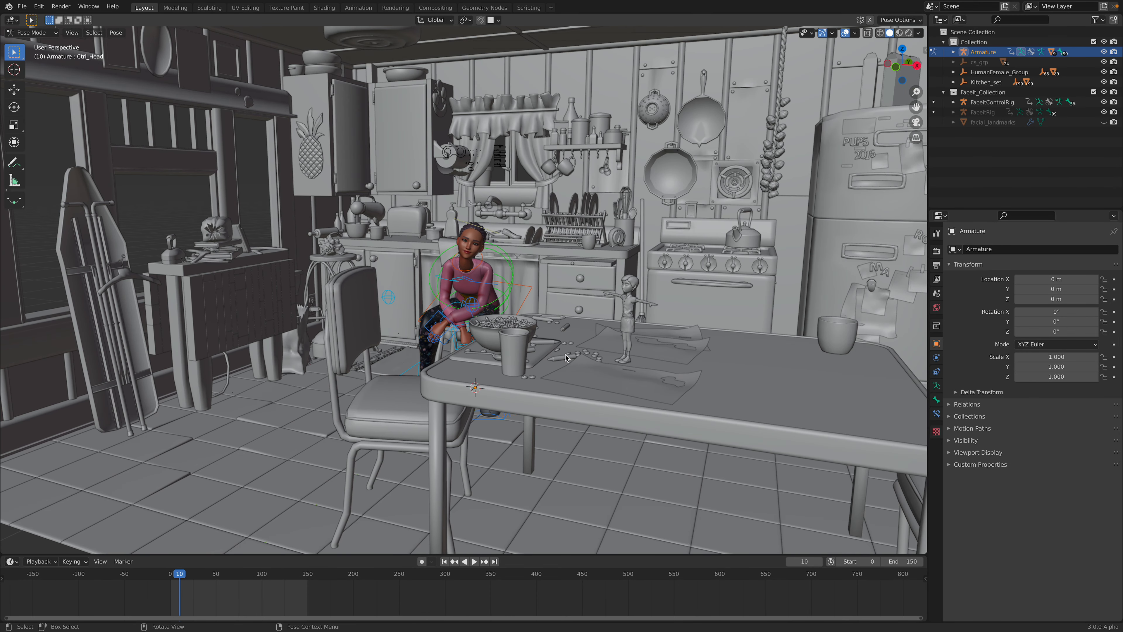